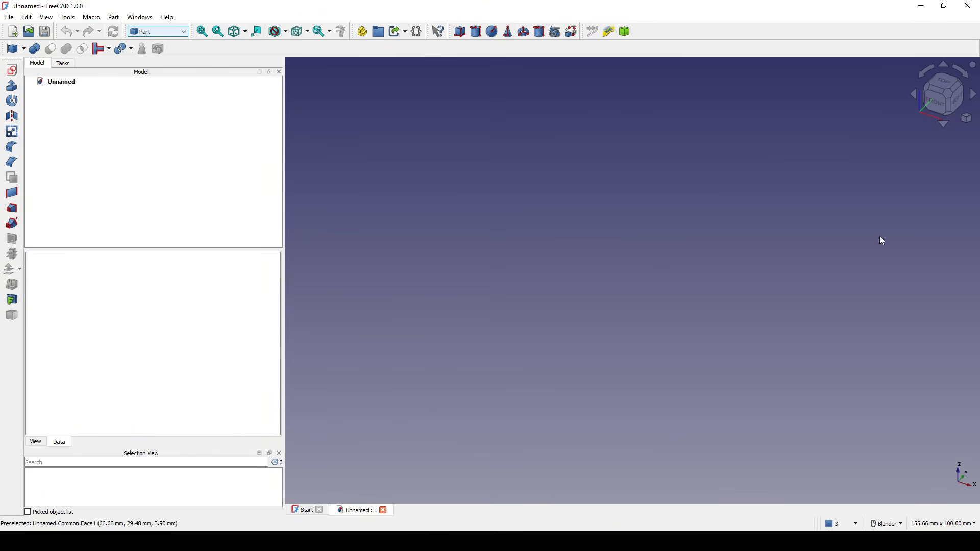
# Create a sketch on the YZ plane and draw a rising B-spline about 151 mm wide from the origin, using three control points
pyautogui.click(12, 69)
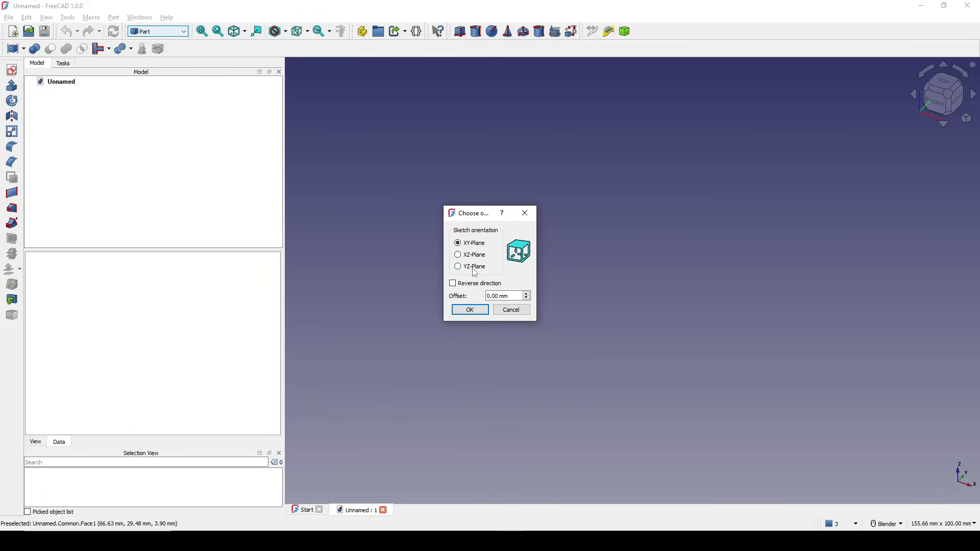
pyautogui.click(469, 309)
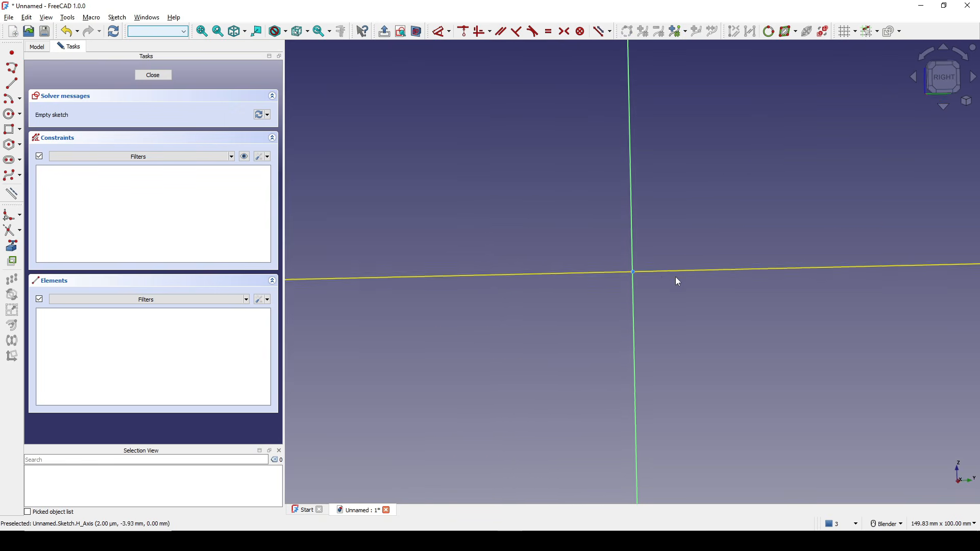
pyautogui.click(10, 175)
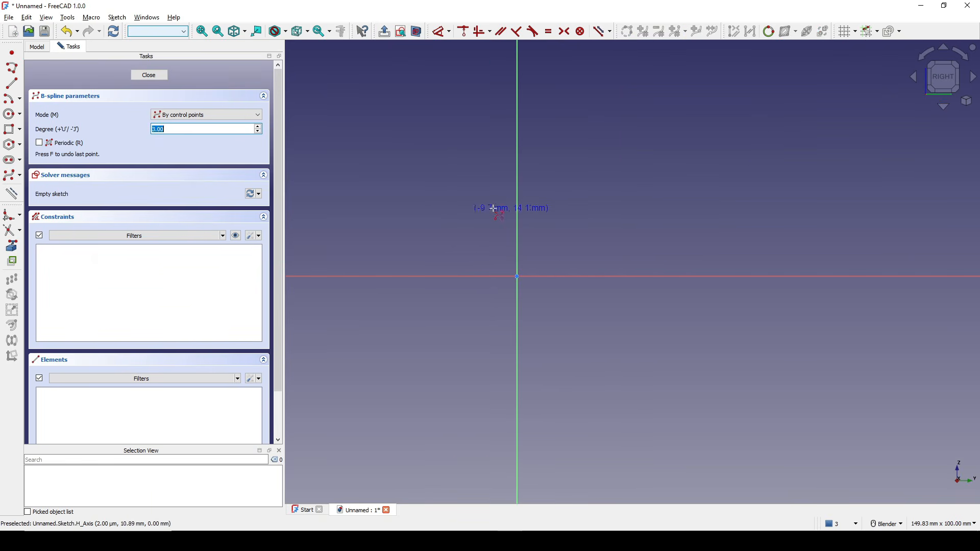
pyautogui.click(517, 275)
pyautogui.scroll(-3, 559, 238)
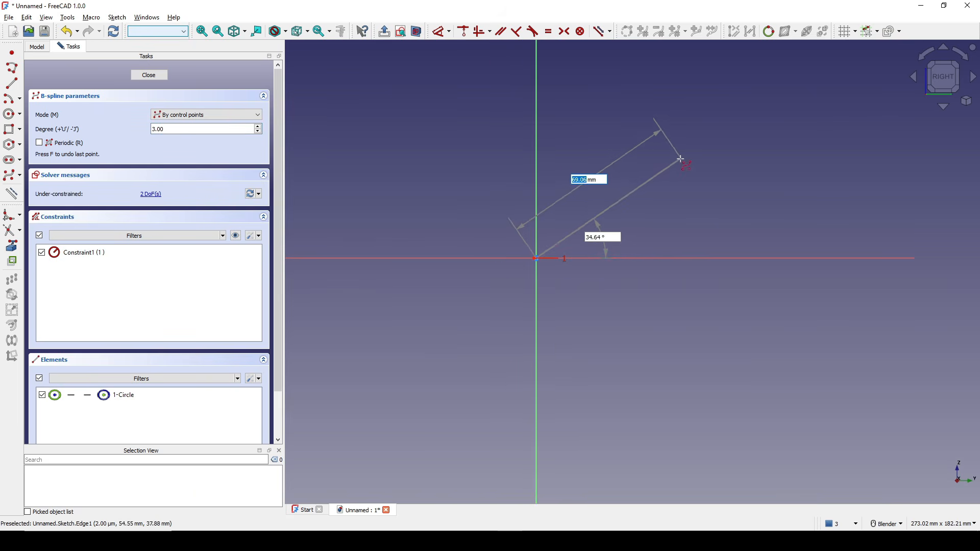
pyautogui.click(680, 159)
pyautogui.click(922, 155)
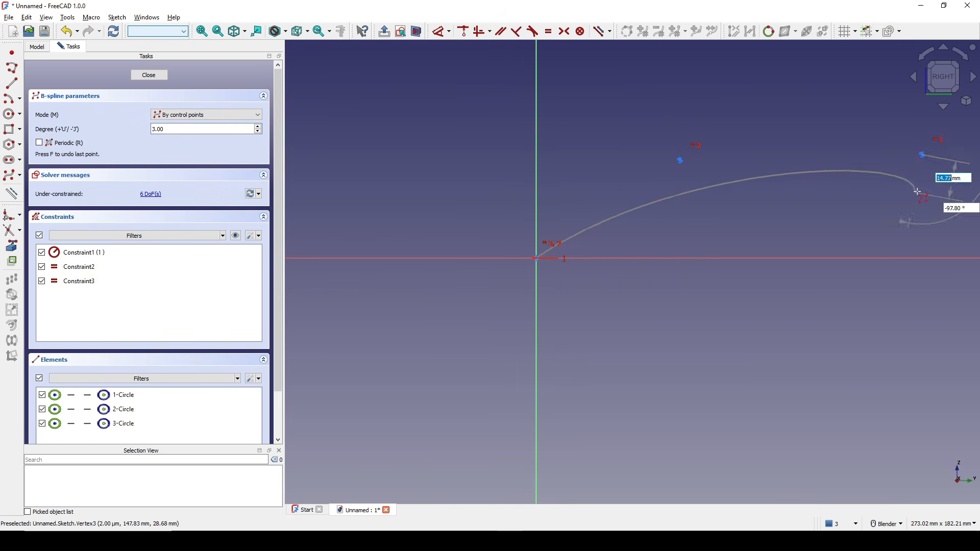
pyautogui.rightClick(918, 193)
pyautogui.scroll(-1, 938, 195)
pyautogui.keyDown('shift'); pyautogui.moveTo(937, 194); pyautogui.dragTo(648, 223, button='middle'); pyautogui.keyUp('shift')
pyautogui.rightClick(641, 219)
# Dimension the horizontal distance from the origin to the spline's far end point as 1050 mm
pyautogui.scroll(-1, 617, 225)
pyautogui.click(660, 190)
pyautogui.press('d')
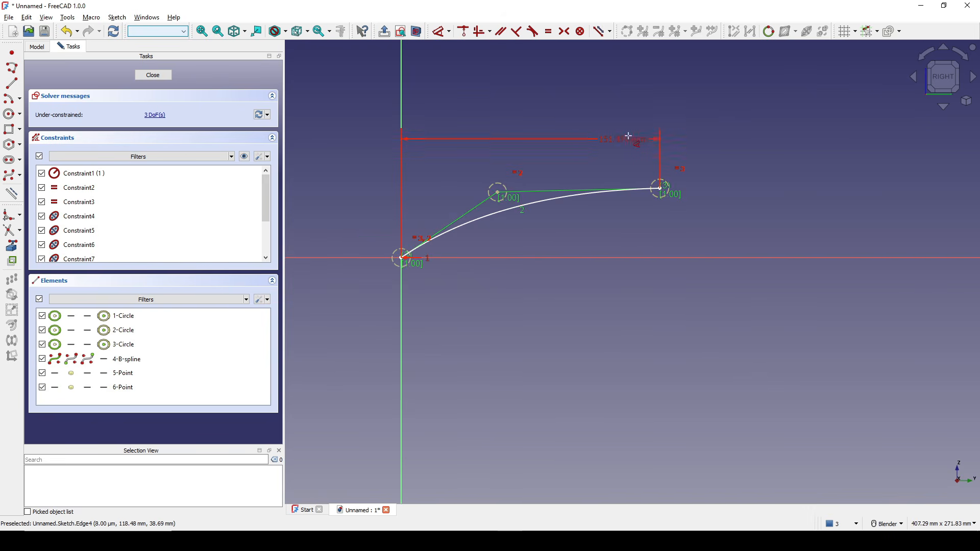
pyautogui.click(608, 131)
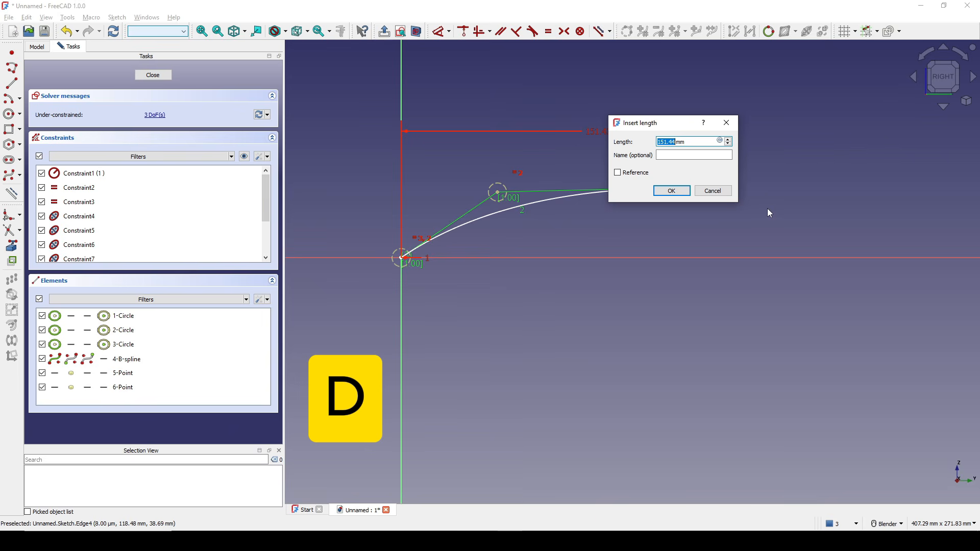
pyautogui.write('105')
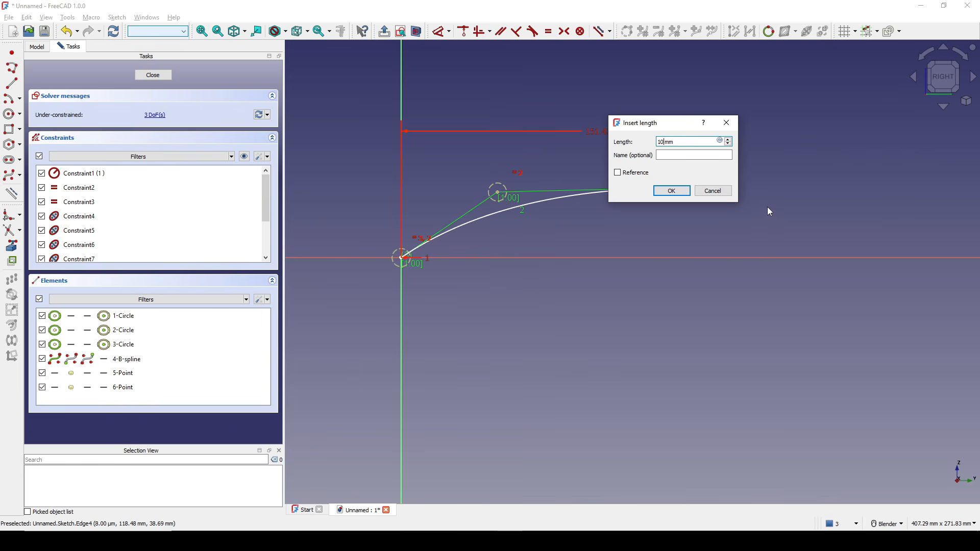
pyautogui.write('0')
pyautogui.click(672, 190)
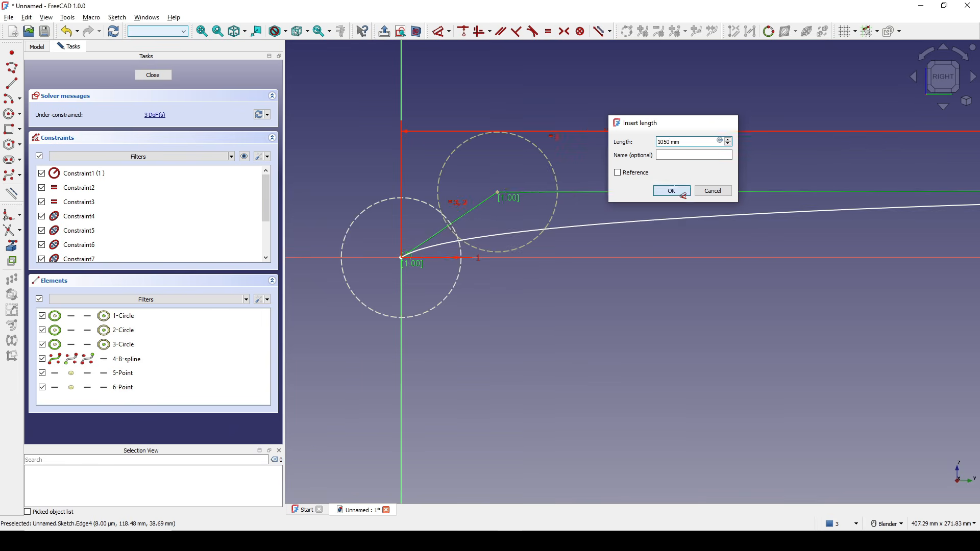
pyautogui.scroll(-10, 645, 202)
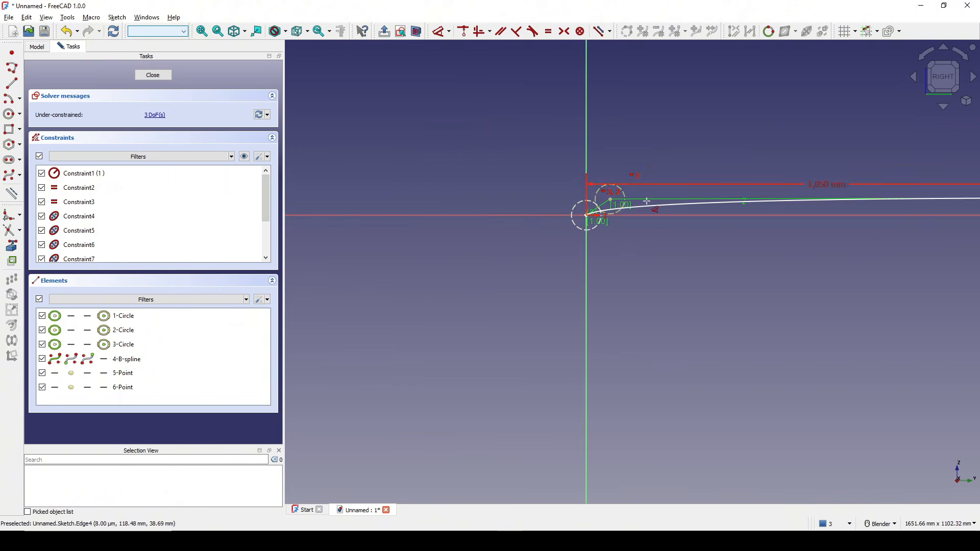
pyautogui.scroll(5, 620, 236)
pyautogui.moveTo(671, 234)
pyautogui.keyDown('shift'); pyautogui.mouseDown(button='middle')
pyautogui.moveTo(631, 246)
pyautogui.moveTo(684, 243)
pyautogui.moveTo(634, 240)
pyautogui.mouseUp(button='middle'); pyautogui.keyUp('shift')
pyautogui.press('Escape')
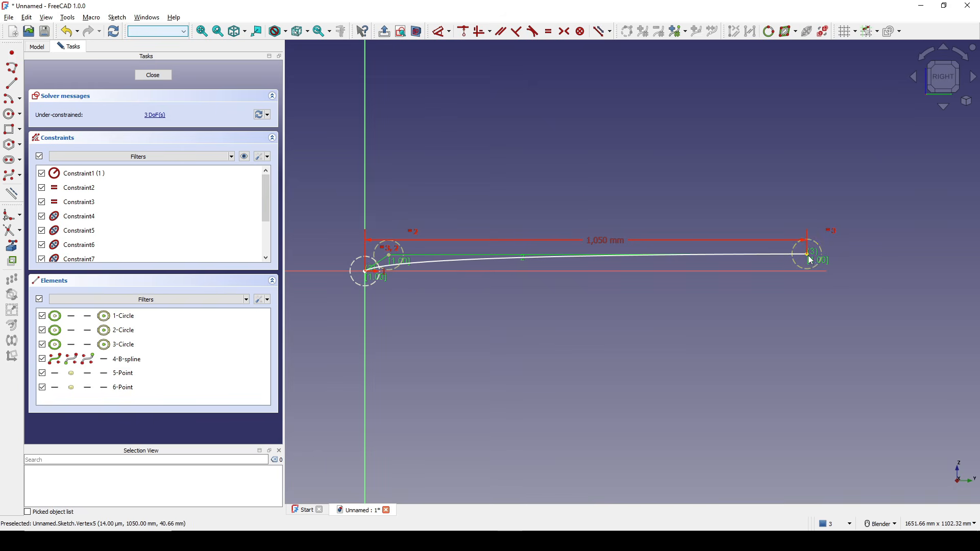
# Raise the spline's far end point and dimension its height above the horizontal axis as 100 mm, placing the dimension clear of the curve
pyautogui.moveTo(807, 254); pyautogui.dragTo(819, 200)
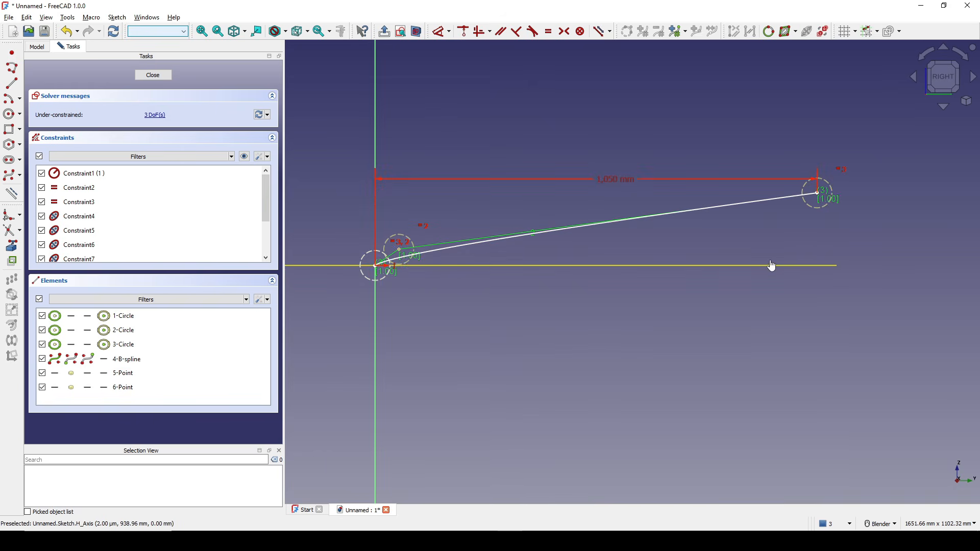
pyautogui.click(819, 200)
pyautogui.press('d')
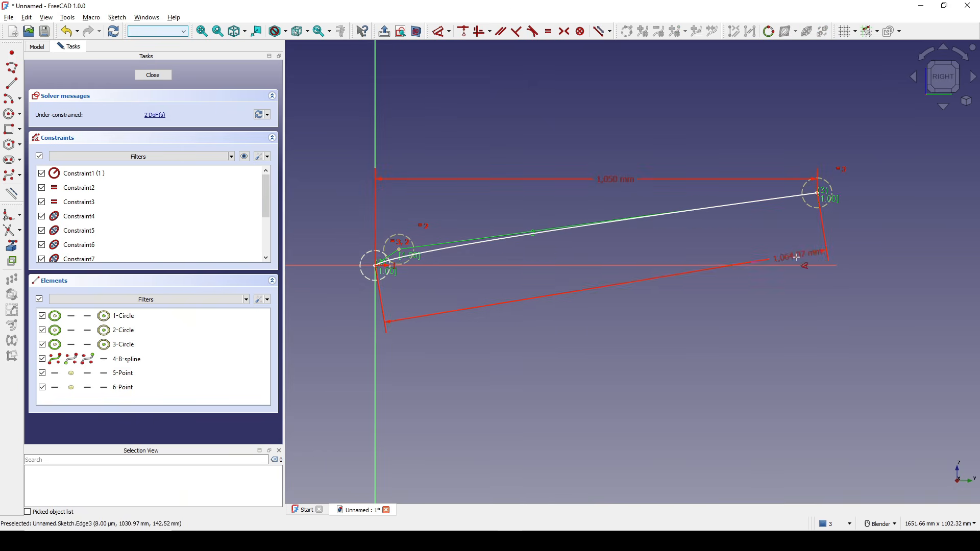
pyautogui.click(795, 263)
pyautogui.click(851, 232)
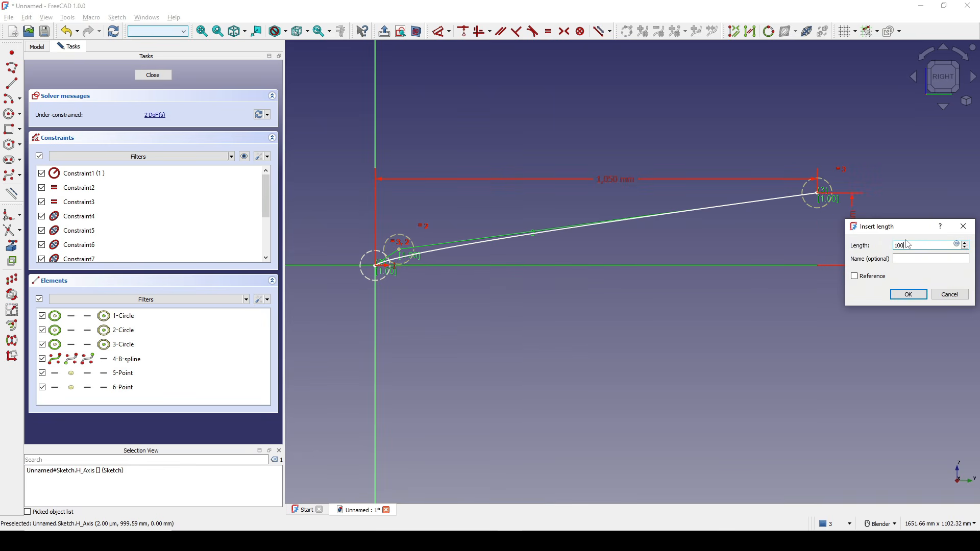
pyautogui.press('Return')
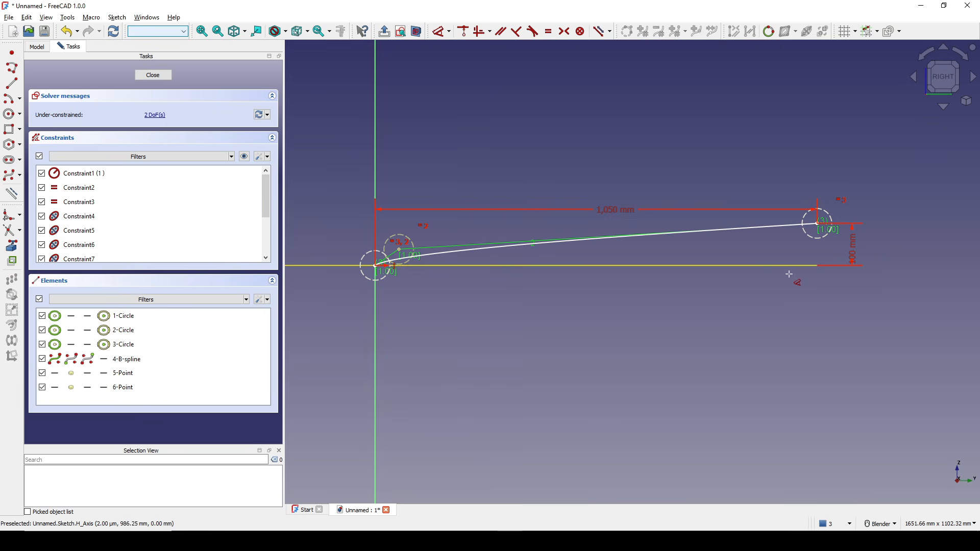
pyautogui.moveTo(855, 253); pyautogui.dragTo(910, 325)
# Move the middle control point towards the spline's centre and dimension its horizontal distance from the origin as 550 mm
pyautogui.keyDown('shift'); pyautogui.moveTo(763, 316); pyautogui.dragTo(795, 302, button='middle'); pyautogui.keyUp('shift')
pyautogui.moveTo(430, 235); pyautogui.dragTo(598, 215)
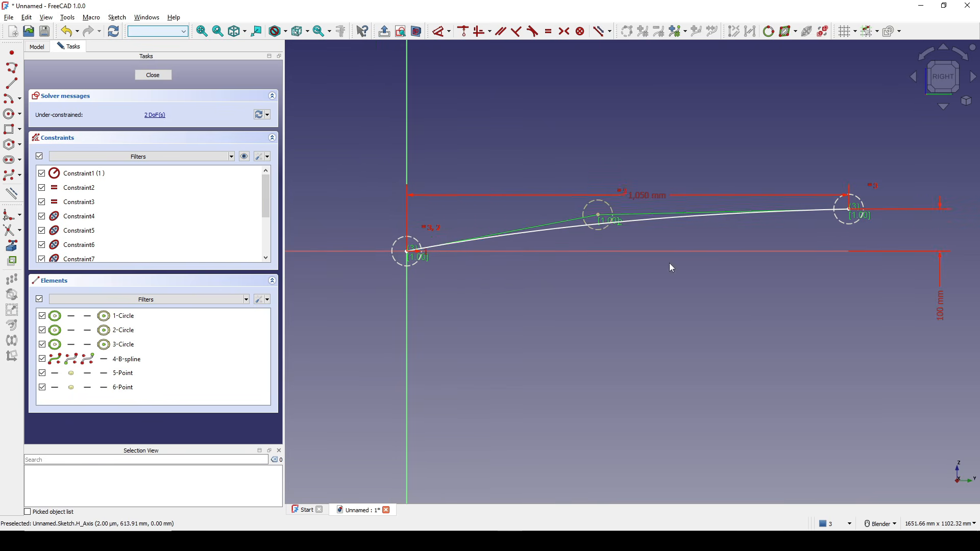
pyautogui.keyDown('shift'); pyautogui.moveTo(669, 262); pyautogui.dragTo(675, 259, button='middle'); pyautogui.keyUp('shift')
pyautogui.click(601, 211)
pyautogui.press('d')
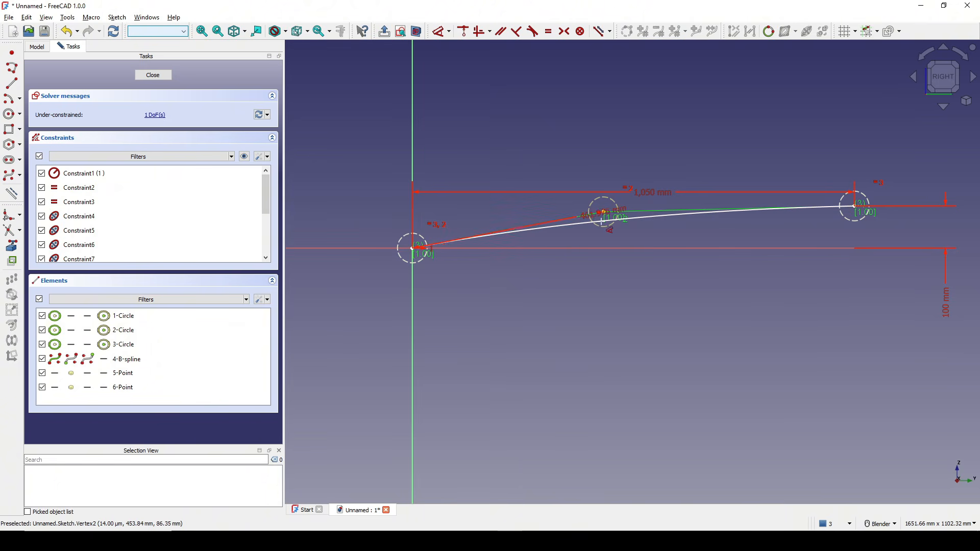
pyautogui.click(514, 141)
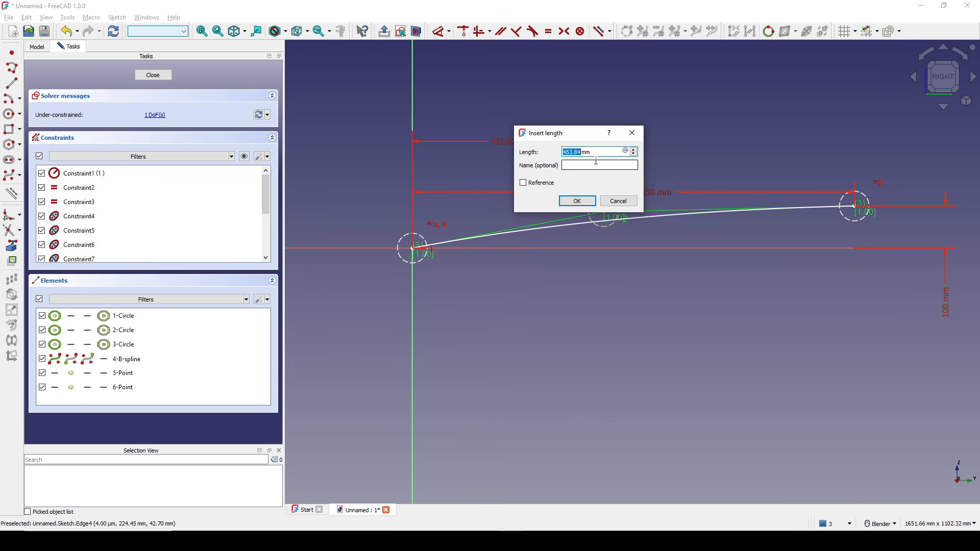
pyautogui.write('550')
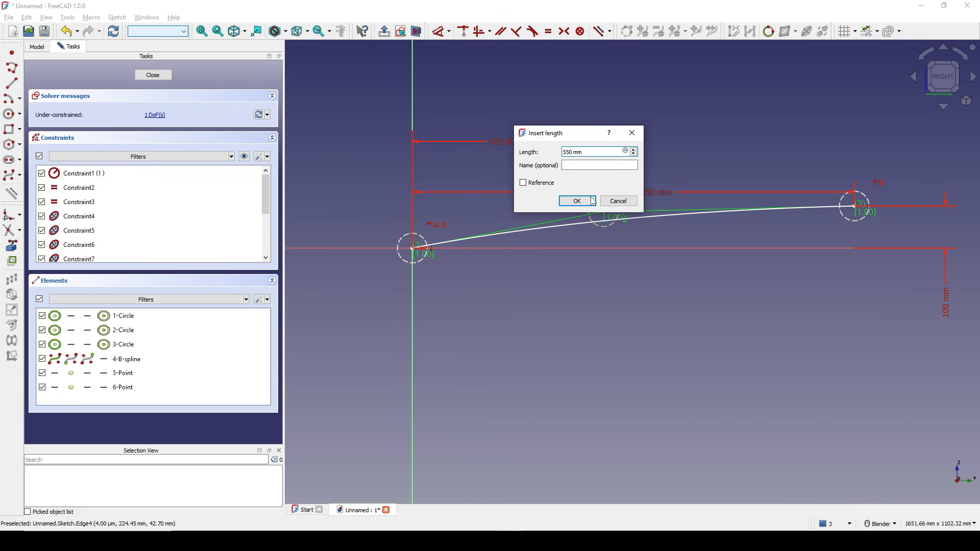
pyautogui.click(576, 201)
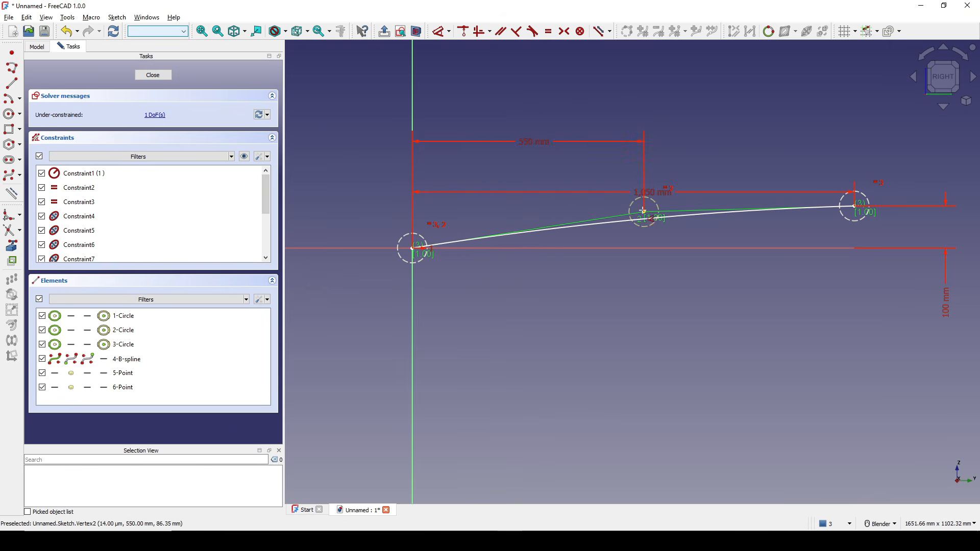
# Dimension the middle control point's height above the horizontal axis as 80 mm
pyautogui.click(644, 210)
pyautogui.click(646, 244)
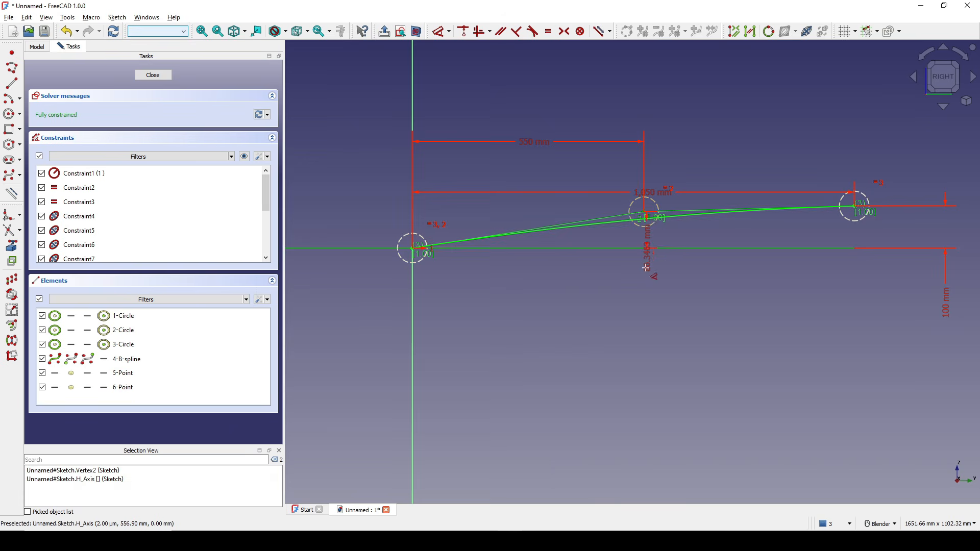
pyautogui.click(639, 322)
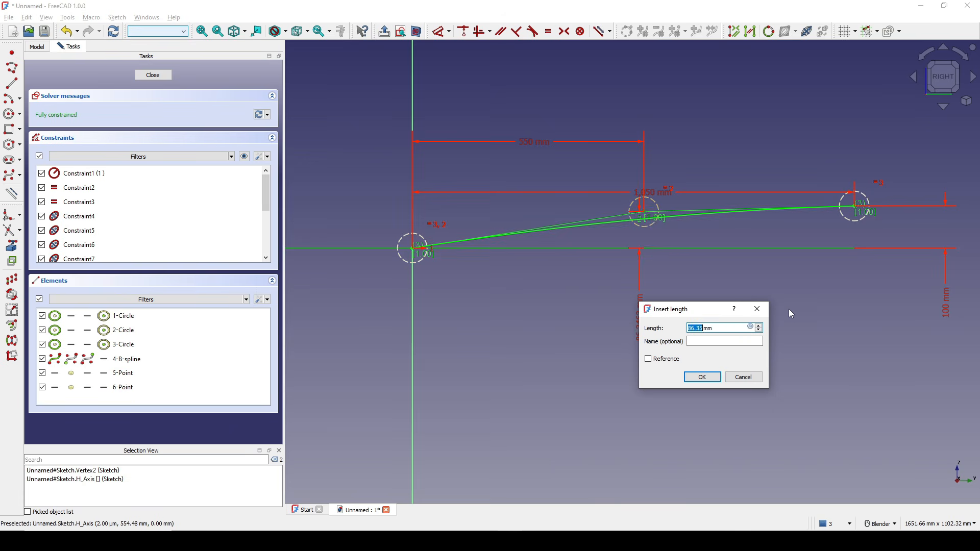
pyautogui.write('80')
pyautogui.press('Return')
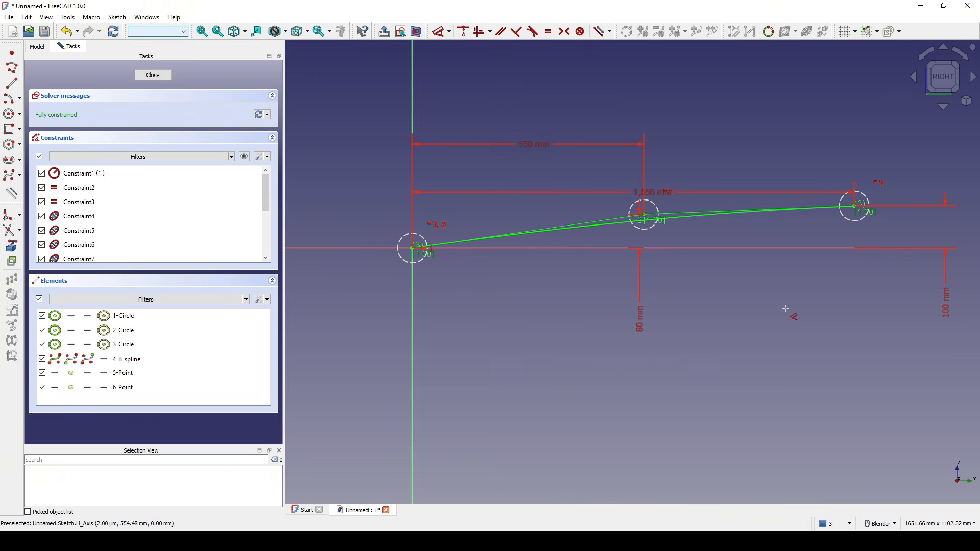
# Rearrange the 80 mm, 1050 mm and 550 mm dimensions so they do not overlap, and close the sketch
pyautogui.scroll(-3, 598, 326)
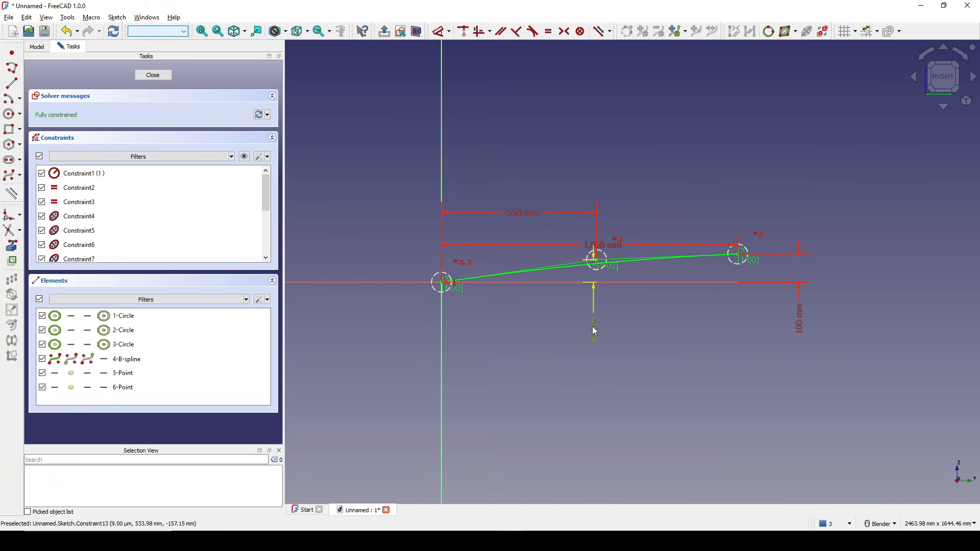
pyautogui.moveTo(594, 329); pyautogui.dragTo(597, 347)
pyautogui.moveTo(603, 245)
pyautogui.mouseDown()
pyautogui.moveTo(746, 169)
pyautogui.moveTo(675, 170)
pyautogui.mouseUp()
pyautogui.keyDown('shift'); pyautogui.moveTo(682, 168); pyautogui.dragTo(662, 181, button='middle'); pyautogui.keyUp('shift')
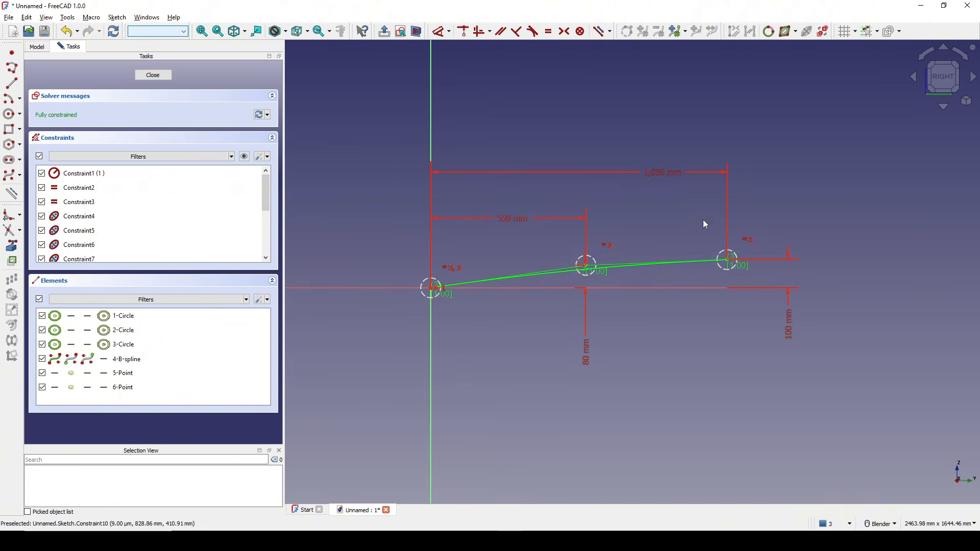
pyautogui.scroll(2, 703, 222)
pyautogui.moveTo(524, 221); pyautogui.dragTo(483, 228)
pyautogui.moveTo(624, 213)
pyautogui.keyDown('shift'); pyautogui.mouseDown(button='middle')
pyautogui.moveTo(631, 206)
pyautogui.moveTo(613, 199)
pyautogui.mouseUp(button='middle'); pyautogui.keyUp('shift')
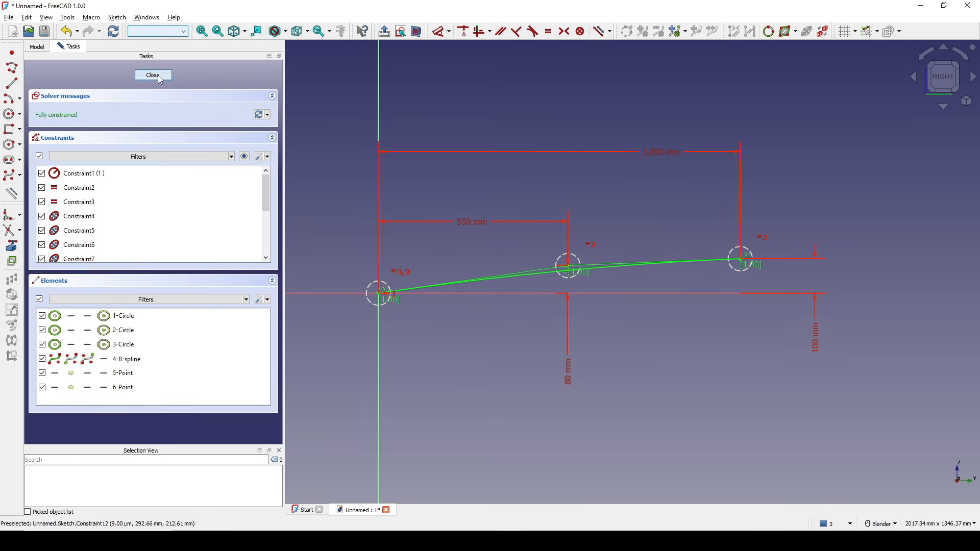
pyautogui.click(153, 76)
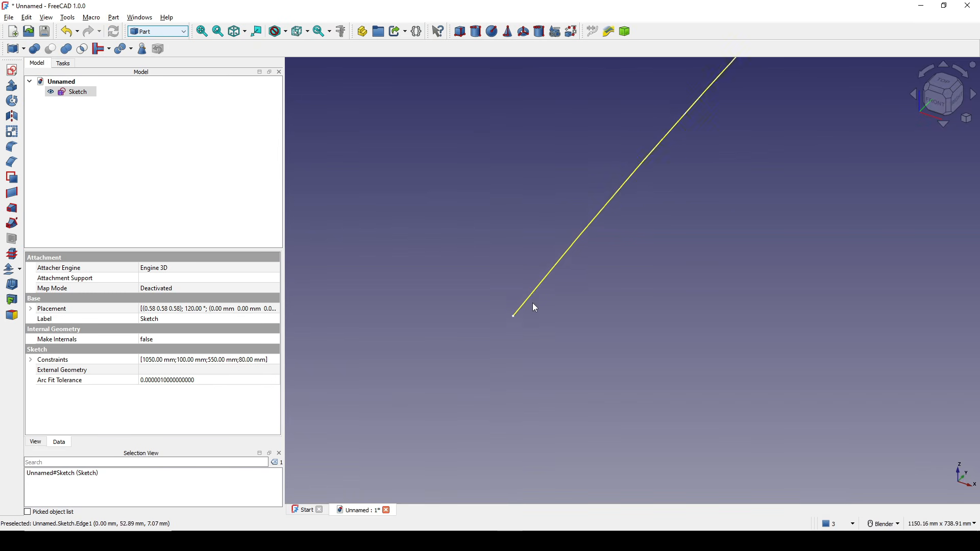
# Deselect the finished sketch and show the axis cross at the origin
pyautogui.scroll(-6, 532, 303)
pyautogui.moveTo(642, 208)
pyautogui.keyDown('shift'); pyautogui.mouseDown(button='middle')
pyautogui.moveTo(605, 243)
pyautogui.moveTo(610, 228)
pyautogui.mouseUp(button='middle'); pyautogui.keyUp('shift')
pyautogui.scroll(2, 592, 237)
pyautogui.click(90, 145)
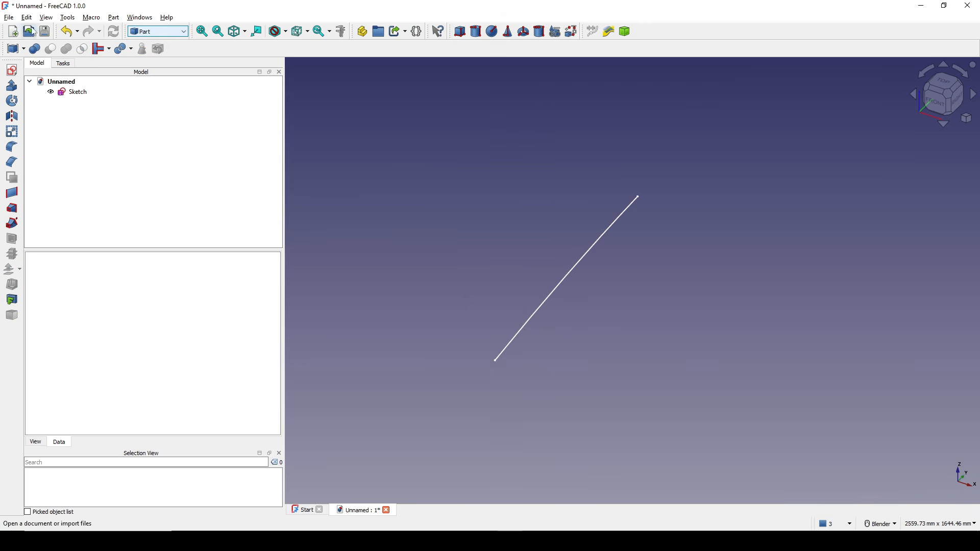
pyautogui.click(46, 17)
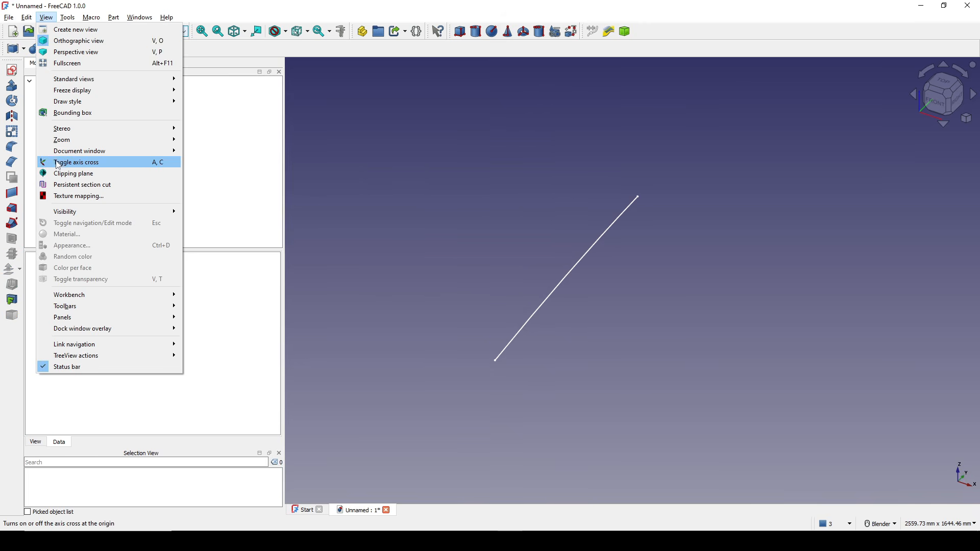
pyautogui.click(110, 162)
pyautogui.moveTo(462, 247)
pyautogui.mouseDown(button='middle')
pyautogui.moveTo(416, 280)
pyautogui.moveTo(529, 224)
pyautogui.moveTo(509, 237)
pyautogui.mouseUp(button='middle')
# Start a new sketch on the YZ plane with zero offset
pyautogui.click(12, 71)
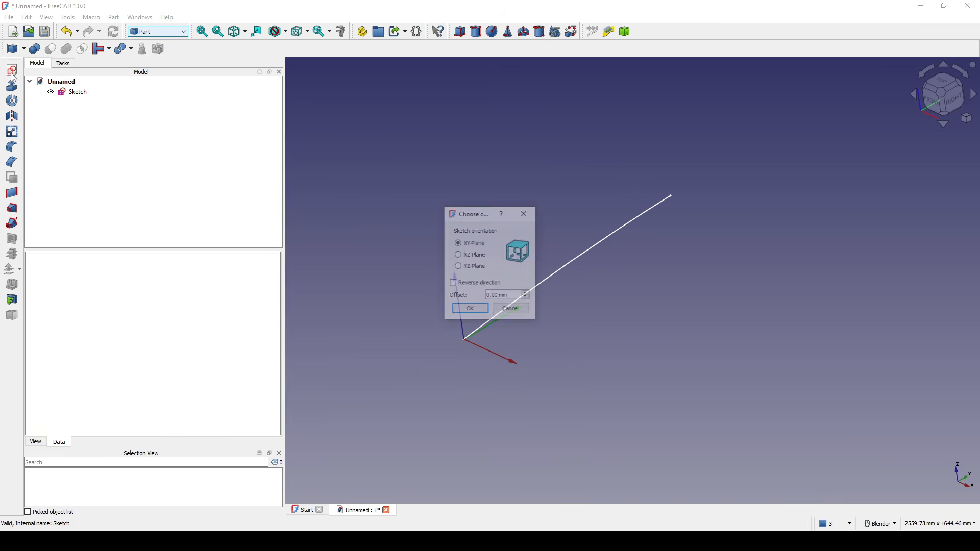
pyautogui.click(466, 267)
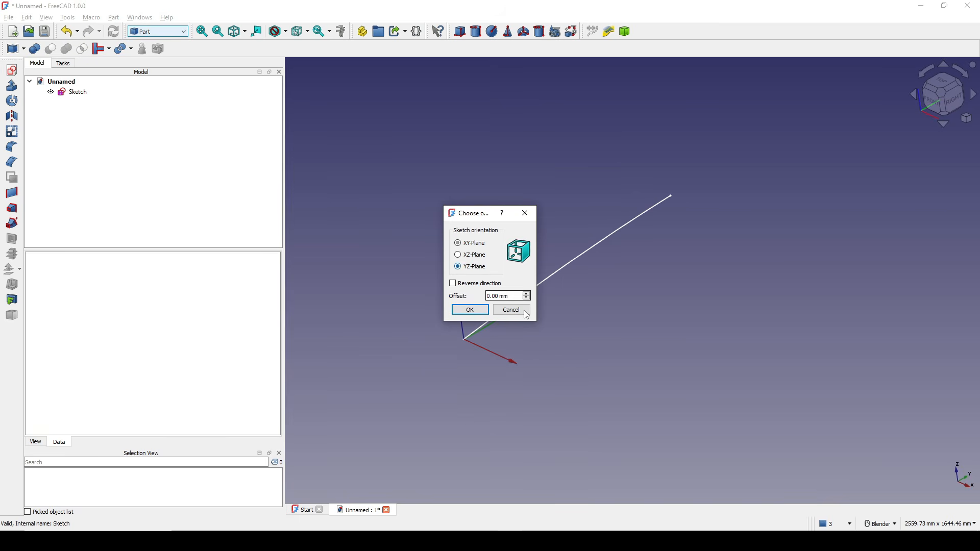
pyautogui.click(470, 310)
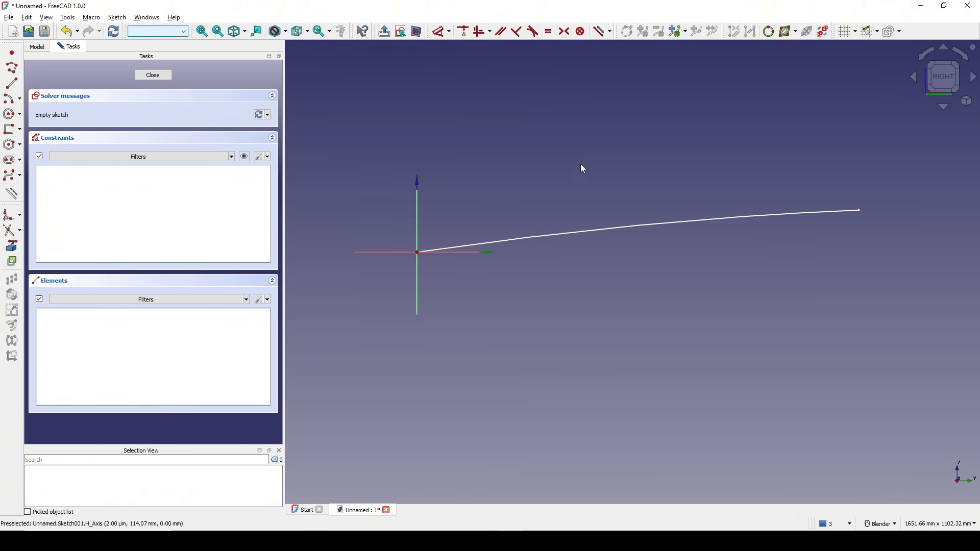
# Draw a B-spline by three control points from the origin, just below the first curve, ending about 1051 mm along and 79 mm up
pyautogui.click(12, 175)
pyautogui.scroll(2, 372, 265)
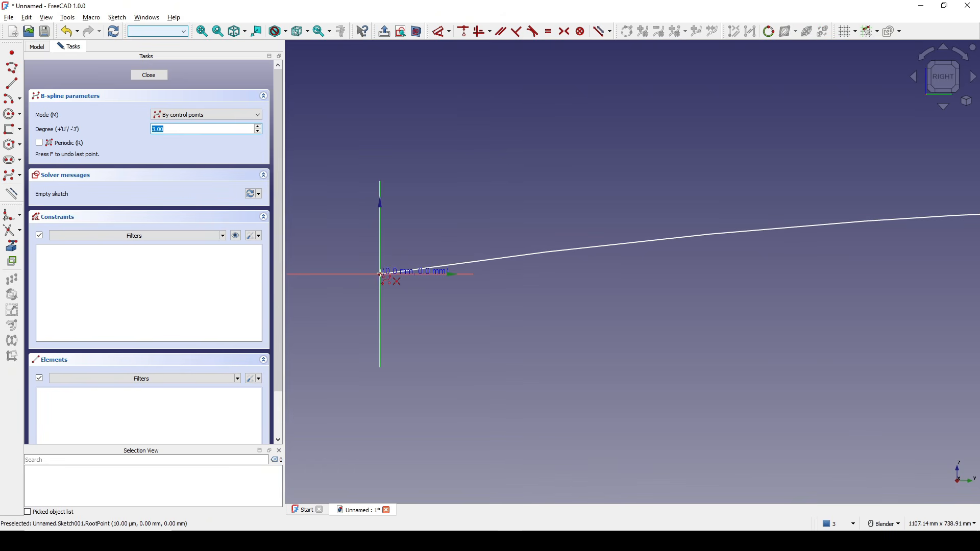
pyautogui.click(380, 275)
pyautogui.scroll(-3, 511, 269)
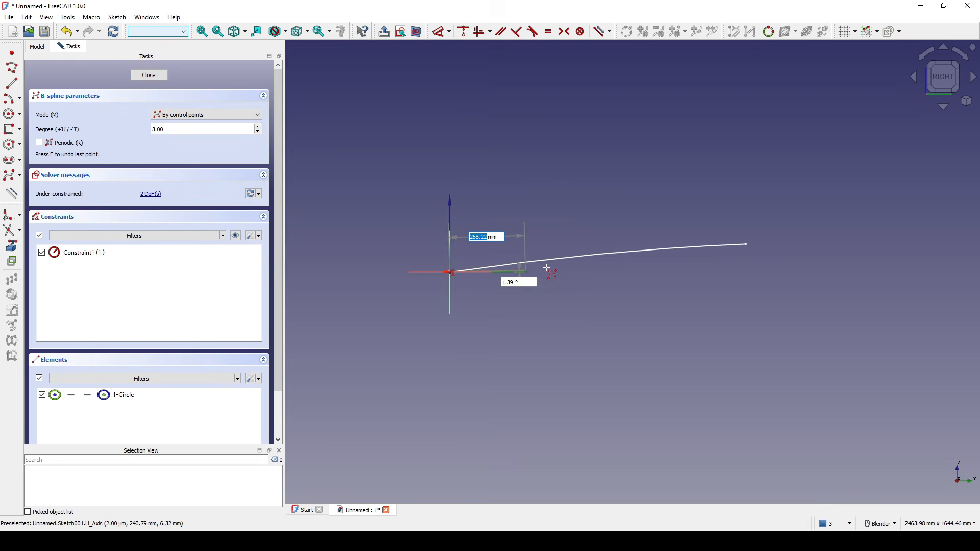
pyautogui.click(624, 259)
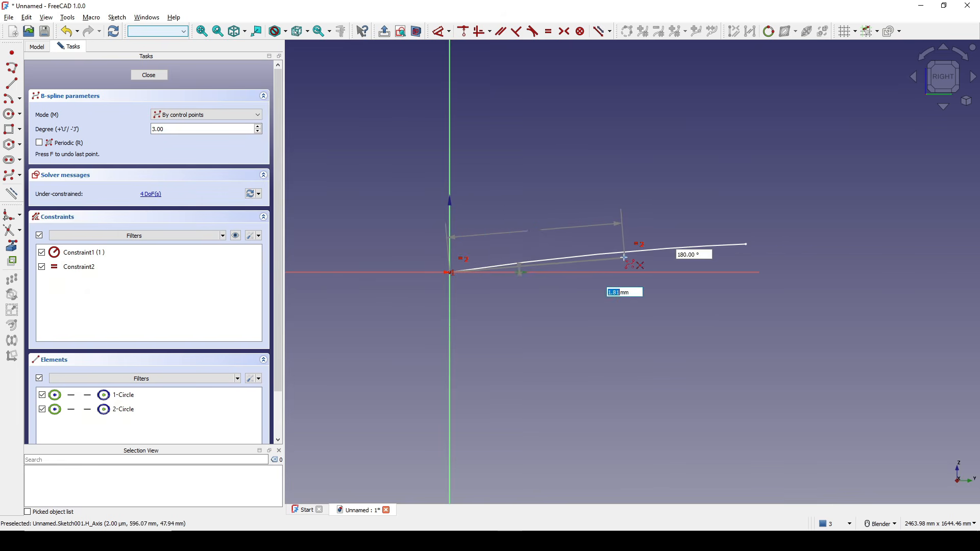
pyautogui.click(746, 250)
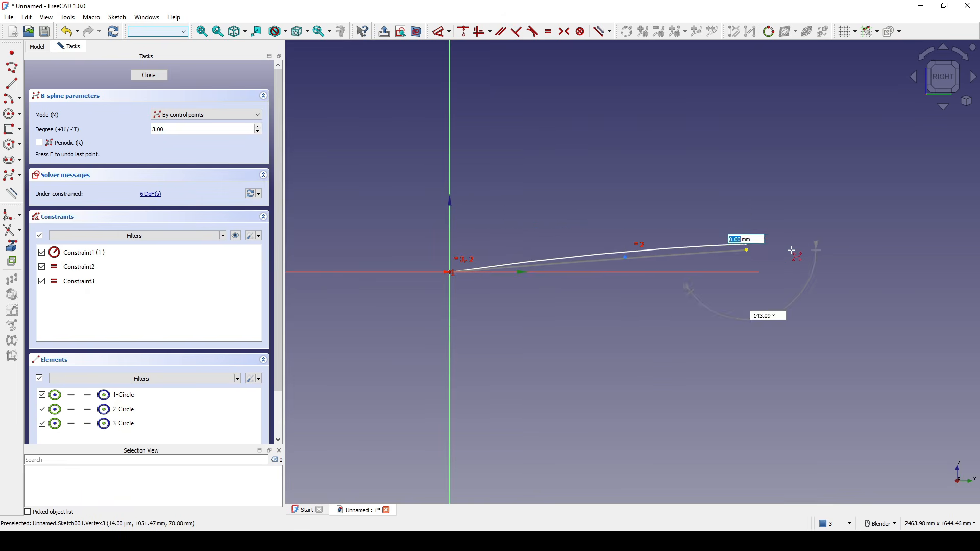
pyautogui.rightClick(822, 251)
pyautogui.scroll(2, 730, 248)
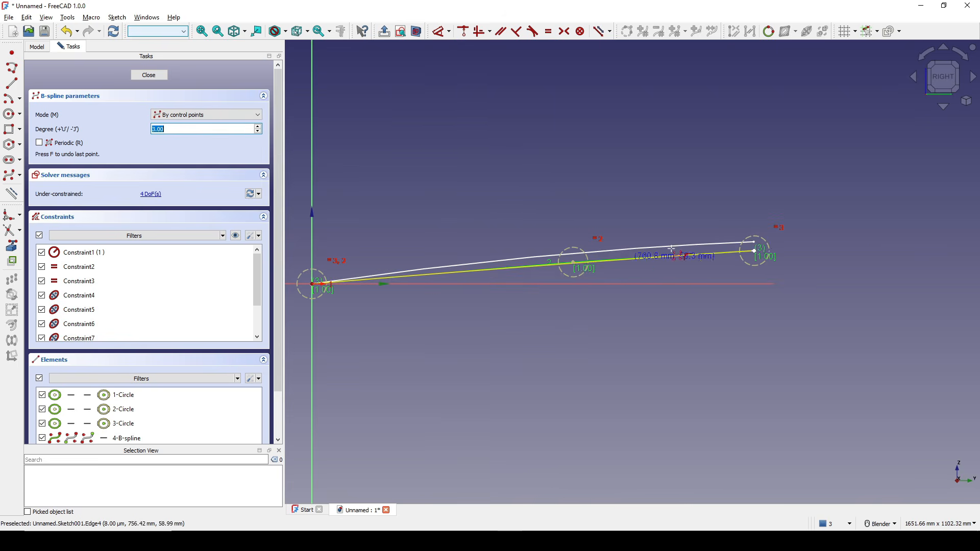
pyautogui.rightClick(691, 293)
# Dimension the horizontal distance from the origin to the new spline's far endpoint as 1050 mm
pyautogui.keyDown('shift'); pyautogui.moveTo(651, 289); pyautogui.dragTo(712, 303, button='middle'); pyautogui.keyUp('shift')
pyautogui.scroll(1, 697, 301)
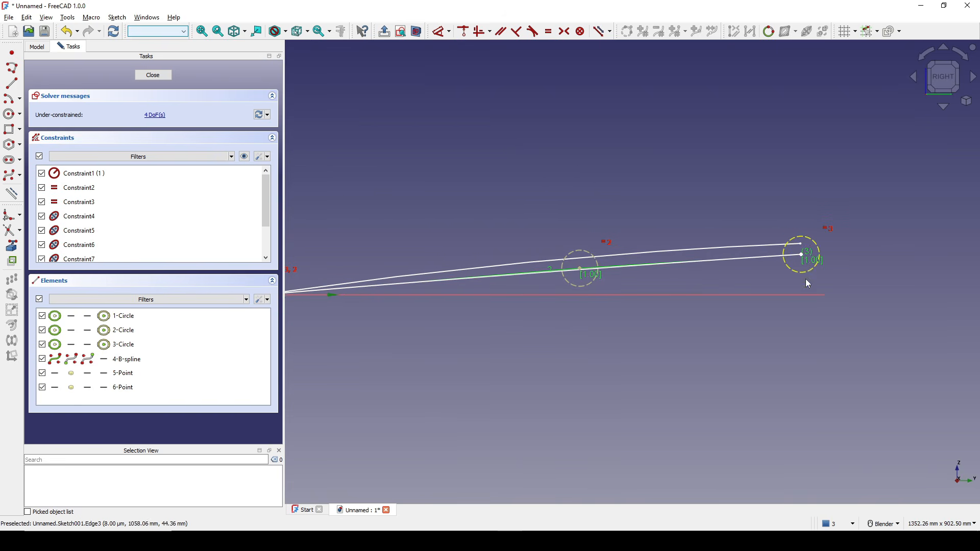
pyautogui.click(803, 258)
pyautogui.scroll(-2, 792, 262)
pyautogui.press('d')
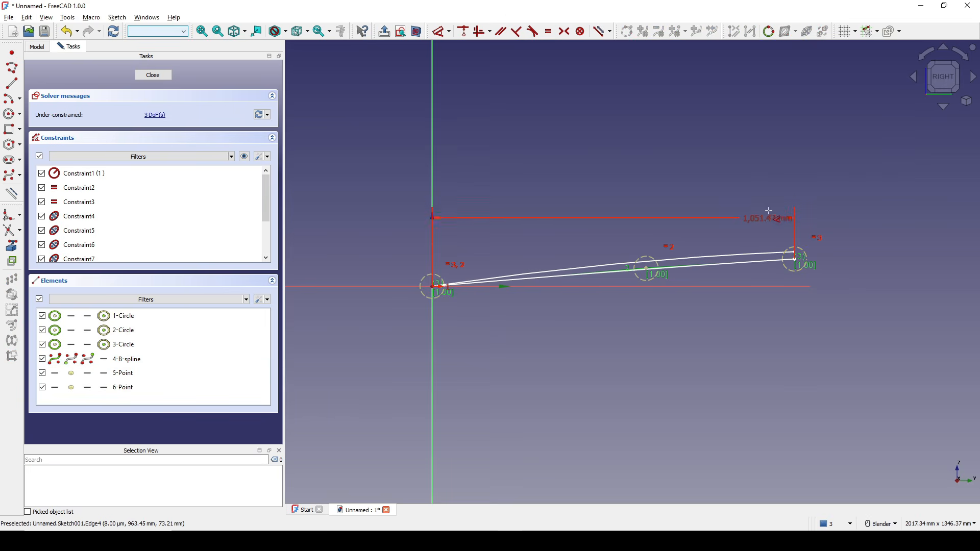
pyautogui.click(808, 207)
pyautogui.write('1')
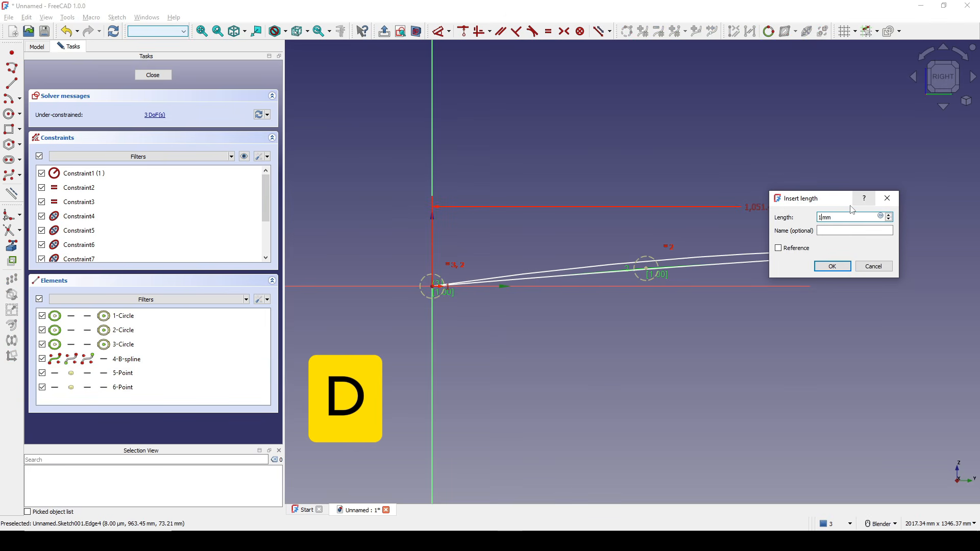
pyautogui.write('050')
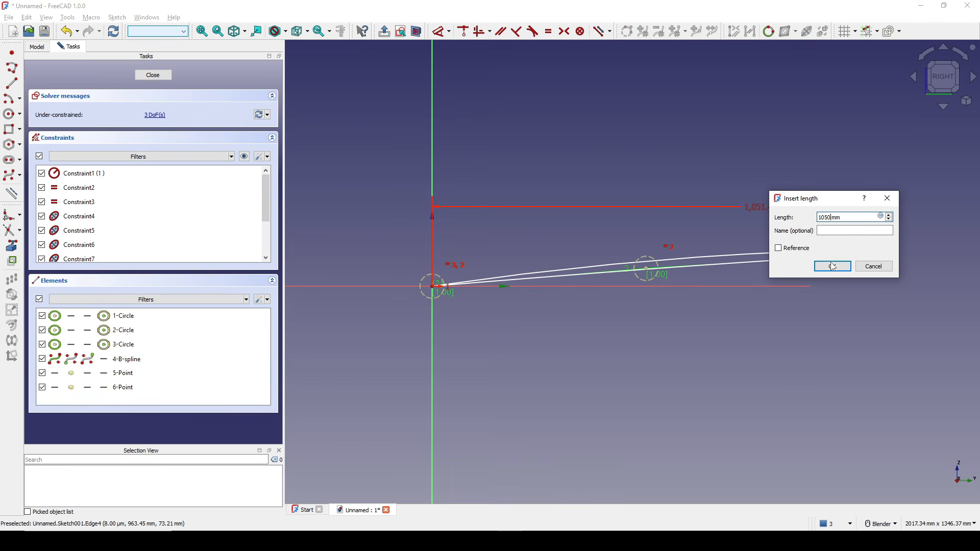
pyautogui.click(832, 266)
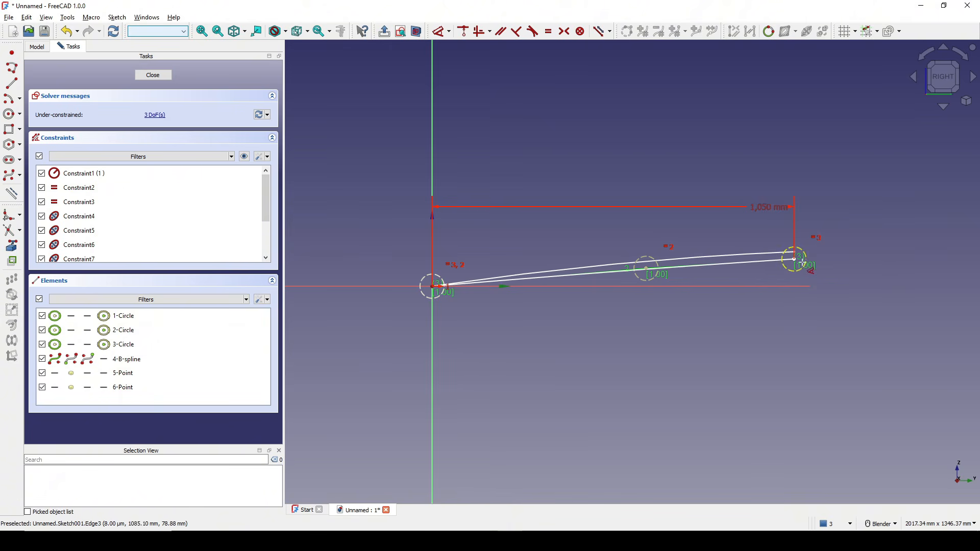
# Dimension the far endpoint's height above the horizontal axis as 70 mm
pyautogui.click(795, 259)
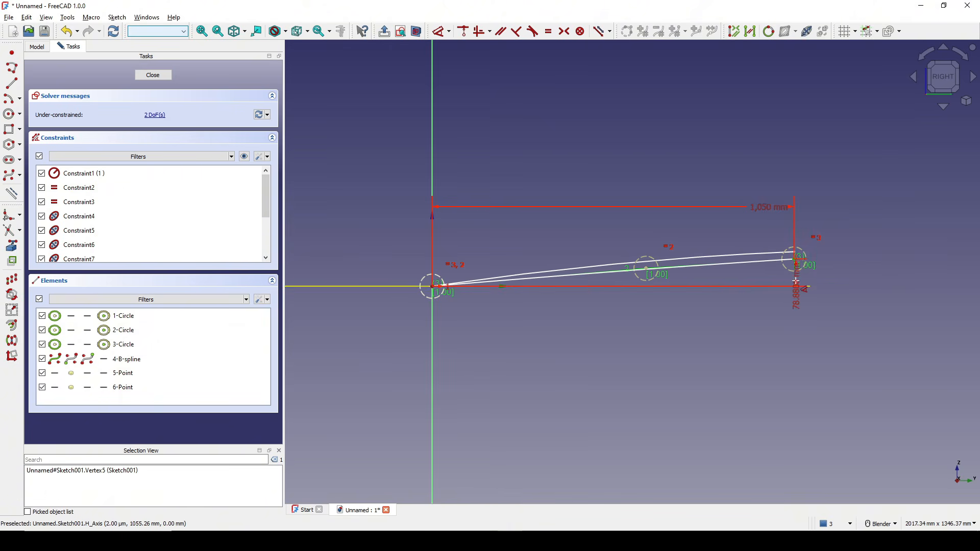
pyautogui.click(802, 286)
pyautogui.click(839, 350)
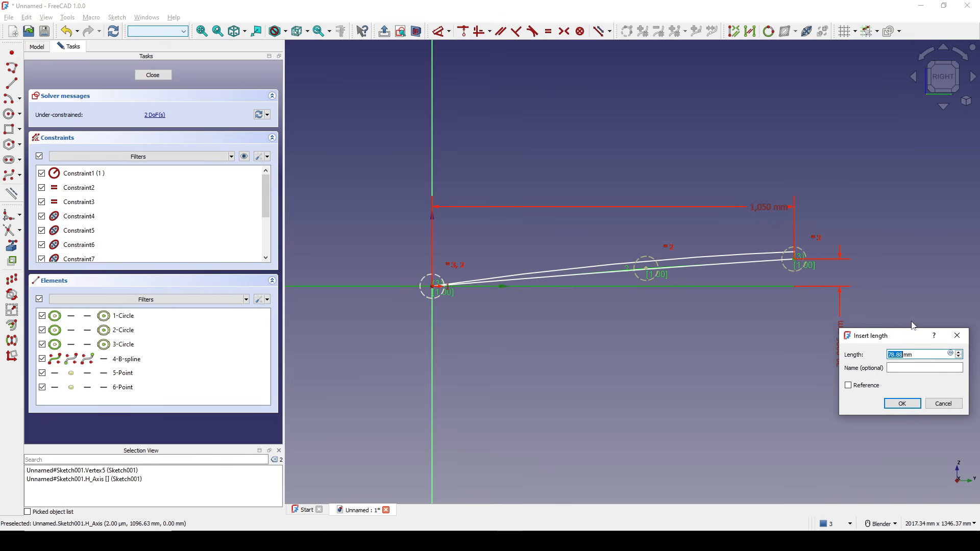
pyautogui.write('70')
pyautogui.press('Return')
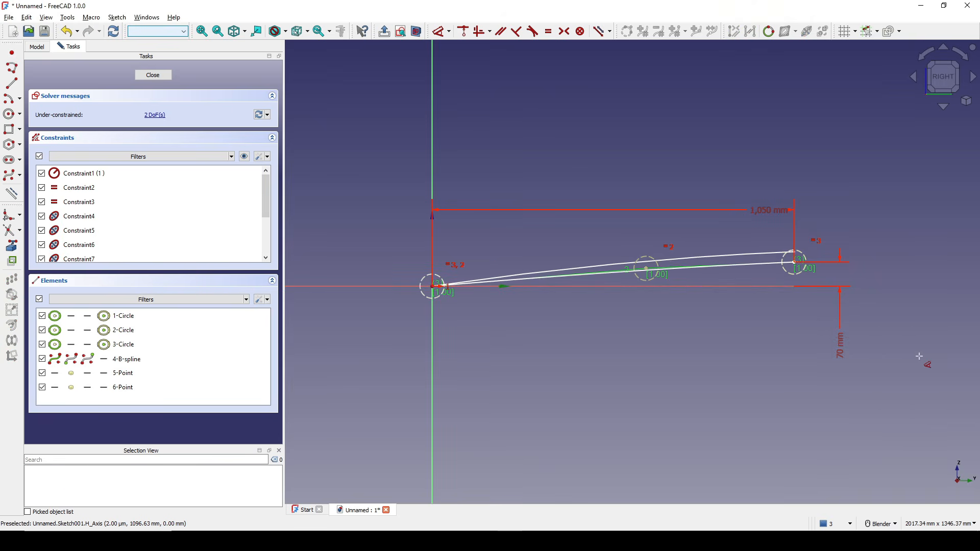
# Dimension the middle control point's height above the horizontal axis as 50 mm
pyautogui.click(646, 268)
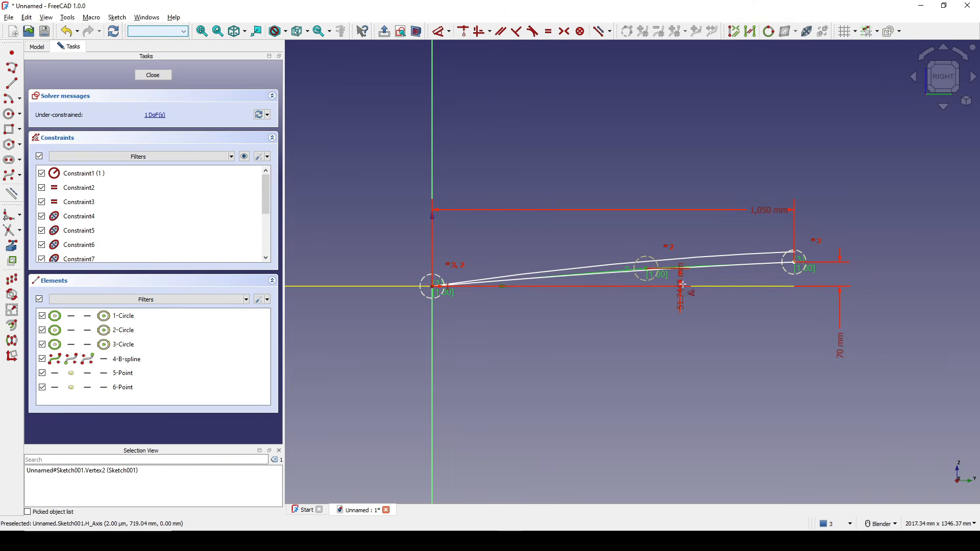
pyautogui.click(685, 285)
pyautogui.click(684, 353)
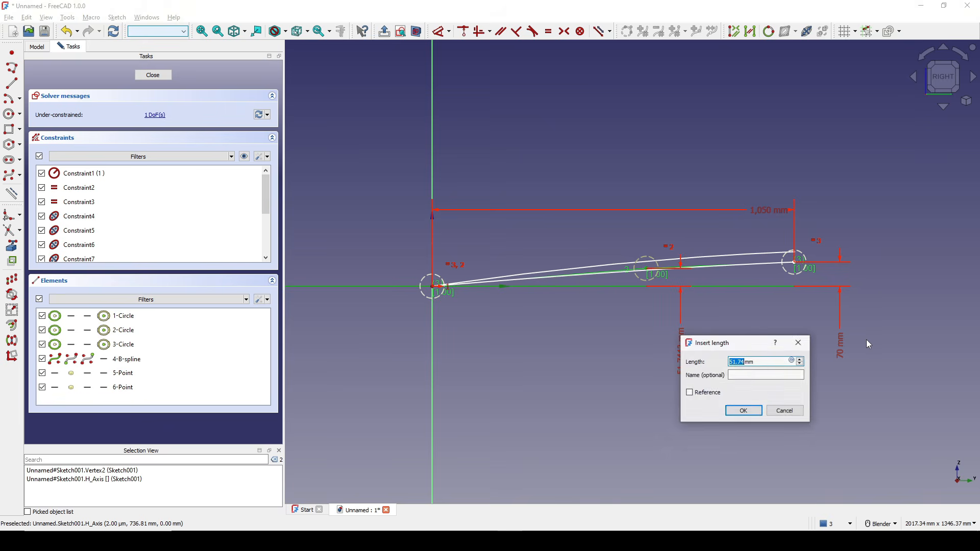
pyautogui.write('50')
pyautogui.press('Return')
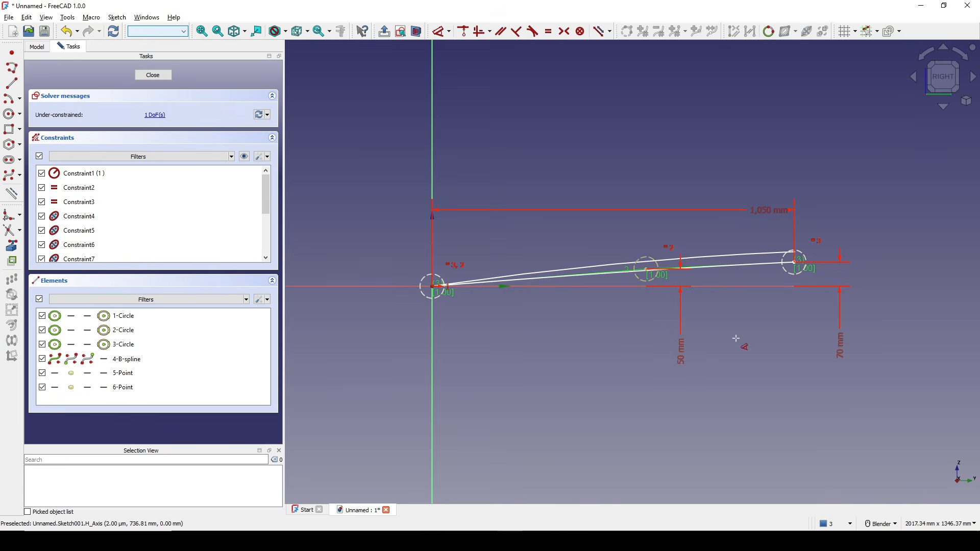
# Dimension the middle control point's horizontal distance from the vertical axis as 550 mm and close the sketch
pyautogui.click(646, 273)
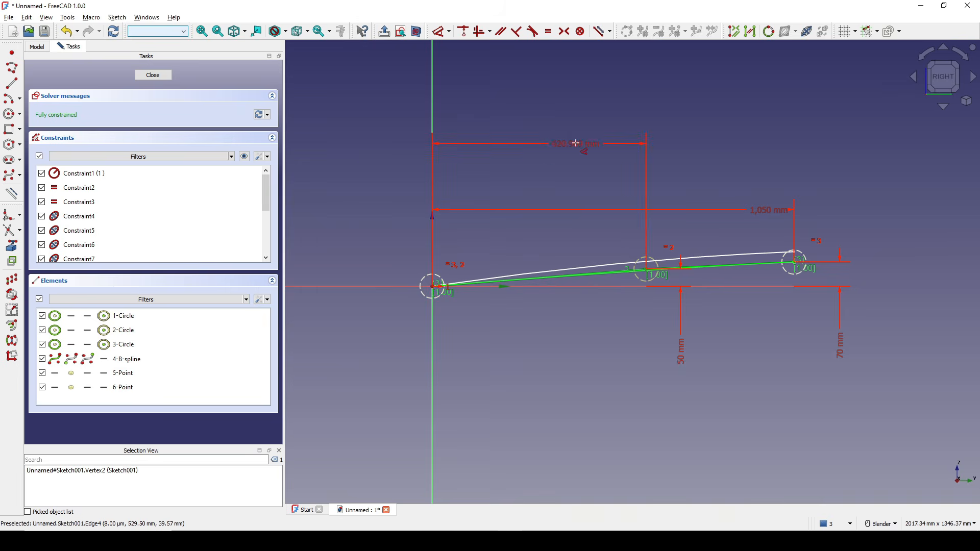
pyautogui.click(576, 143)
pyautogui.write('550')
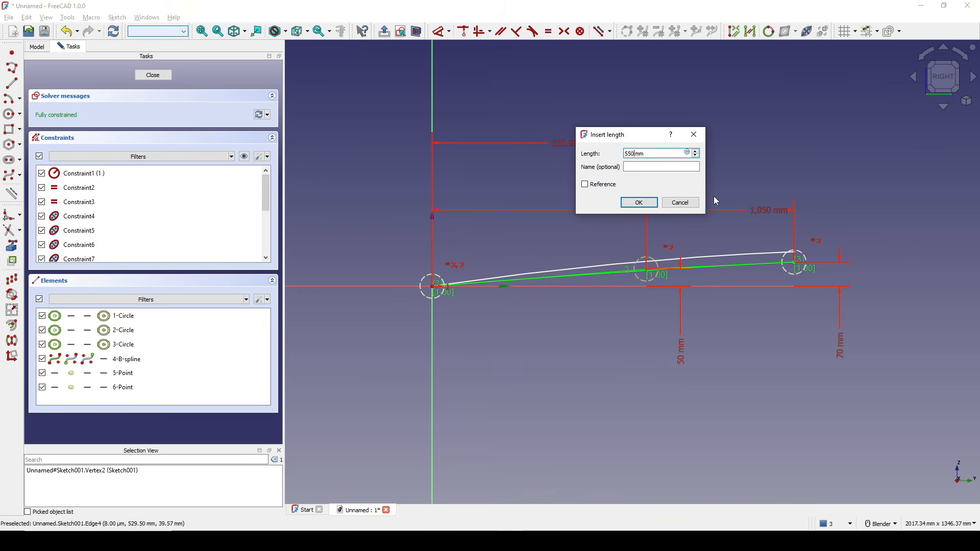
pyautogui.press('Return')
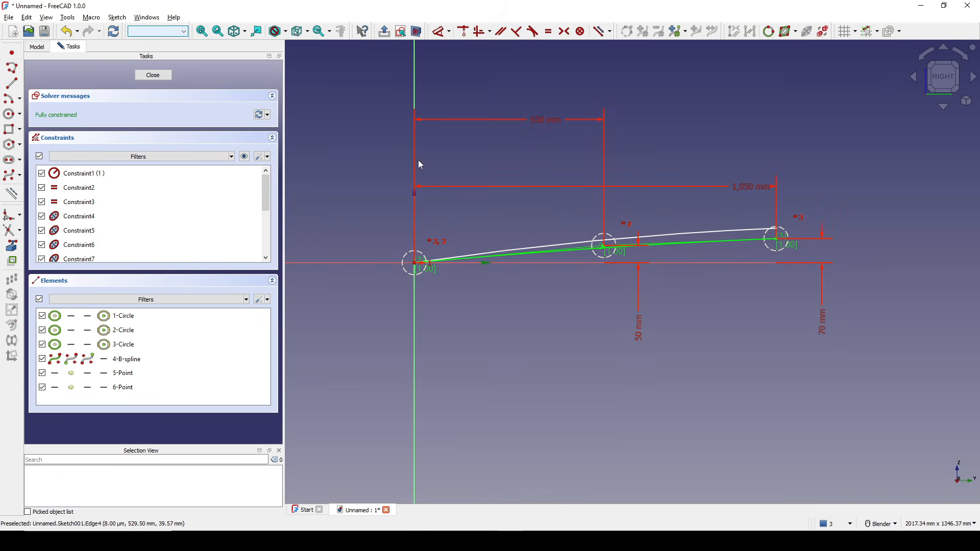
pyautogui.click(152, 75)
# Extrude both curve sketches together 1000 mm along their normal as surfaces
pyautogui.moveTo(590, 302)
pyautogui.mouseDown(button='middle')
pyautogui.moveTo(568, 287)
pyautogui.moveTo(597, 317)
pyautogui.moveTo(490, 316)
pyautogui.moveTo(562, 313)
pyautogui.moveTo(525, 312)
pyautogui.moveTo(543, 293)
pyautogui.mouseUp(button='middle')
pyautogui.click(556, 277)
pyautogui.click(557, 280)
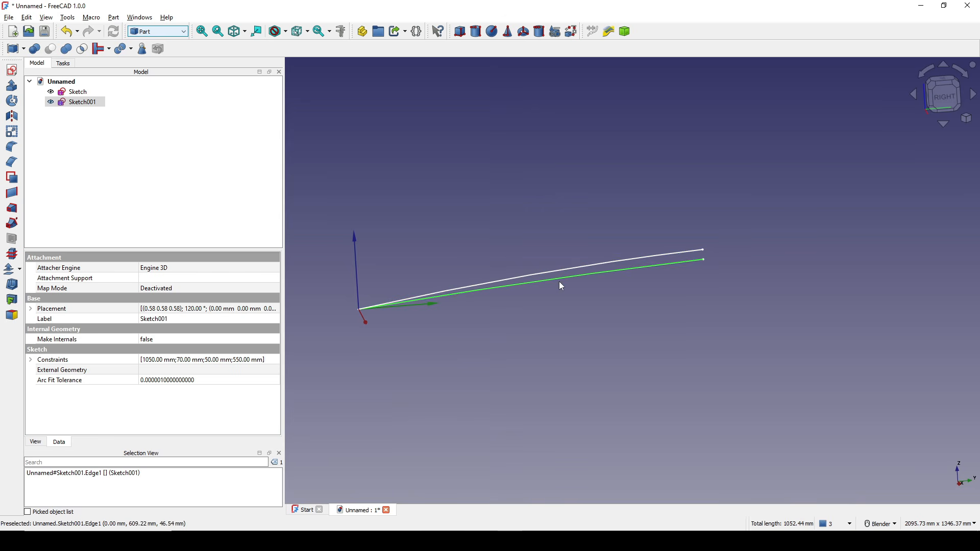
pyautogui.moveTo(530, 323)
pyautogui.keyDown('shift'); pyautogui.mouseDown(button='middle')
pyautogui.moveTo(531, 311)
pyautogui.moveTo(561, 341)
pyautogui.moveTo(649, 309)
pyautogui.mouseUp(button='middle'); pyautogui.keyUp('shift')
pyautogui.click(525, 326)
pyautogui.scroll(-2, 525, 326)
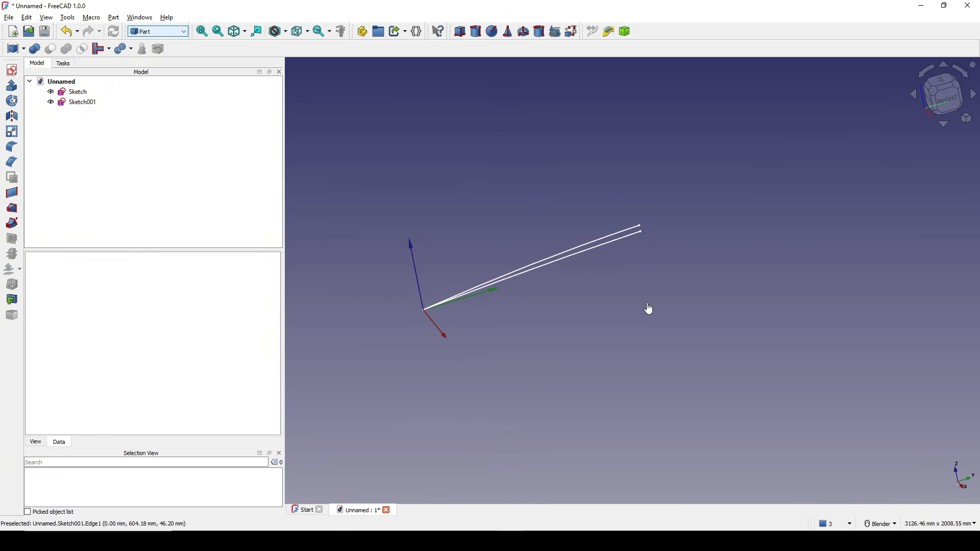
pyautogui.click(76, 92)
pyautogui.keyDown('ctrl'); pyautogui.click(72, 103); pyautogui.keyUp('ctrl')
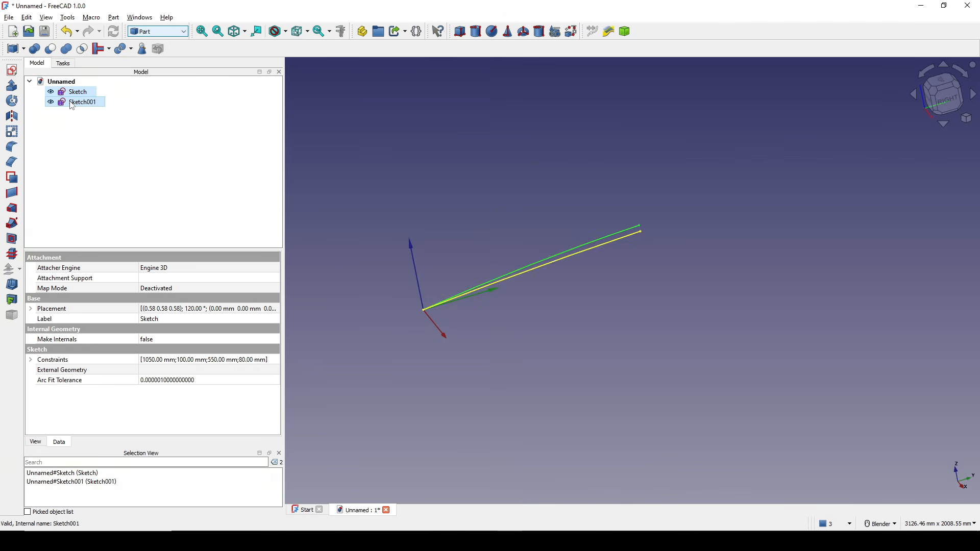
pyautogui.click(12, 85)
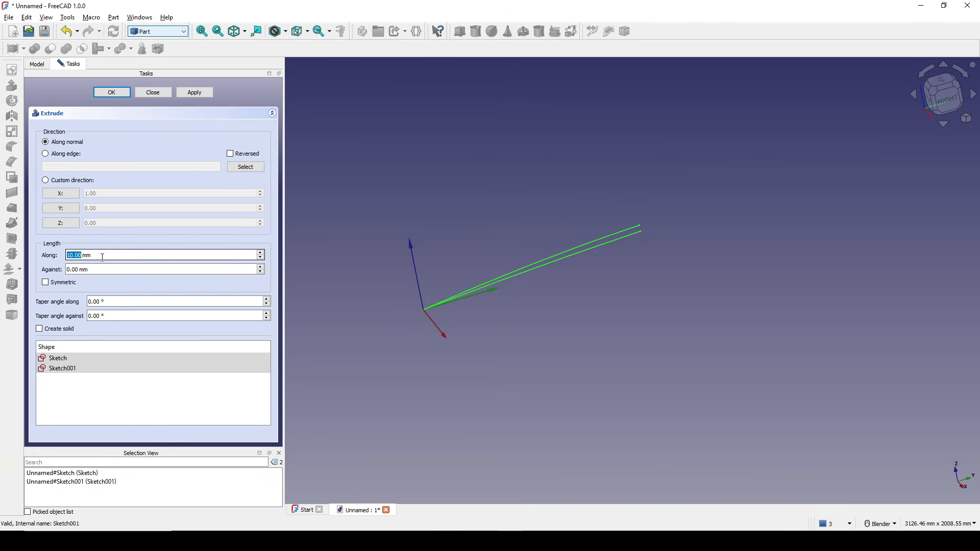
pyautogui.write('1000')
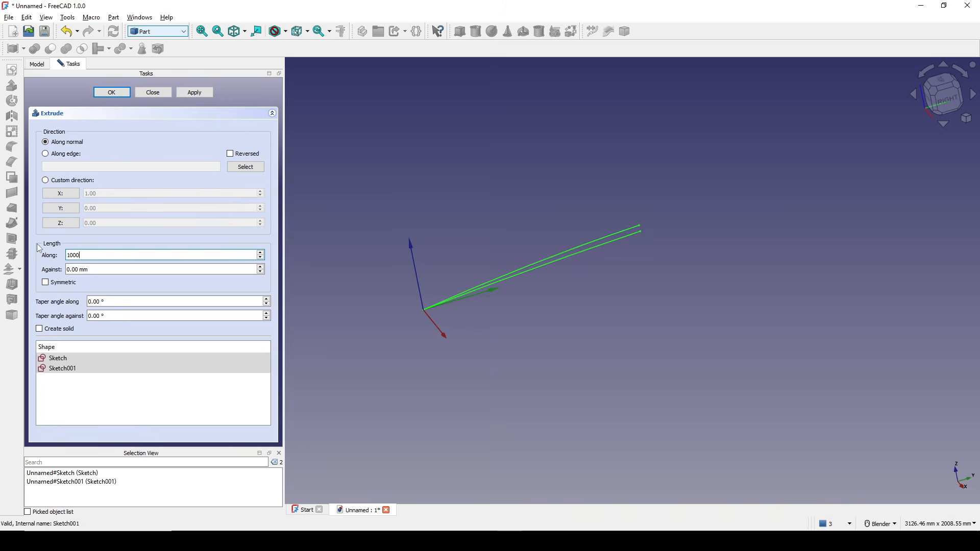
pyautogui.click(112, 92)
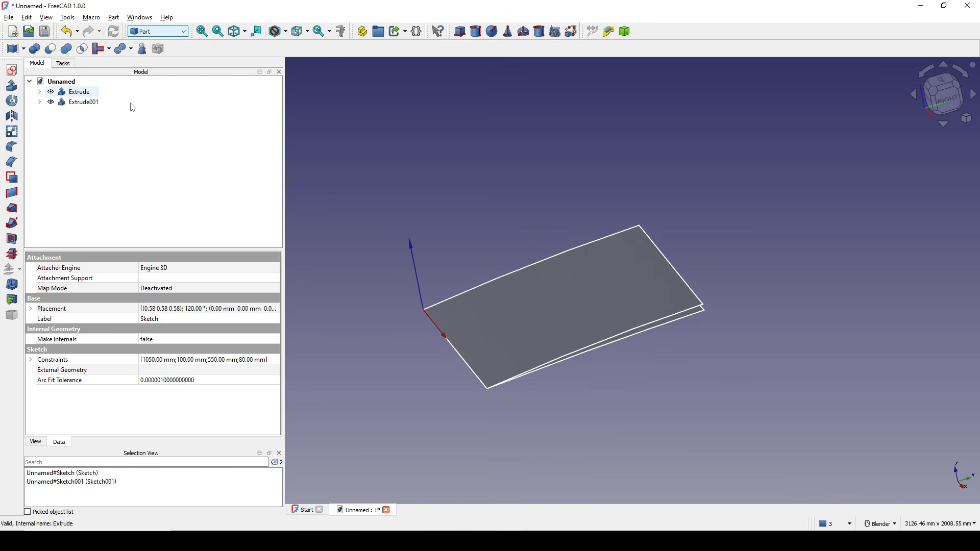
# Clear the selection and view the two extruded surfaces from the top
pyautogui.moveTo(725, 341); pyautogui.dragTo(804, 313, button='middle')
pyautogui.click(803, 312)
pyautogui.press('2')
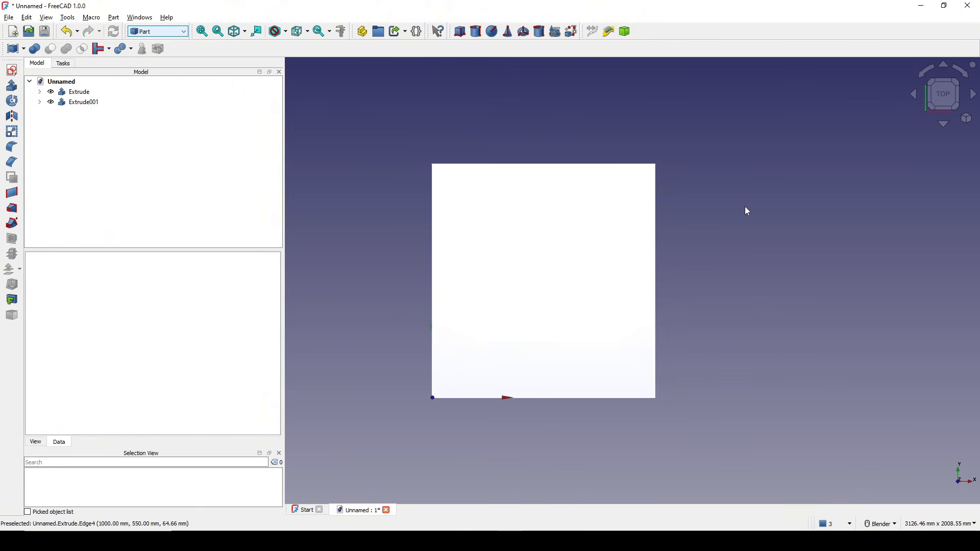
# Outline and hatch a rounded half-profile in red on a screen capture of the top view, and discard the capture
pyautogui.press('F1')
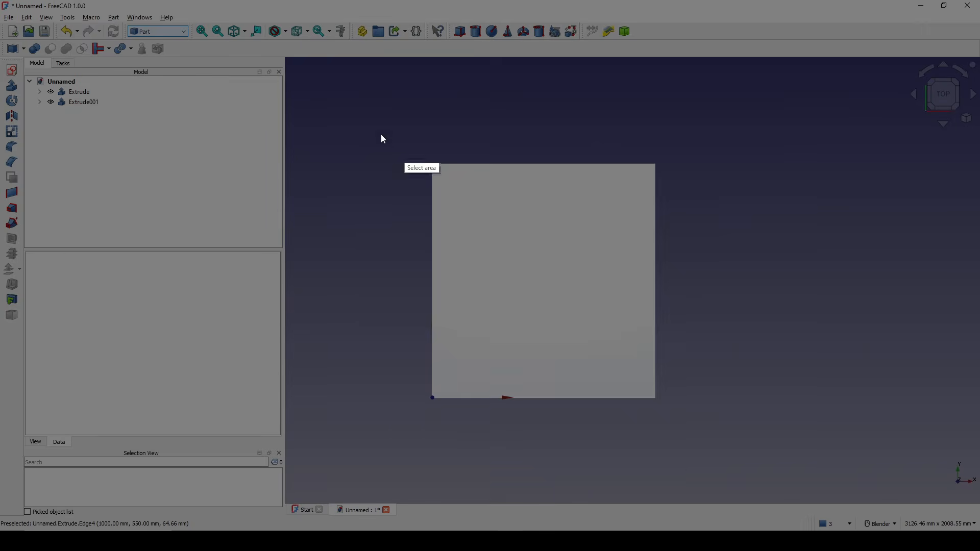
pyautogui.moveTo(333, 78); pyautogui.dragTo(810, 467)
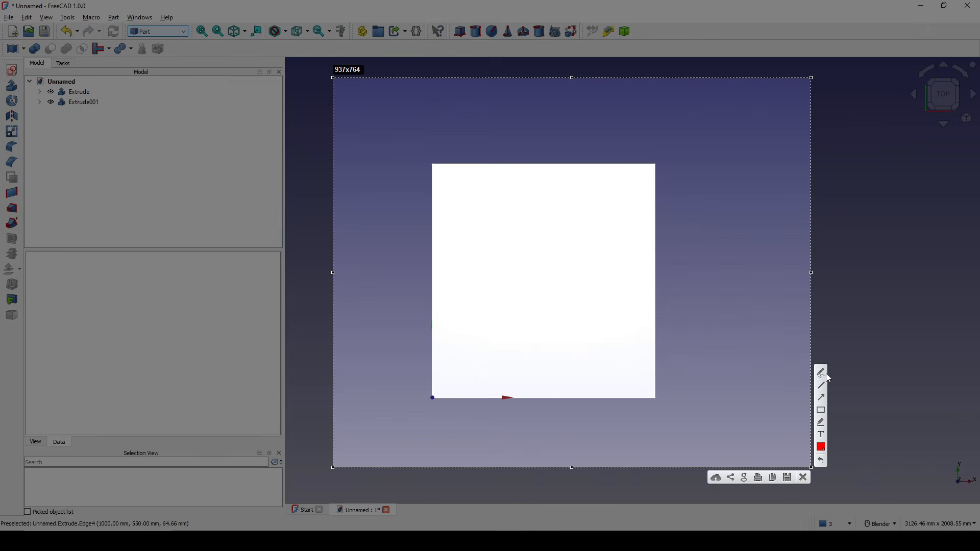
pyautogui.moveTo(427, 210); pyautogui.dragTo(440, 210)
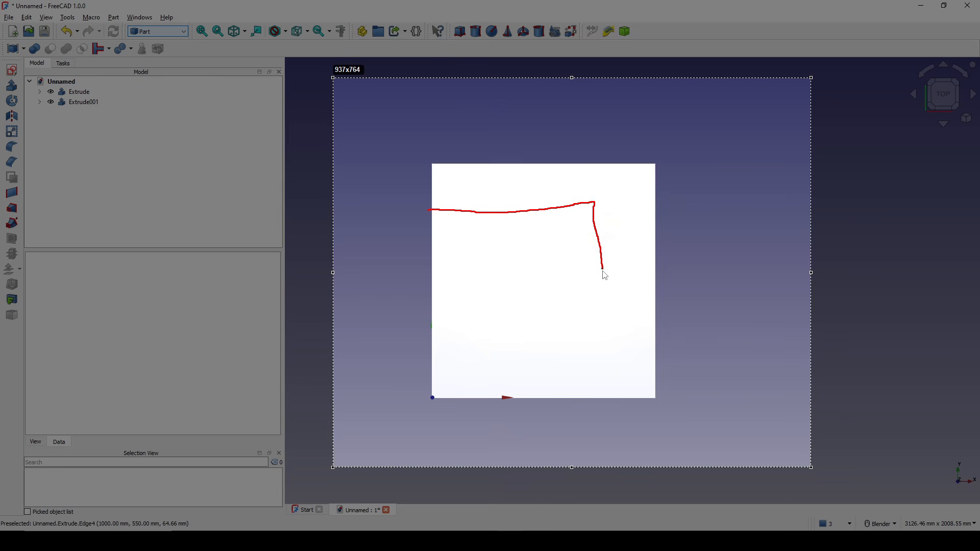
pyautogui.moveTo(438, 402); pyautogui.dragTo(431, 401)
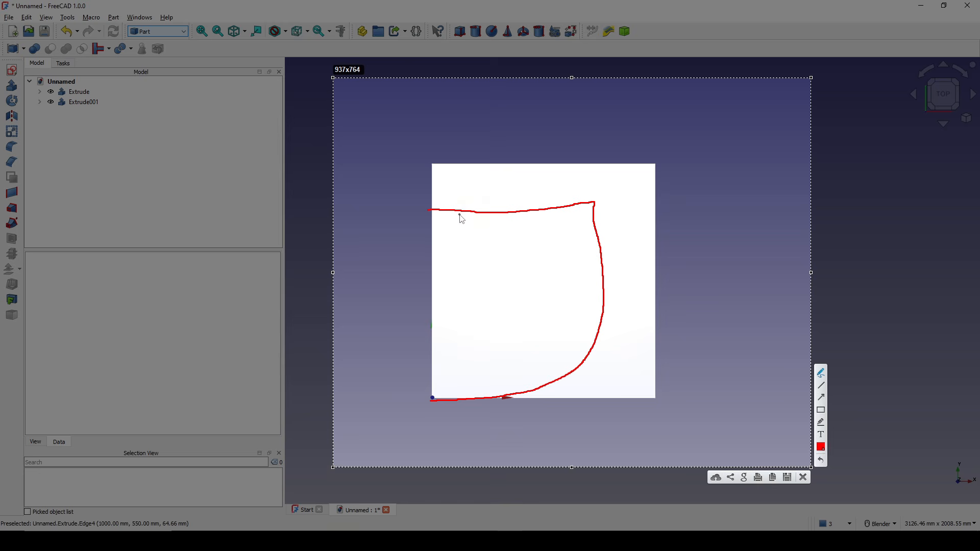
pyautogui.moveTo(457, 216); pyautogui.dragTo(440, 249)
pyautogui.moveTo(493, 224); pyautogui.dragTo(443, 296)
pyautogui.moveTo(525, 253); pyautogui.dragTo(480, 329)
pyautogui.moveTo(578, 278)
pyautogui.mouseDown()
pyautogui.moveTo(541, 332)
pyautogui.moveTo(550, 365)
pyautogui.mouseUp()
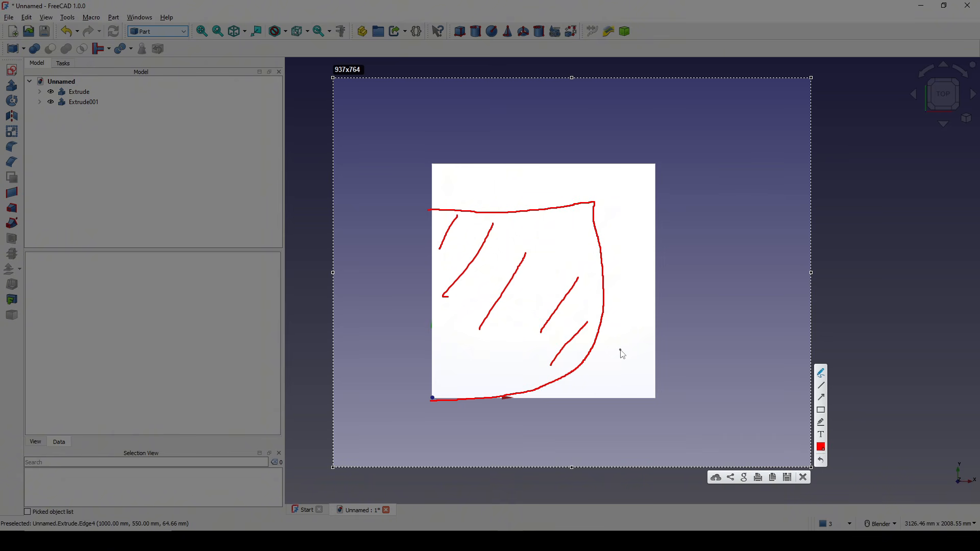
pyautogui.click(804, 479)
pyautogui.keyDown('shift'); pyautogui.moveTo(475, 193); pyautogui.dragTo(426, 179, button='middle'); pyautogui.keyUp('shift')
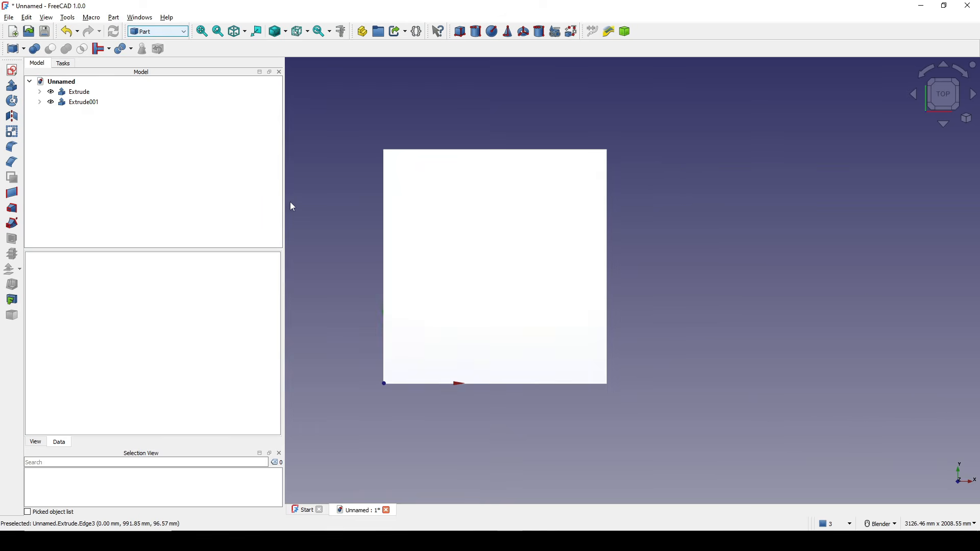
# Create a sketch on the XY plane and link the extruded surface's two curved side edges and its straight far edge as external geometry
pyautogui.click(11, 70)
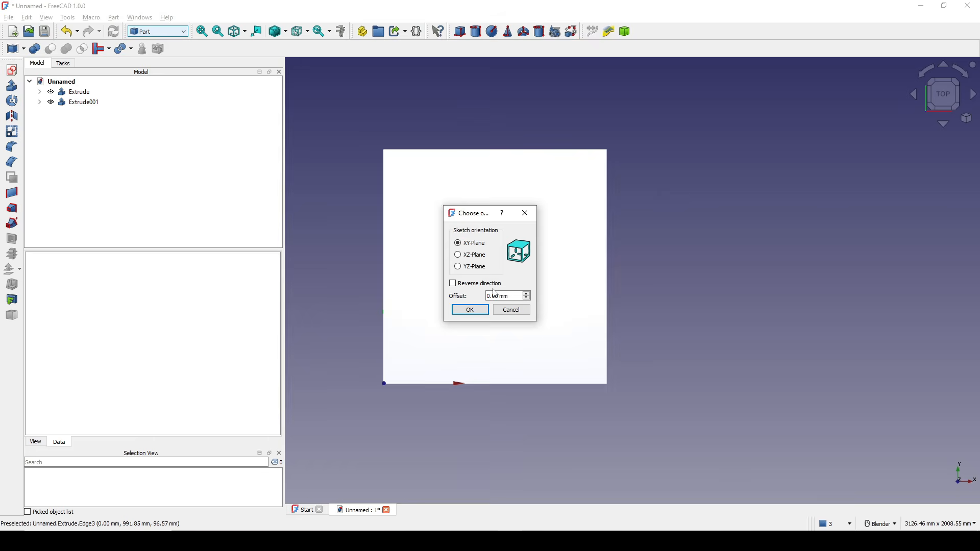
pyautogui.click(469, 309)
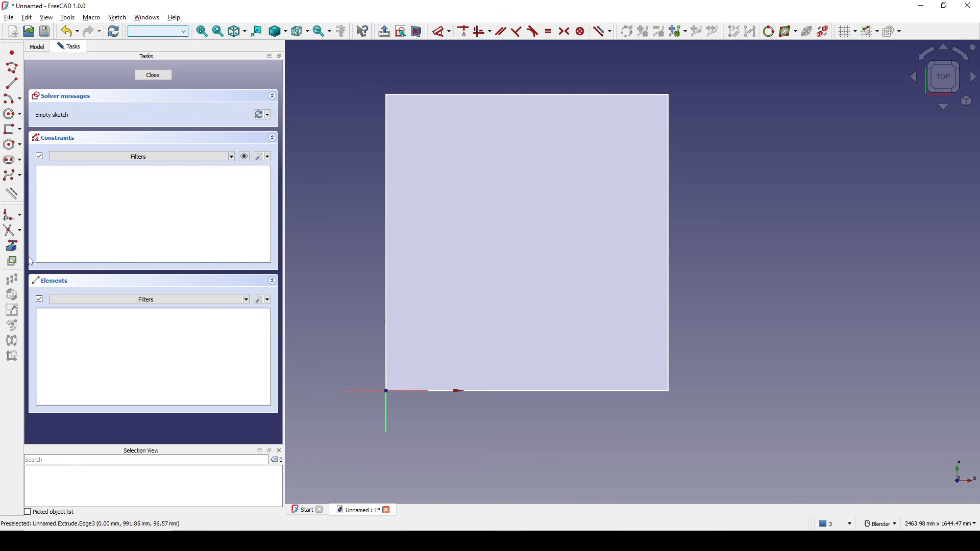
pyautogui.click(12, 246)
pyautogui.click(388, 274)
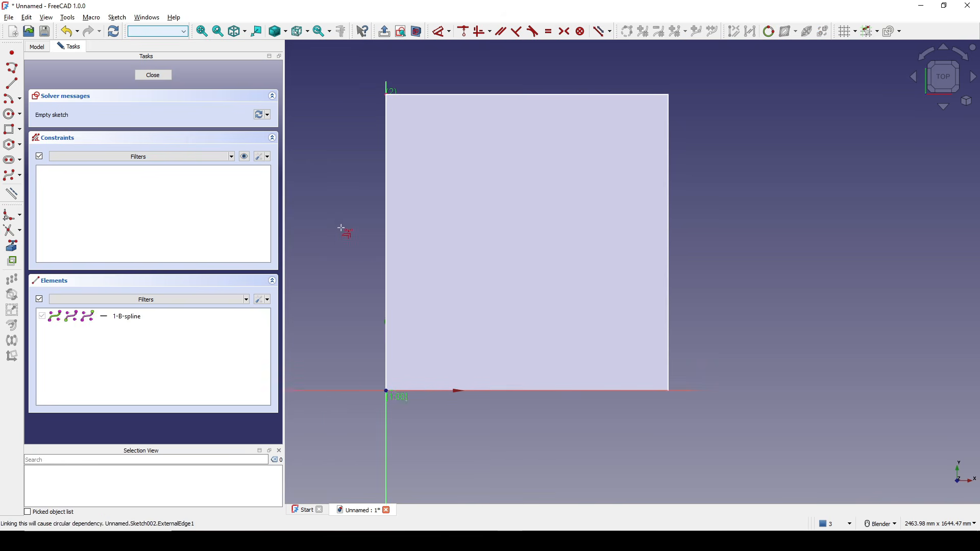
pyautogui.click(480, 94)
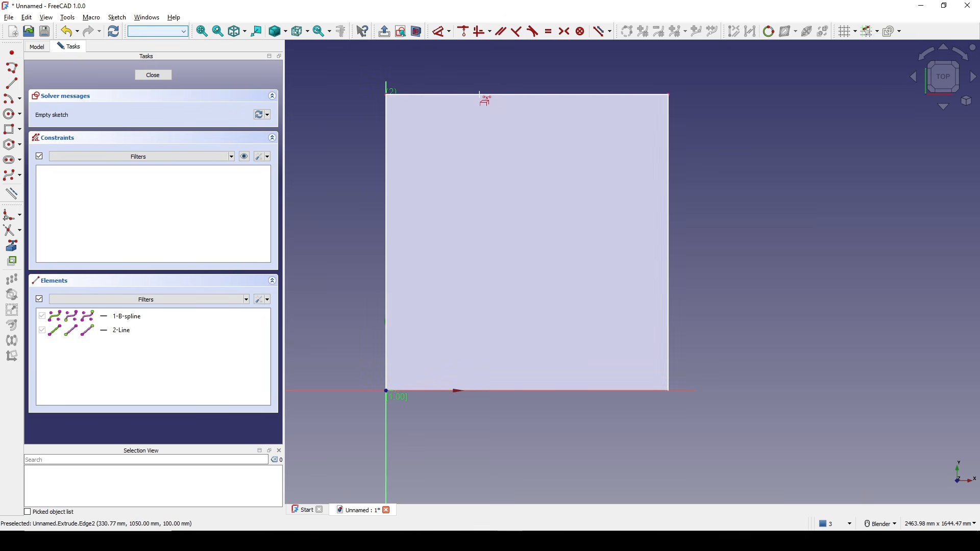
pyautogui.click(669, 254)
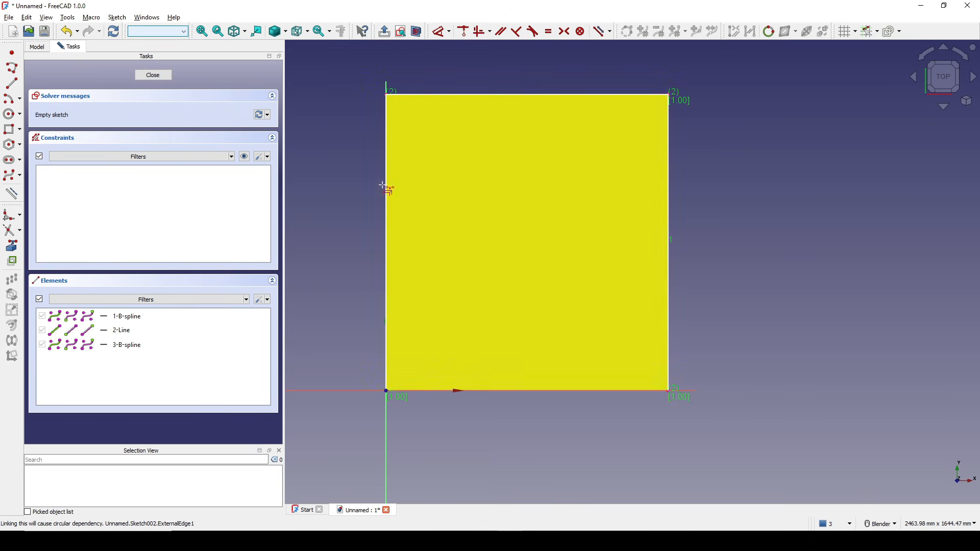
# Switch the model to wireframe display and try linking the far edge and the side edge opposite the vertical axis again
pyautogui.click(285, 32)
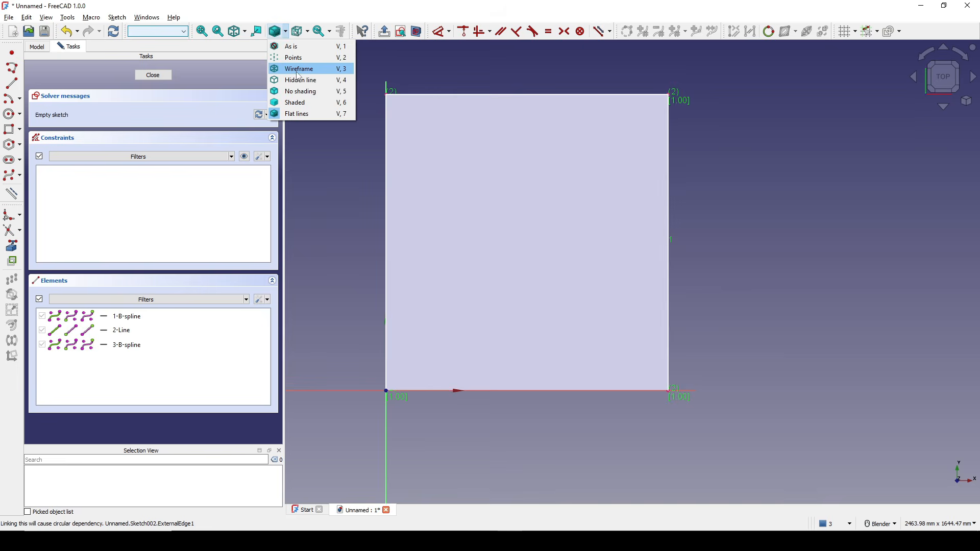
pyautogui.click(296, 71)
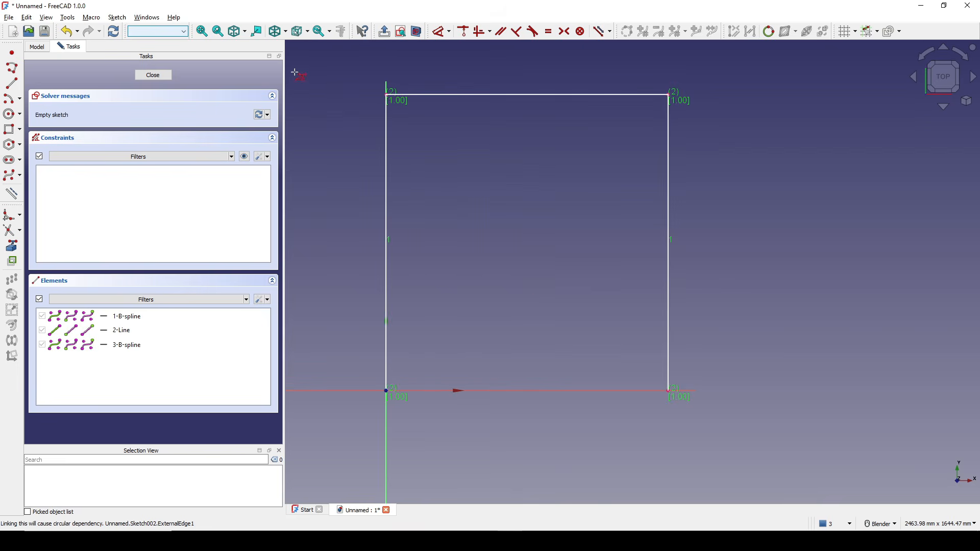
pyautogui.click(468, 94)
pyautogui.click(668, 221)
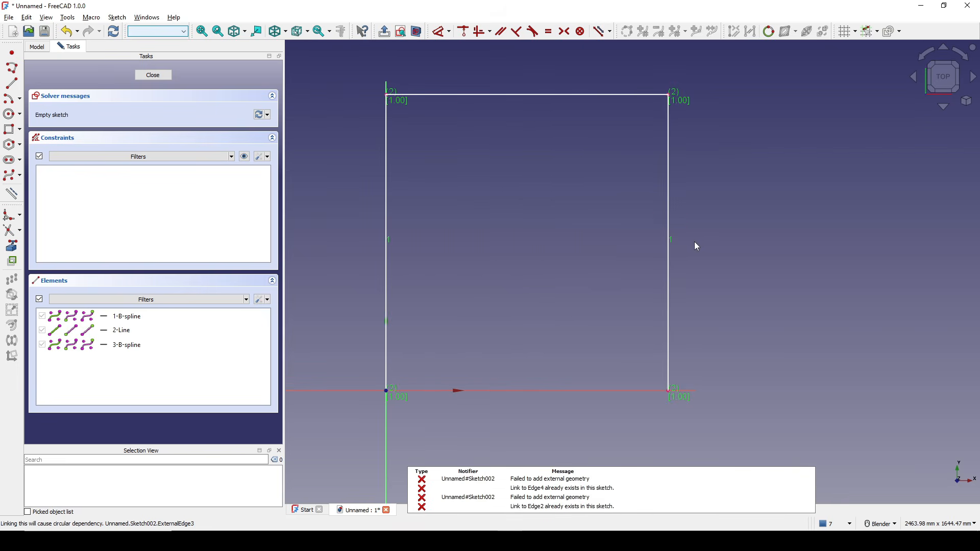
# Turn on the section view of the sketch to reveal the linked external edges
pyautogui.scroll(-2, 688, 247)
pyautogui.scroll(1, 687, 246)
pyautogui.keyDown('shift'); pyautogui.moveTo(669, 247); pyautogui.dragTo(641, 243, button='middle'); pyautogui.keyUp('shift')
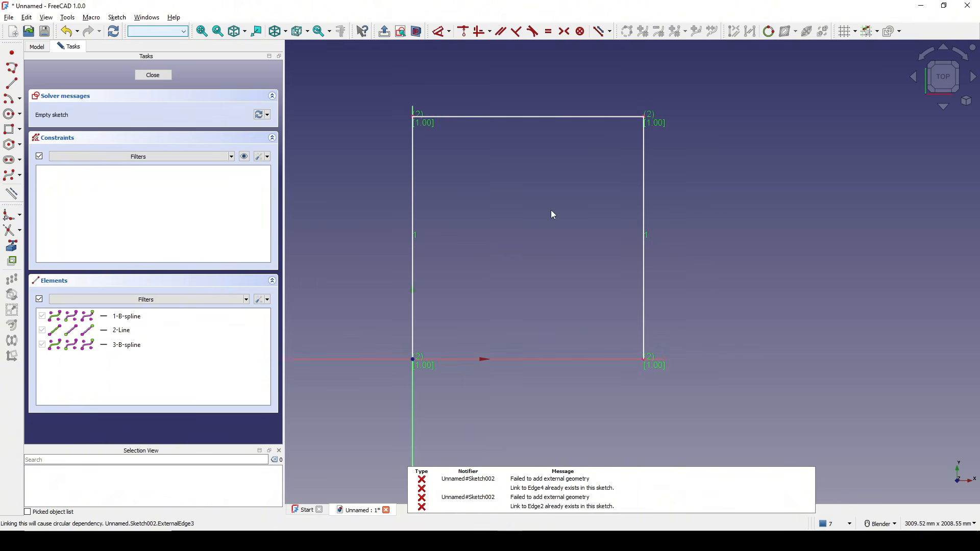
pyautogui.click(416, 33)
# Draw a degree 3 B-spline with four control points, from the vertical axis at about 830 mm high to about 774 mm across and 975 mm high
pyautogui.keyDown('shift'); pyautogui.moveTo(574, 190); pyautogui.dragTo(595, 199, button='middle'); pyautogui.keyUp('shift')
pyautogui.scroll(1, 667, 184)
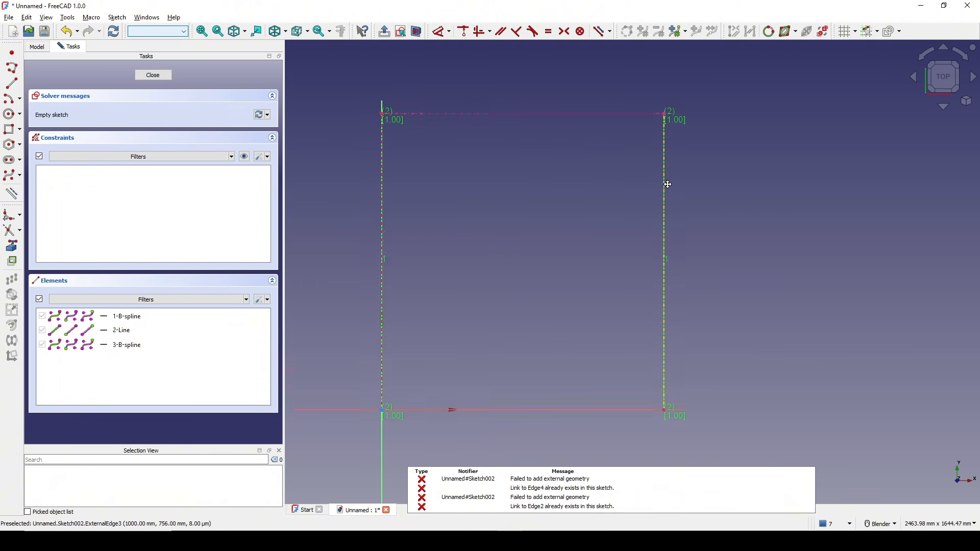
pyautogui.keyDown('shift'); pyautogui.moveTo(667, 185); pyautogui.dragTo(662, 174, button='middle'); pyautogui.keyUp('shift')
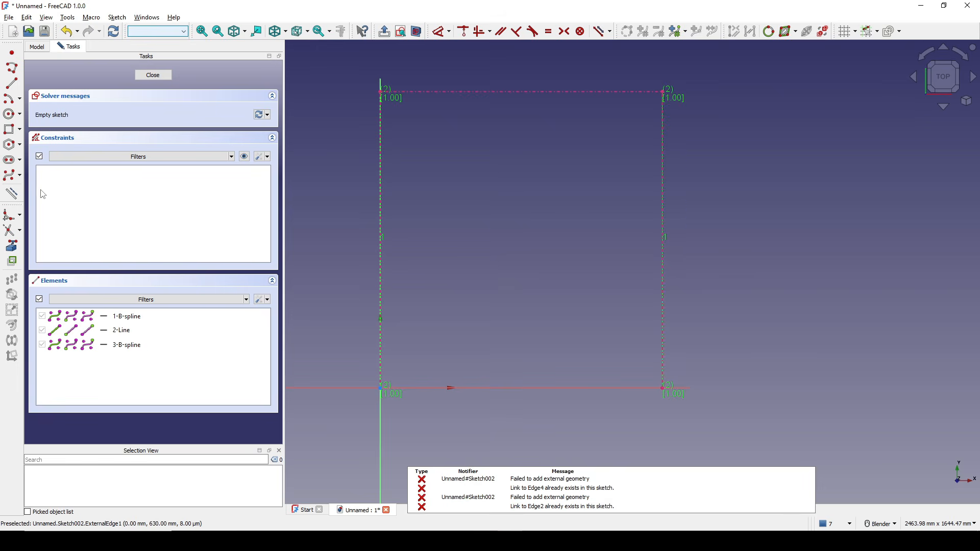
pyautogui.click(10, 175)
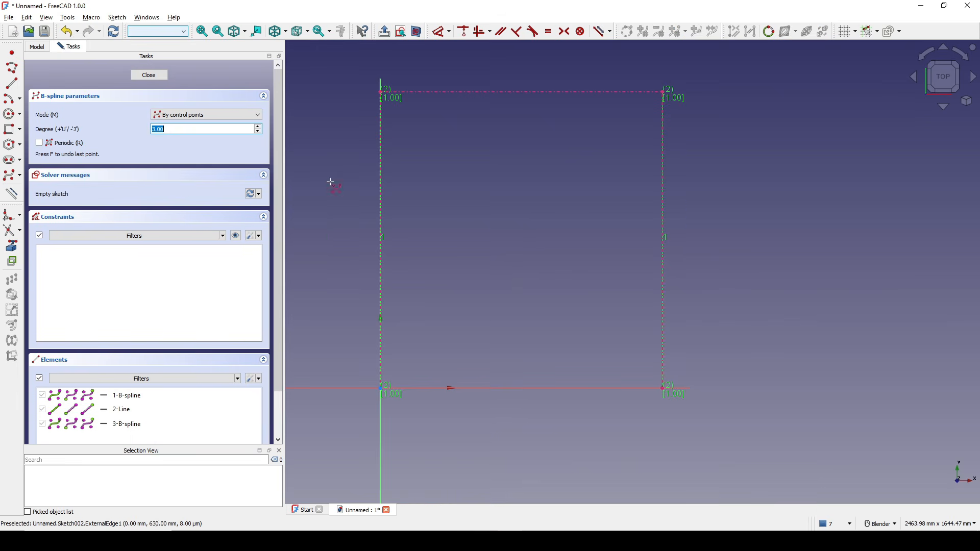
pyautogui.click(382, 152)
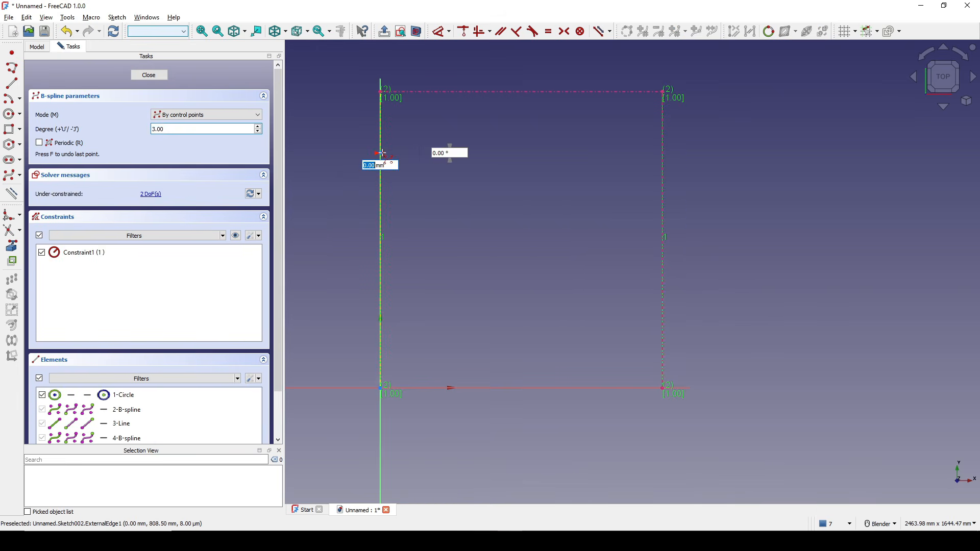
pyautogui.click(429, 153)
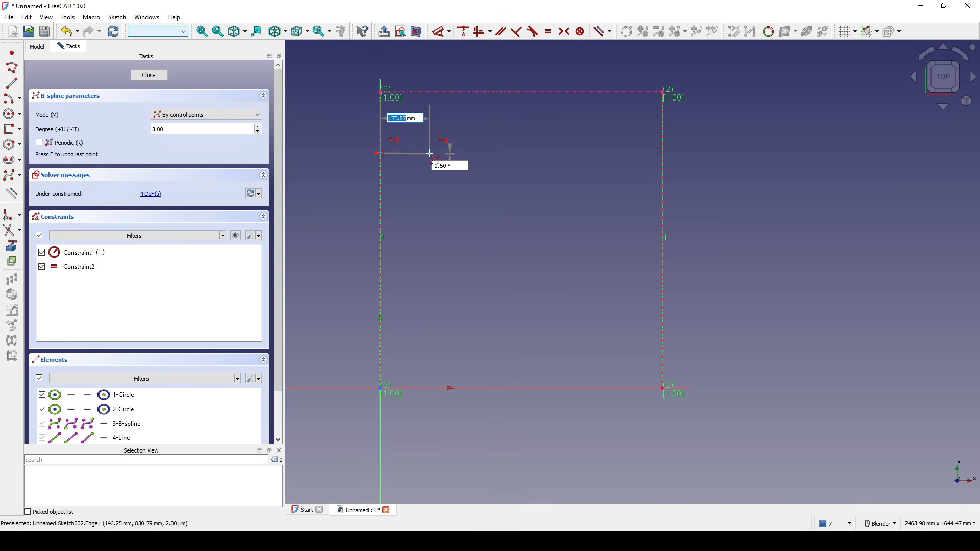
pyautogui.click(520, 133)
pyautogui.click(599, 112)
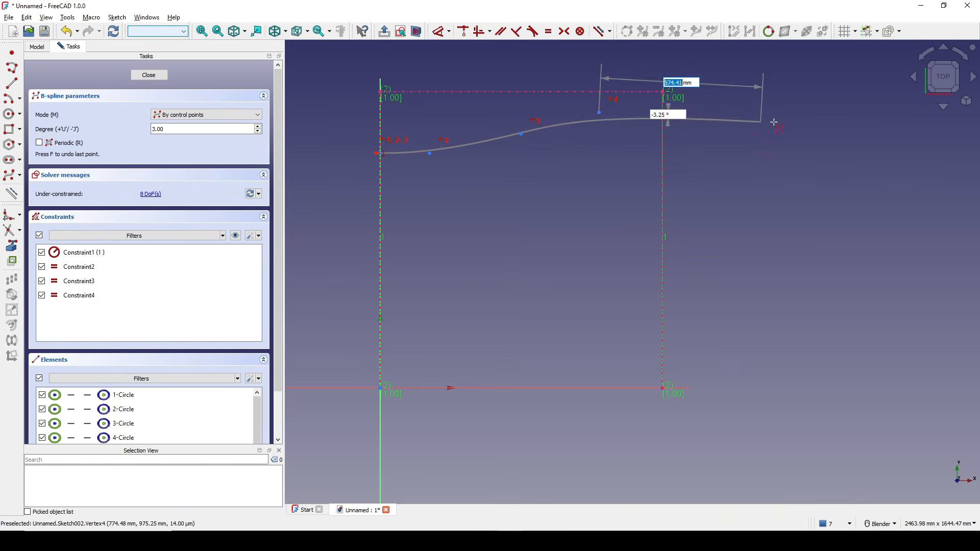
pyautogui.rightClick(783, 124)
pyautogui.rightClick(835, 163)
pyautogui.keyDown('shift'); pyautogui.moveTo(793, 172); pyautogui.dragTo(784, 173, button='middle'); pyautogui.keyUp('shift')
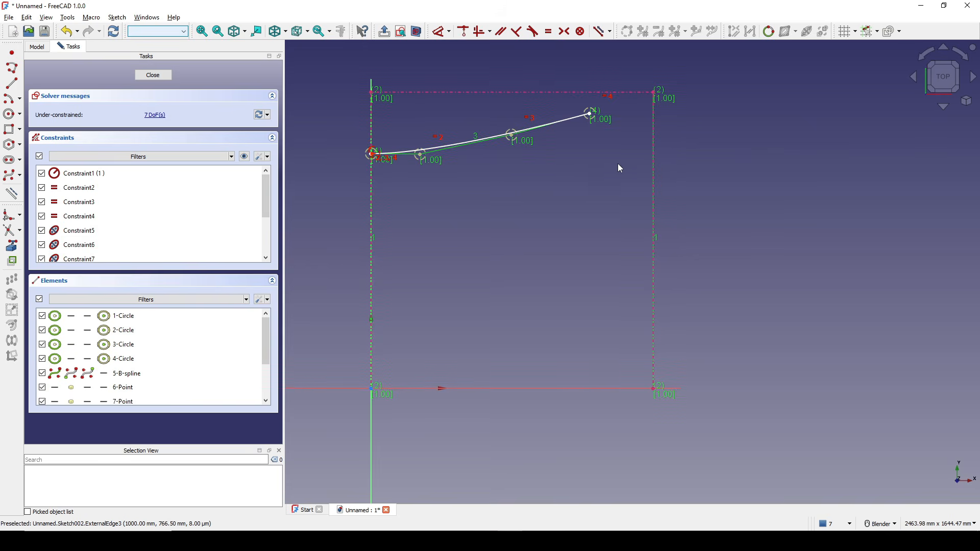
# Dimension the height of the B-spline's last control point above the horizontal axis as 900 mm
pyautogui.click(590, 113)
pyautogui.press('d')
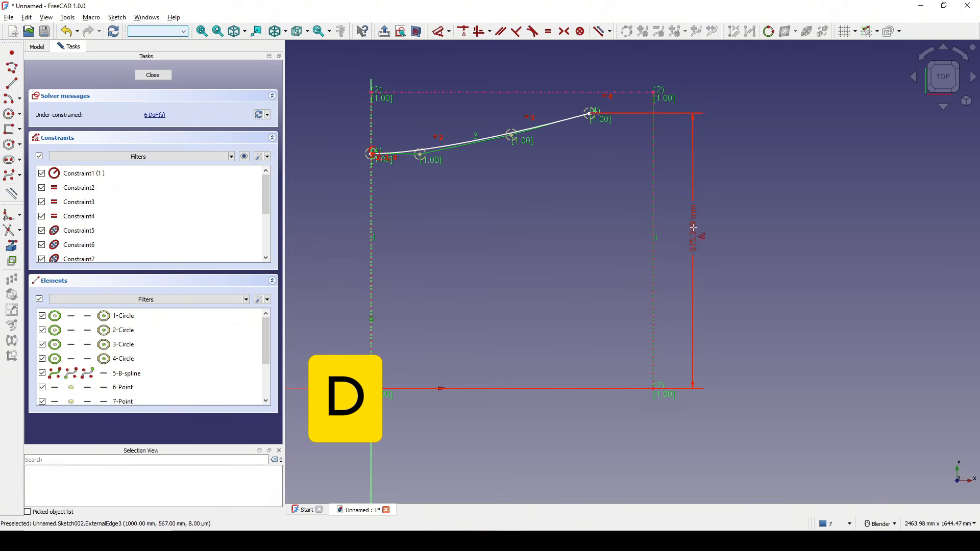
pyautogui.click(694, 214)
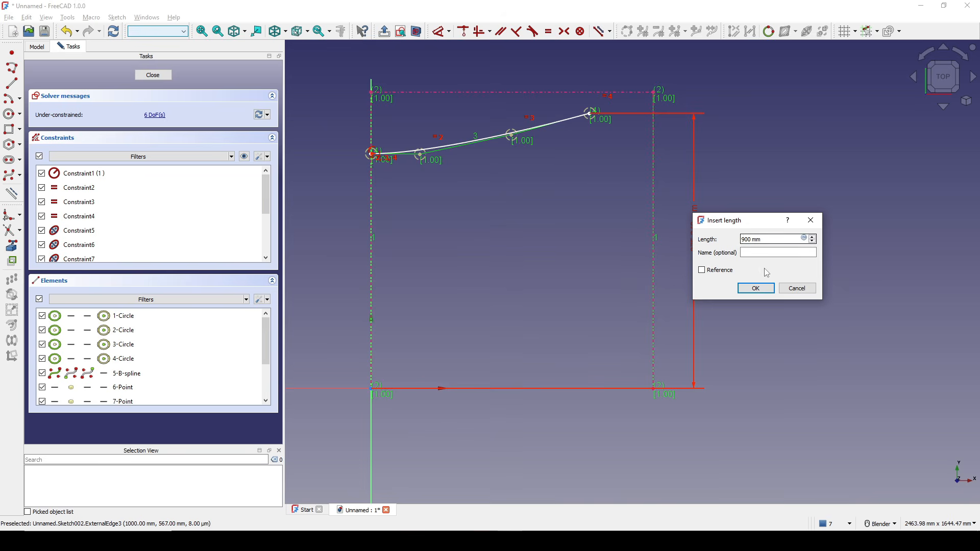
pyautogui.click(756, 288)
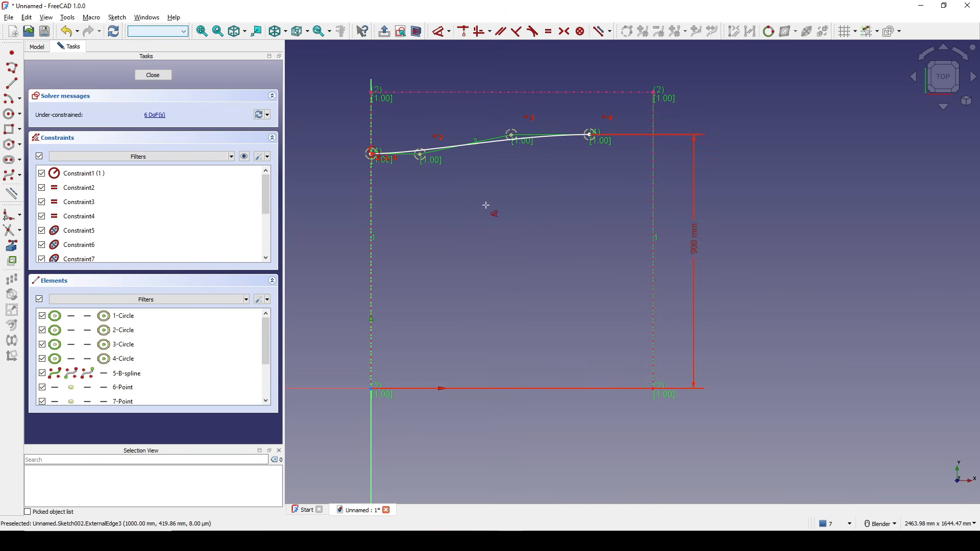
# Constrain the B-spline's start point and second control point to be horizontally aligned
pyautogui.scroll(2, 383, 178)
pyautogui.click(367, 143)
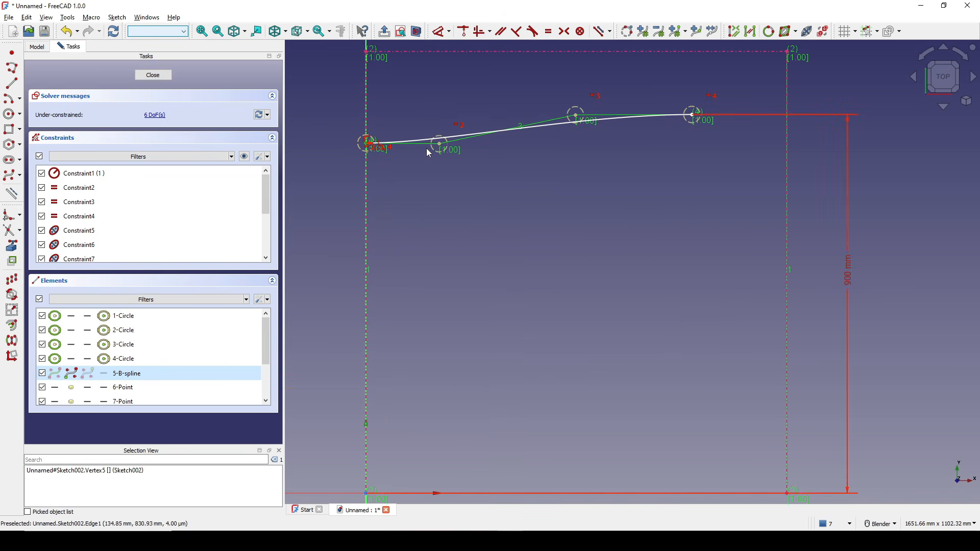
pyautogui.click(440, 145)
pyautogui.press('h')
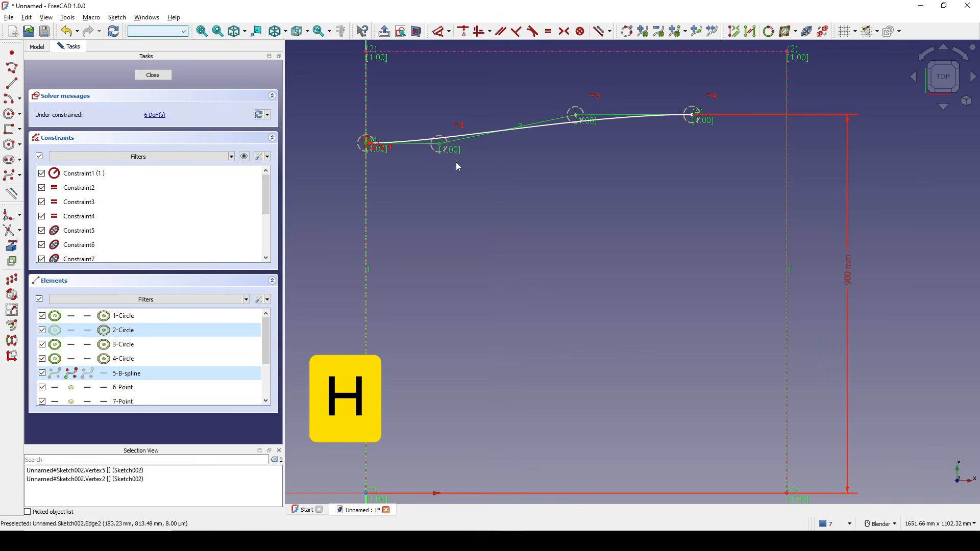
# Dimension the B-spline end point's horizontal distance from the vertical axis as 700 mm
pyautogui.scroll(-1, 509, 171)
pyautogui.scroll(-1, 510, 174)
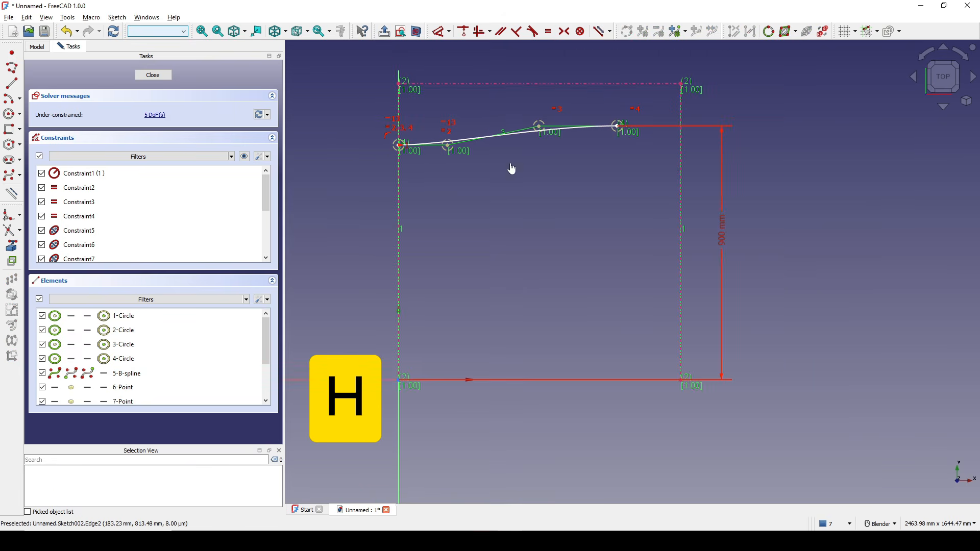
pyautogui.click(620, 129)
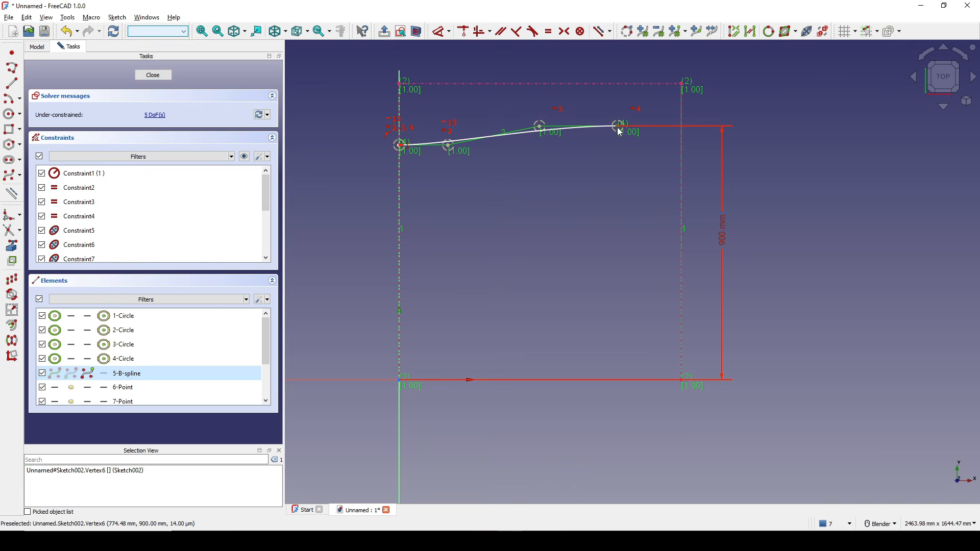
pyautogui.press('d')
pyautogui.click(566, 61)
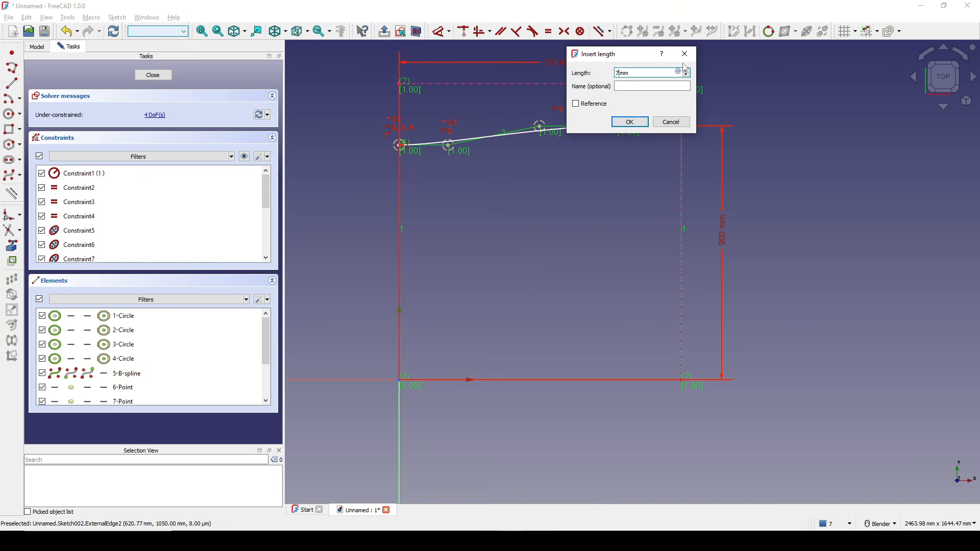
pyautogui.press('Return')
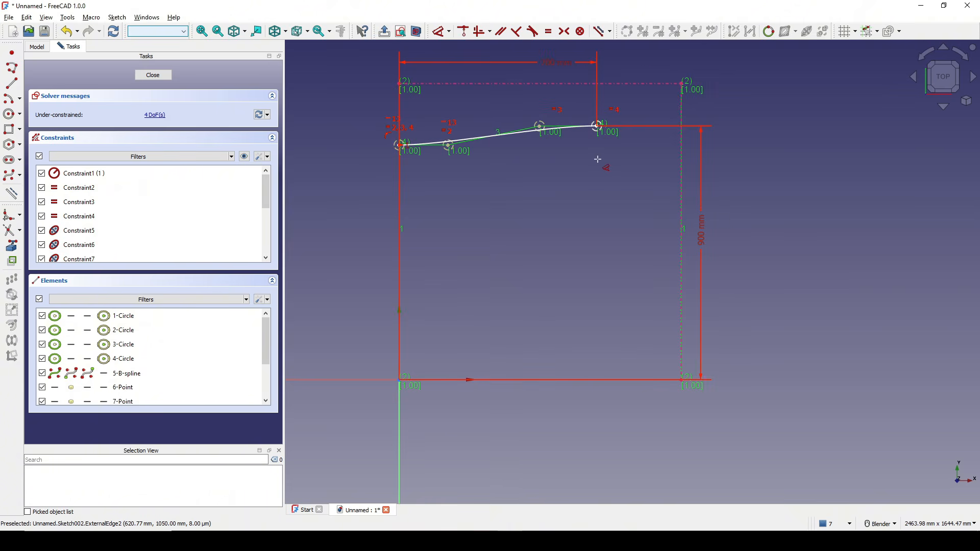
# Lower the B-spline's start point along the vertical axis and dimension its height above the horizontal axis as 700 mm
pyautogui.moveTo(409, 168); pyautogui.dragTo(413, 191)
pyautogui.keyDown('shift'); pyautogui.moveTo(492, 209); pyautogui.dragTo(502, 195, button='middle'); pyautogui.keyUp('shift')
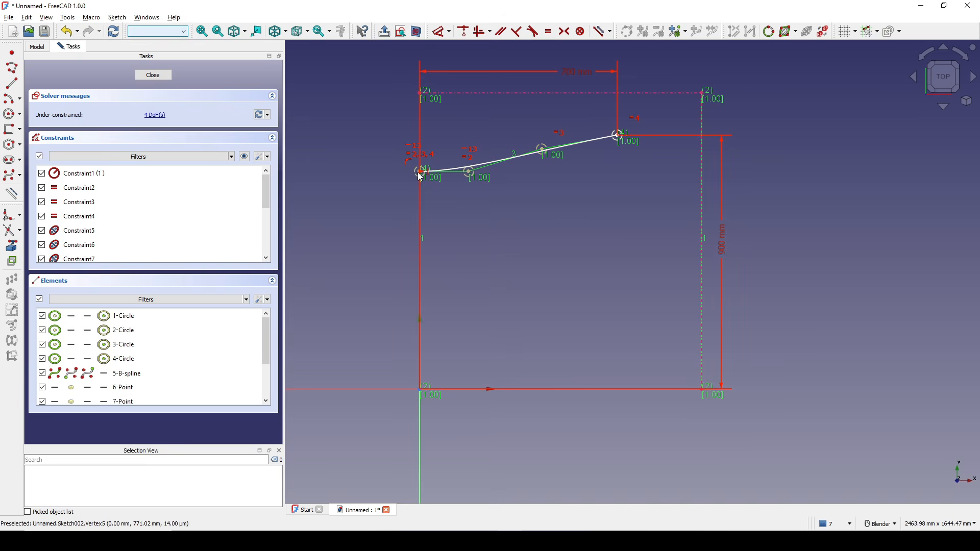
pyautogui.click(420, 172)
pyautogui.press('d')
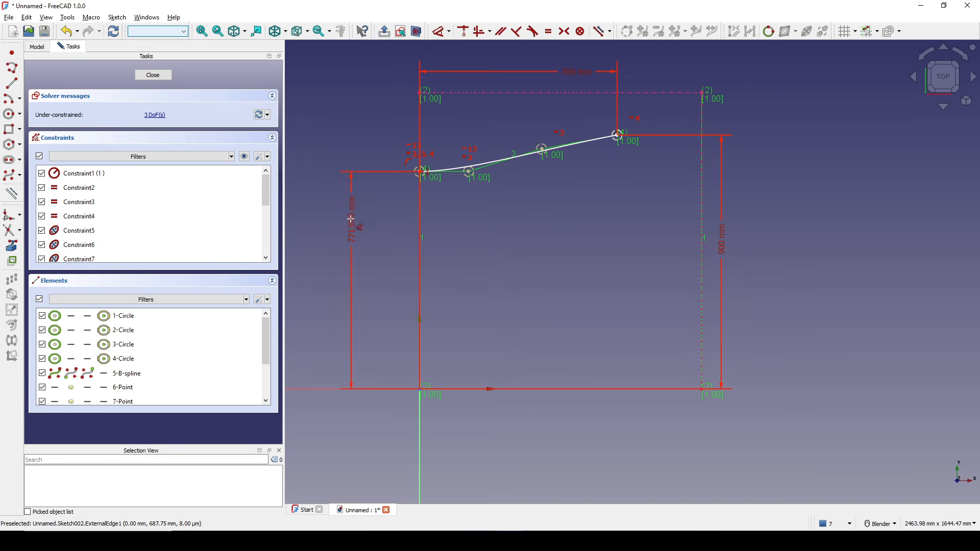
pyautogui.click(352, 220)
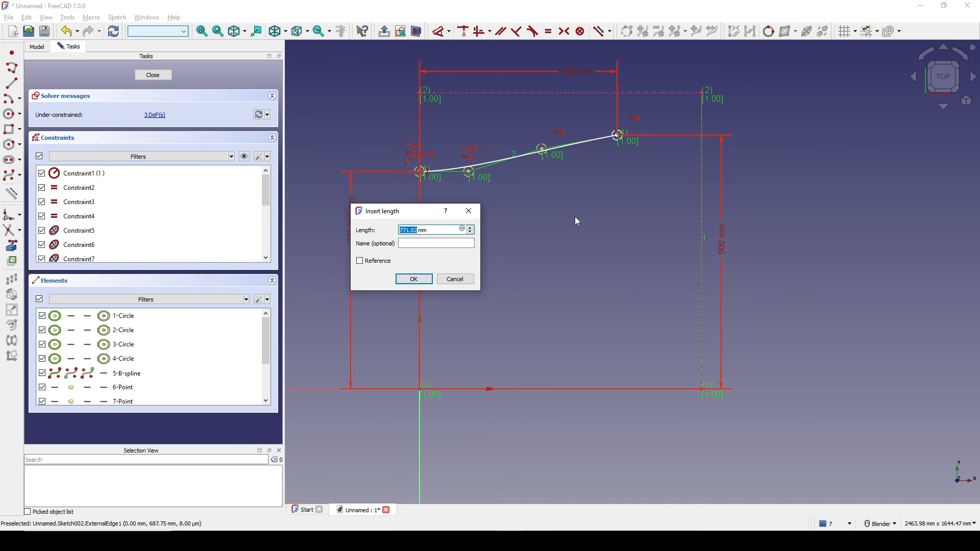
pyautogui.write('700')
pyautogui.press('Return')
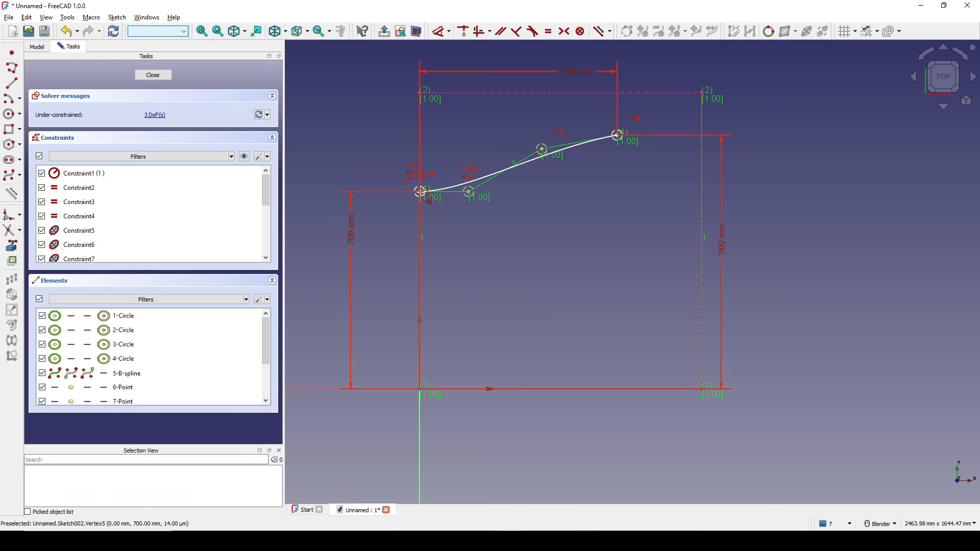
# Dimension the horizontal distance between the start point and the second control point as 200 mm
pyautogui.click(420, 192)
pyautogui.click(468, 193)
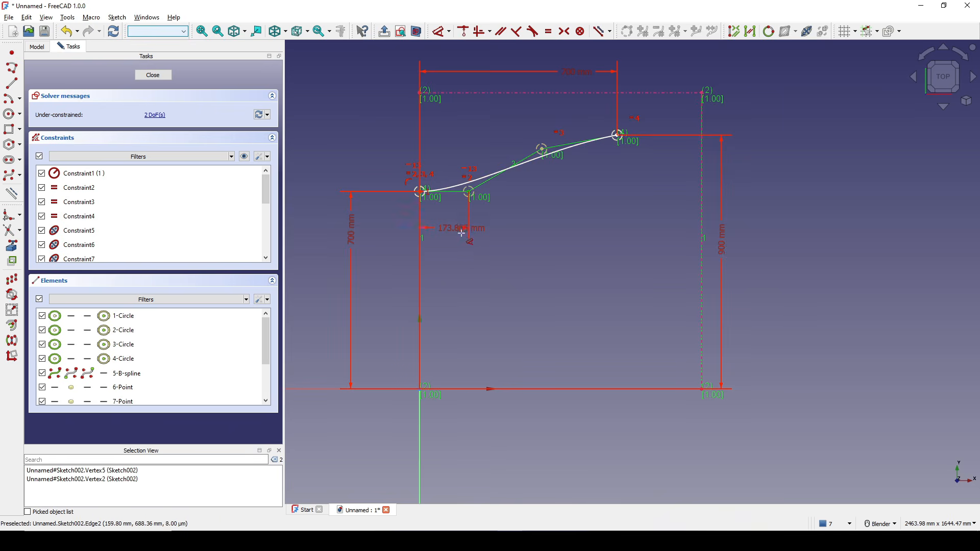
pyautogui.click(460, 251)
pyautogui.write('200')
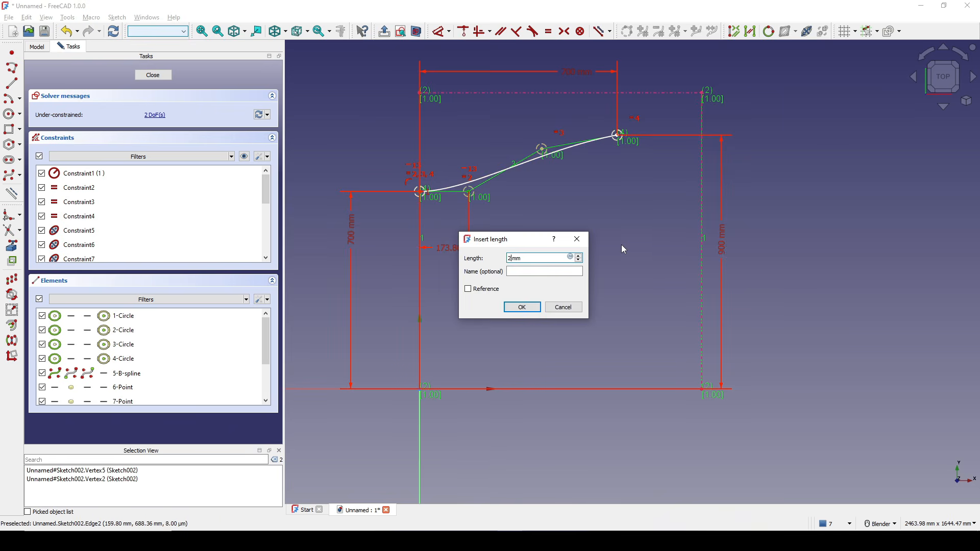
pyautogui.click(522, 306)
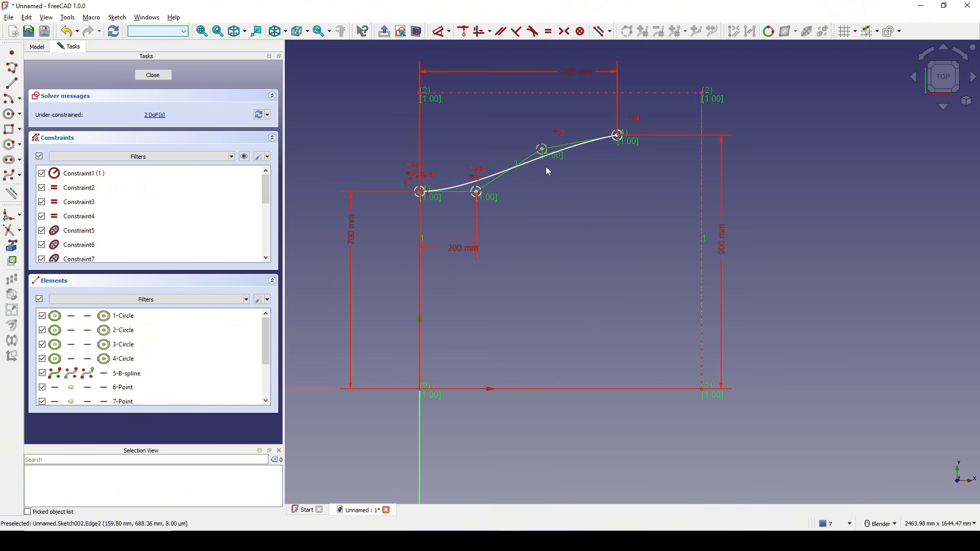
# Lower the B-spline's third control point and dimension its height above the horizontal axis as 750 mm
pyautogui.moveTo(544, 150); pyautogui.dragTo(549, 178)
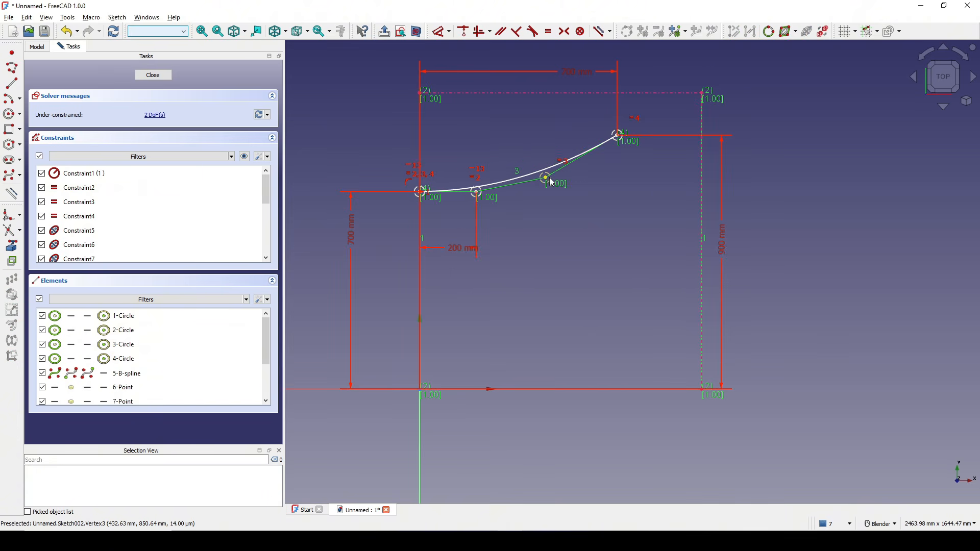
pyautogui.keyDown('shift'); pyautogui.moveTo(575, 213); pyautogui.dragTo(575, 194, button='middle'); pyautogui.keyUp('shift')
pyautogui.press('d')
pyautogui.click(545, 158)
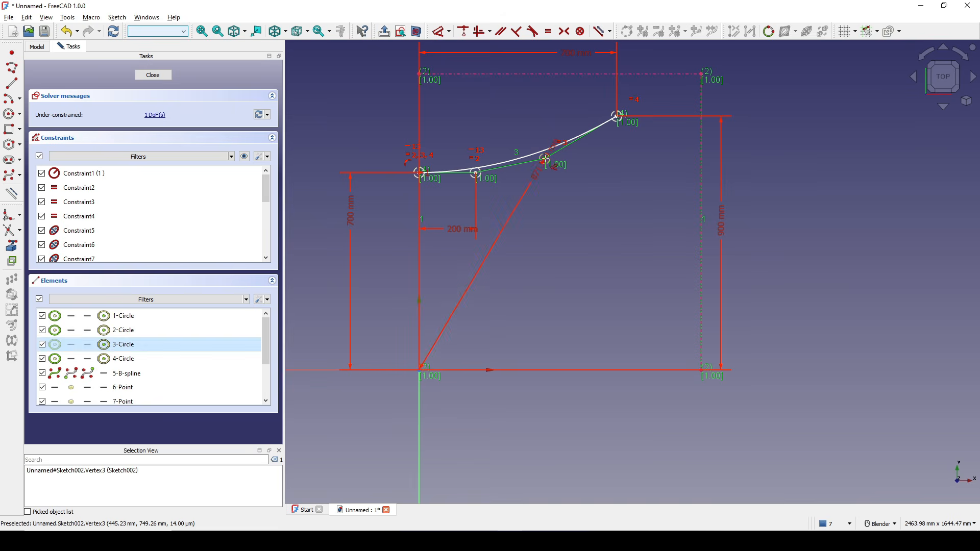
pyautogui.click(578, 212)
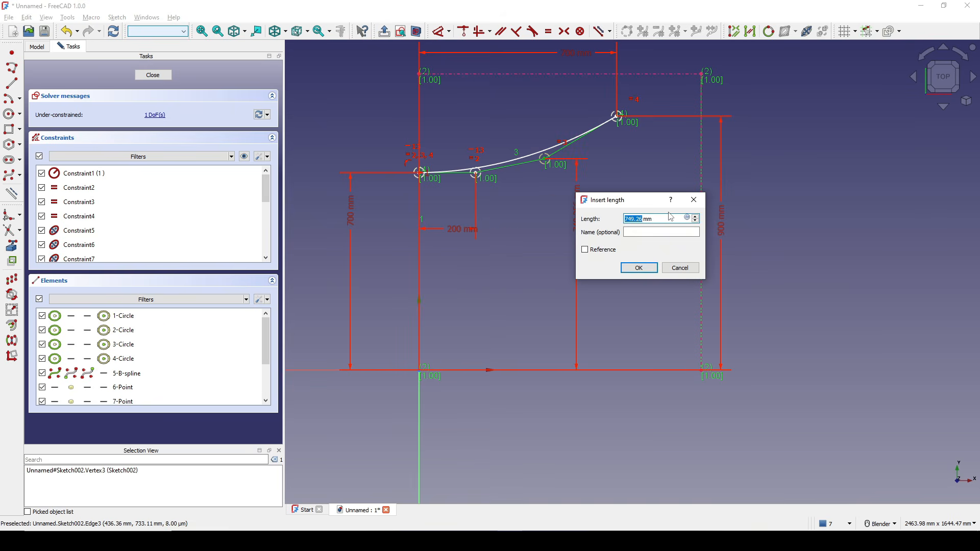
pyautogui.press('Return')
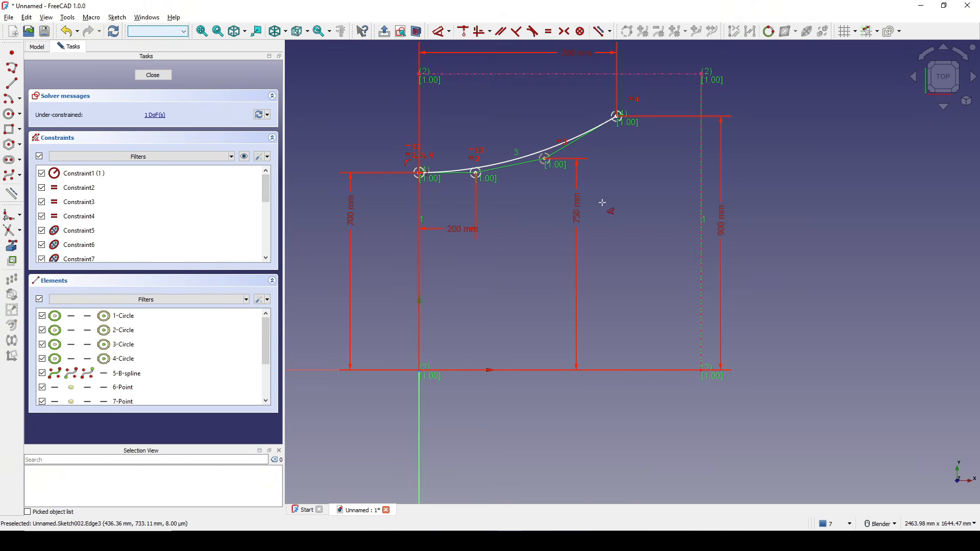
# Dimension the third control point's horizontal distance from the vertical axis as 450 mm
pyautogui.click(545, 158)
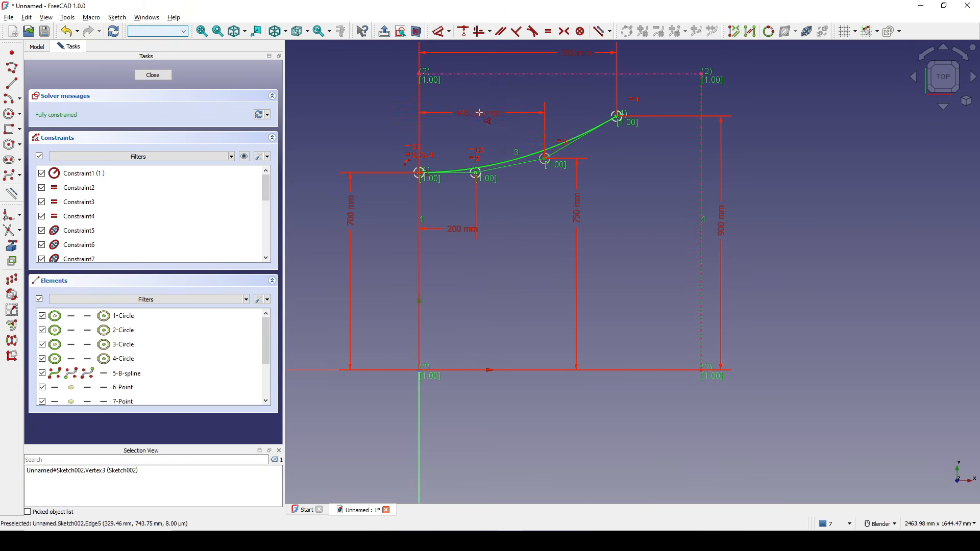
pyautogui.click(480, 113)
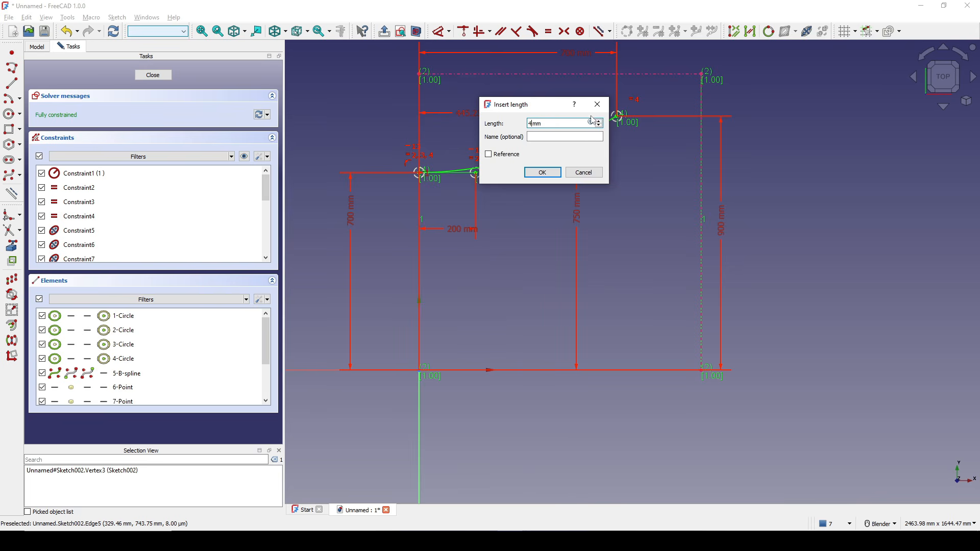
pyautogui.write('450')
pyautogui.click(543, 172)
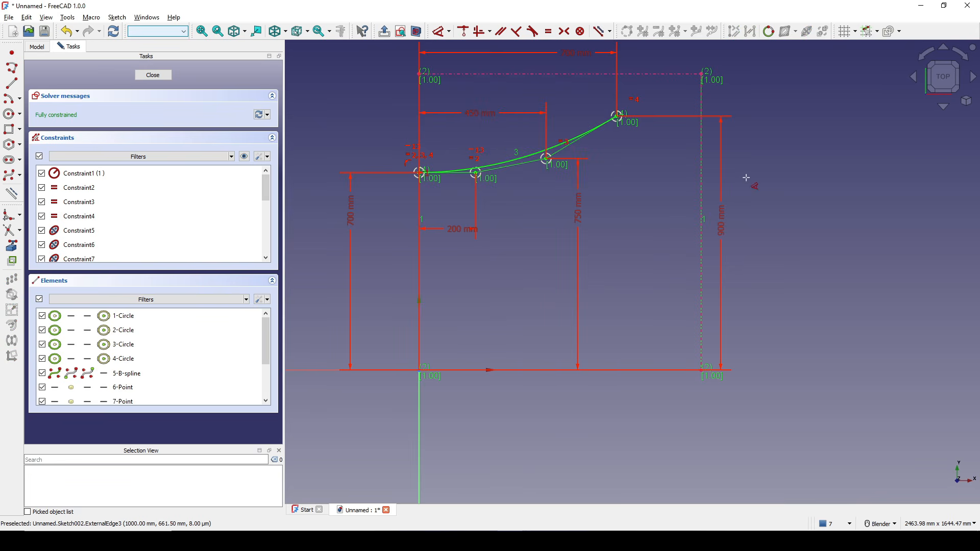
# Move the 200, 750 and 900 mm dimension labels clear of the curve area and close the sketch
pyautogui.scroll(-4, 761, 179)
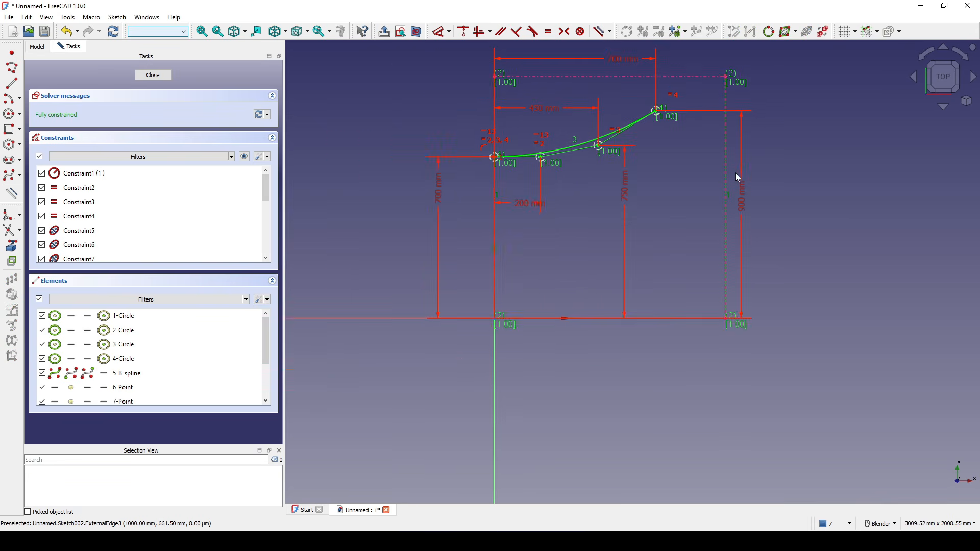
pyautogui.moveTo(493, 244); pyautogui.dragTo(371, 156)
pyautogui.moveTo(626, 228); pyautogui.dragTo(630, 423)
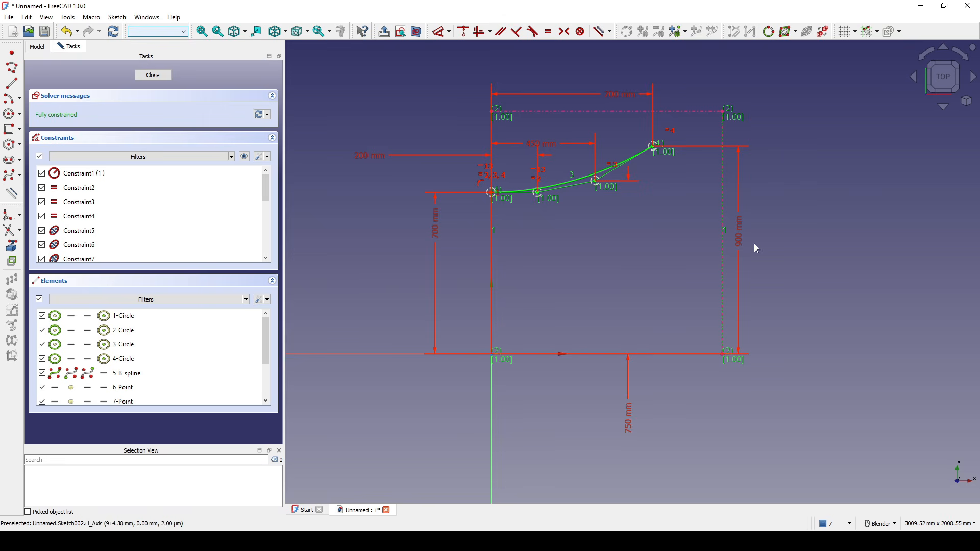
pyautogui.moveTo(741, 245); pyautogui.dragTo(840, 238)
pyautogui.scroll(2, 773, 260)
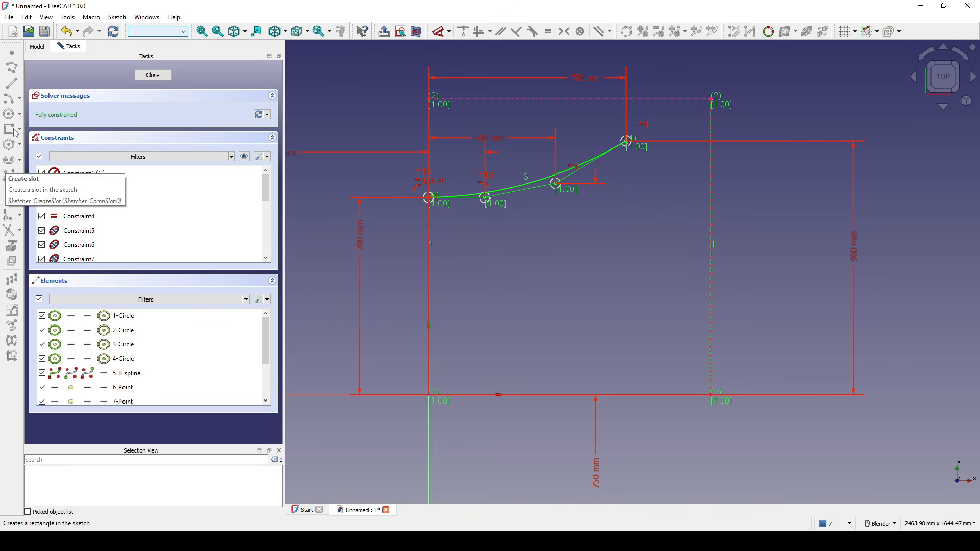
pyautogui.click(143, 75)
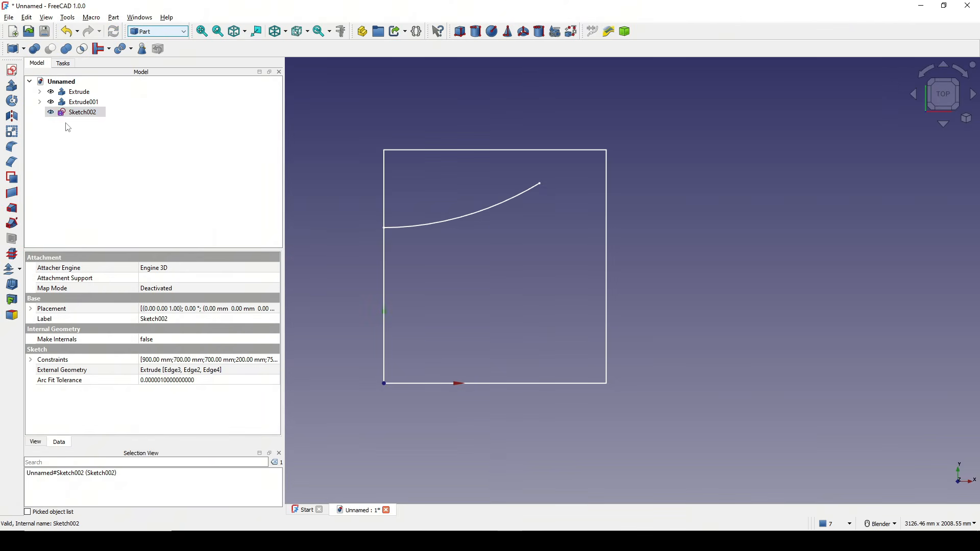
# Reopen the sketch and draw a degree-3 B-spline by control points from the first curve's end point to the origin, with three intermediate control points
pyautogui.doubleClick(82, 111)
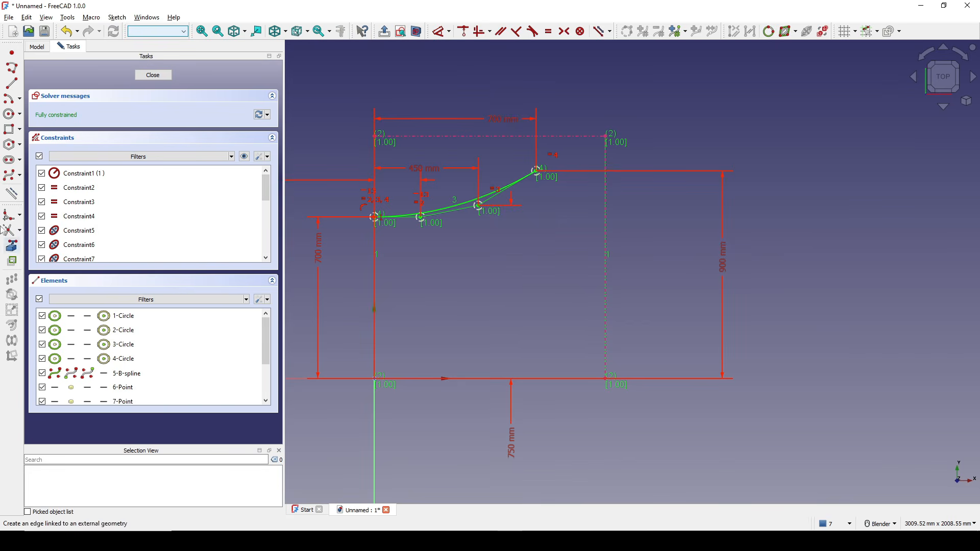
pyautogui.click(11, 176)
pyautogui.scroll(2, 500, 219)
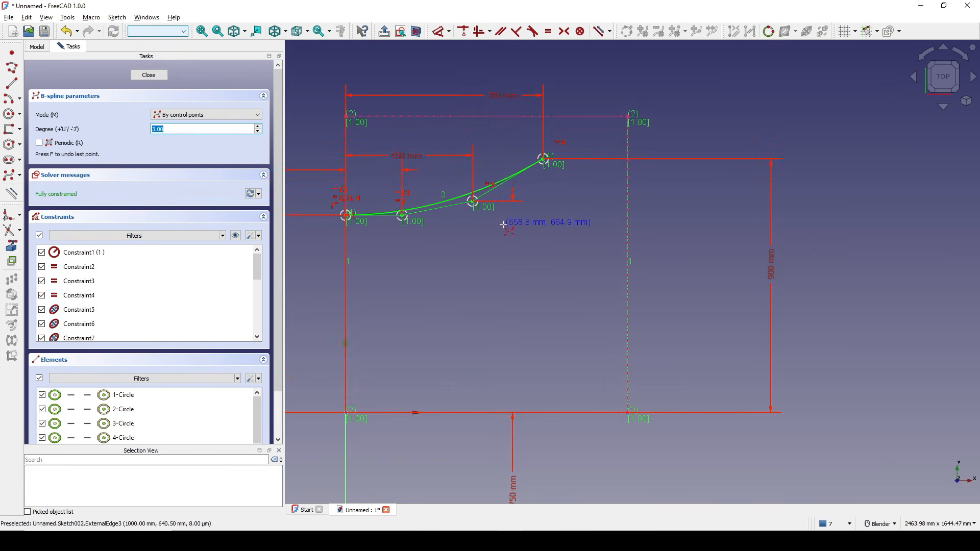
pyautogui.click(544, 159)
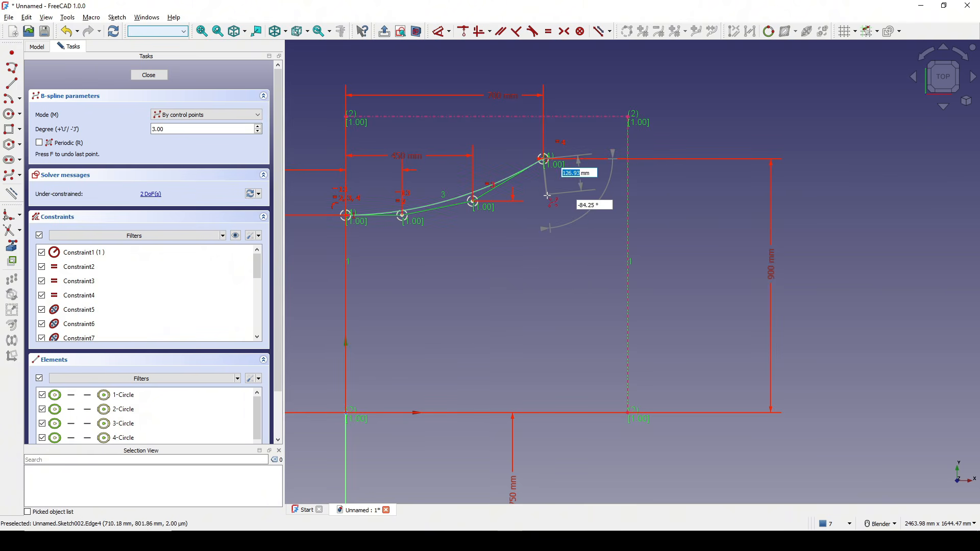
pyautogui.click(544, 224)
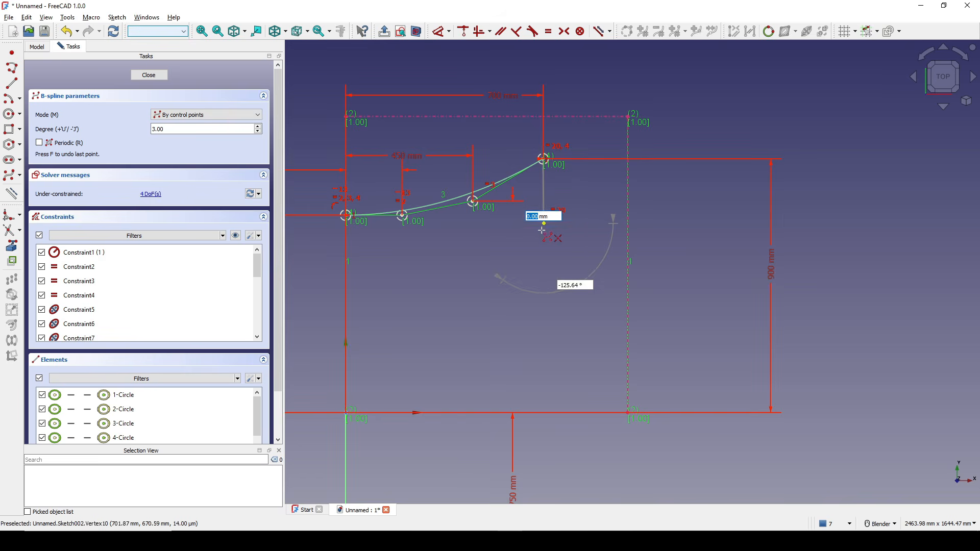
pyautogui.click(529, 337)
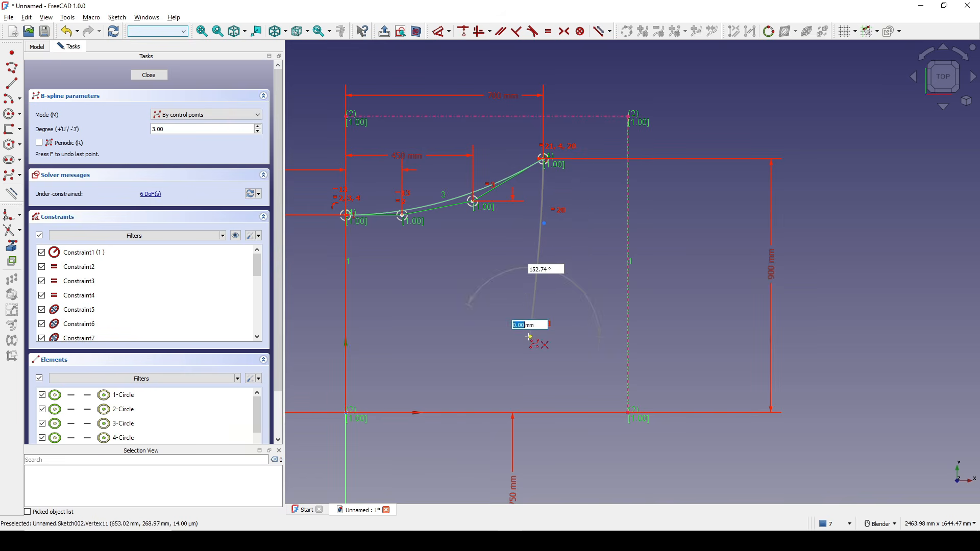
pyautogui.click(466, 411)
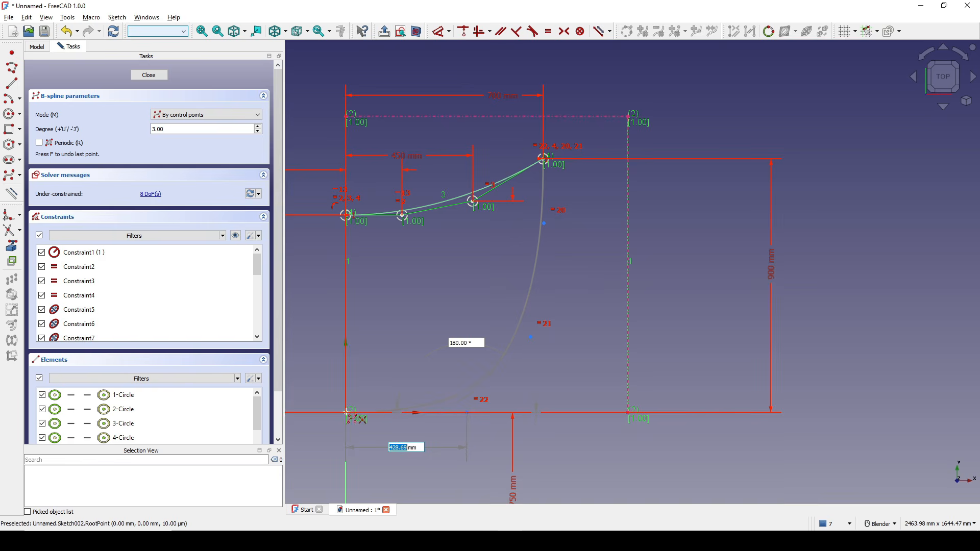
pyautogui.rightClick(394, 320)
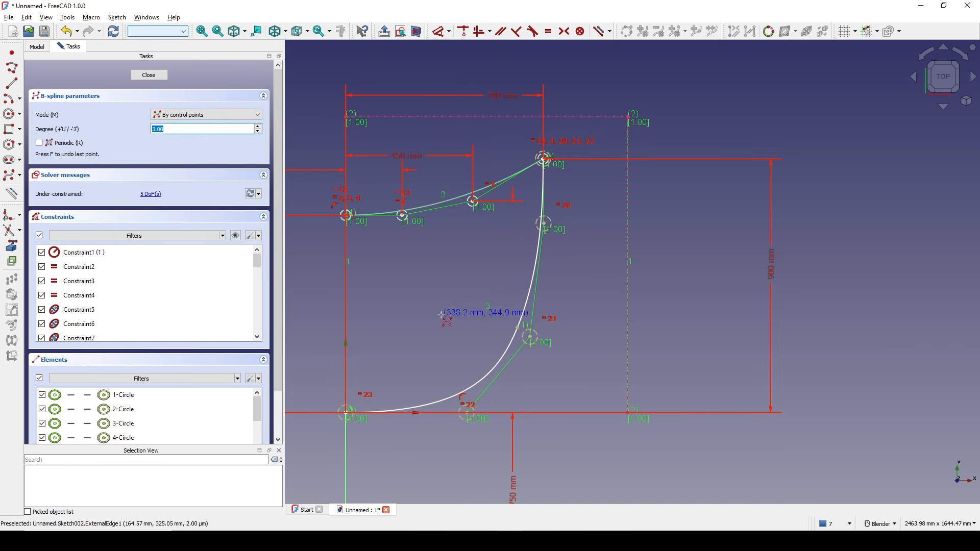
pyautogui.rightClick(488, 315)
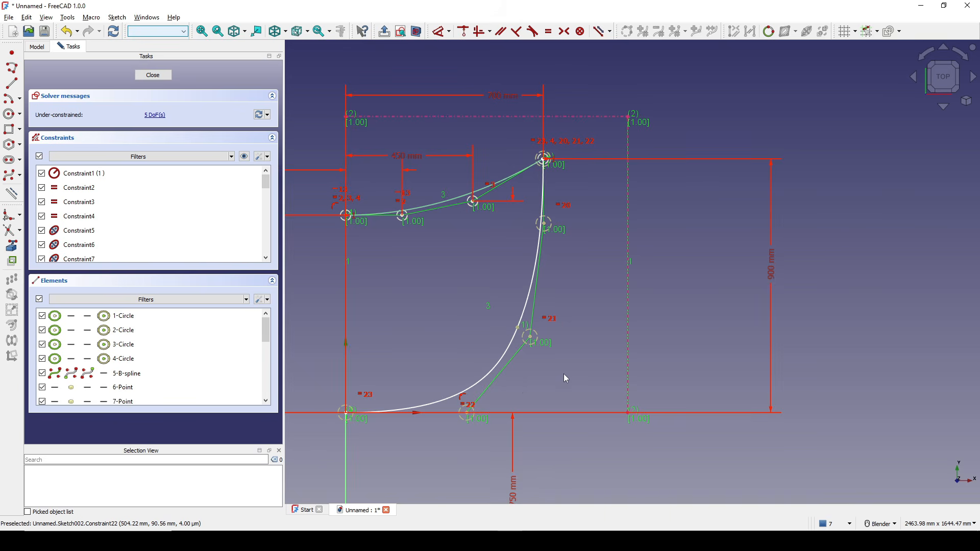
# Dimension the horizontal distance from the origin to the new B-spline's control point on the horizontal axis as 200 mm
pyautogui.keyDown('shift'); pyautogui.moveTo(508, 349); pyautogui.dragTo(592, 310, button='middle'); pyautogui.keyUp('shift')
pyautogui.scroll(1, 592, 310)
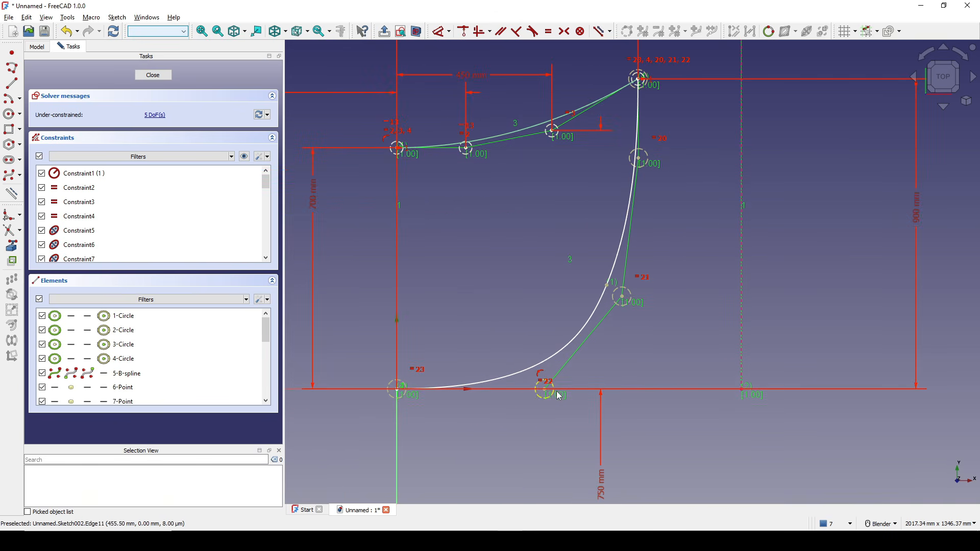
pyautogui.click(544, 390)
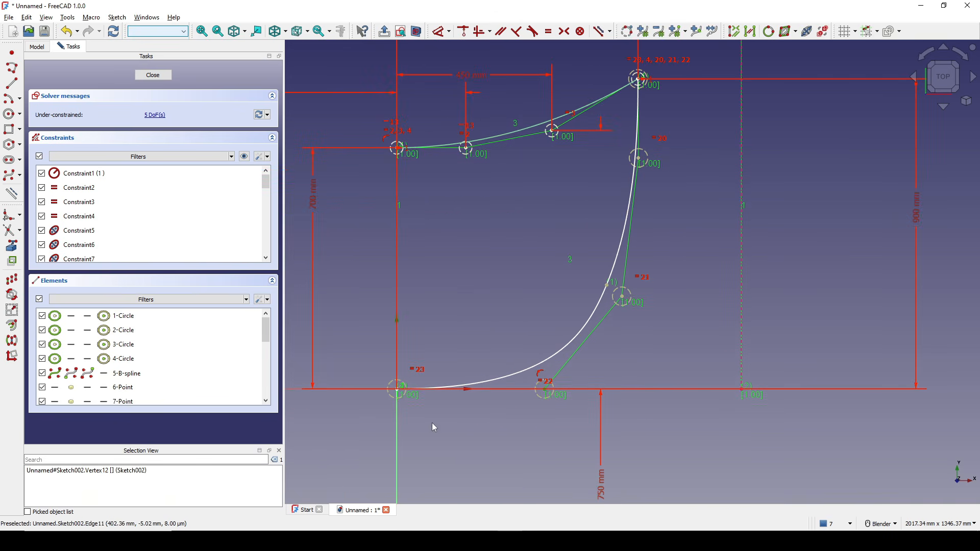
pyautogui.click(396, 390)
pyautogui.press('d')
pyautogui.click(489, 437)
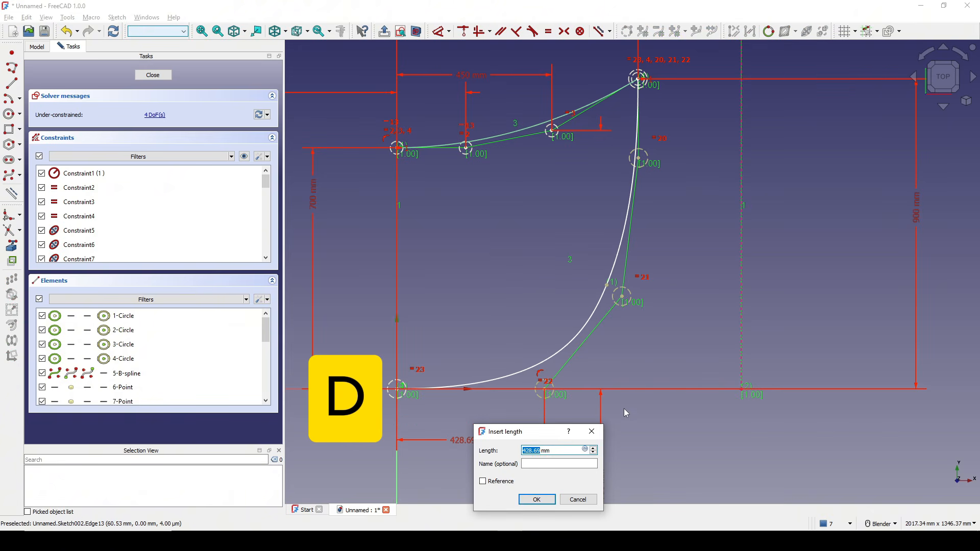
pyautogui.write('200')
pyautogui.click(537, 499)
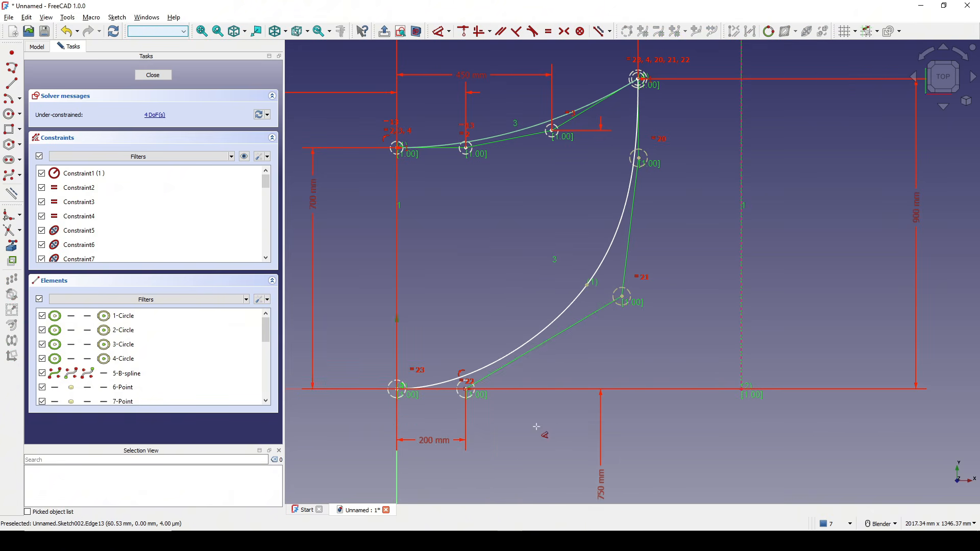
# Pull the new B-spline's middle control point inward to about (589, 211) mm and vertically align its second control point with its start point
pyautogui.keyDown('shift'); pyautogui.moveTo(574, 397); pyautogui.dragTo(530, 412, button='middle'); pyautogui.keyUp('shift')
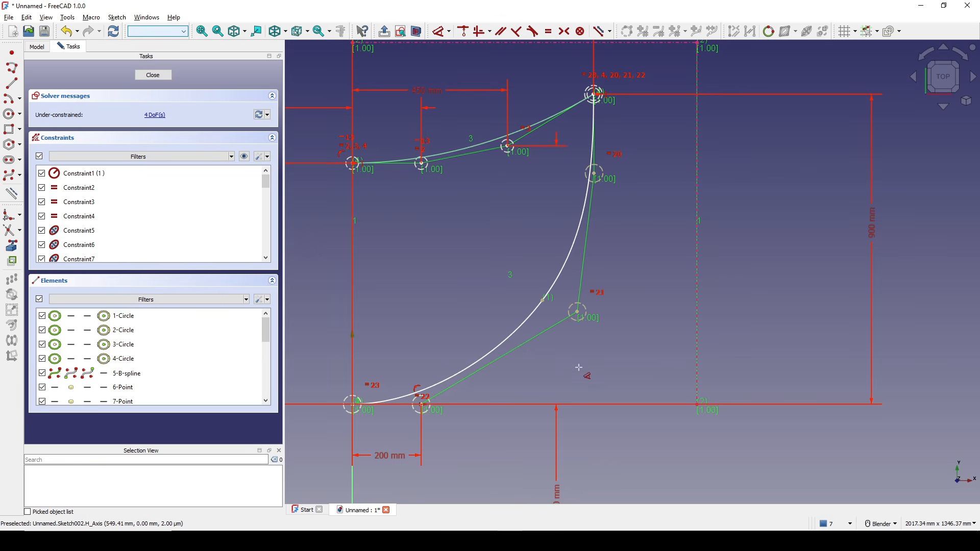
pyautogui.moveTo(577, 311); pyautogui.dragTo(556, 332)
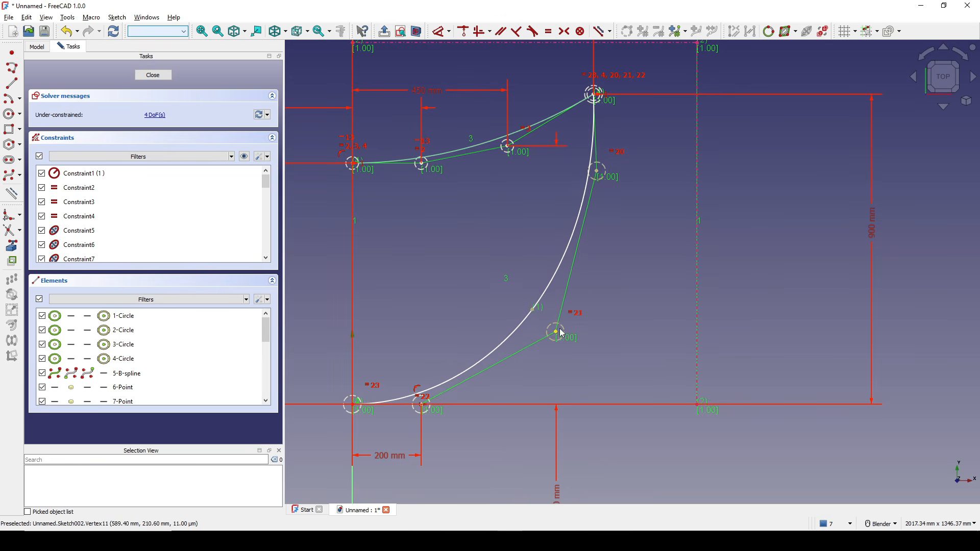
pyautogui.keyDown('shift'); pyautogui.moveTo(610, 193); pyautogui.dragTo(594, 223, button='middle'); pyautogui.keyUp('shift')
pyautogui.click(583, 200)
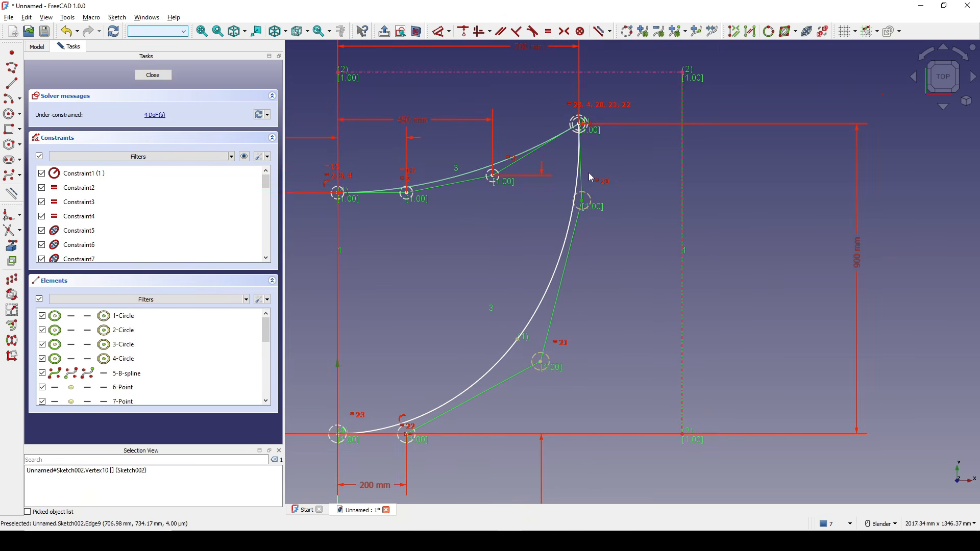
pyautogui.click(582, 133)
pyautogui.press('v')
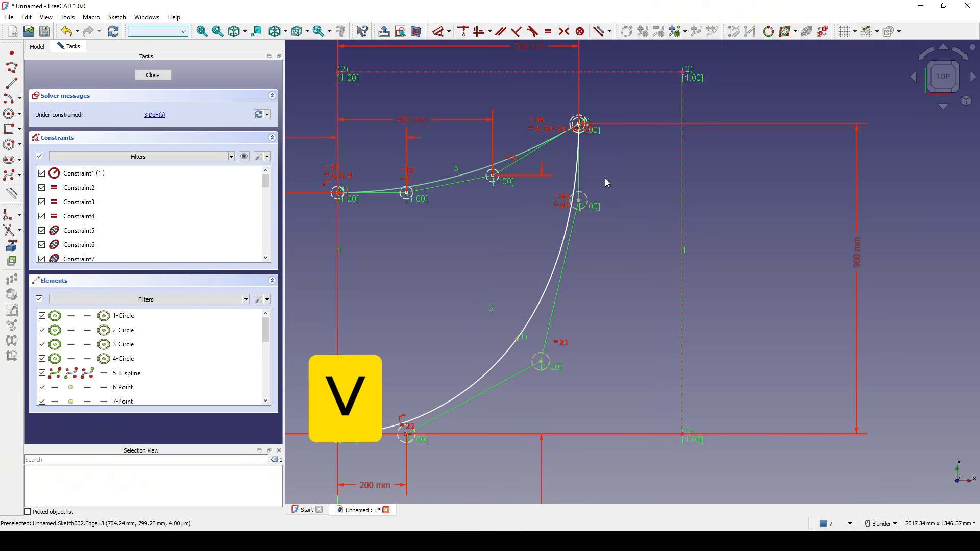
pyautogui.keyDown('shift'); pyautogui.moveTo(606, 182); pyautogui.dragTo(636, 164, button='middle'); pyautogui.keyUp('shift')
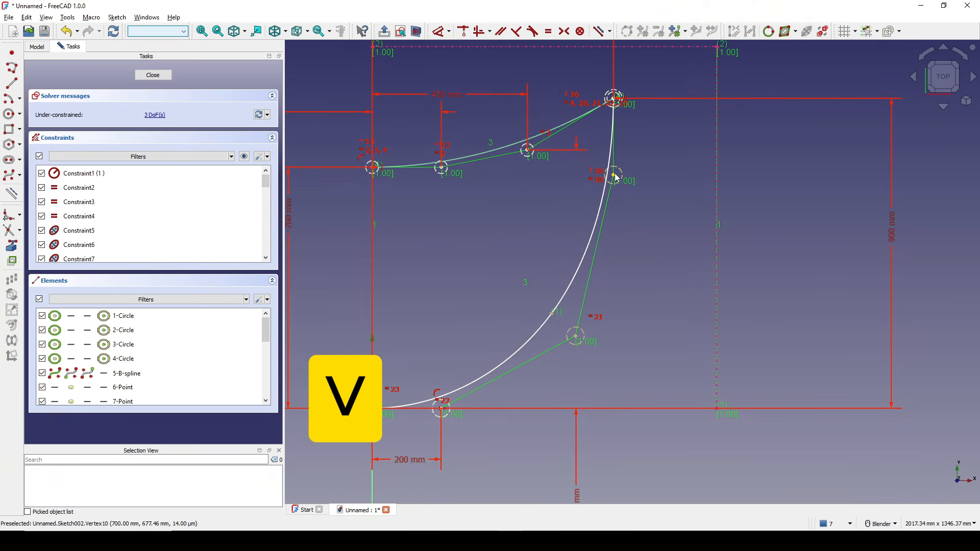
pyautogui.click(615, 176)
pyautogui.click(616, 102)
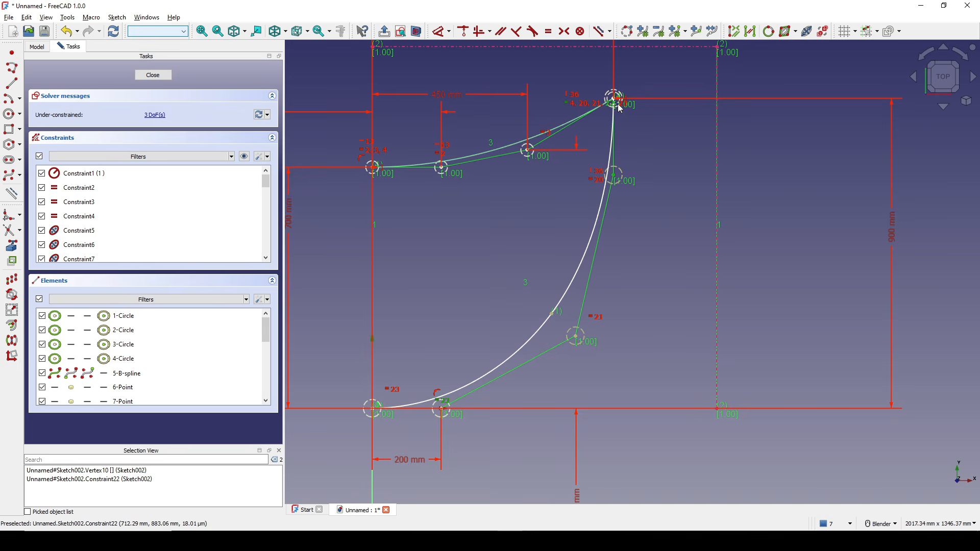
pyautogui.scroll(2, 639, 114)
pyautogui.click(649, 122)
# Dimension the vertical distance between the new B-spline's start point and second control point as 200 mm
pyautogui.keyDown('shift'); pyautogui.moveTo(634, 161); pyautogui.dragTo(598, 266, button='middle'); pyautogui.keyUp('shift')
pyautogui.scroll(2, 594, 273)
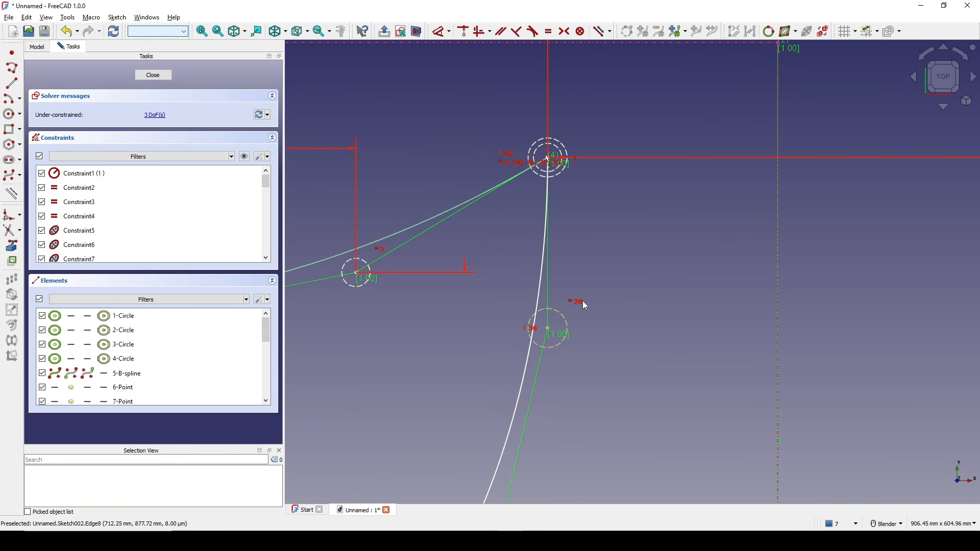
pyautogui.click(547, 328)
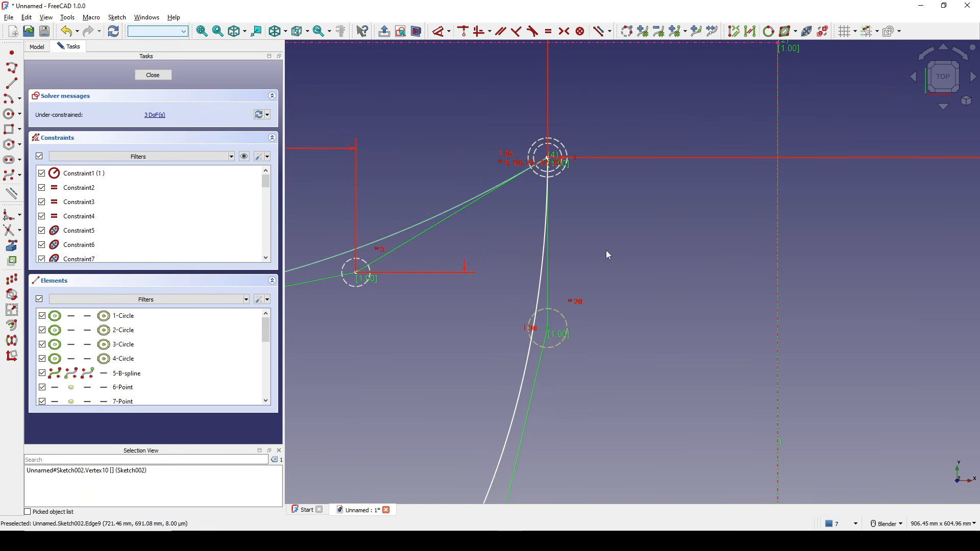
pyautogui.scroll(1, 551, 164)
pyautogui.click(550, 165)
pyautogui.scroll(-2, 573, 245)
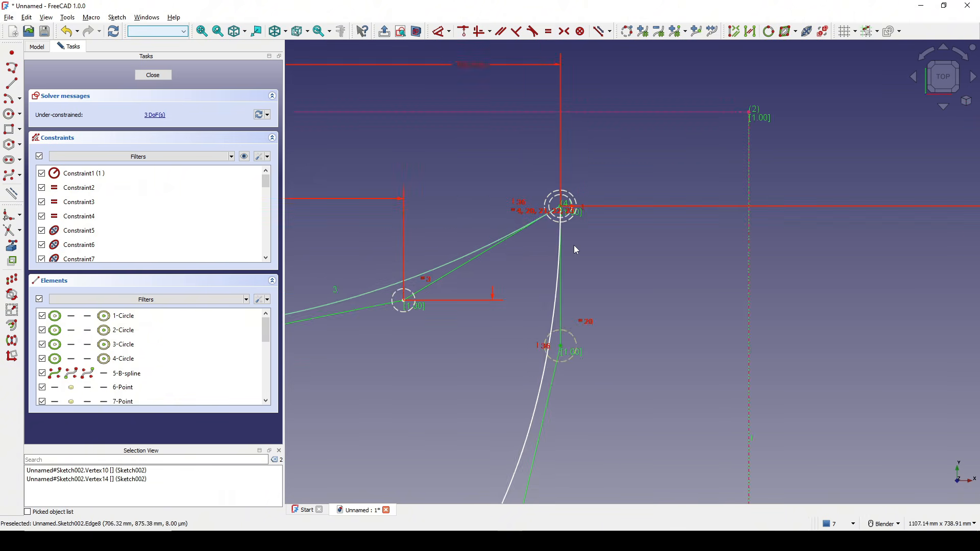
pyautogui.scroll(-3, 573, 245)
pyautogui.press('d')
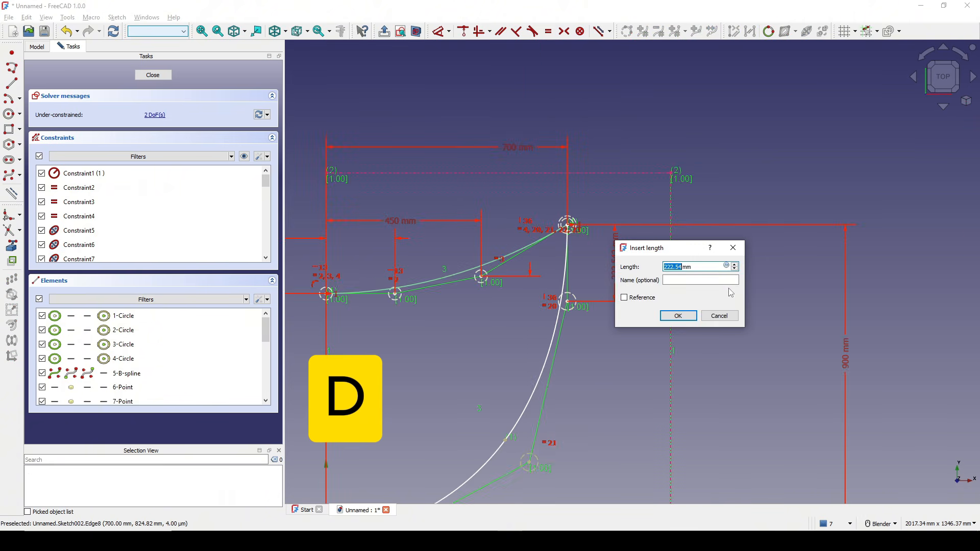
pyautogui.write('200')
pyautogui.click(678, 316)
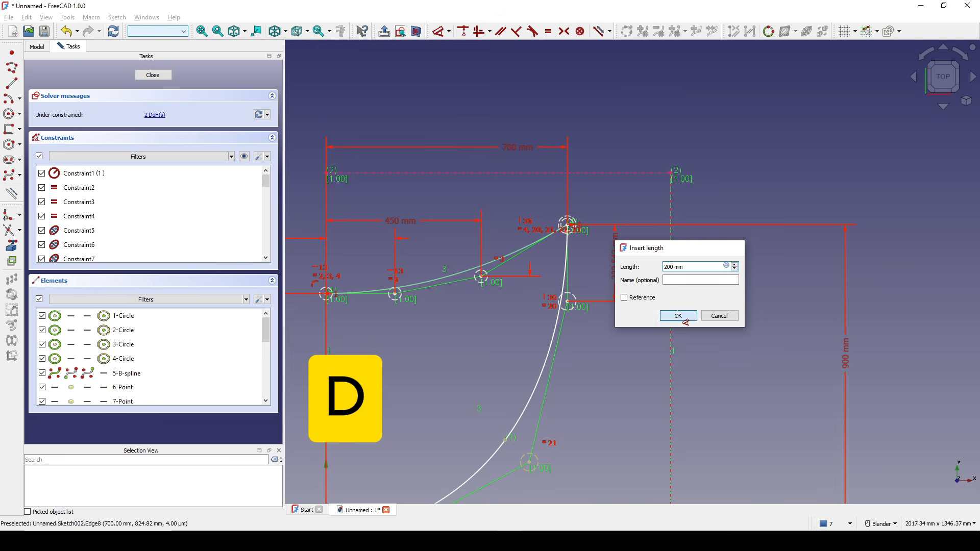
pyautogui.scroll(-2, 658, 237)
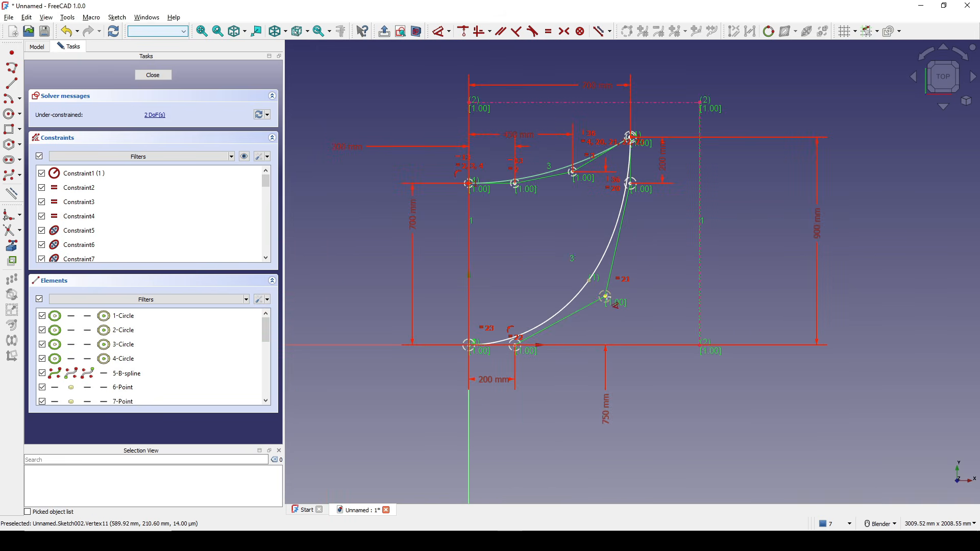
# Dimension the vertical distance between the horizontal axis and the second B-spline's middle control point as 210 mm
pyautogui.click(614, 302)
pyautogui.click(596, 345)
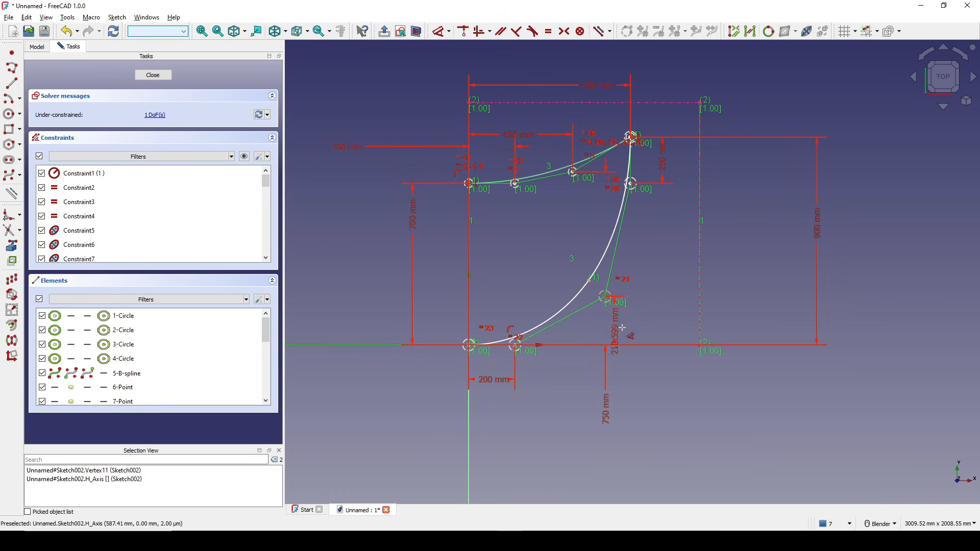
pyautogui.write('i210mm')
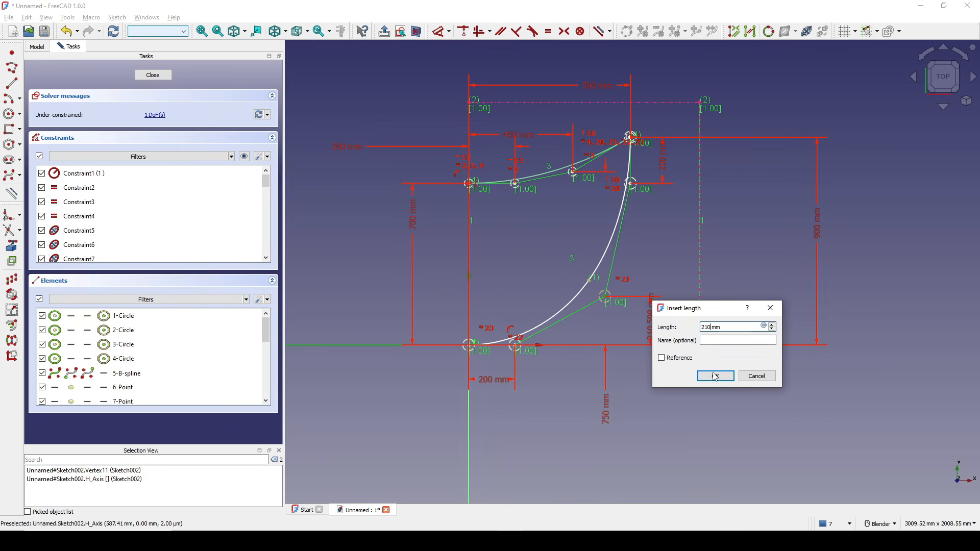
pyautogui.click(714, 375)
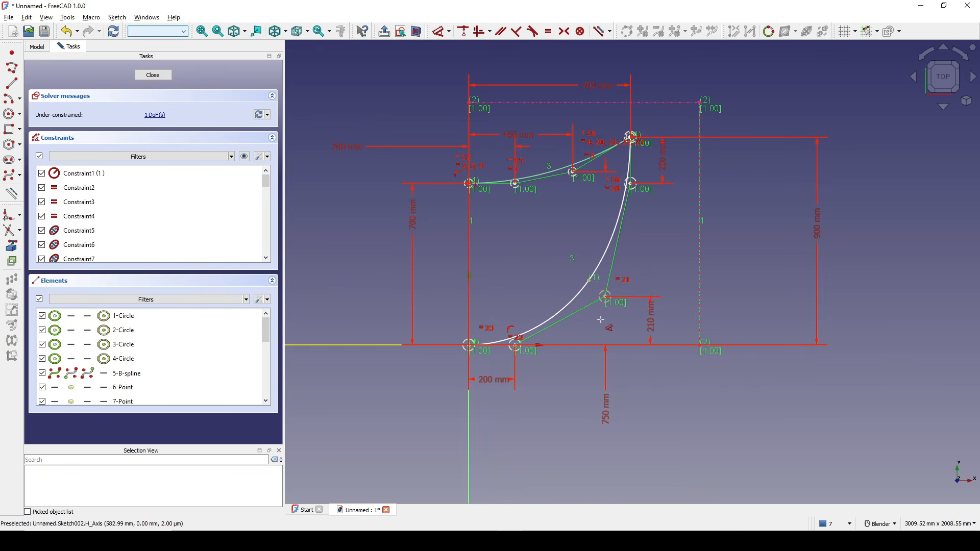
# Dimension the horizontal distance from the vertical axis to the second B-spline's middle control point as 600 mm
pyautogui.click(605, 297)
pyautogui.click(509, 270)
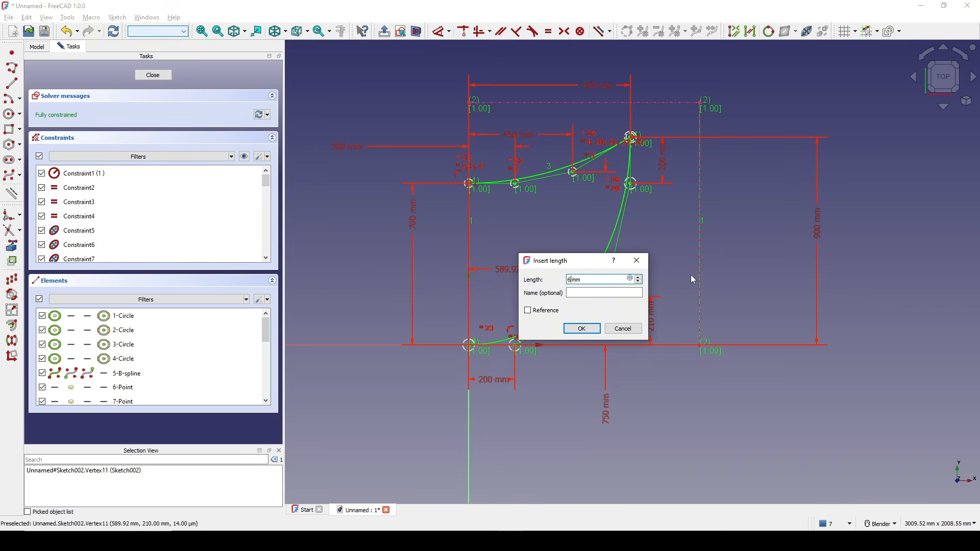
pyautogui.write('600')
pyautogui.press('Return')
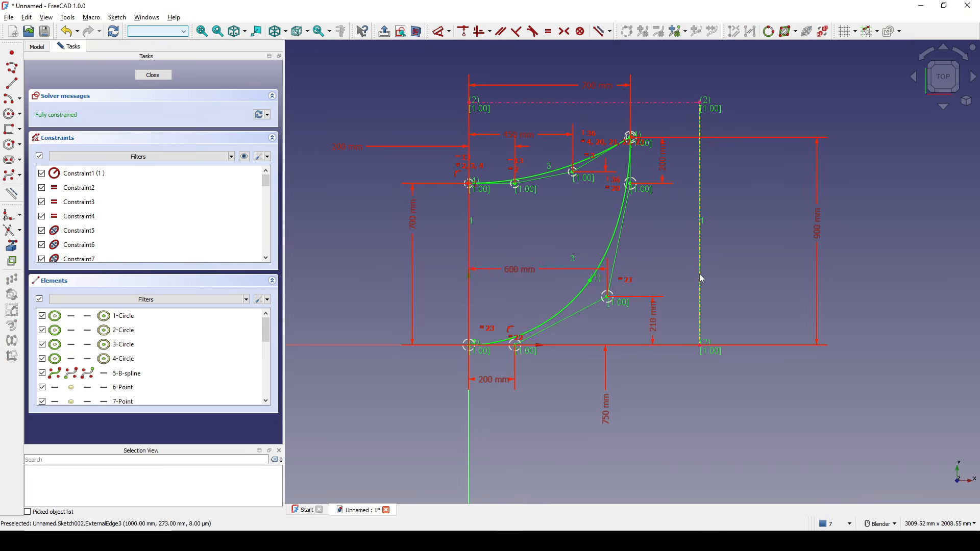
# Hide all of the sketch's constraints in the 3D view
pyautogui.keyDown('shift'); pyautogui.moveTo(933, 235); pyautogui.dragTo(914, 223, button='middle'); pyautogui.keyUp('shift')
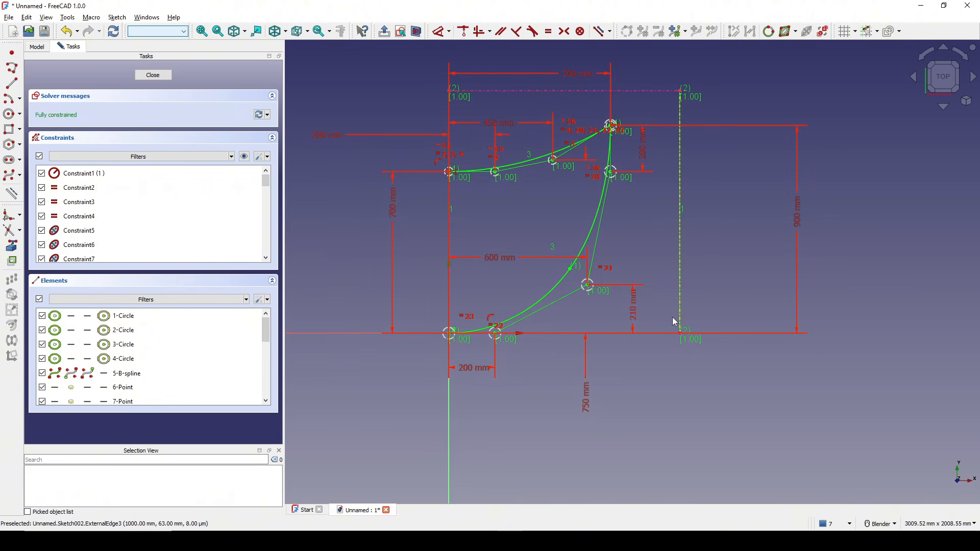
pyautogui.scroll(1, 630, 312)
pyautogui.keyDown('shift'); pyautogui.moveTo(630, 312); pyautogui.dragTo(742, 340, button='middle'); pyautogui.keyUp('shift')
pyautogui.keyDown('shift'); pyautogui.moveTo(686, 242); pyautogui.dragTo(636, 252, button='middle'); pyautogui.keyUp('shift')
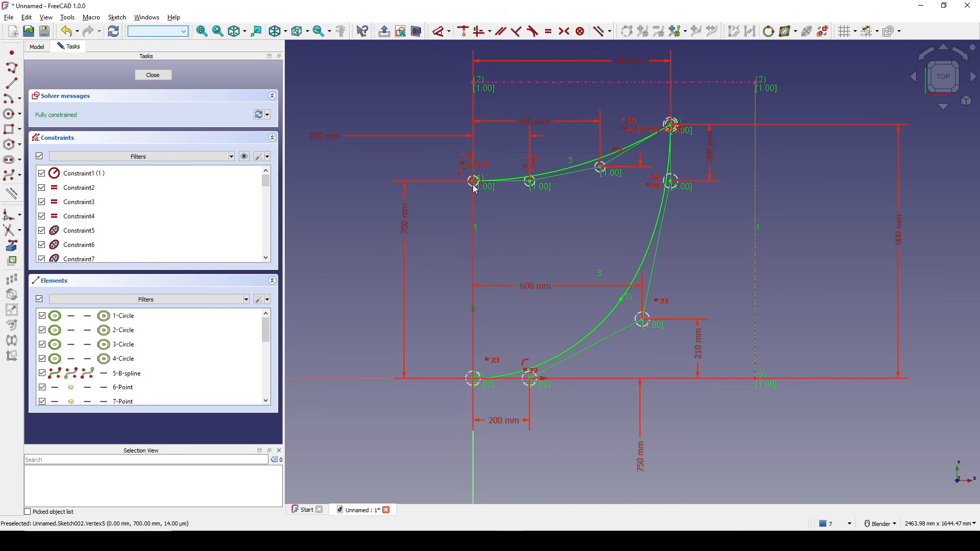
pyautogui.scroll(-2, 485, 288)
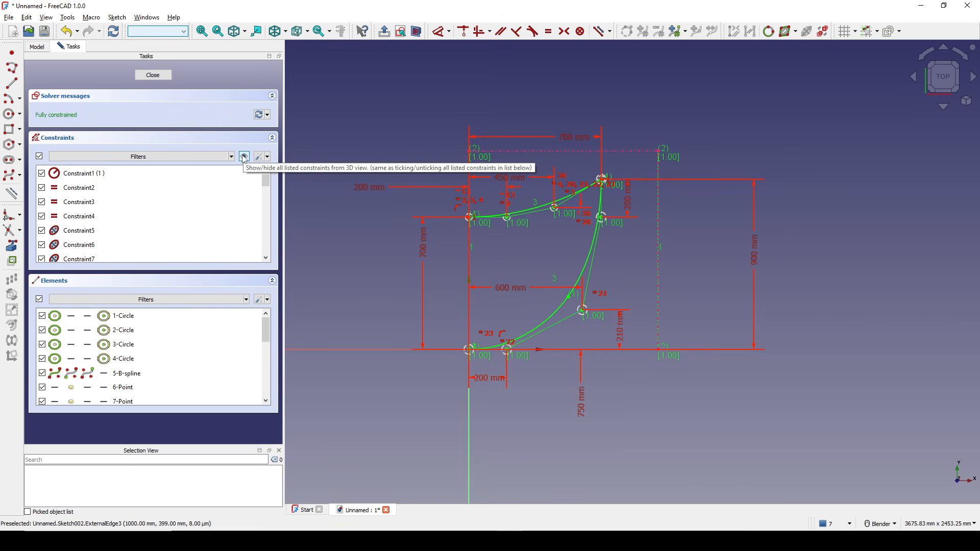
pyautogui.click(244, 158)
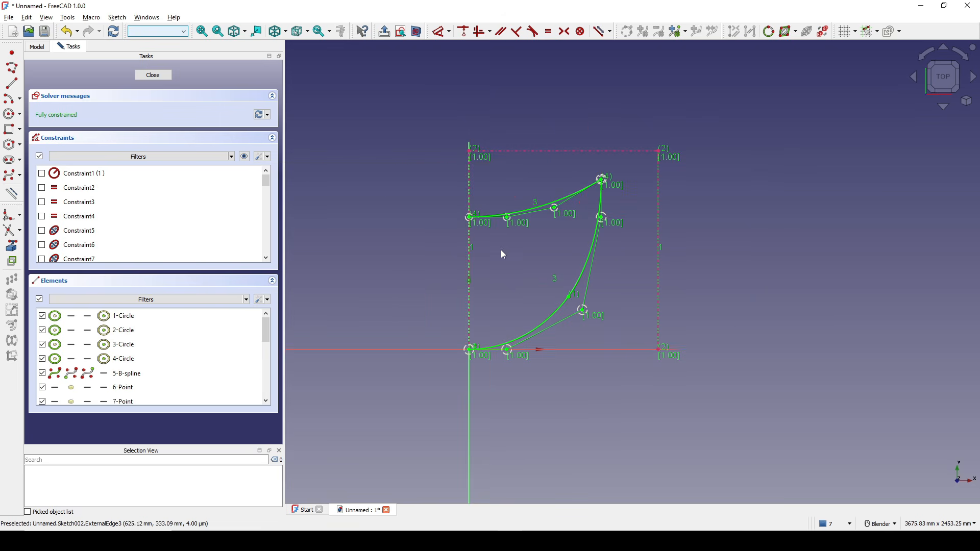
pyautogui.scroll(3, 549, 237)
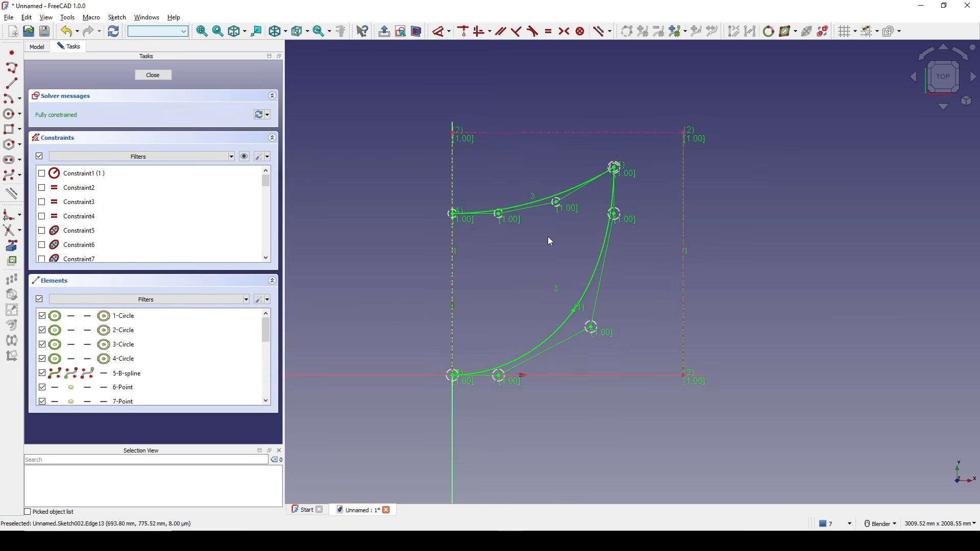
# Try to close the outline with a line from the upper B-spline's start point to the origin, and undo it
pyautogui.click(18, 86)
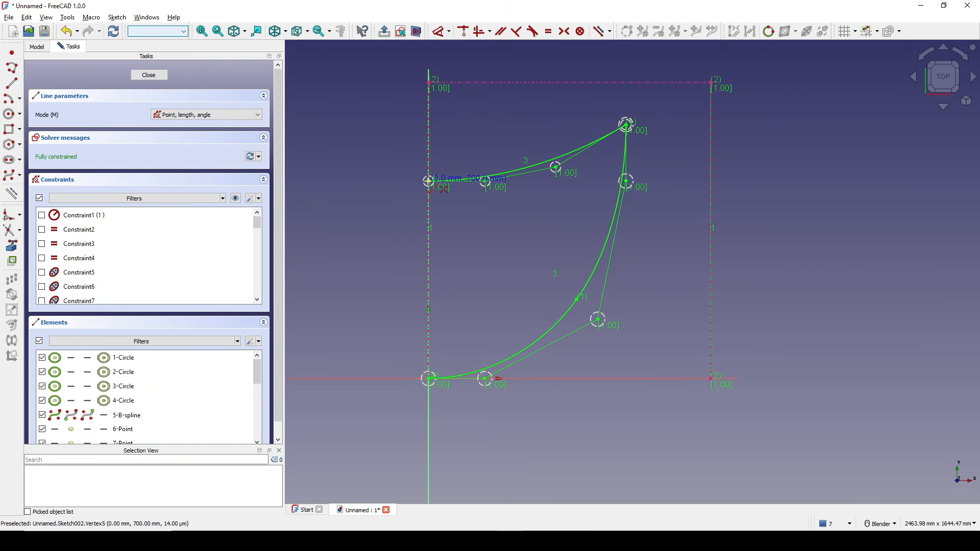
pyautogui.click(429, 180)
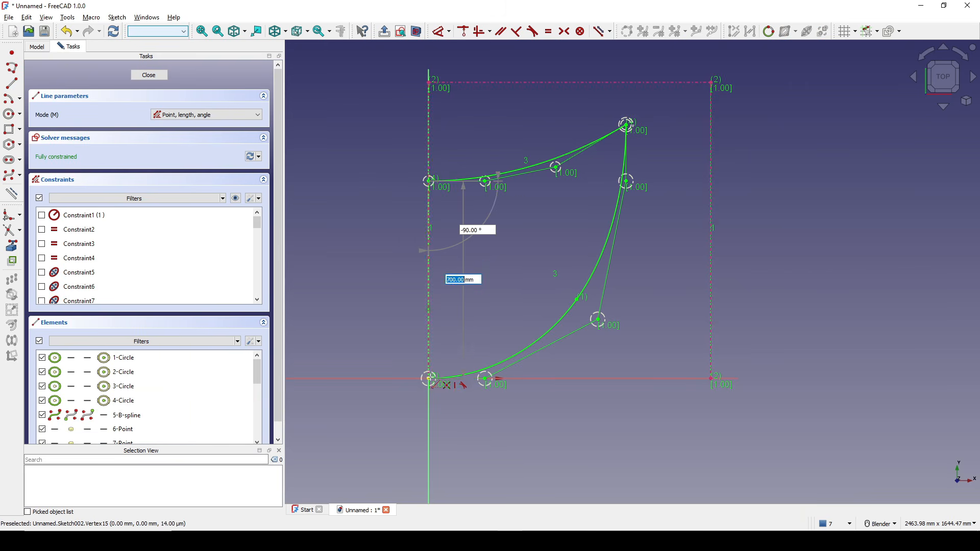
pyautogui.click(428, 378)
pyautogui.press('Escape')
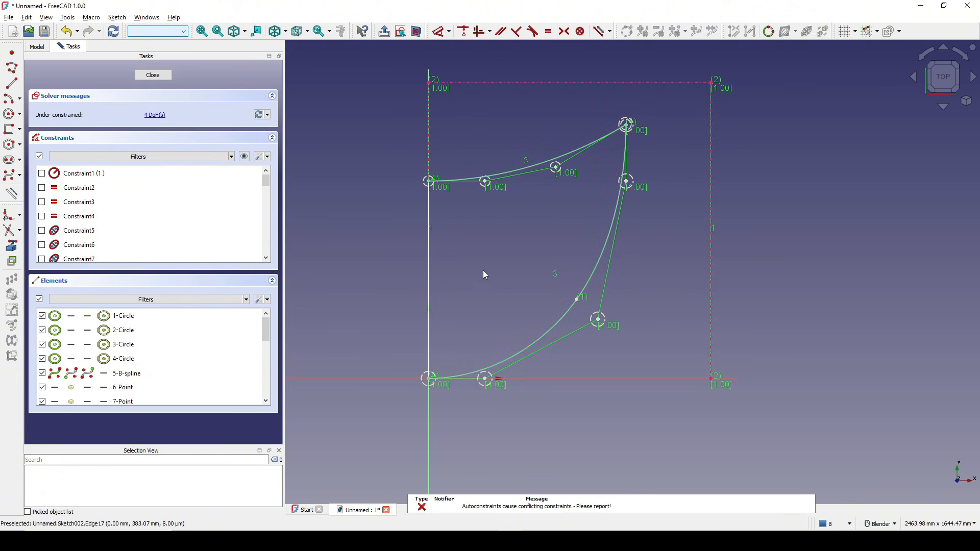
pyautogui.scroll(1, 481, 262)
pyautogui.keyDown('shift'); pyautogui.moveTo(502, 248); pyautogui.dragTo(498, 257, button='middle'); pyautogui.keyUp('shift')
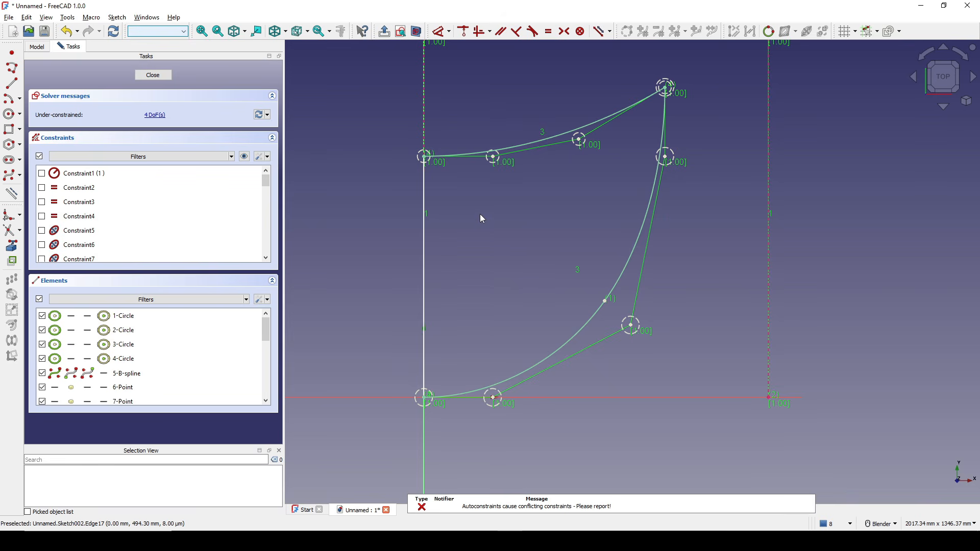
pyautogui.hotkey('ctrl', 'z')
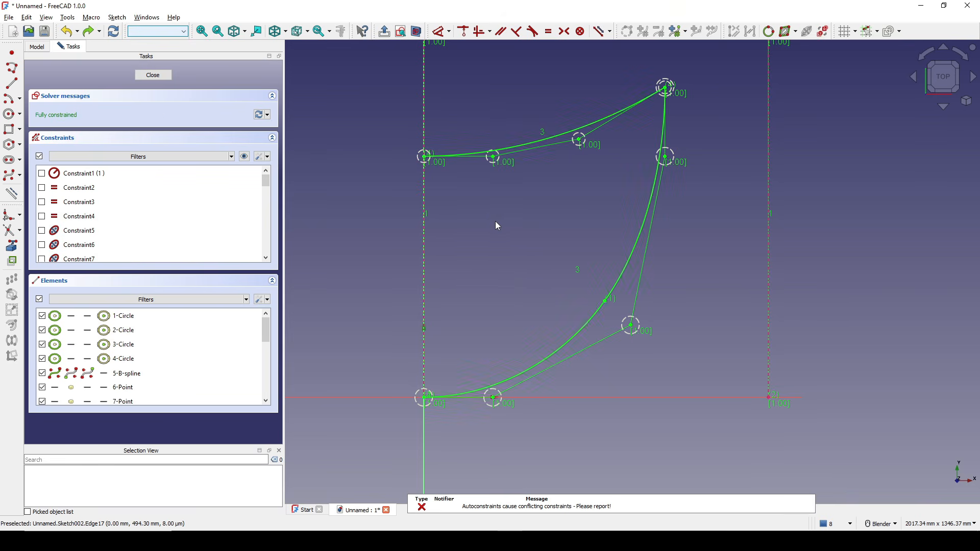
# Sketch a separate vertical line outside the outline, at about X = -246 mm
pyautogui.click(11, 83)
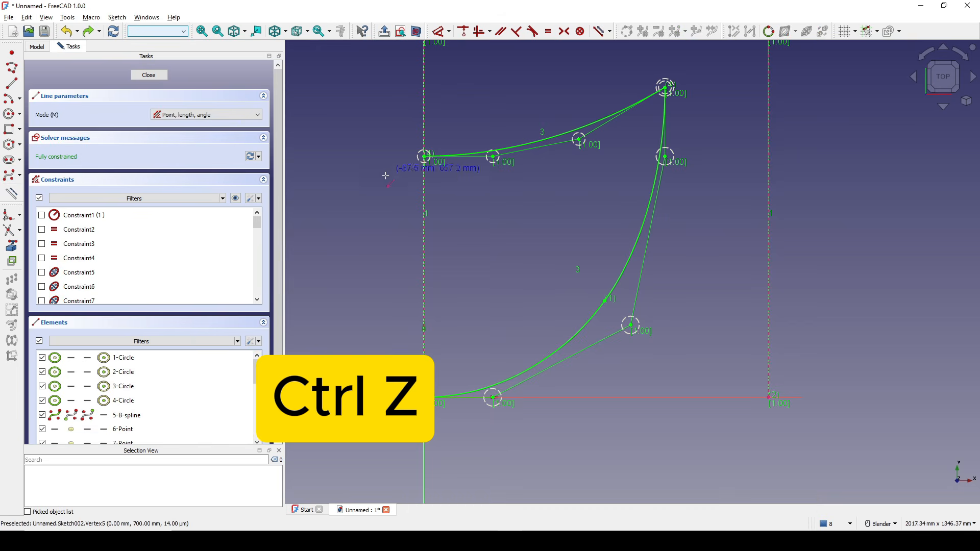
pyautogui.click(339, 165)
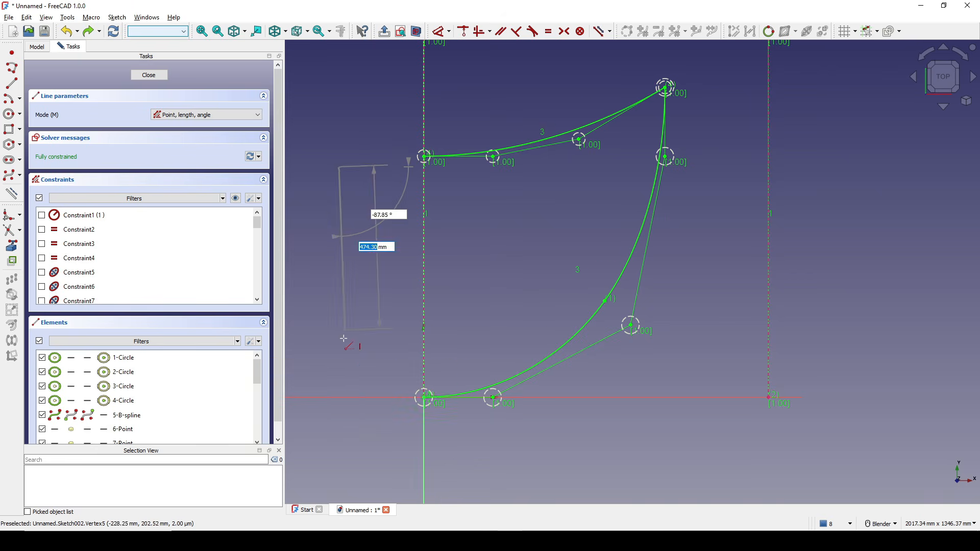
pyautogui.click(339, 356)
pyautogui.press('Escape')
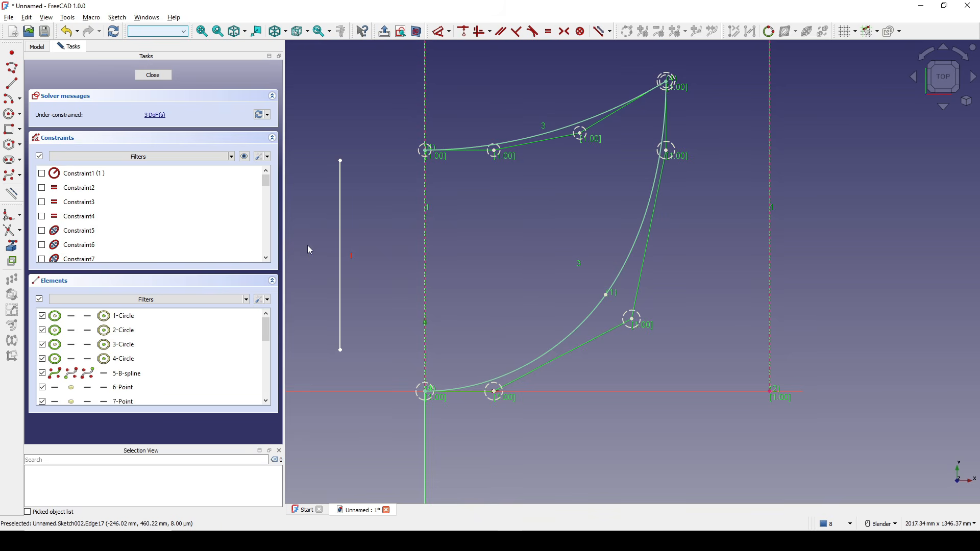
# Make the vertical line's ends coincident with the upper B-spline's start point and the origin, and close the sketch
pyautogui.click(340, 163)
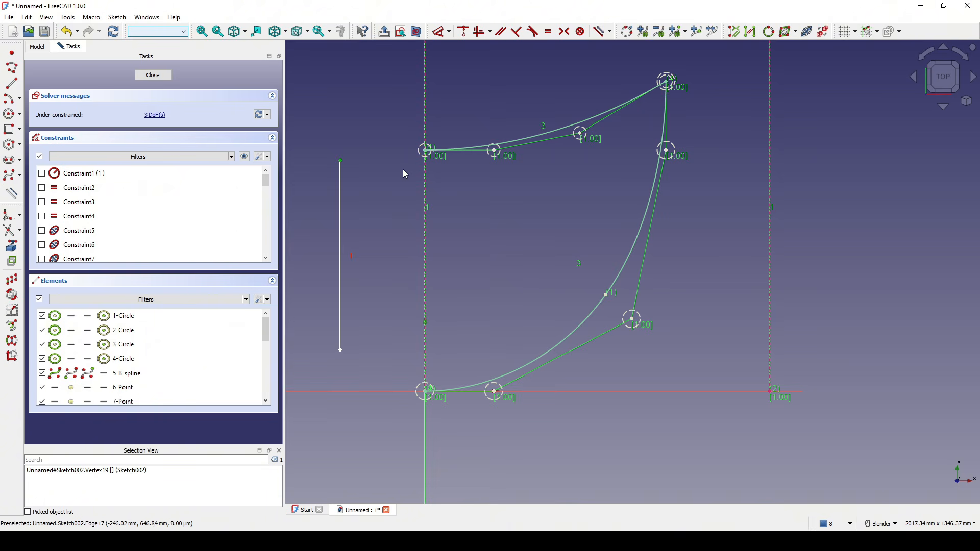
pyautogui.click(426, 156)
pyautogui.press('c')
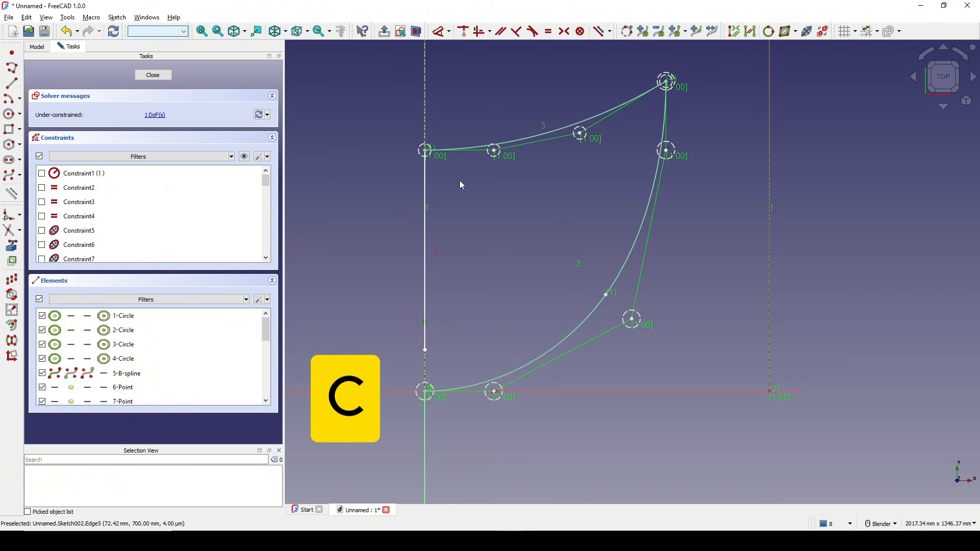
pyautogui.click(426, 351)
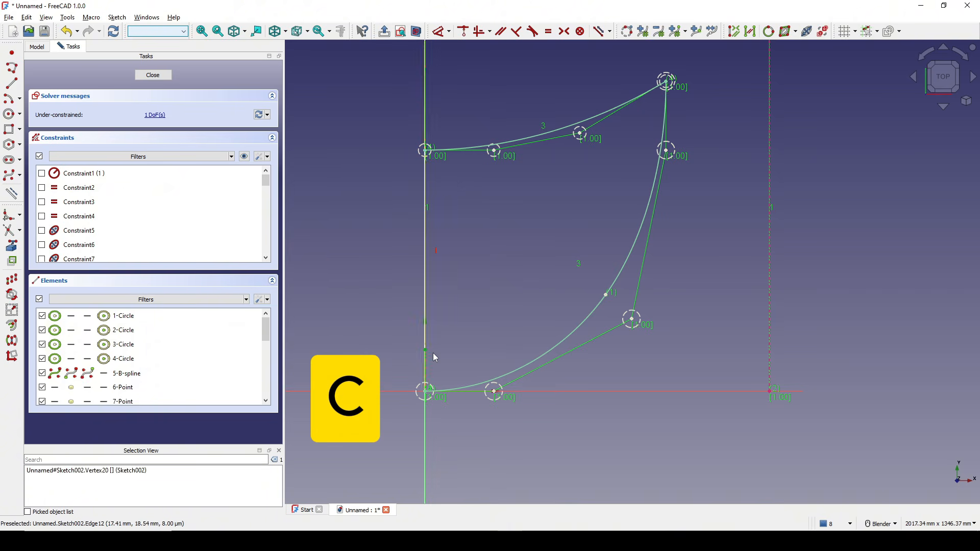
pyautogui.click(426, 391)
pyautogui.press('c')
pyautogui.scroll(-3, 498, 319)
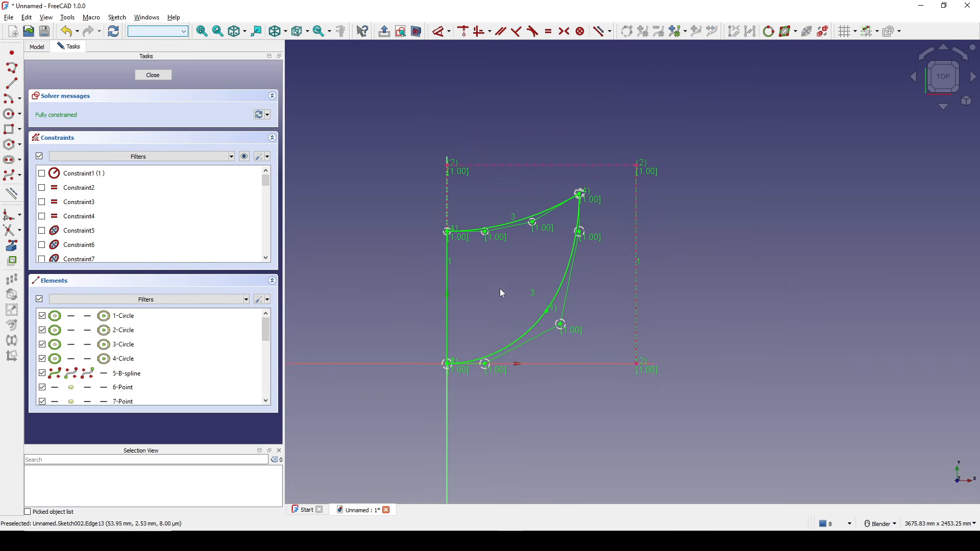
pyautogui.click(155, 79)
# Extrude the closed B-spline outline sketch 500 mm along its normal as a solid
pyautogui.scroll(-3, 497, 220)
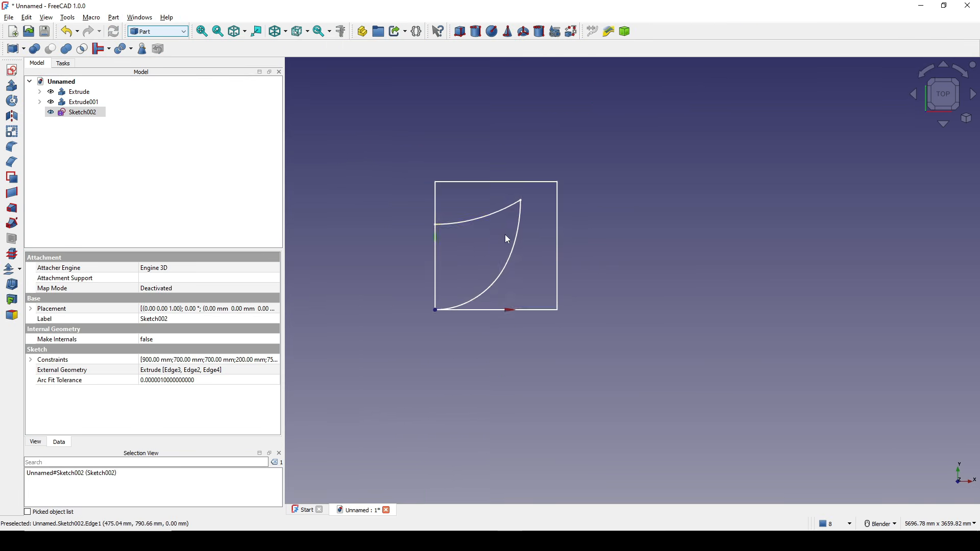
pyautogui.moveTo(494, 281)
pyautogui.mouseDown(button='middle')
pyautogui.moveTo(466, 258)
pyautogui.moveTo(592, 293)
pyautogui.moveTo(536, 378)
pyautogui.mouseUp(button='middle')
pyautogui.scroll(3, 548, 362)
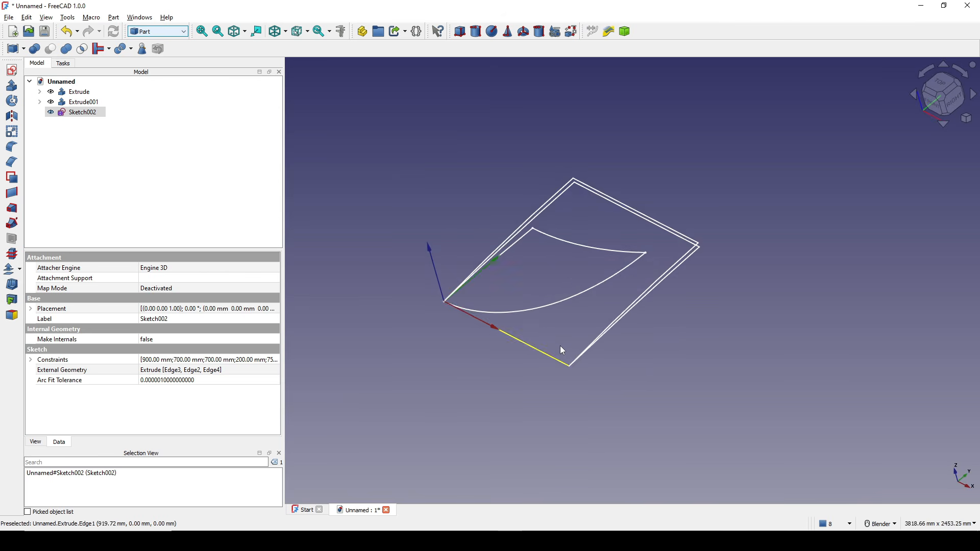
pyautogui.moveTo(562, 347)
pyautogui.mouseDown(button='middle')
pyautogui.moveTo(581, 333)
pyautogui.moveTo(595, 284)
pyautogui.mouseUp(button='middle')
pyautogui.click(551, 289)
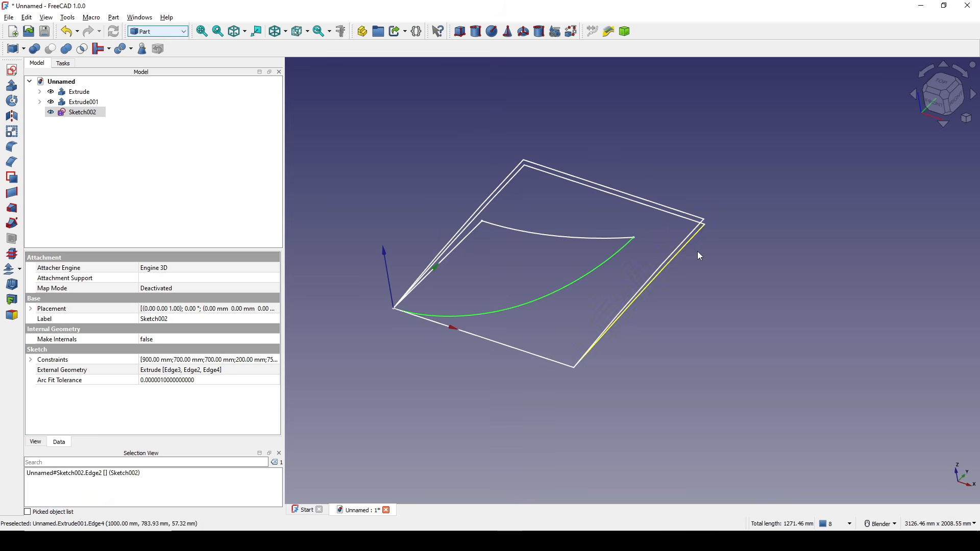
pyautogui.keyDown('shift'); pyautogui.moveTo(671, 278); pyautogui.dragTo(652, 306, button='middle'); pyautogui.keyUp('shift')
pyautogui.click(659, 287)
pyautogui.click(77, 113)
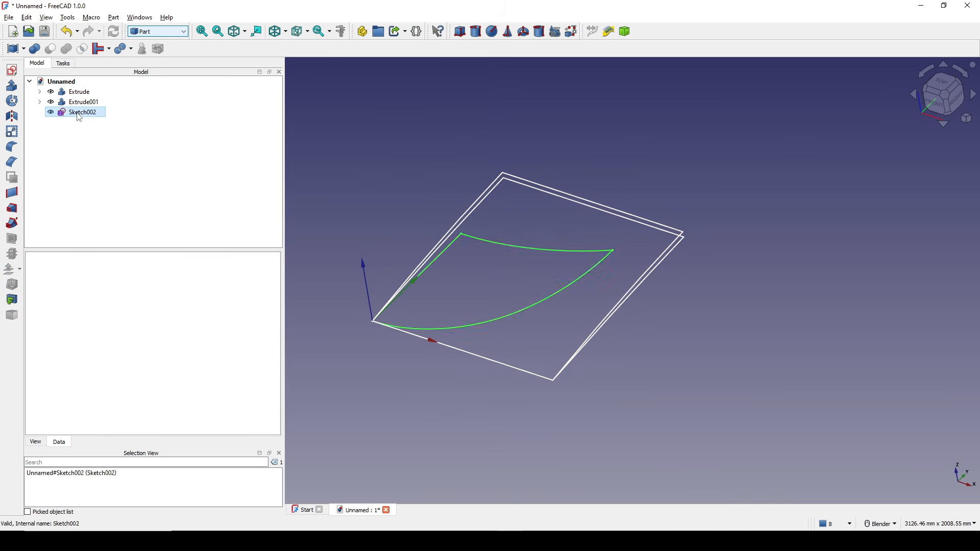
pyautogui.click(12, 85)
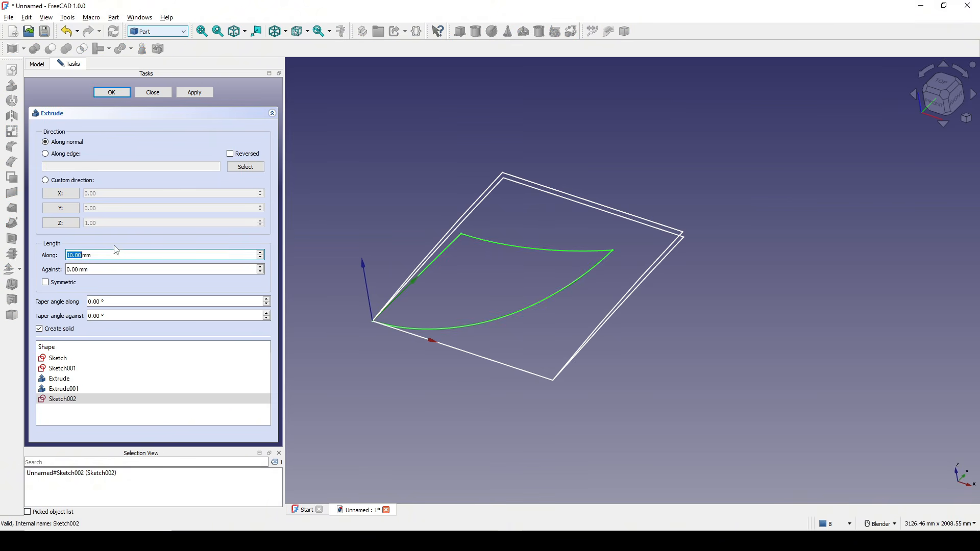
pyautogui.click(100, 254)
pyautogui.write('500')
pyautogui.moveTo(102, 254); pyautogui.dragTo(33, 253)
pyautogui.write('500')
pyautogui.click(112, 92)
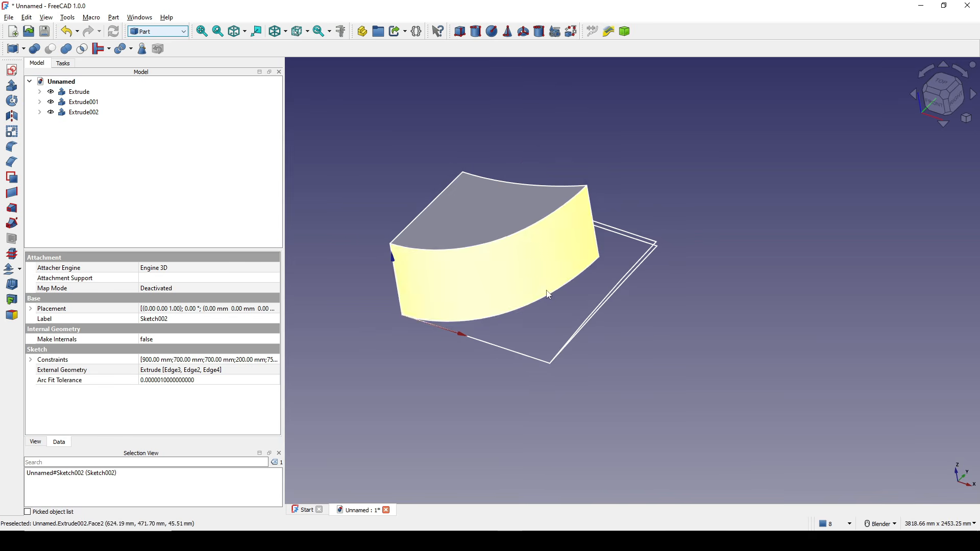
# Change the model's draw style from Wireframe to Flat lines, trying Shaded for comparison
pyautogui.moveTo(487, 308); pyautogui.dragTo(461, 204, button='middle')
pyautogui.click(285, 32)
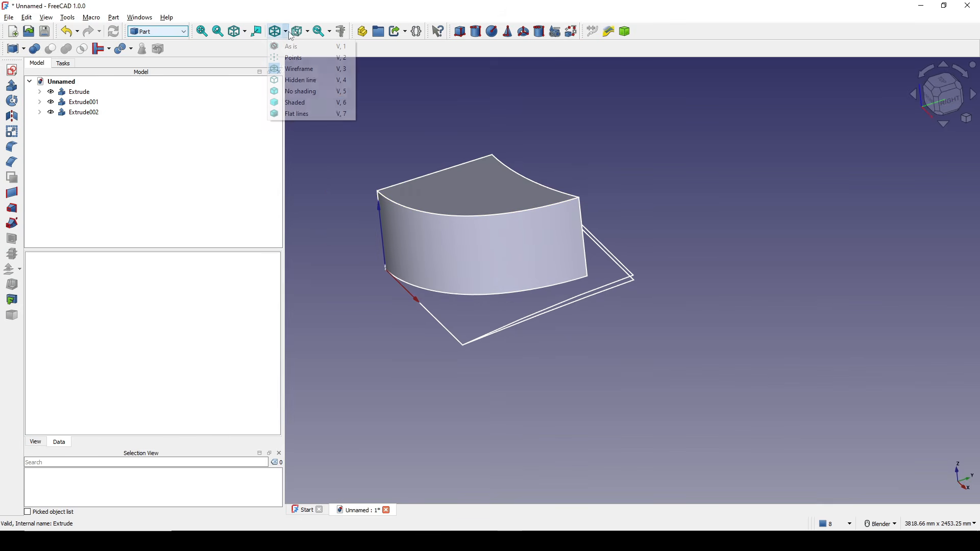
pyautogui.click(300, 116)
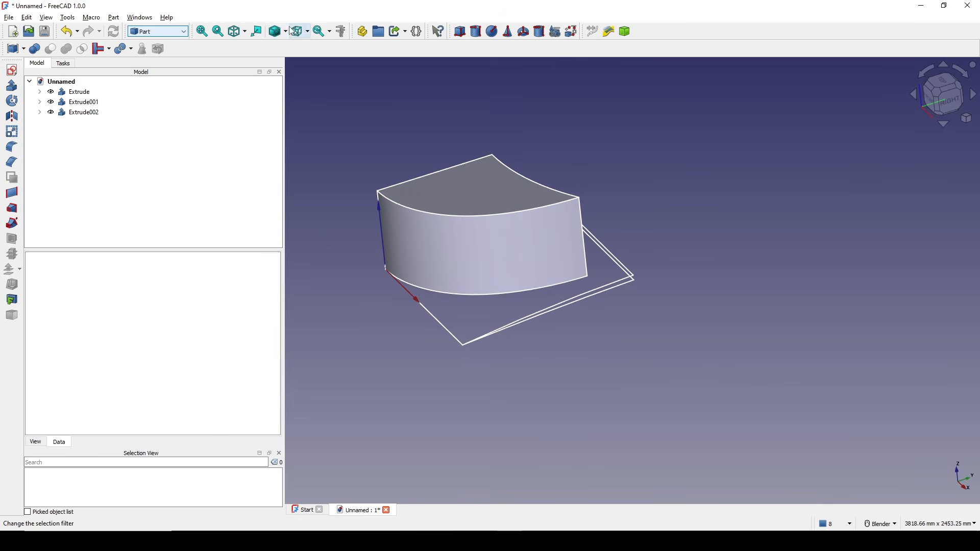
pyautogui.click(285, 32)
pyautogui.click(300, 102)
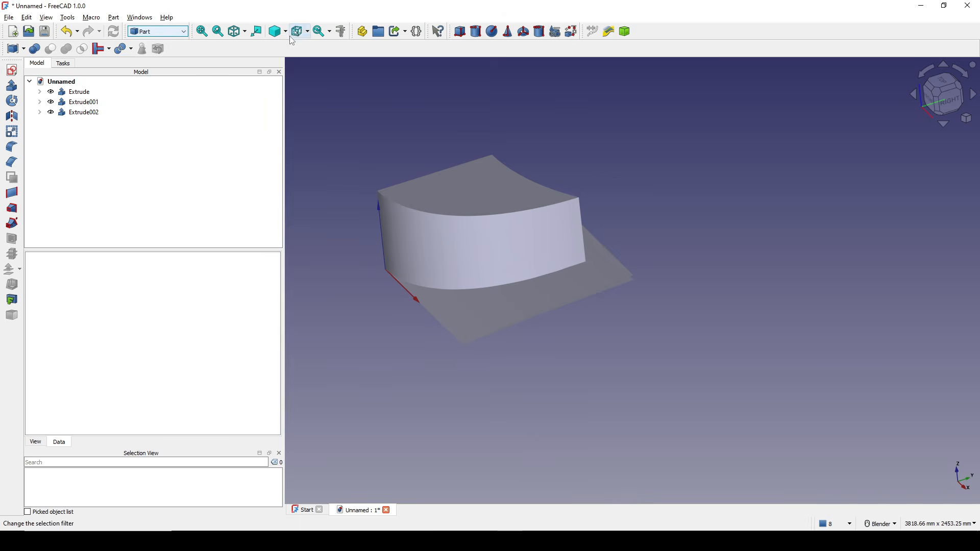
pyautogui.click(285, 32)
pyautogui.click(301, 112)
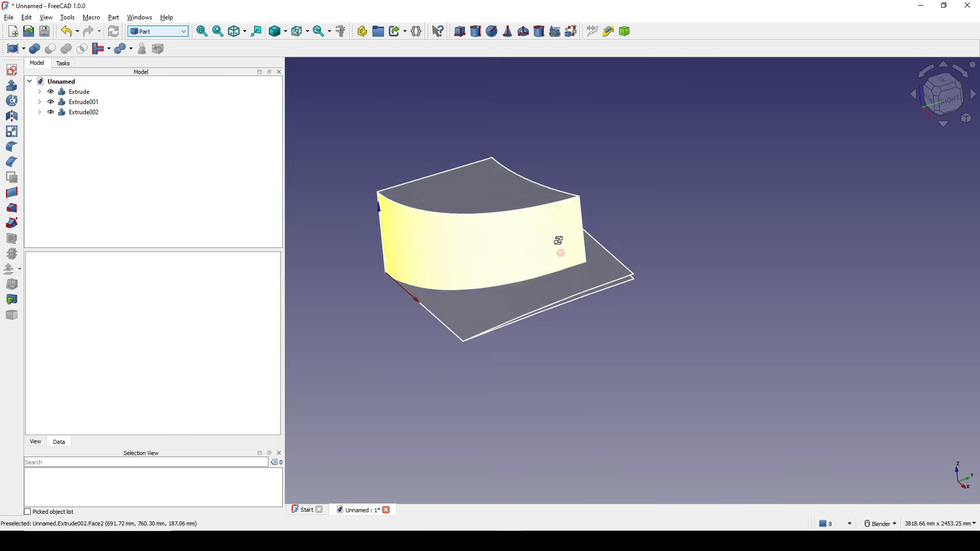
# Fillet the extruded solid's sharp vertical edge, where the two curved faces meet, with a constant radius of 30 mm
pyautogui.moveTo(558, 241); pyautogui.dragTo(595, 244, button='middle')
pyautogui.scroll(3, 629, 251)
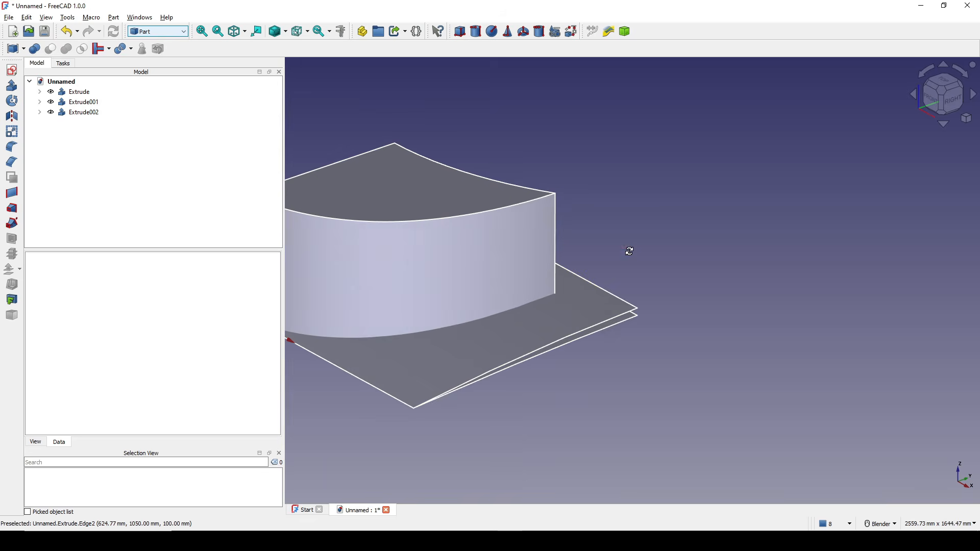
pyautogui.moveTo(553, 276); pyautogui.dragTo(568, 315, button='middle')
pyautogui.scroll(1, 596, 284)
pyautogui.click(552, 281)
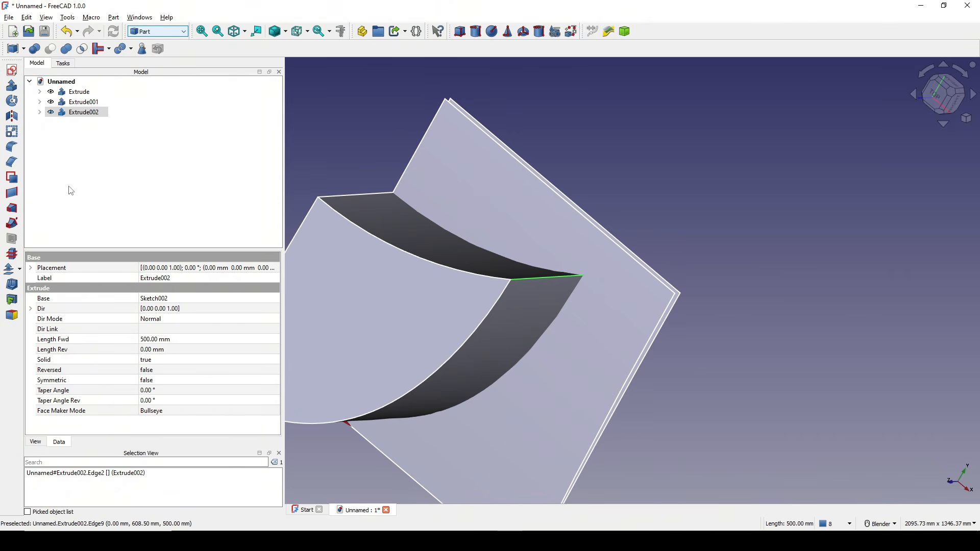
pyautogui.click(11, 147)
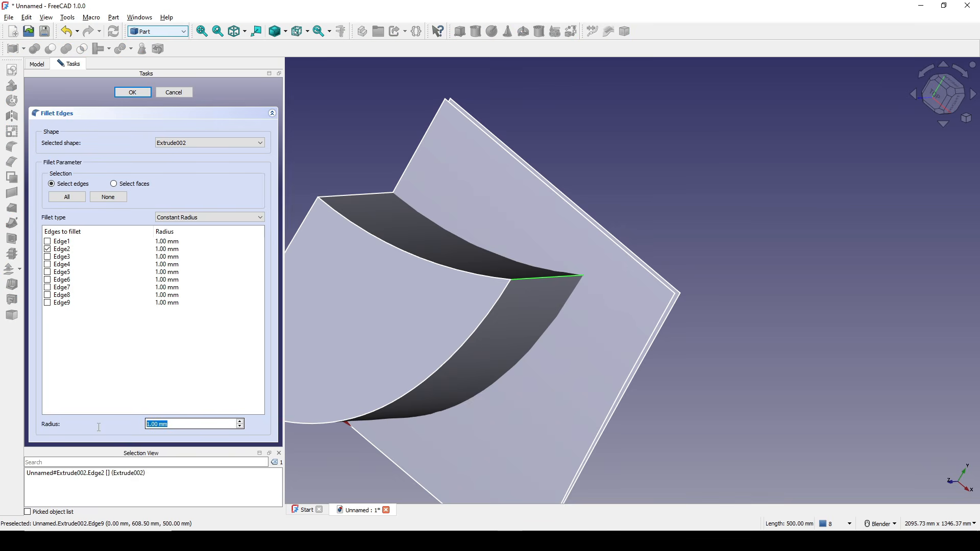
pyautogui.write('30')
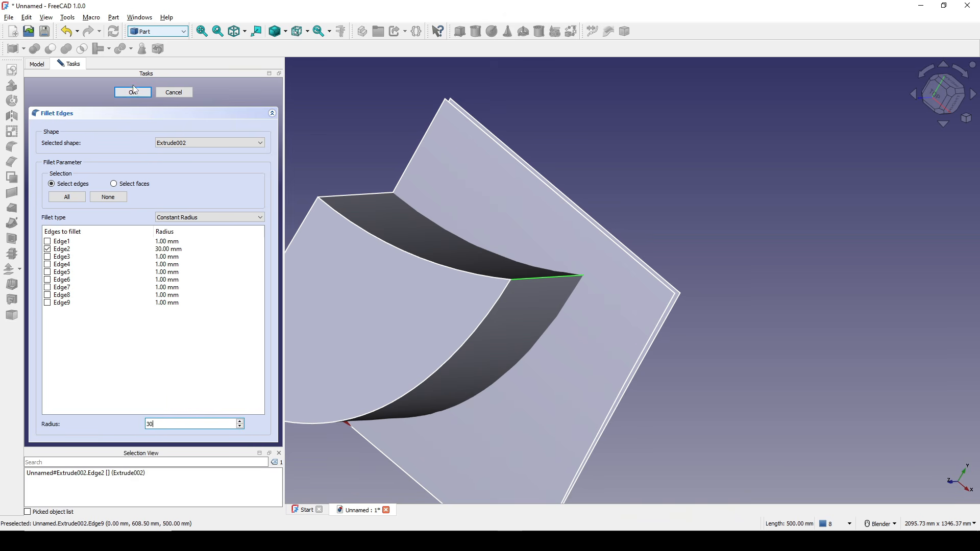
pyautogui.click(133, 92)
# Examine the filleted edge of the solid up close and from several angles
pyautogui.moveTo(556, 317); pyautogui.dragTo(699, 286, button='middle')
pyautogui.click(709, 285)
pyautogui.scroll(3, 611, 263)
pyautogui.moveTo(606, 276); pyautogui.dragTo(601, 314, button='middle')
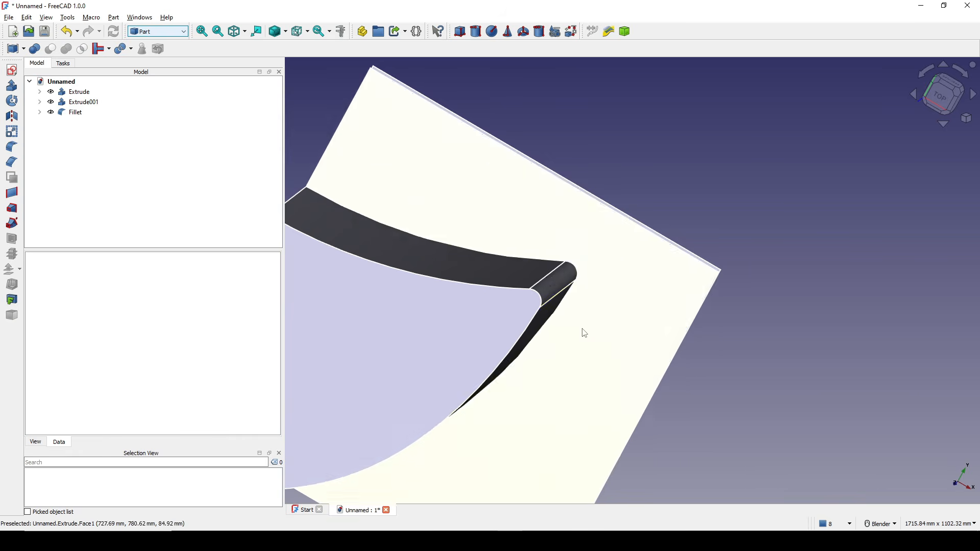
pyautogui.scroll(-3, 587, 339)
pyautogui.moveTo(592, 347)
pyautogui.mouseDown(button='middle')
pyautogui.moveTo(499, 435)
pyautogui.moveTo(660, 280)
pyautogui.moveTo(463, 224)
pyautogui.moveTo(593, 258)
pyautogui.moveTo(619, 345)
pyautogui.moveTo(503, 307)
pyautogui.moveTo(607, 344)
pyautogui.mouseUp(button='middle')
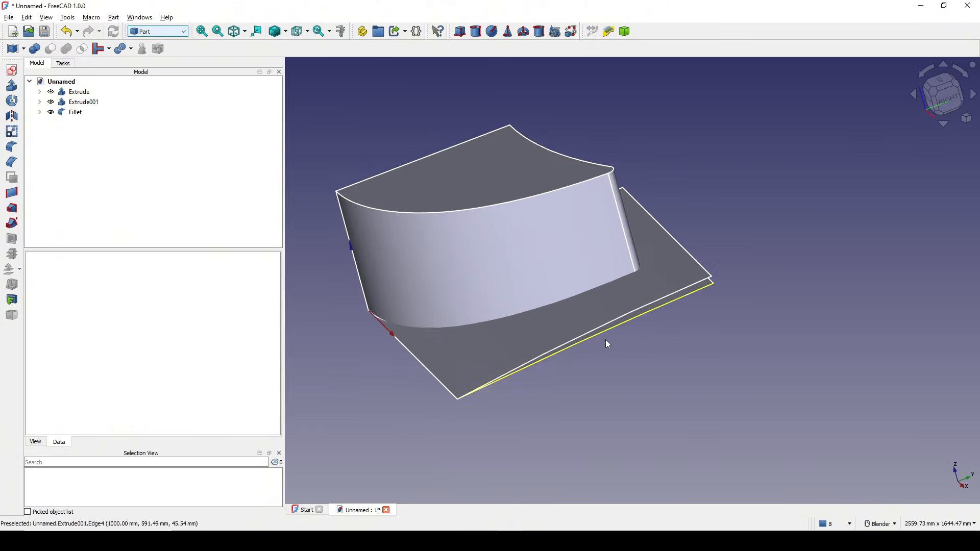
pyautogui.scroll(2, 607, 341)
# Combine the two extruded B-spline surfaces, Extrude and Extrude001, into one compound
pyautogui.click(81, 92)
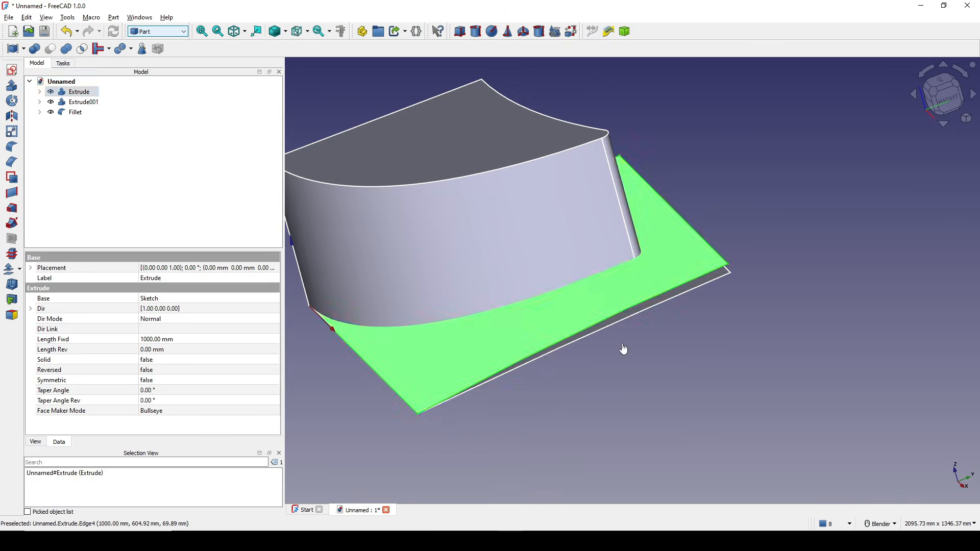
pyautogui.click(623, 349)
pyautogui.moveTo(623, 348); pyautogui.dragTo(594, 328, button='middle')
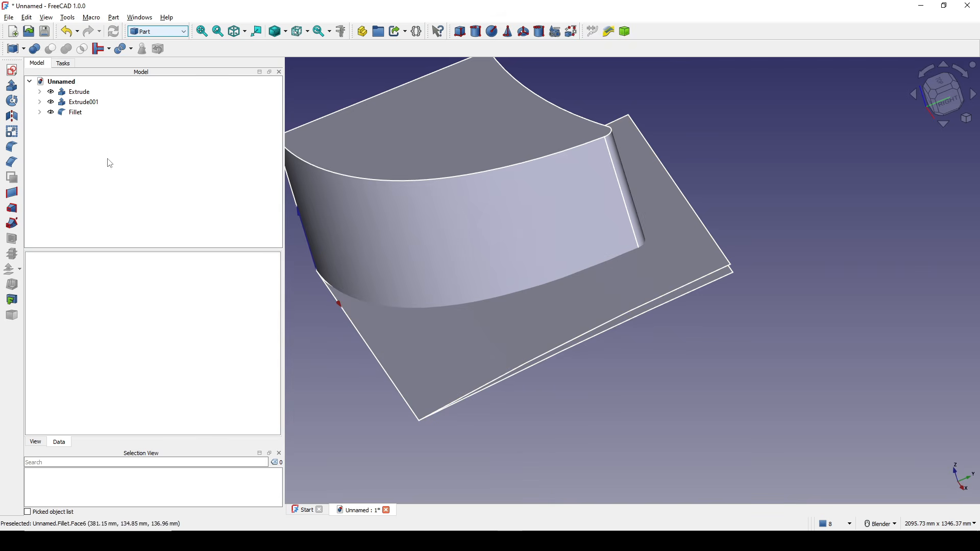
pyautogui.click(80, 93)
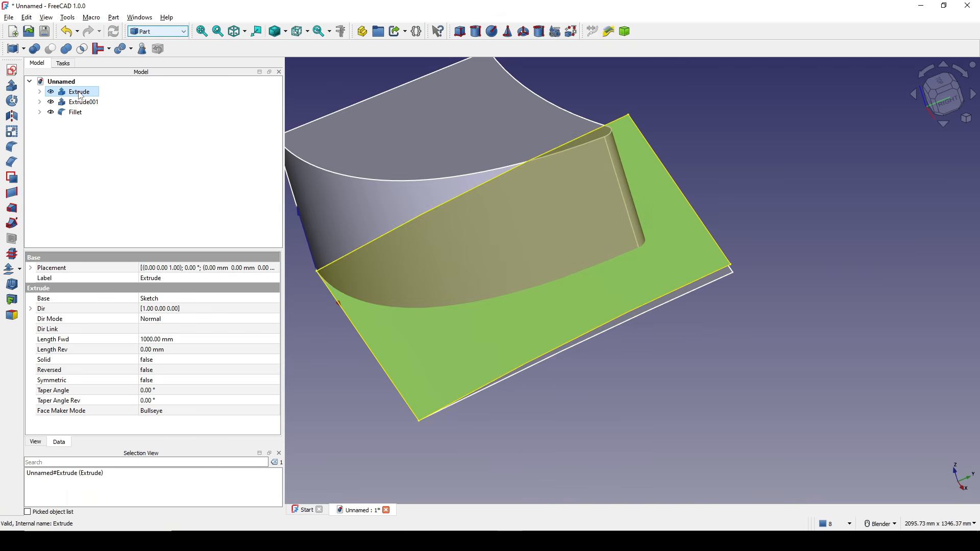
pyautogui.keyDown('ctrl'); pyautogui.click(83, 101); pyautogui.keyUp('ctrl')
pyautogui.moveTo(488, 231); pyautogui.dragTo(481, 260, button='middle')
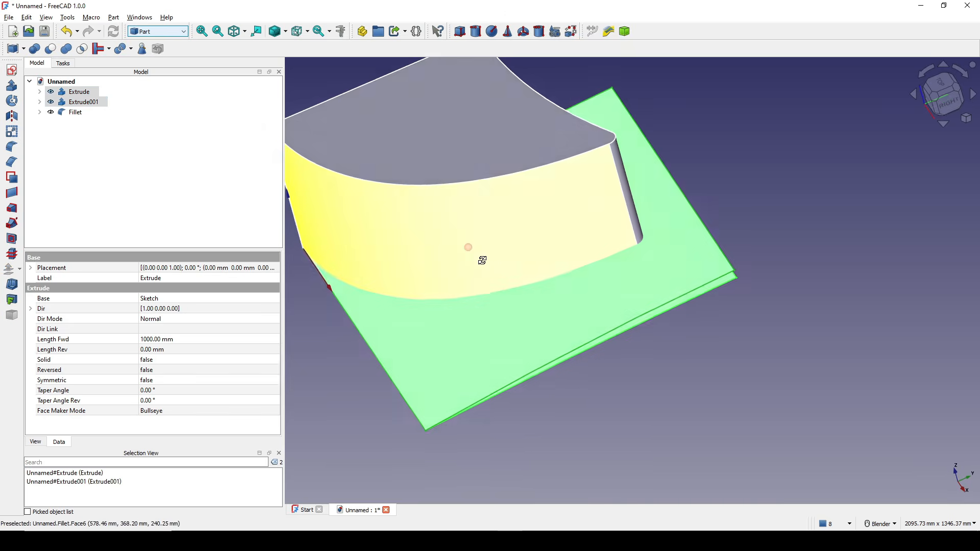
pyautogui.click(113, 17)
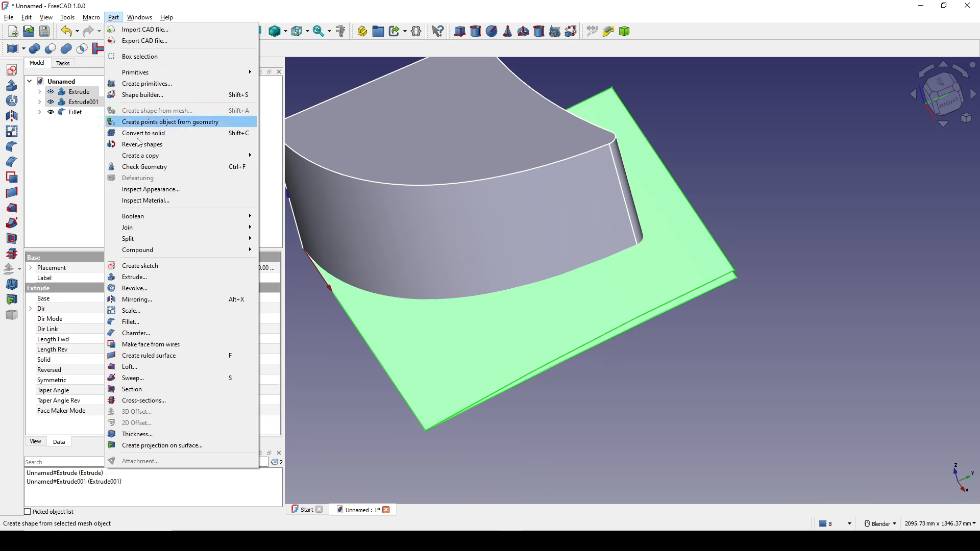
pyautogui.moveTo(204, 249)
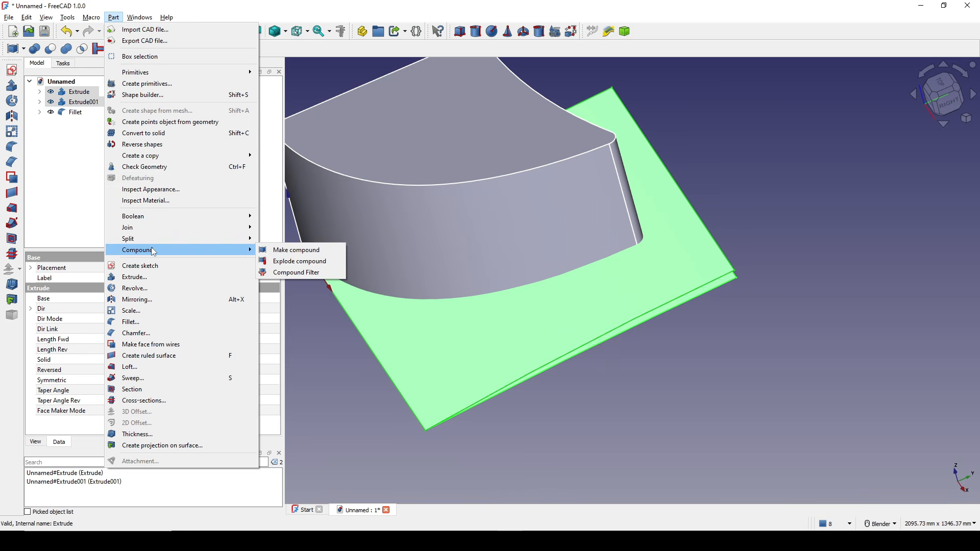
pyautogui.click(288, 250)
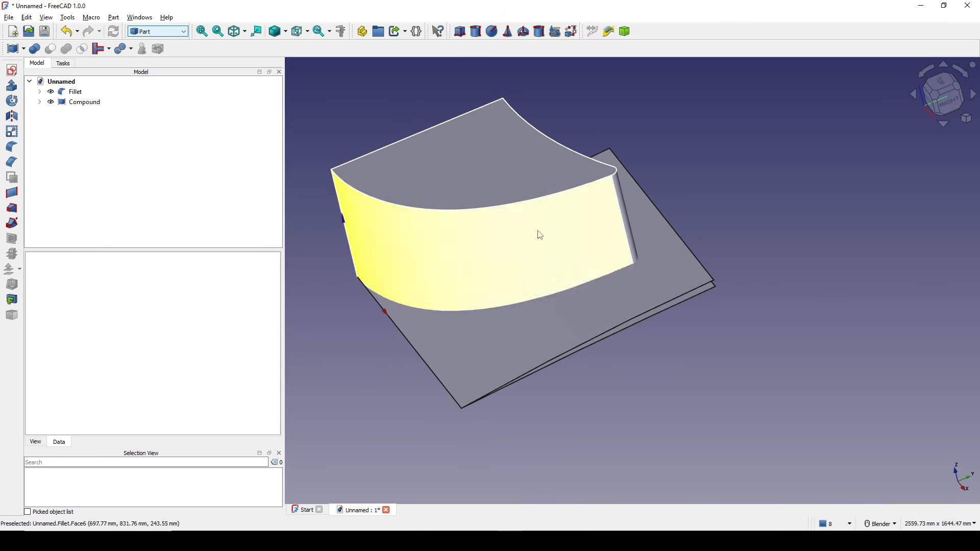
# Make a Boolean intersection of the surface compound and the filleted solid
pyautogui.click(88, 104)
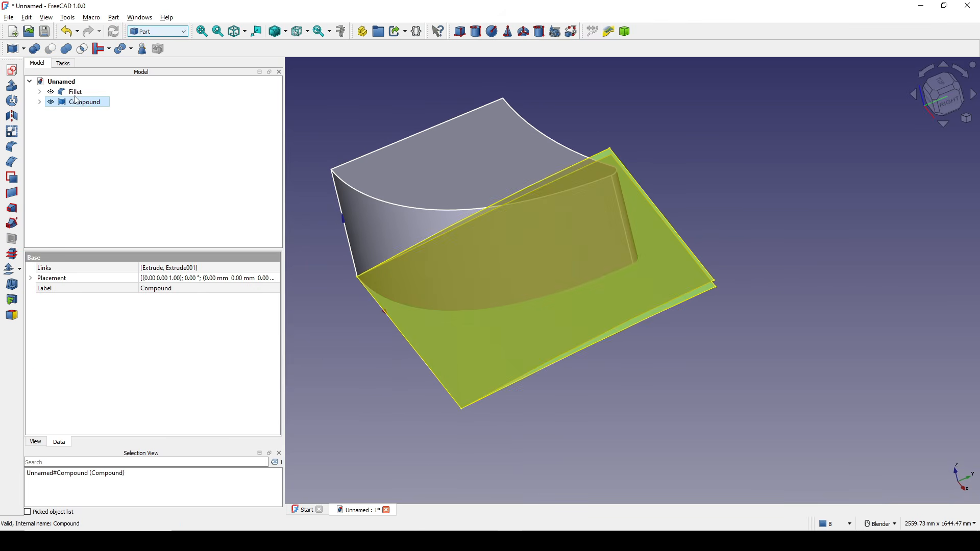
pyautogui.keyDown('ctrl'); pyautogui.click(77, 94); pyautogui.keyUp('ctrl')
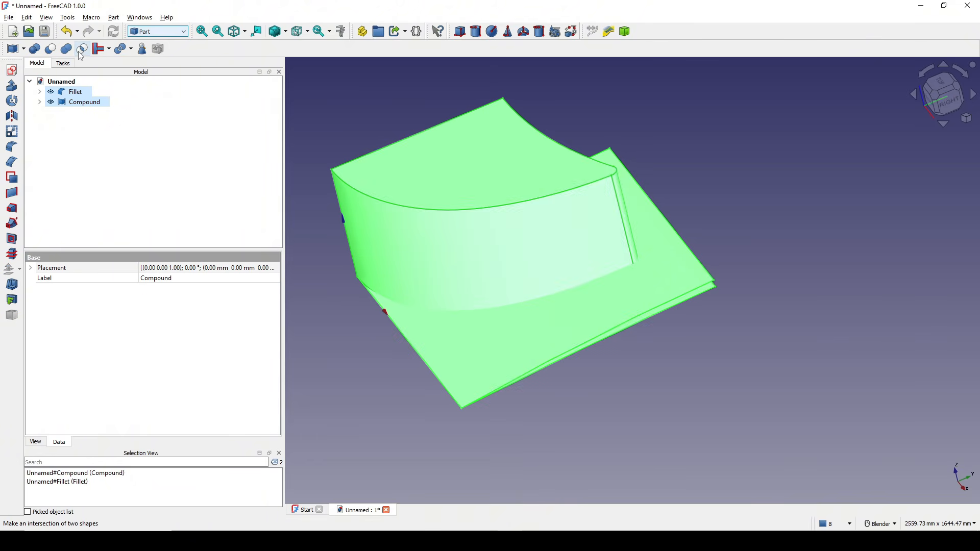
pyautogui.click(81, 49)
# Examine the two intersected surfaces and their rounded tips from the side and from above
pyautogui.moveTo(487, 321)
pyautogui.mouseDown(button='middle')
pyautogui.moveTo(485, 293)
pyautogui.moveTo(488, 324)
pyautogui.mouseUp(button='middle')
pyautogui.click(650, 248)
pyautogui.scroll(1, 632, 293)
pyautogui.moveTo(603, 306); pyautogui.dragTo(544, 251, button='middle')
pyautogui.scroll(3, 624, 325)
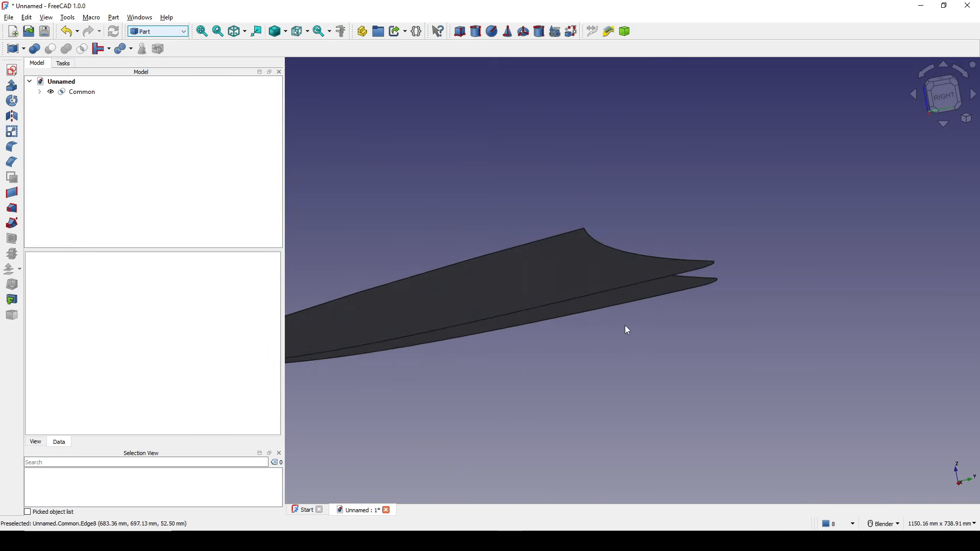
pyautogui.moveTo(625, 326); pyautogui.dragTo(668, 341, button='middle')
pyautogui.keyDown('shift'); pyautogui.moveTo(797, 360); pyautogui.dragTo(781, 341, button='middle'); pyautogui.keyUp('shift')
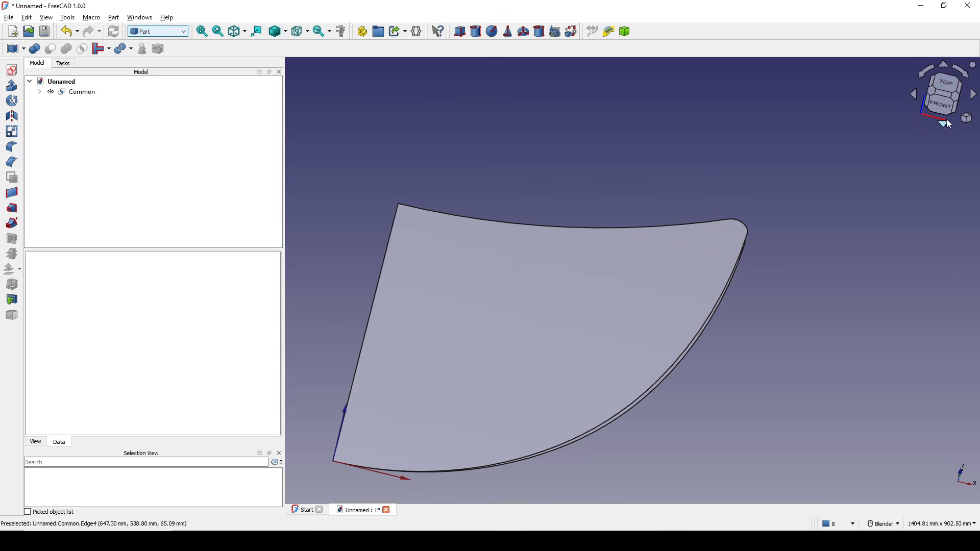
# Capture the model's top view with the screenshot tool and mark two red curves running from the upper edge to the lower edge
pyautogui.click(940, 88)
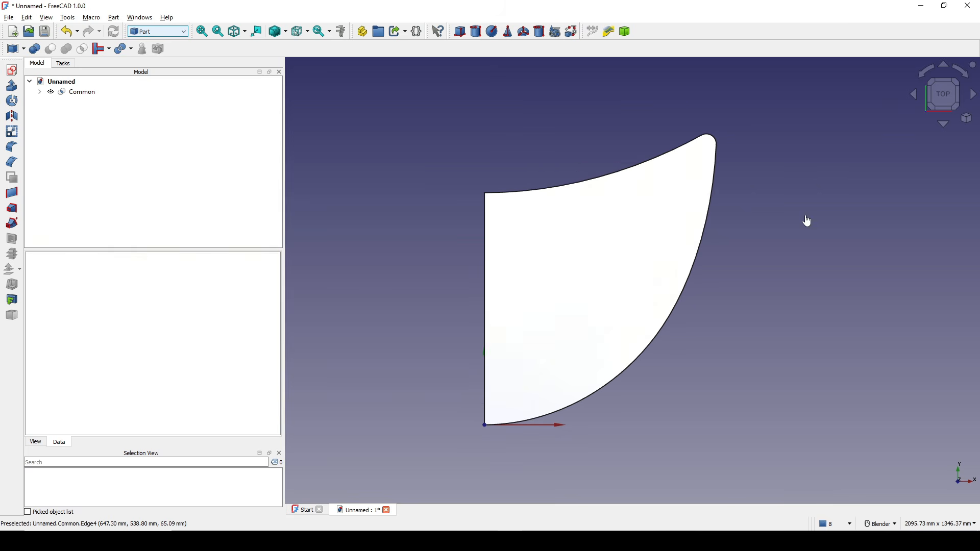
pyautogui.press('Print')
pyautogui.moveTo(349, 76)
pyautogui.mouseDown()
pyautogui.moveTo(792, 449)
pyautogui.moveTo(841, 477)
pyautogui.mouseUp()
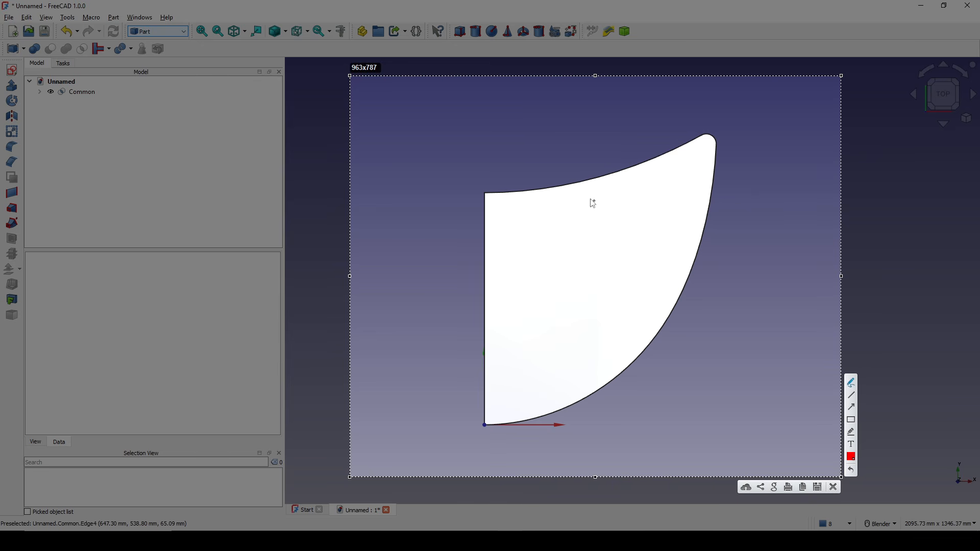
pyautogui.moveTo(582, 182); pyautogui.dragTo(587, 210)
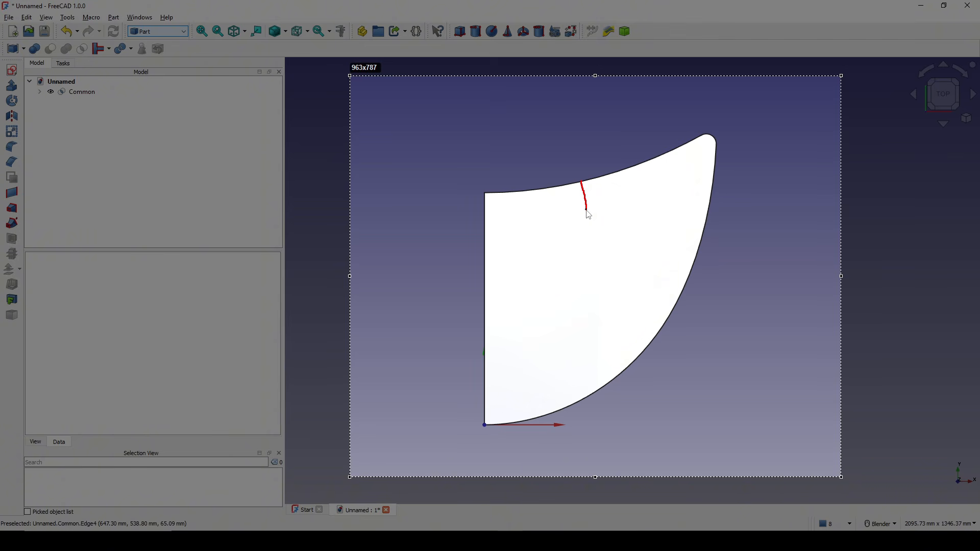
pyautogui.moveTo(549, 413); pyautogui.dragTo(542, 414)
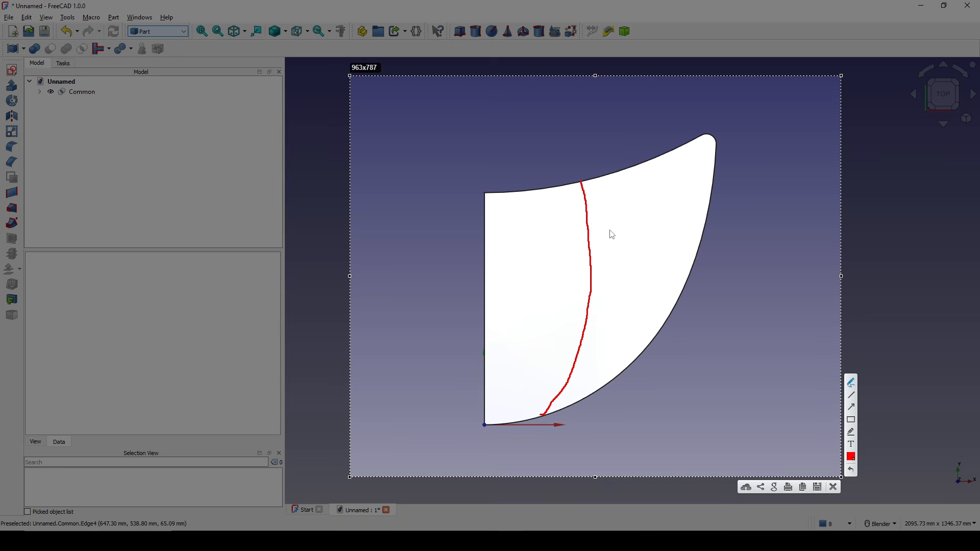
pyautogui.moveTo(616, 171); pyautogui.dragTo(617, 172)
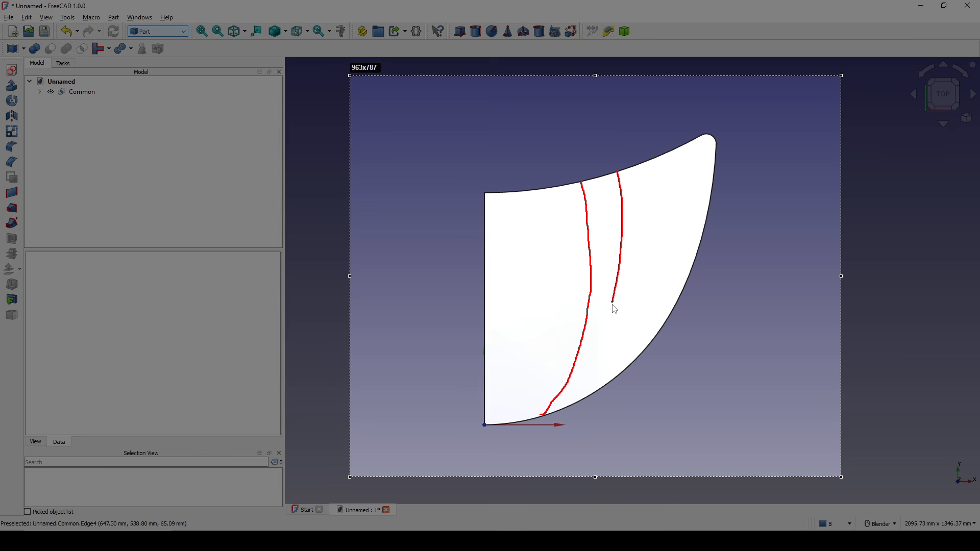
pyautogui.moveTo(567, 410); pyautogui.dragTo(563, 412)
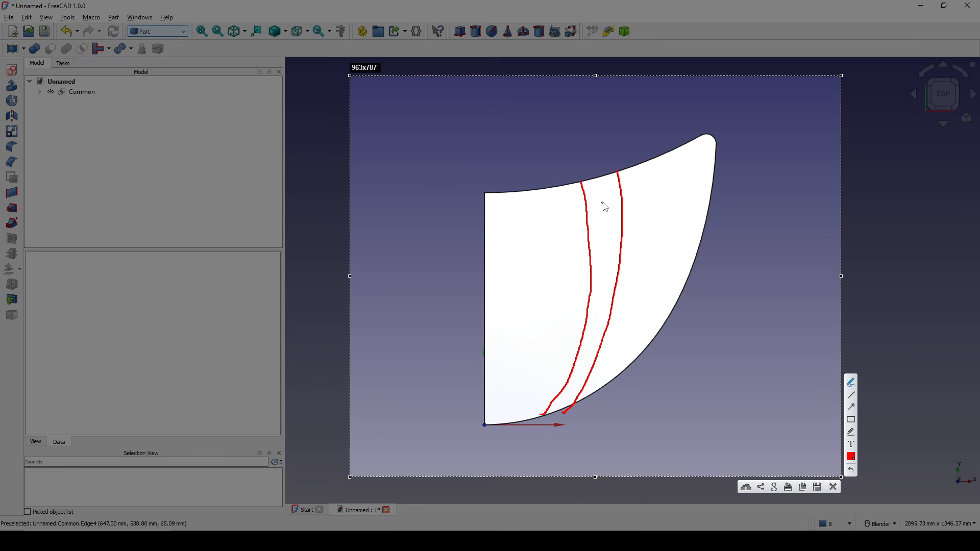
# Mark a row of short red strokes across the second curve of the screenshot, from the upper edge to the lower edge
pyautogui.moveTo(592, 193); pyautogui.dragTo(654, 170)
pyautogui.moveTo(607, 219); pyautogui.dragTo(666, 204)
pyautogui.moveTo(604, 256); pyautogui.dragTo(646, 250)
pyautogui.moveTo(612, 284); pyautogui.dragTo(661, 283)
pyautogui.moveTo(604, 325); pyautogui.dragTo(651, 322)
pyautogui.moveTo(590, 359)
pyautogui.mouseDown()
pyautogui.moveTo(626, 354)
pyautogui.moveTo(607, 384)
pyautogui.mouseUp()
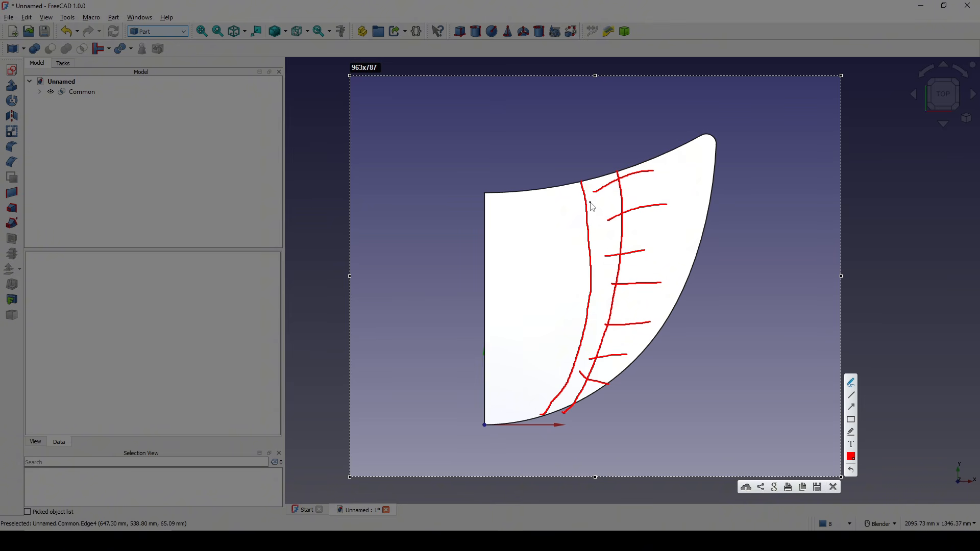
# Mark three red crosses on the area beside the first curve and discard the screenshot
pyautogui.moveTo(538, 200)
pyautogui.mouseDown()
pyautogui.moveTo(571, 212)
pyautogui.moveTo(544, 225)
pyautogui.mouseUp()
pyautogui.moveTo(538, 241); pyautogui.dragTo(571, 255)
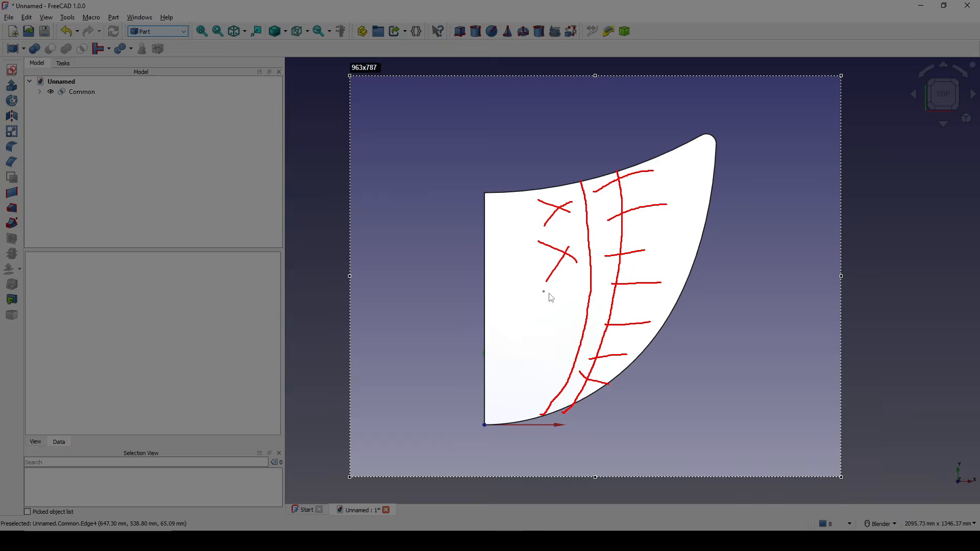
pyautogui.moveTo(543, 291); pyautogui.dragTo(572, 303)
pyautogui.moveTo(579, 294); pyautogui.dragTo(552, 318)
pyautogui.click(833, 487)
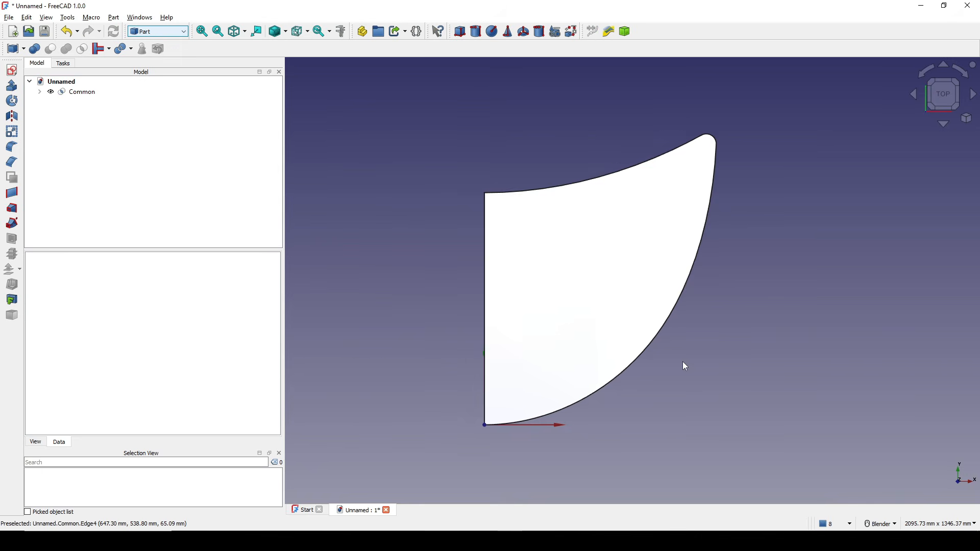
# Create a new sketch on the XY plane with no offset
pyautogui.moveTo(684, 365)
pyautogui.mouseDown(button='middle')
pyautogui.moveTo(706, 429)
pyautogui.moveTo(603, 321)
pyautogui.moveTo(783, 233)
pyautogui.moveTo(952, 210)
pyautogui.mouseUp(button='middle')
pyautogui.click(11, 70)
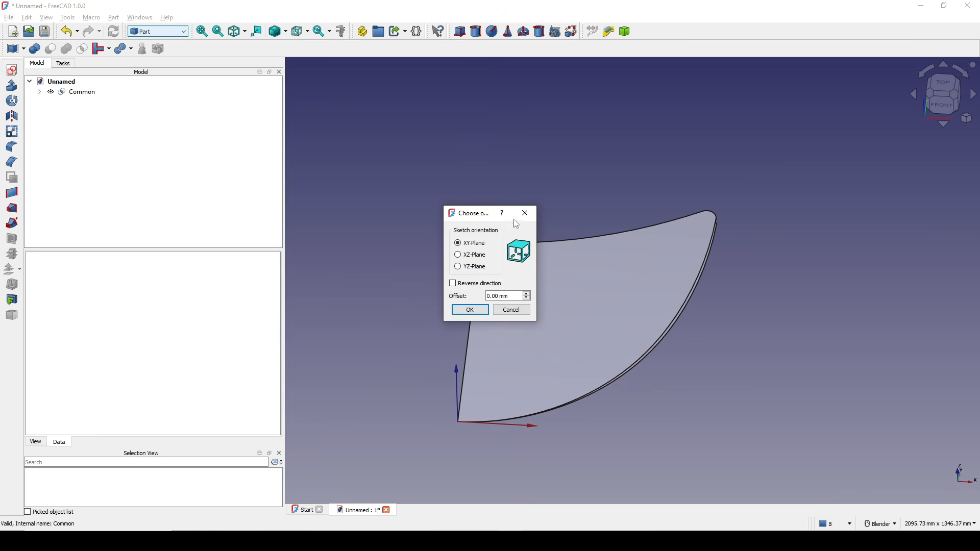
pyautogui.click(469, 310)
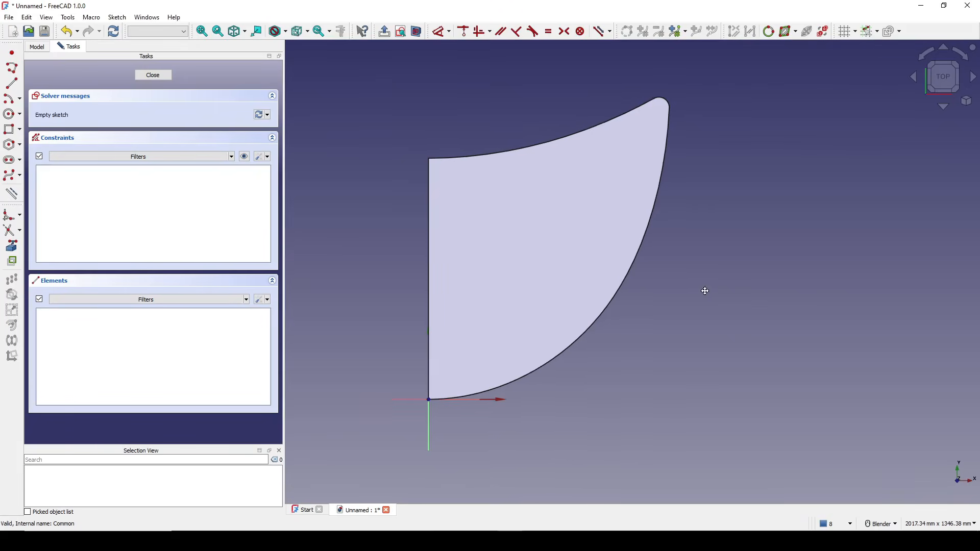
# Link the shape's upper and lower curved edges as external geometry and switch the sketch to section view
pyautogui.click(12, 246)
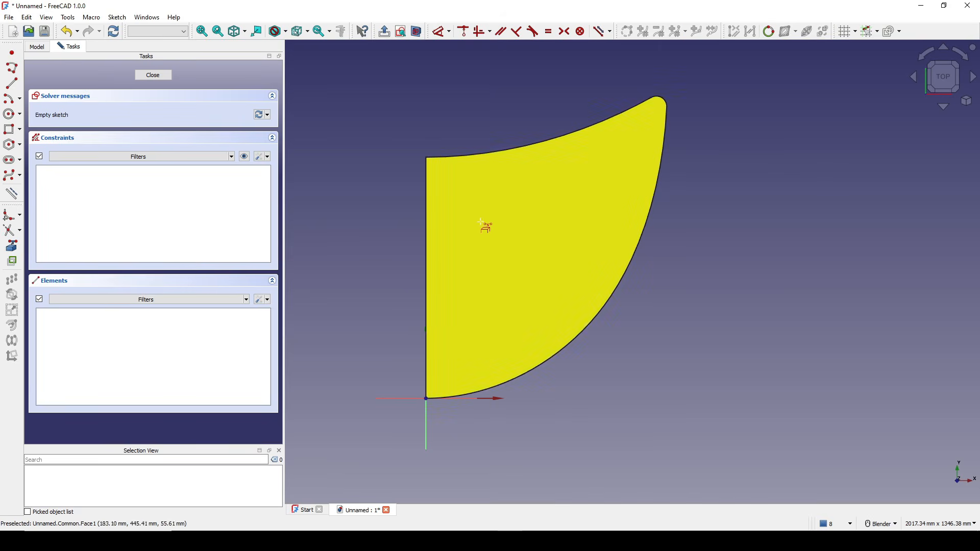
pyautogui.click(517, 150)
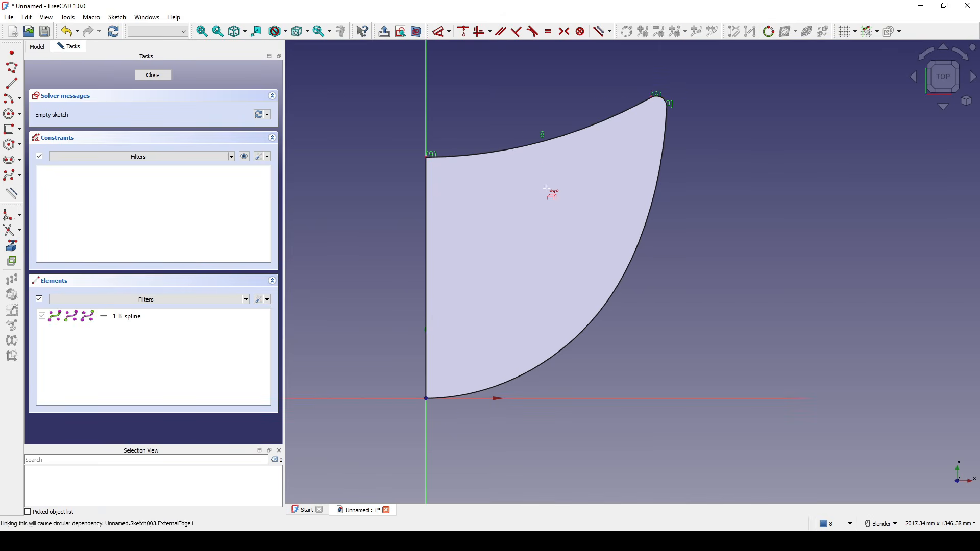
pyautogui.click(576, 341)
pyautogui.keyDown('shift'); pyautogui.moveTo(674, 283); pyautogui.dragTo(667, 315, button='middle'); pyautogui.keyUp('shift')
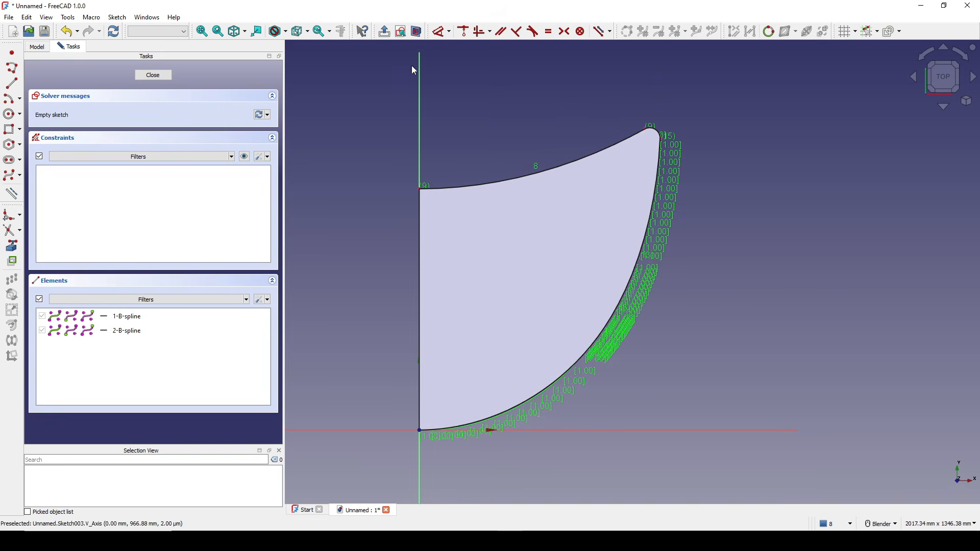
pyautogui.click(415, 31)
pyautogui.keyDown('shift'); pyautogui.moveTo(638, 184); pyautogui.dragTo(632, 183, button='middle'); pyautogui.keyUp('shift')
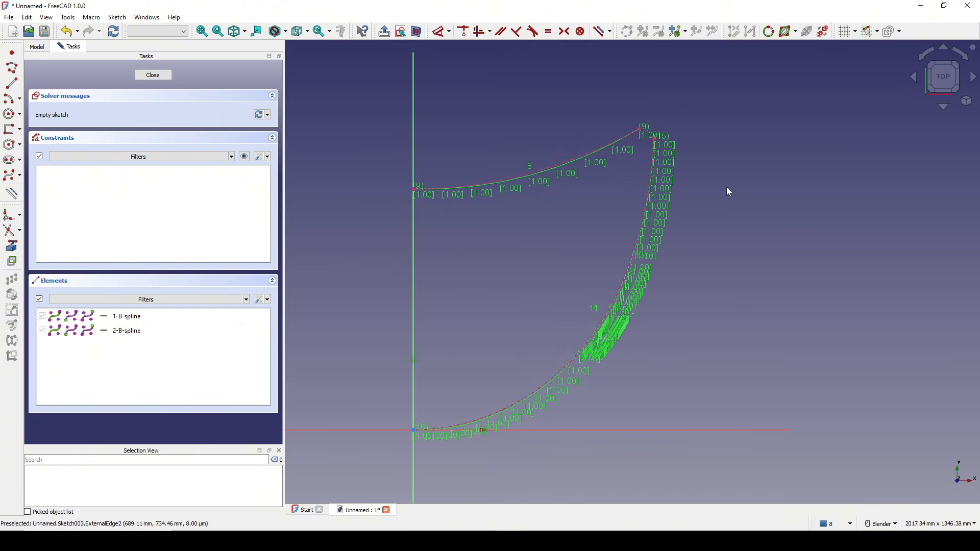
# Draw a three-point B-spline by control points, crossing both curved edges and ending on the horizontal axis about 327 mm from the vertical axis
pyautogui.click(11, 175)
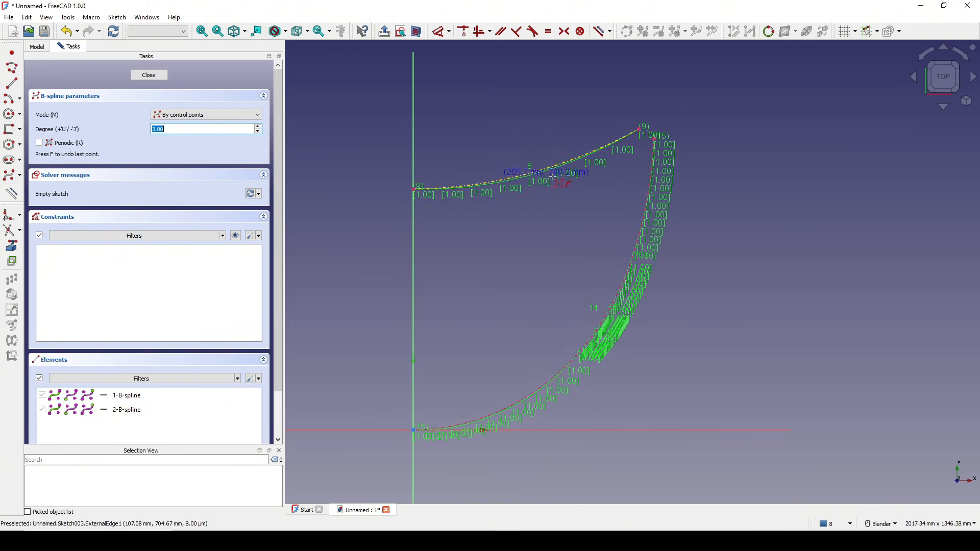
pyautogui.click(526, 129)
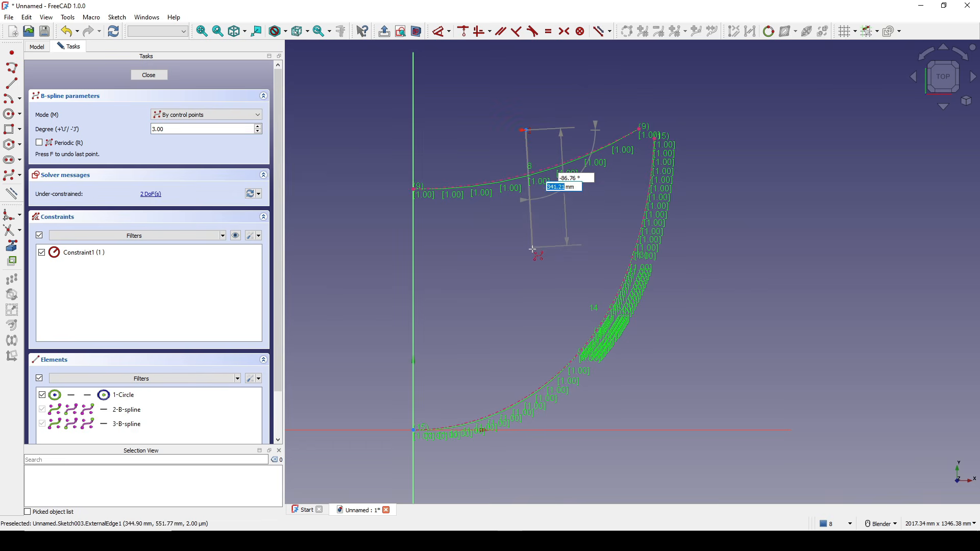
pyautogui.click(532, 271)
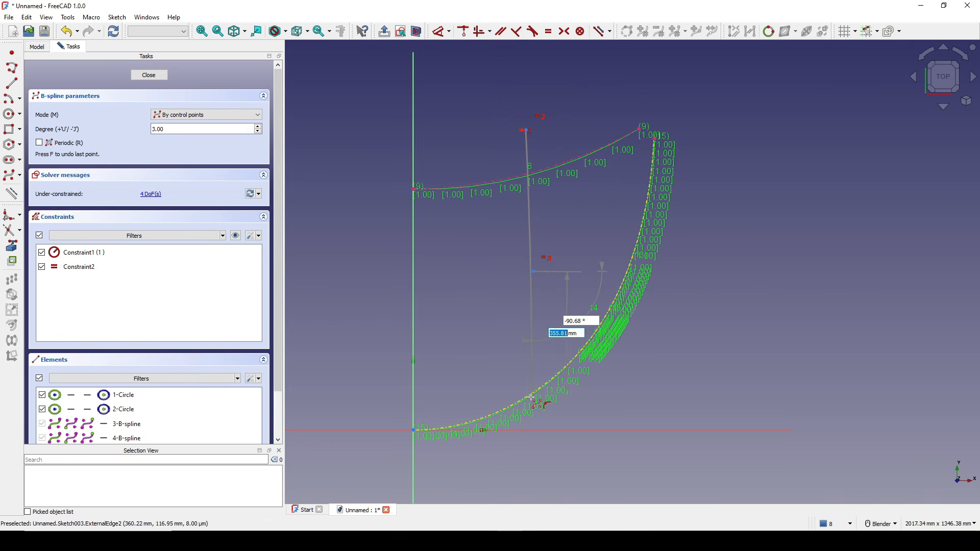
pyautogui.click(525, 430)
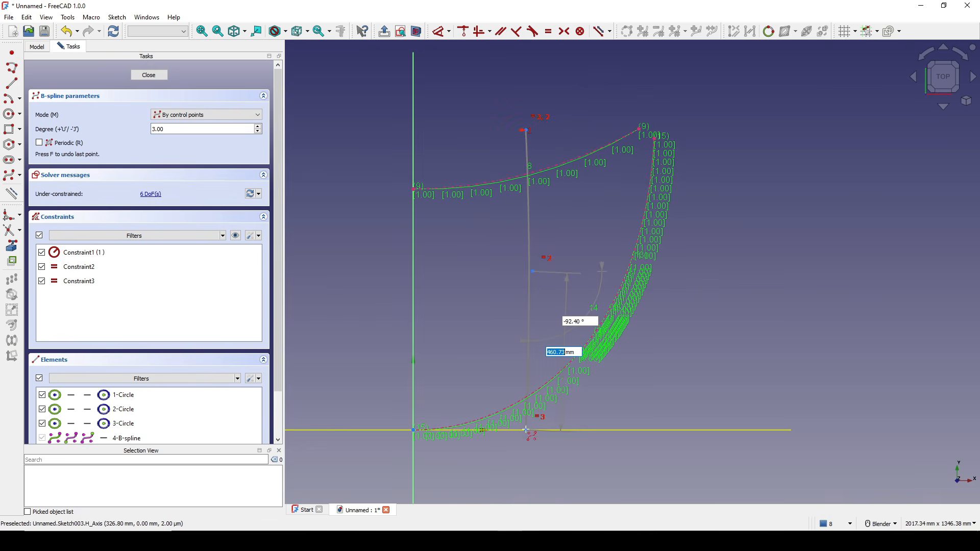
pyautogui.rightClick(606, 407)
# Draw a second three-point B-spline beside the first, from above the upper edge to the horizontal axis about 468 mm from the vertical axis
pyautogui.click(589, 112)
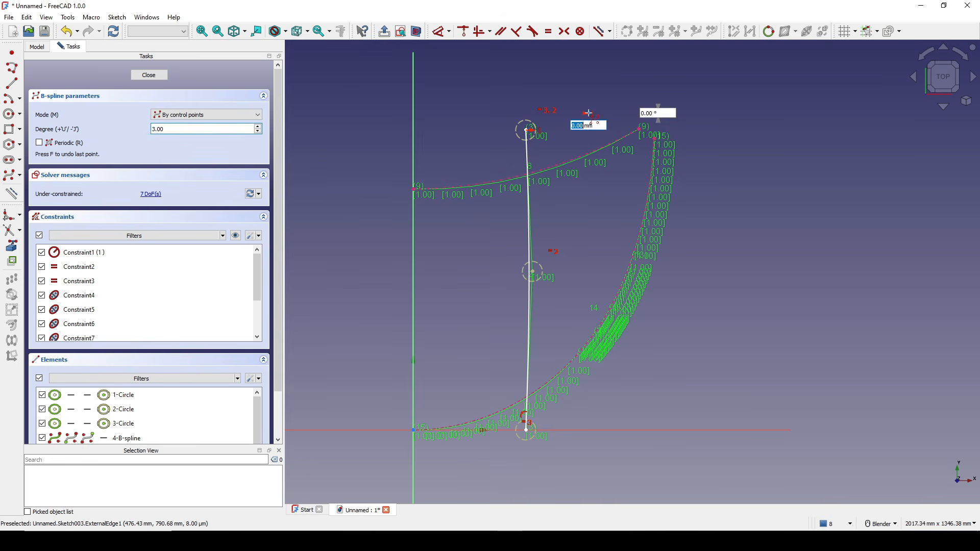
pyautogui.click(587, 261)
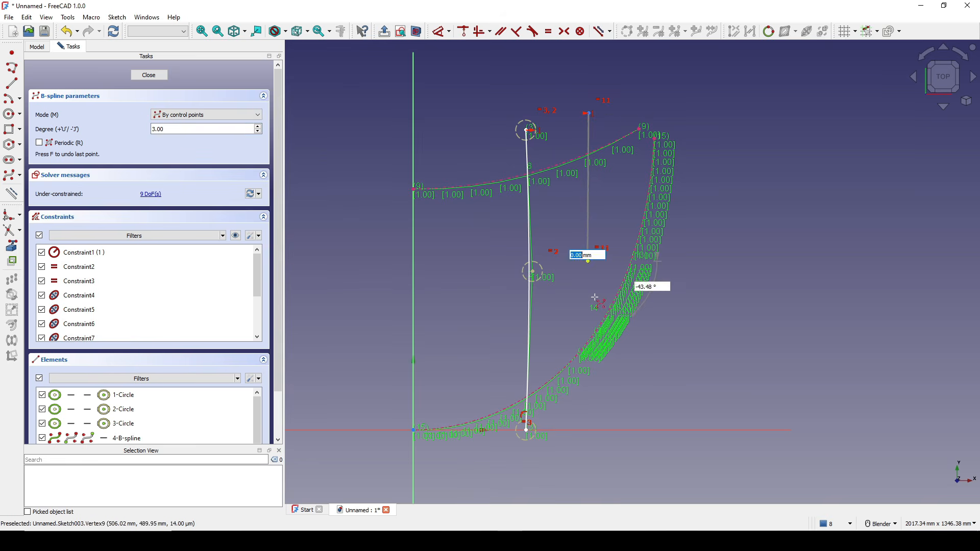
pyautogui.click(575, 429)
pyautogui.rightClick(683, 387)
pyautogui.rightClick(700, 387)
# Bow both B-splines outward, away from the vertical axis, by moving their middle control points
pyautogui.keyDown('shift'); pyautogui.moveTo(678, 328); pyautogui.dragTo(659, 334, button='middle'); pyautogui.keyUp('shift')
pyautogui.moveTo(512, 278); pyautogui.dragTo(541, 289)
pyautogui.keyDown('shift'); pyautogui.moveTo(628, 300); pyautogui.dragTo(621, 303, button='middle'); pyautogui.keyUp('shift')
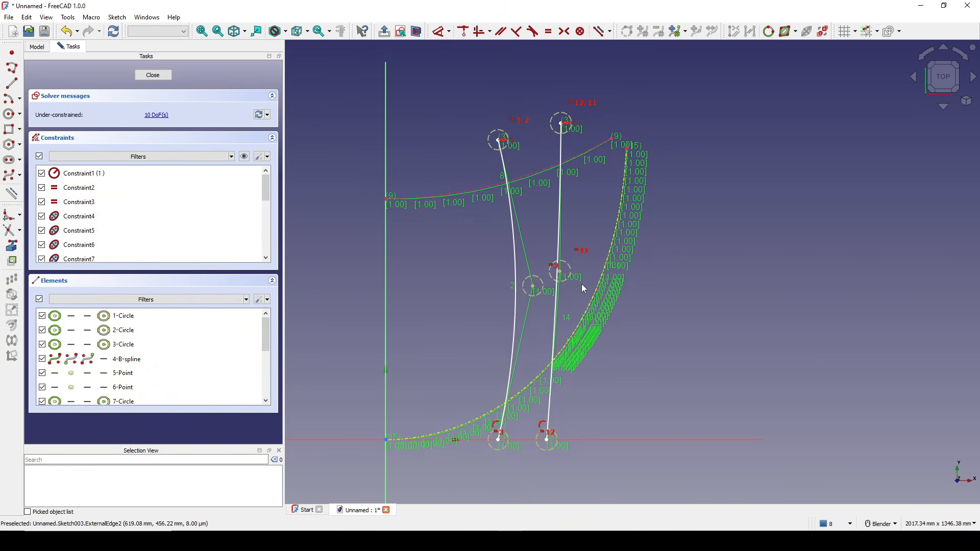
pyautogui.moveTo(559, 271); pyautogui.dragTo(577, 278)
pyautogui.keyDown('shift'); pyautogui.moveTo(774, 284); pyautogui.dragTo(767, 286, button='middle'); pyautogui.keyUp('shift')
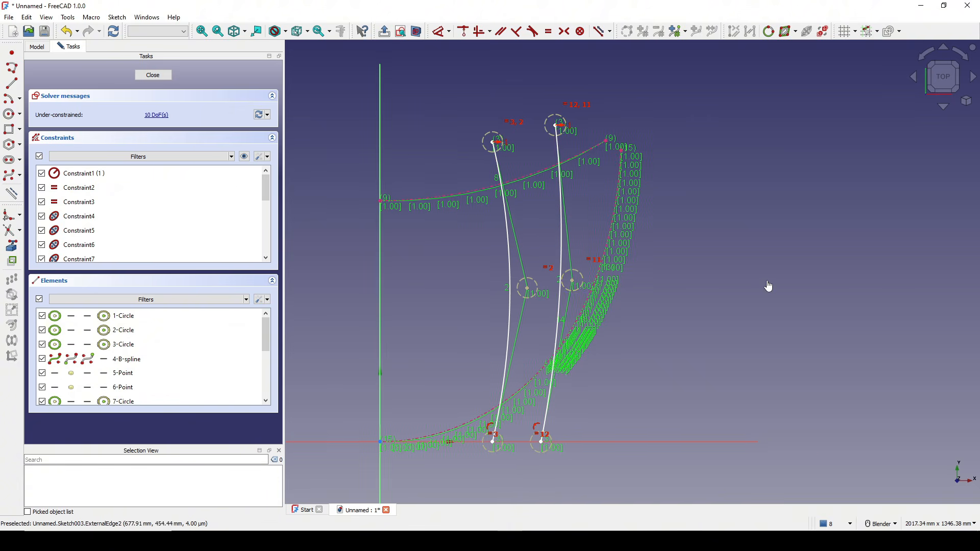
# Align the upper end points of the two B-splines with a horizontal constraint
pyautogui.keyDown('shift'); pyautogui.moveTo(569, 254); pyautogui.dragTo(621, 257, button='middle'); pyautogui.keyUp('shift')
pyautogui.click(546, 151)
pyautogui.scroll(3, 611, 131)
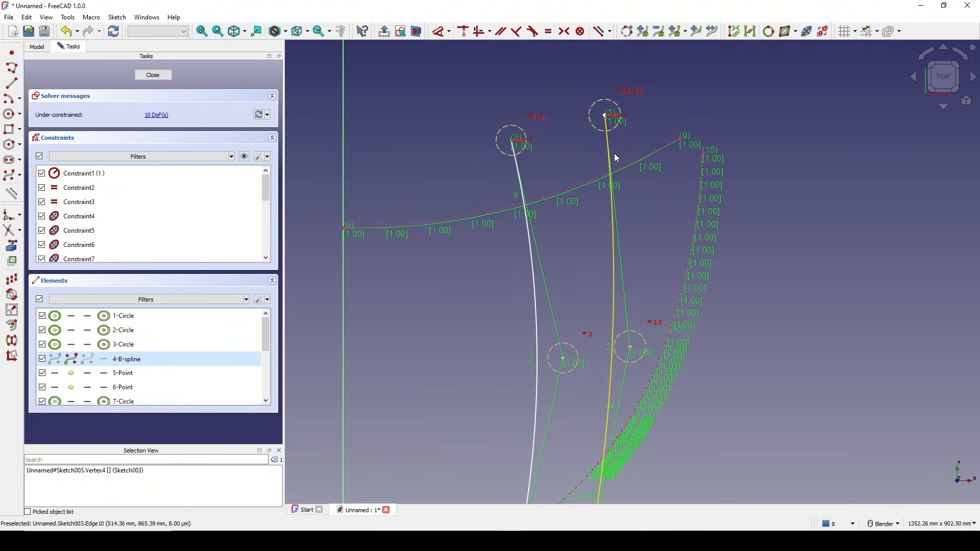
pyautogui.click(606, 127)
pyautogui.scroll(-3, 599, 153)
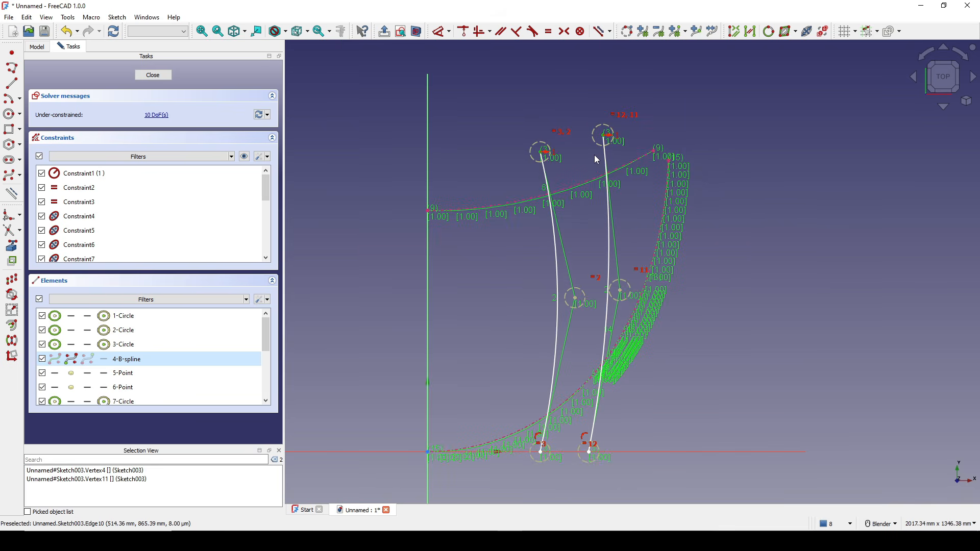
pyautogui.press('h')
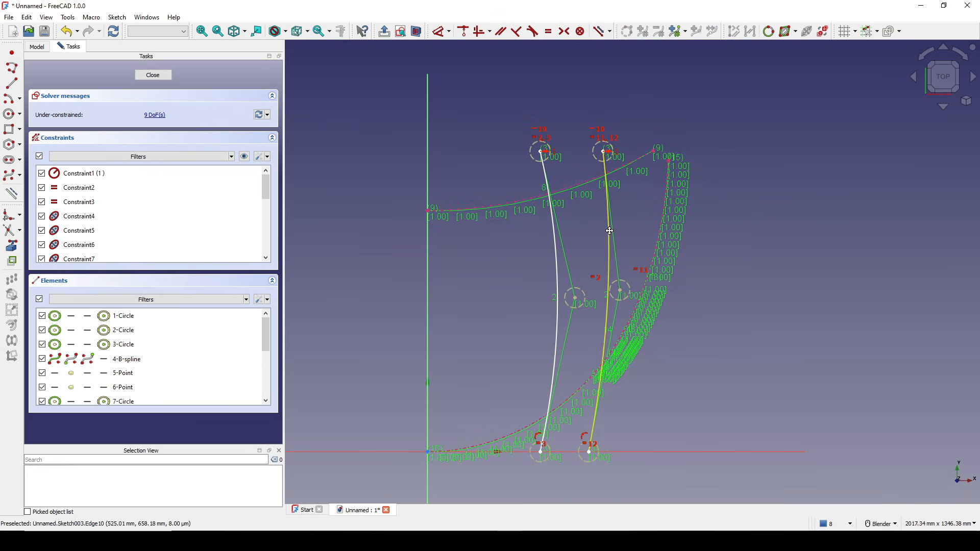
# Align the middle control points of the two B-splines with a horizontal constraint
pyautogui.keyDown('shift'); pyautogui.moveTo(557, 263); pyautogui.dragTo(581, 310, button='middle'); pyautogui.keyUp('shift')
pyautogui.click(598, 345)
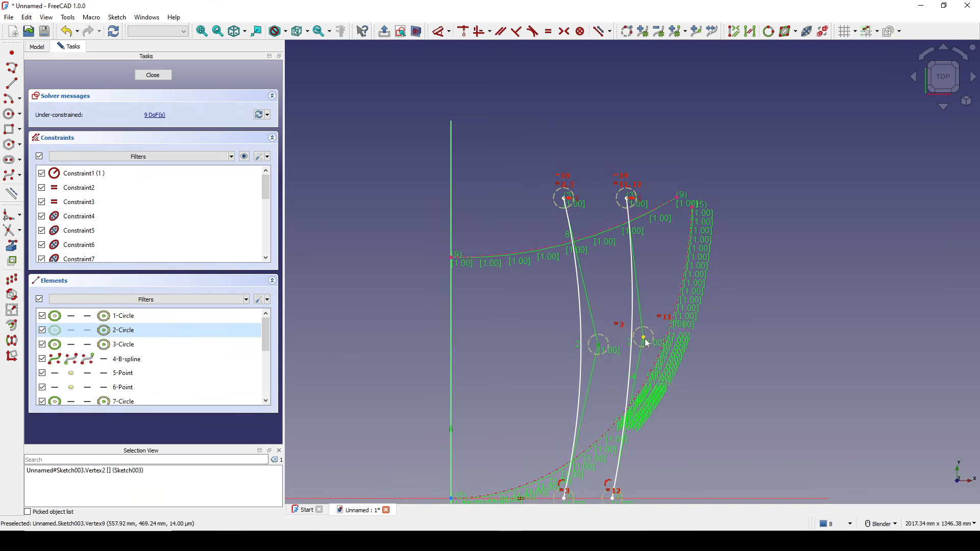
pyautogui.press('h')
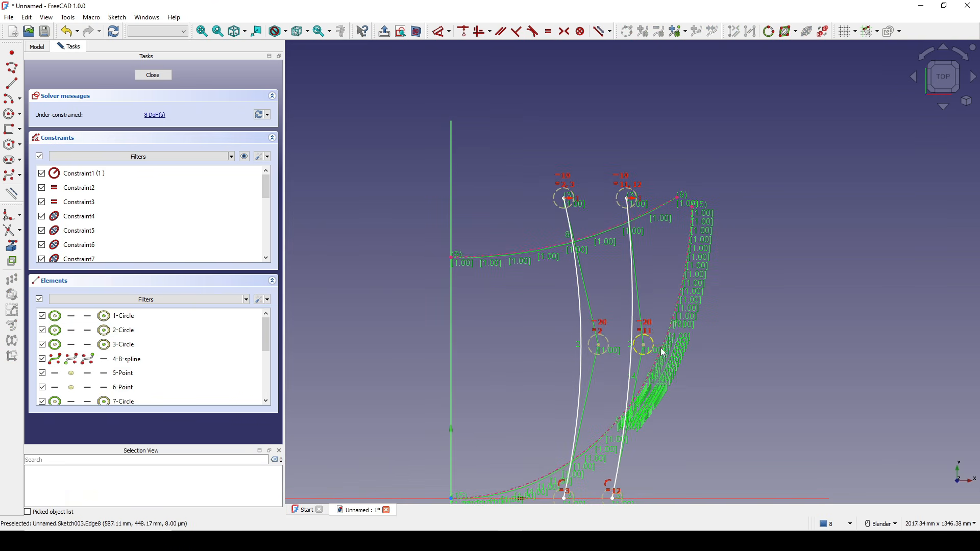
# Constrain the first B-spline's upper end point to 450 mm horizontally from the vertical axis
pyautogui.keyDown('shift'); pyautogui.moveTo(680, 347); pyautogui.dragTo(669, 271, button='middle'); pyautogui.keyUp('shift')
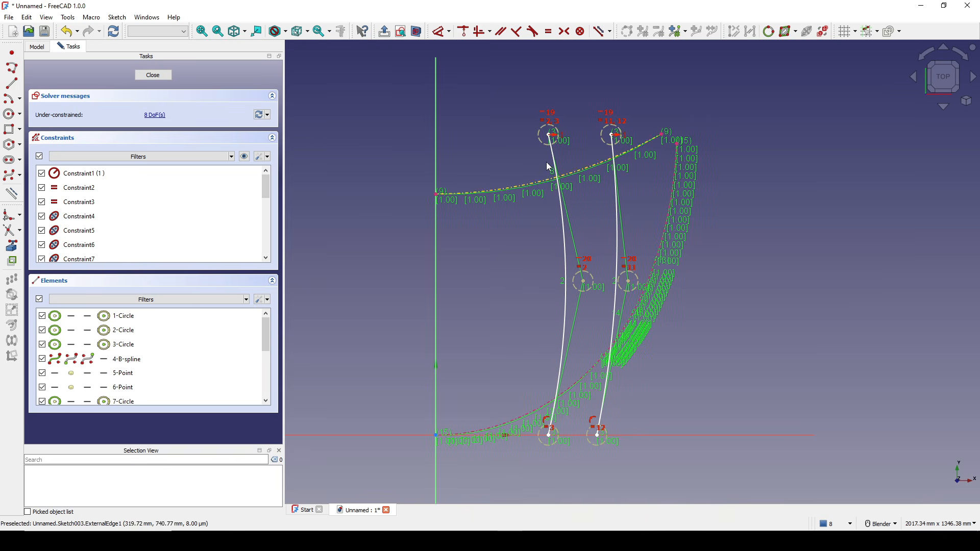
pyautogui.click(551, 141)
pyautogui.press('l')
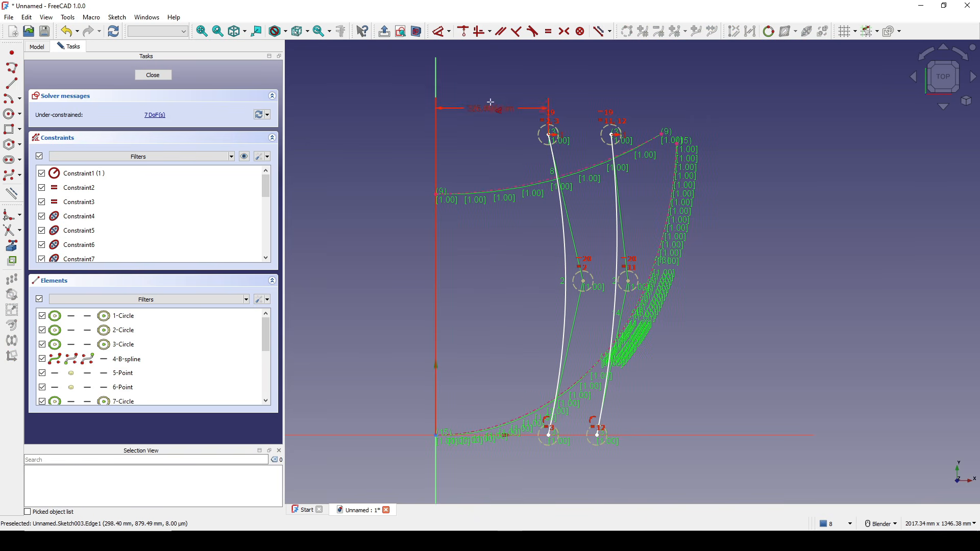
pyautogui.click(494, 92)
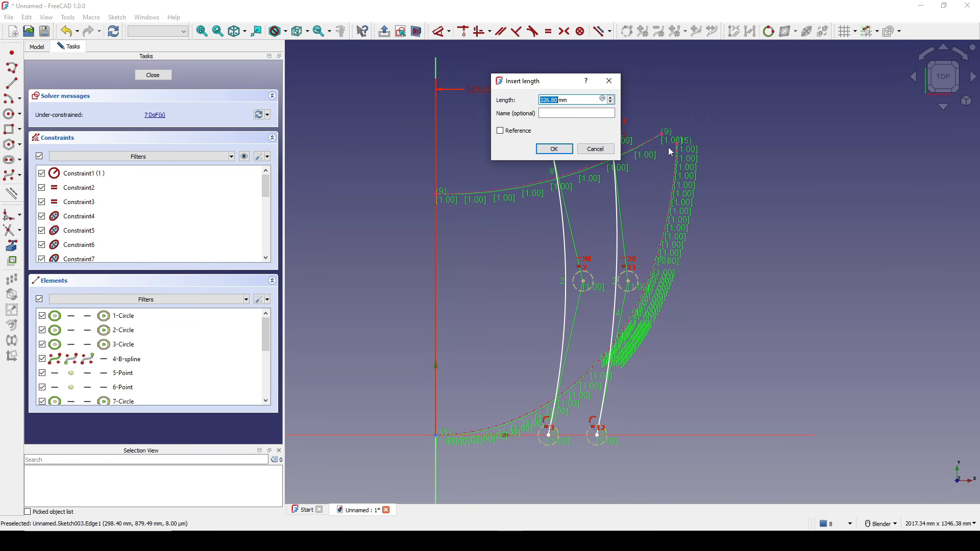
pyautogui.write('450')
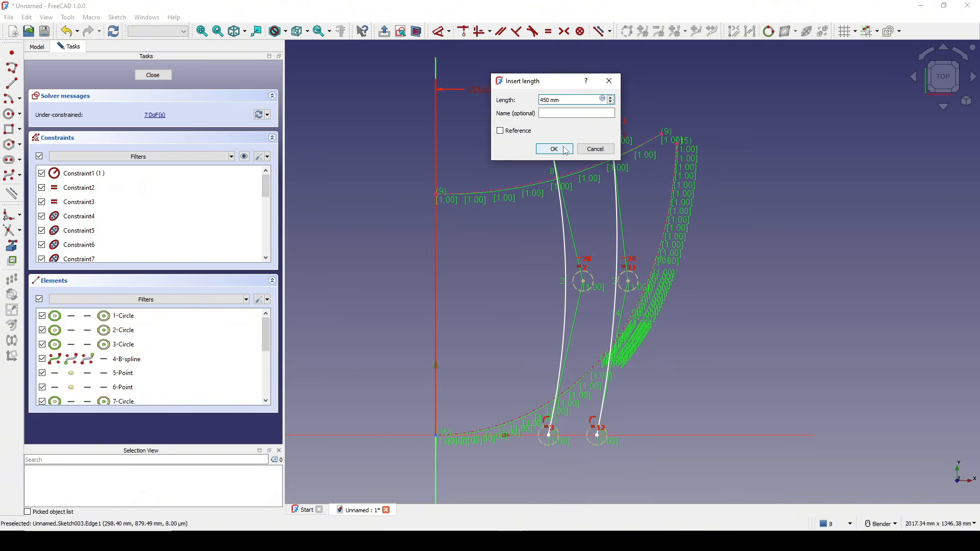
pyautogui.click(565, 150)
# Constrain the first B-spline's upper end point to a height of 850 mm above the horizontal axis
pyautogui.keyDown('shift'); pyautogui.moveTo(624, 212); pyautogui.dragTo(608, 180, button='middle'); pyautogui.keyUp('shift')
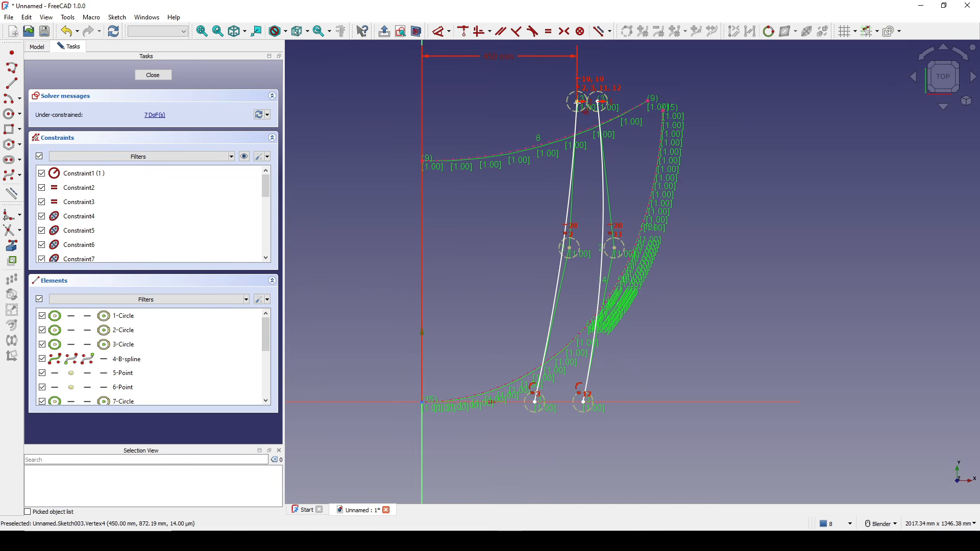
pyautogui.click(577, 102)
pyautogui.click(361, 224)
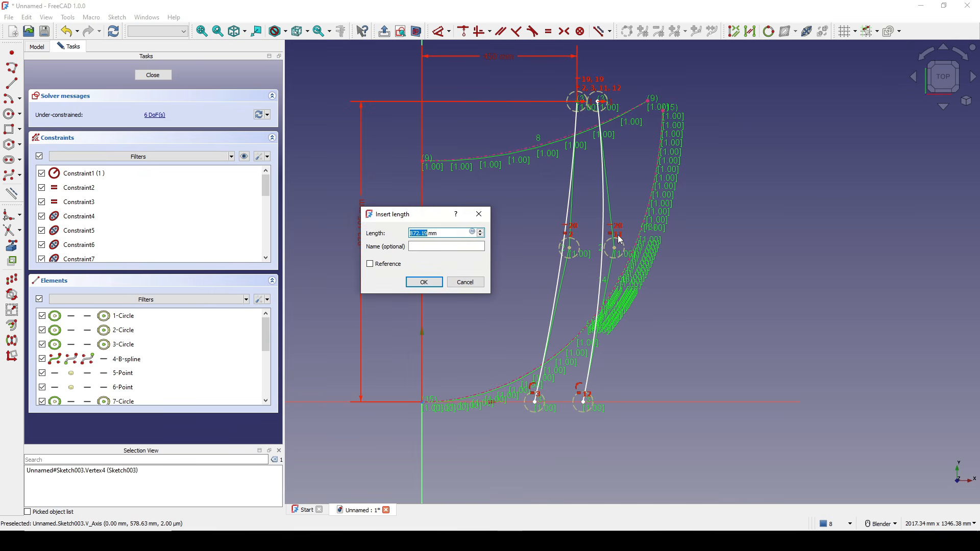
pyautogui.write('850')
pyautogui.press('Return')
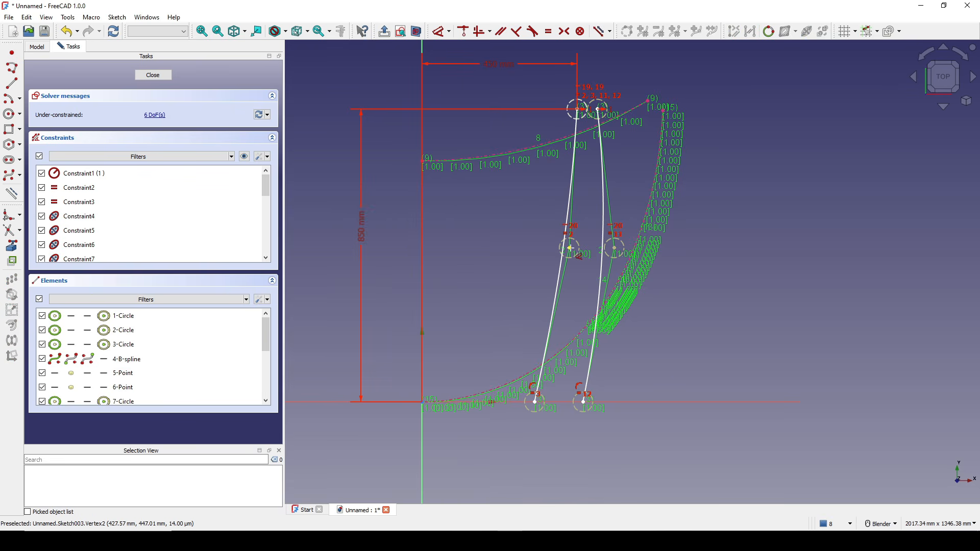
# Constrain the first B-spline's middle control point to 450 mm above the horizontal axis
pyautogui.click(569, 248)
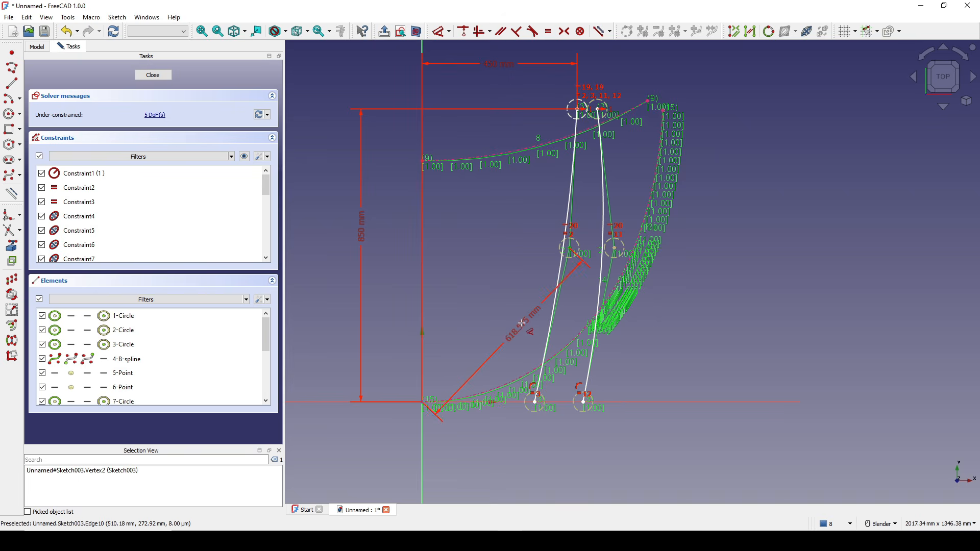
pyautogui.click(635, 402)
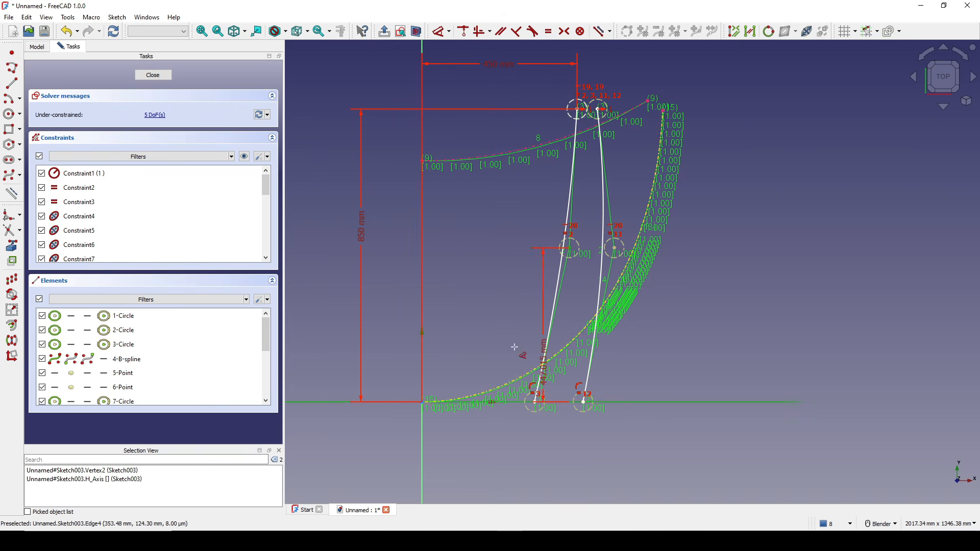
pyautogui.click(471, 337)
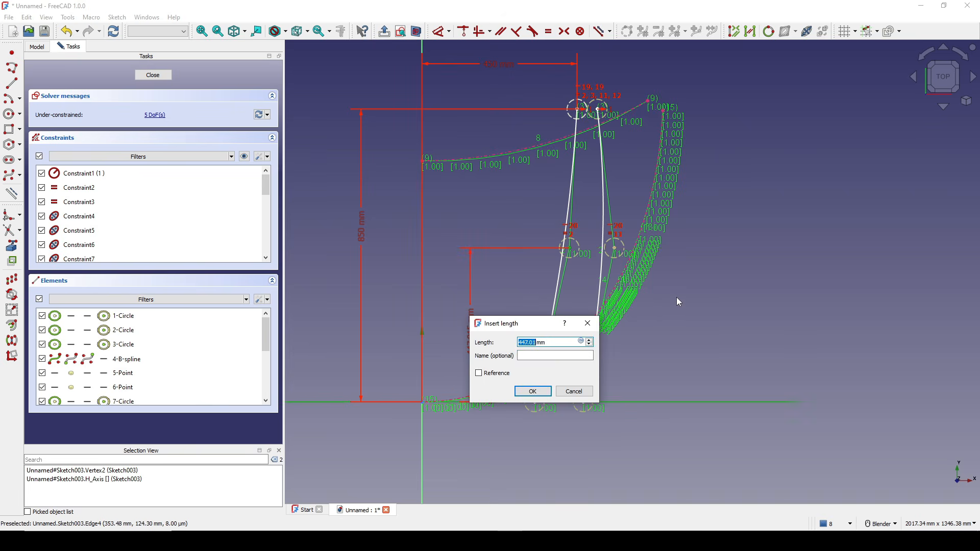
pyautogui.write('450')
pyautogui.click(544, 395)
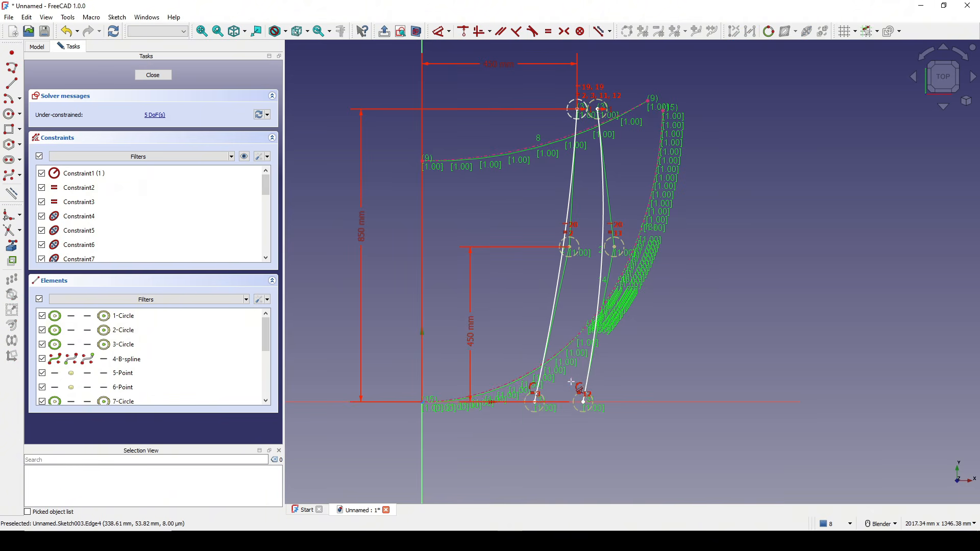
# Constrain the first B-spline's middle control point to 500 mm horizontally from the vertical axis
pyautogui.click(570, 246)
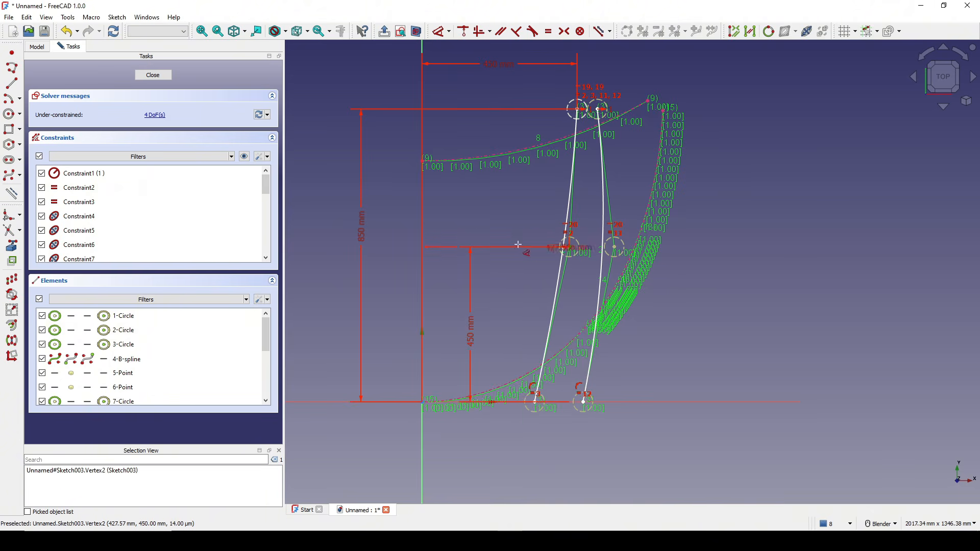
pyautogui.click(499, 229)
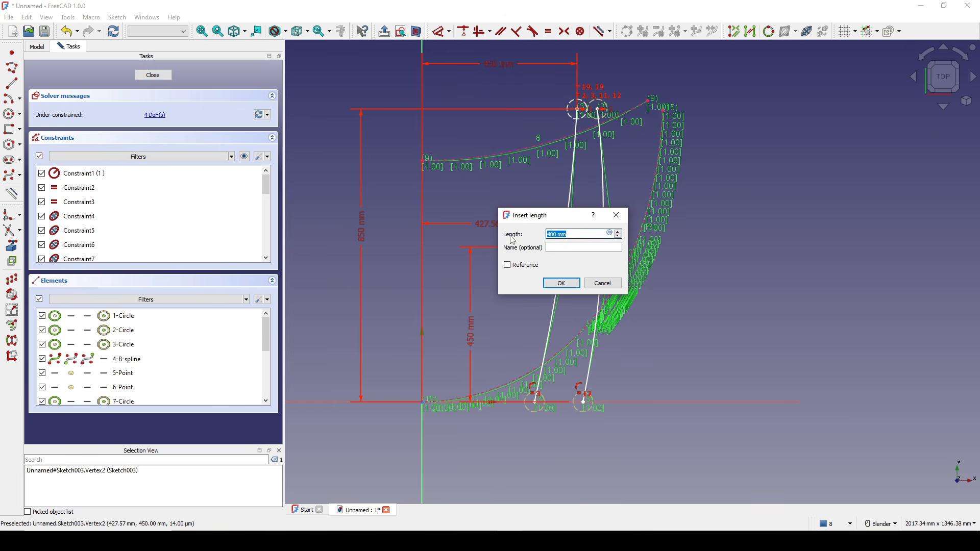
pyautogui.click(561, 284)
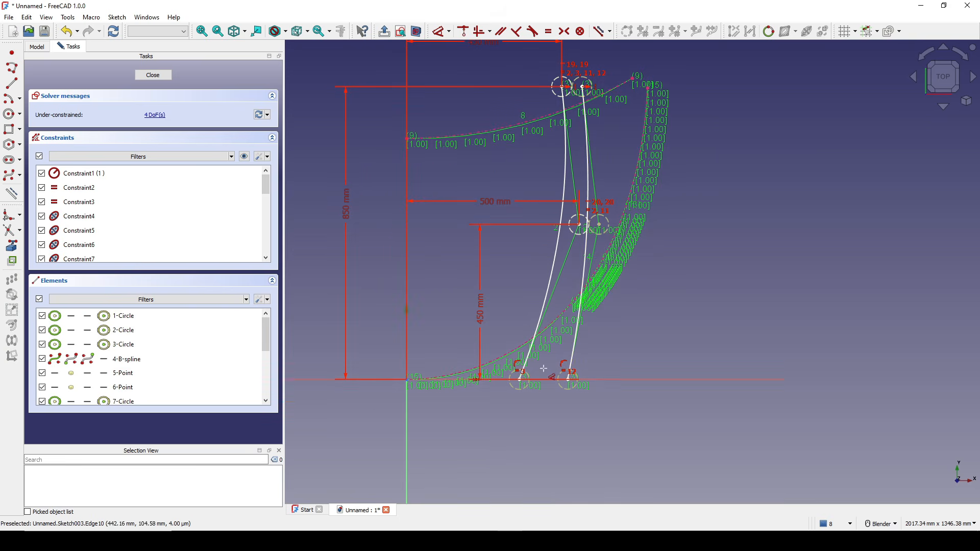
# Constrain the first B-spline's lower end point to 400 mm horizontally from the vertical axis
pyautogui.click(521, 380)
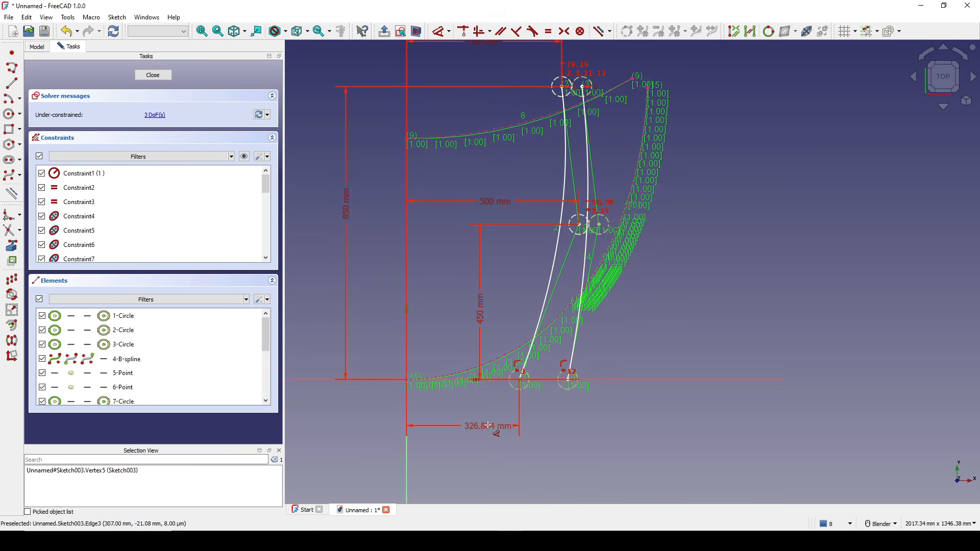
pyautogui.click(489, 426)
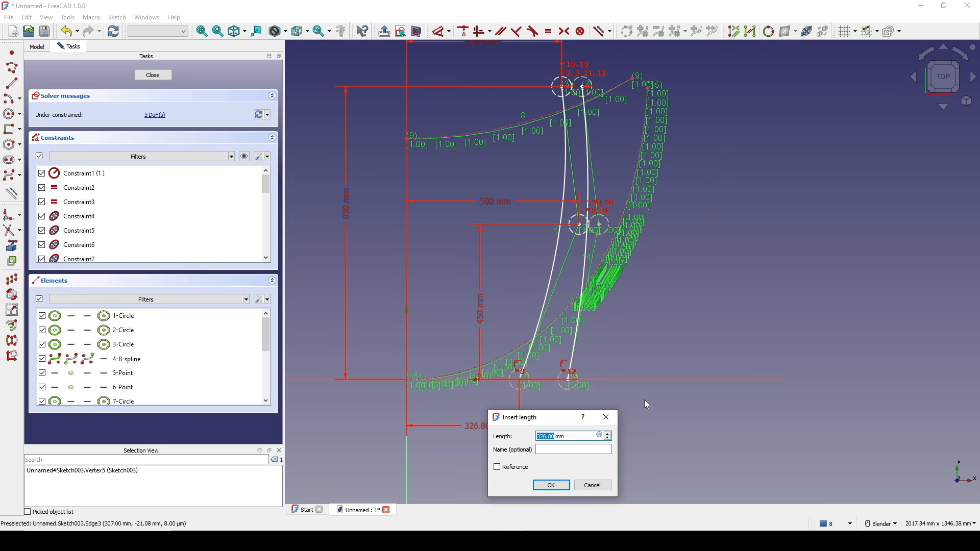
pyautogui.write('400')
pyautogui.click(551, 485)
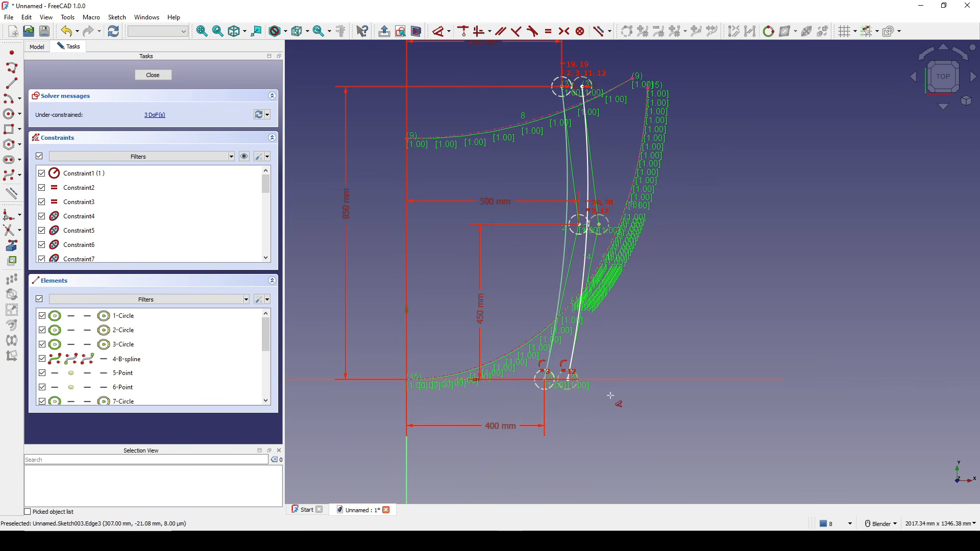
# Set the distance between the lower end points of the two B-splines to 20 mm
pyautogui.scroll(5, 561, 390)
pyautogui.scroll(2, 551, 397)
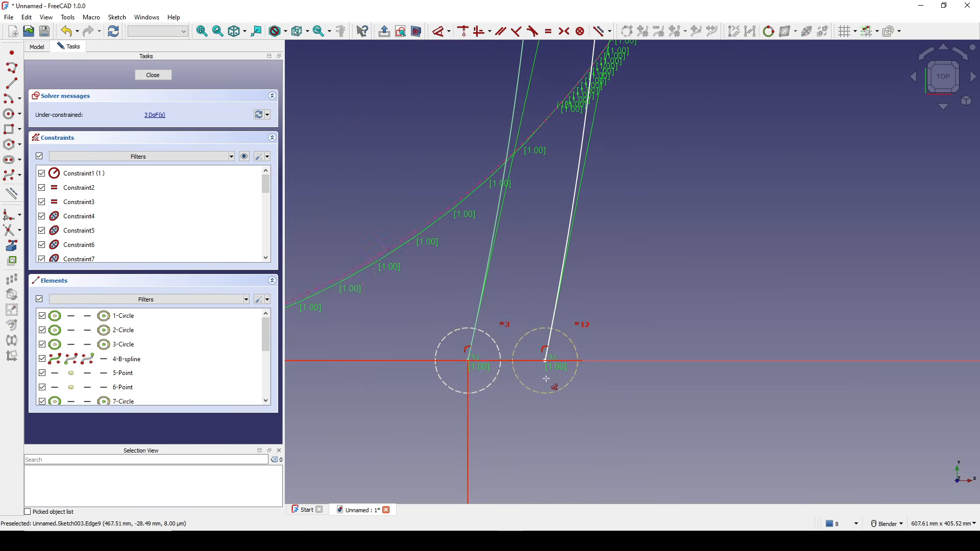
pyautogui.click(545, 361)
pyautogui.click(469, 361)
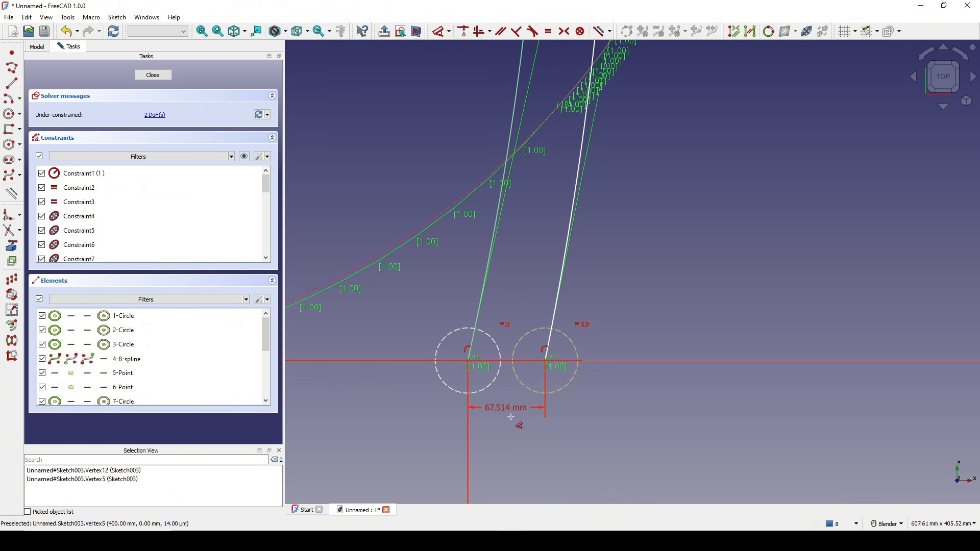
pyautogui.click(531, 454)
pyautogui.write('20mm')
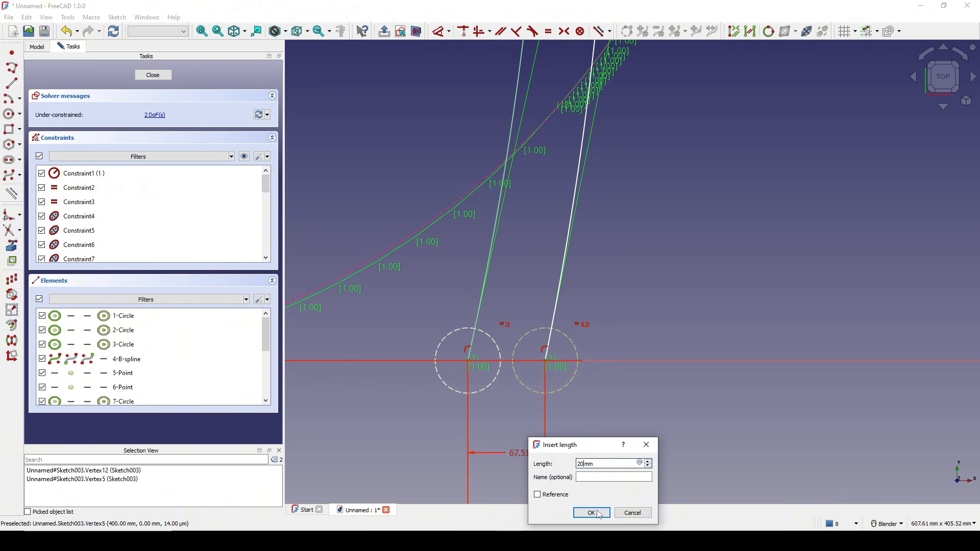
pyautogui.click(591, 512)
# Set the distance between the middle control points of the two B-splines to 100 mm
pyautogui.scroll(-3, 582, 408)
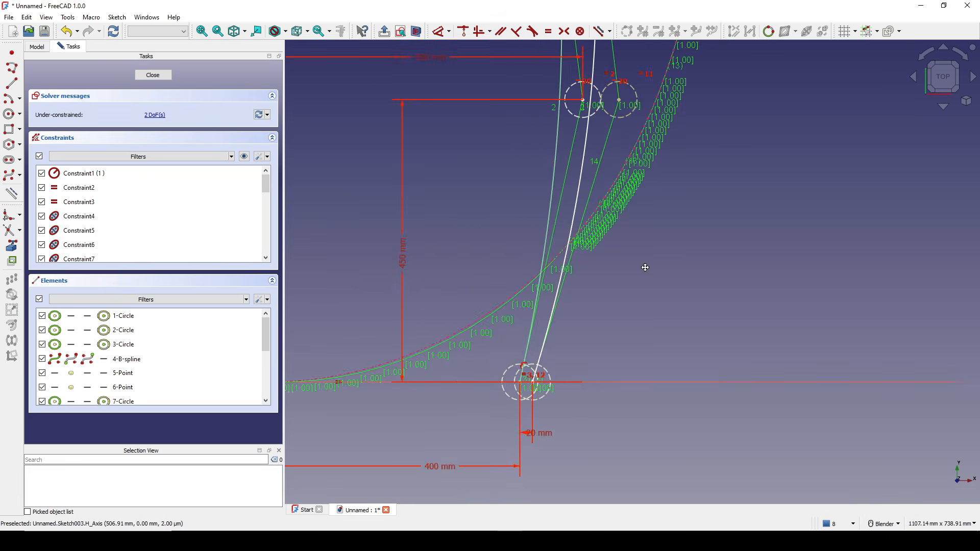
pyautogui.keyDown('shift'); pyautogui.moveTo(642, 167); pyautogui.dragTo(586, 326, button='middle'); pyautogui.keyUp('shift')
pyautogui.click(560, 262)
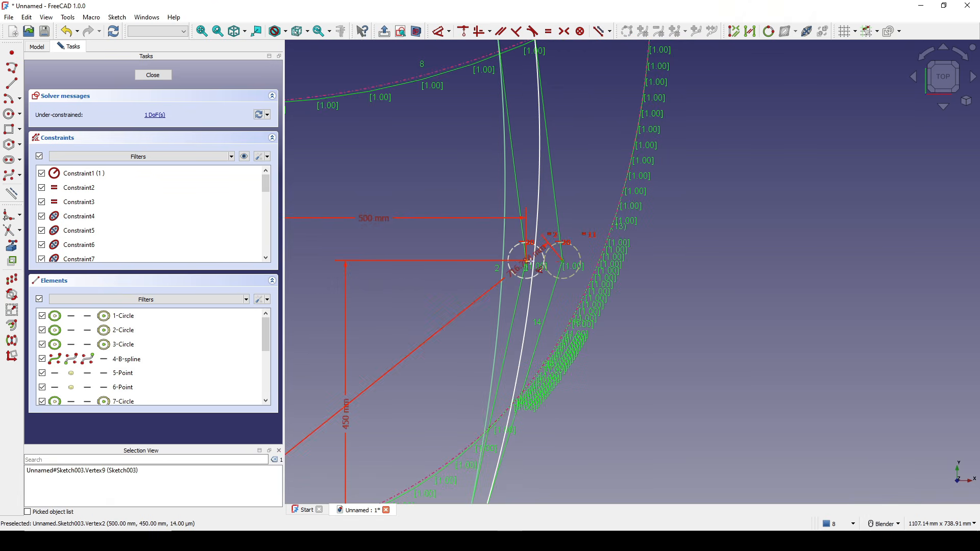
pyautogui.click(526, 260)
pyautogui.press('l')
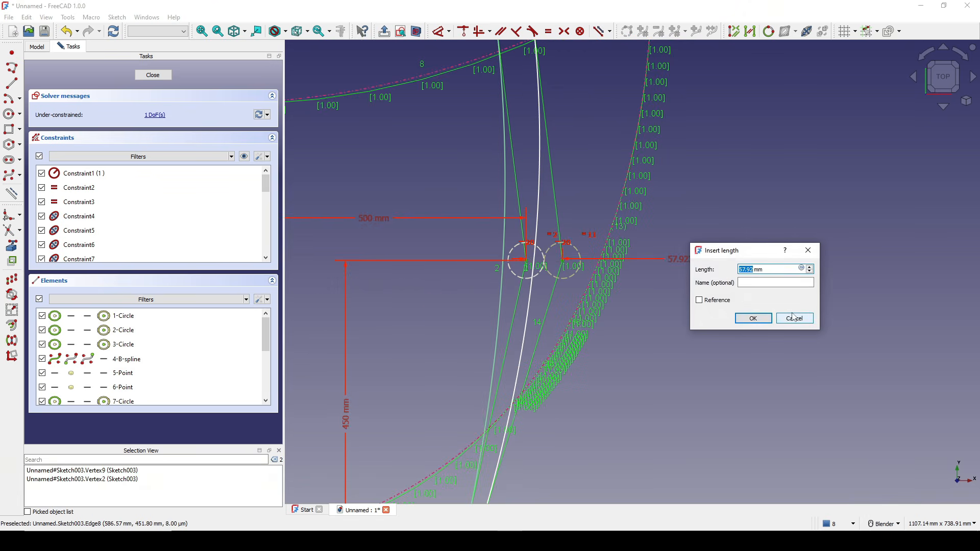
pyautogui.write('100')
pyautogui.click(753, 318)
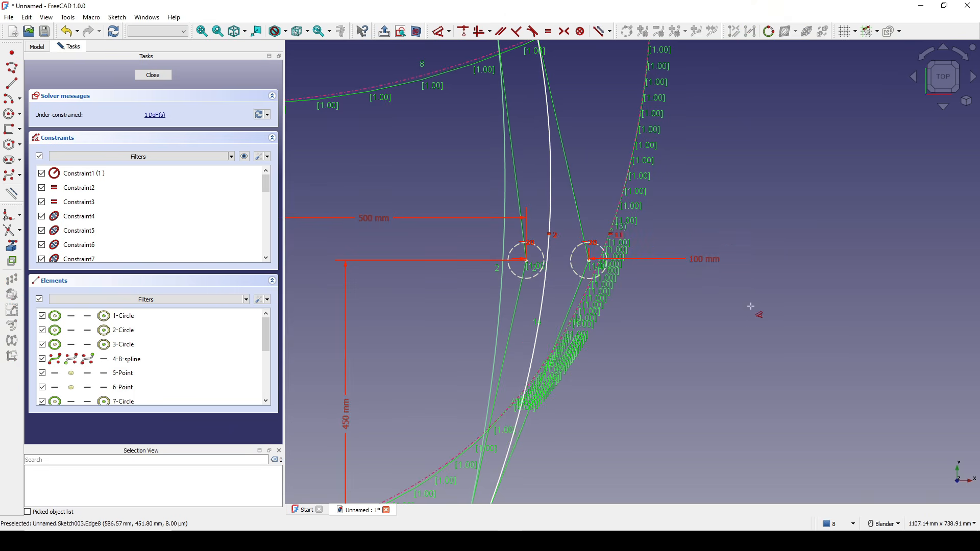
# Constrain the horizontal distance between the upper end points of the two B-splines to 150 mm
pyautogui.scroll(-2, 752, 229)
pyautogui.keyDown('shift'); pyautogui.moveTo(752, 229); pyautogui.dragTo(700, 382, button='middle'); pyautogui.keyUp('shift')
pyautogui.scroll(3, 555, 252)
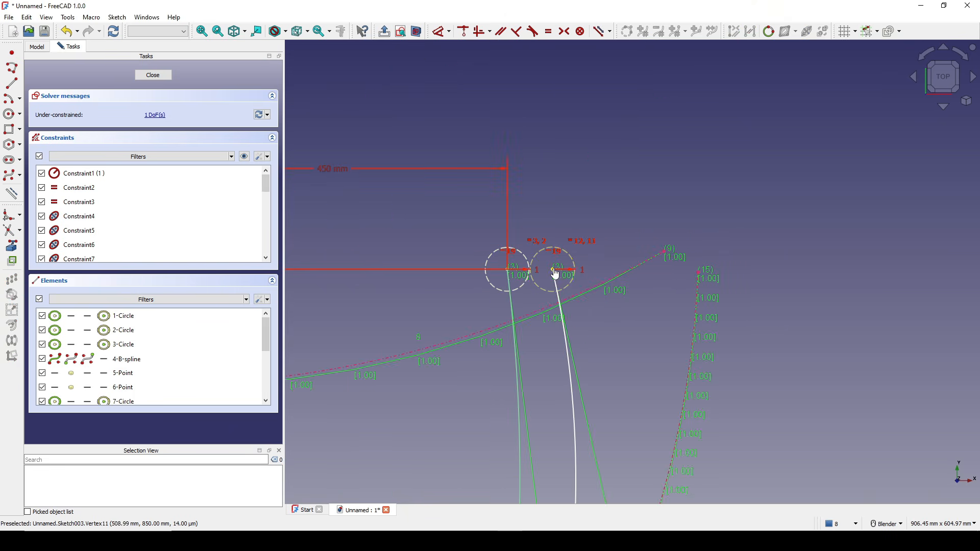
pyautogui.click(553, 271)
pyautogui.click(507, 269)
pyautogui.click(586, 196)
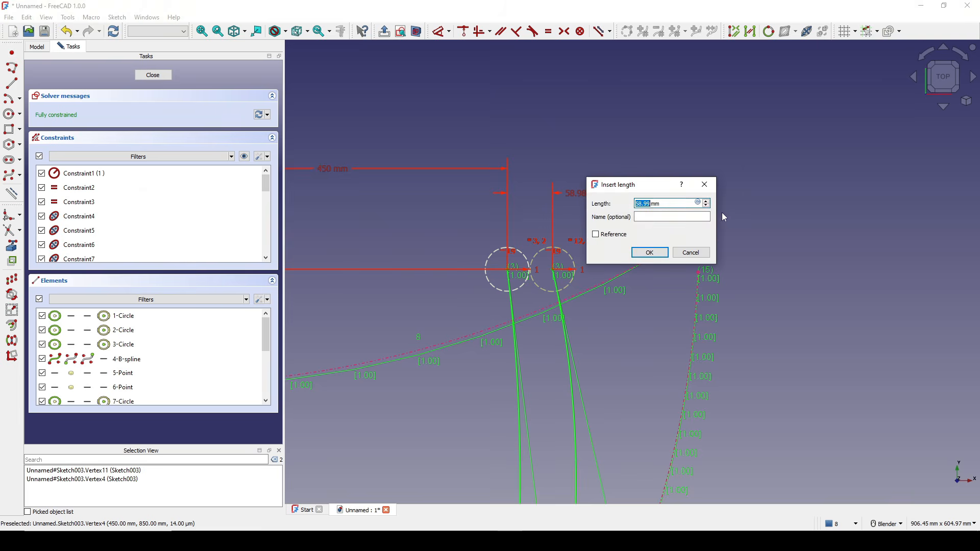
pyautogui.write('150')
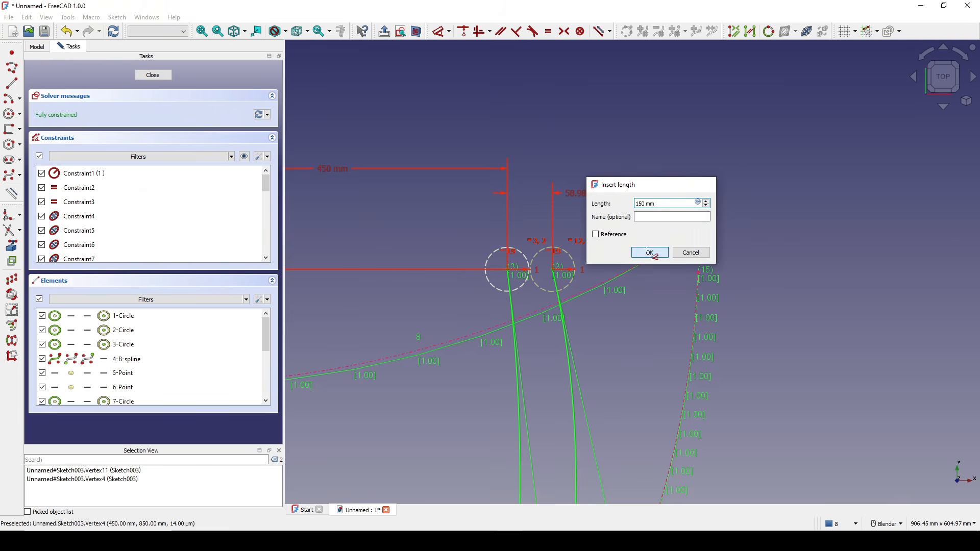
pyautogui.click(648, 252)
# Set the horizontal distance of the first B-spline's middle control point from the vertical axis to 450 mm
pyautogui.scroll(-5, 752, 268)
pyautogui.scroll(2, 773, 224)
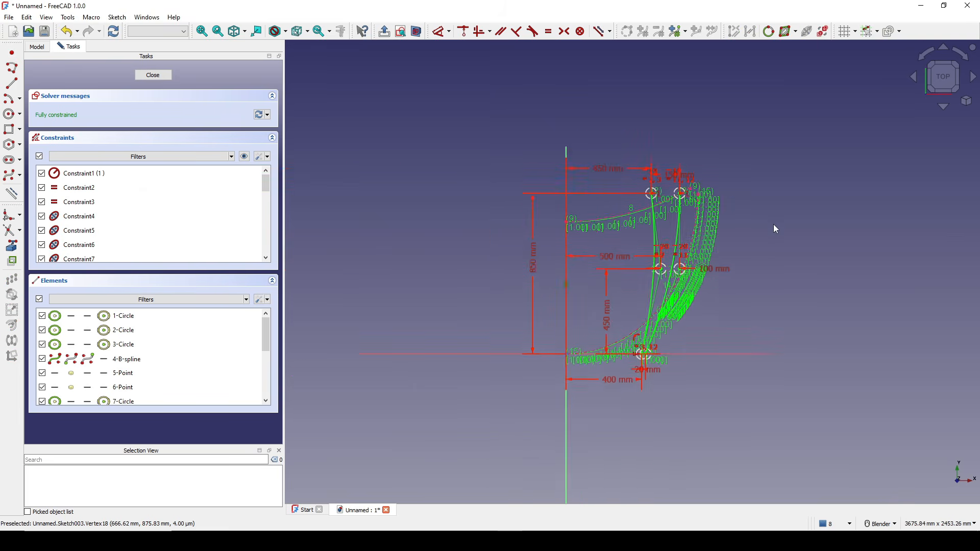
pyautogui.scroll(1, 760, 231)
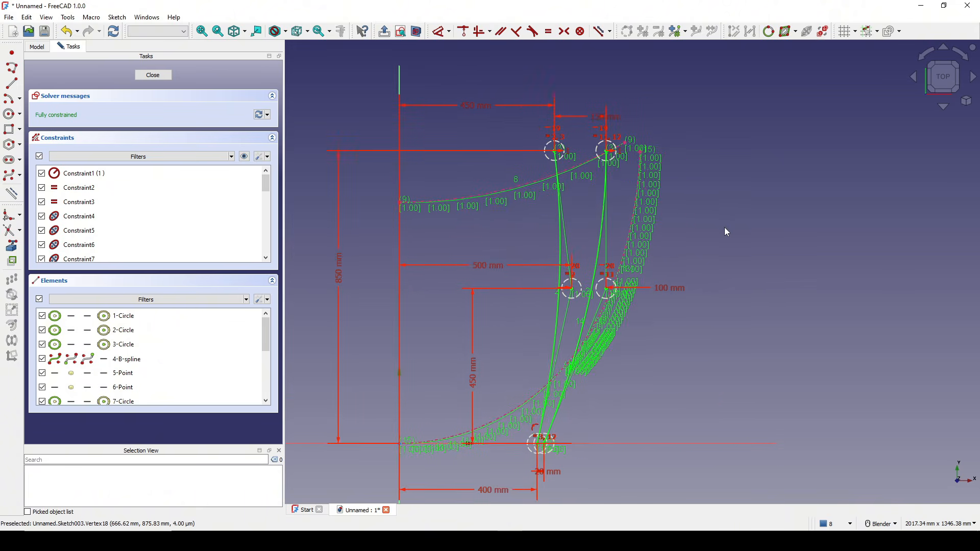
pyautogui.click(523, 265)
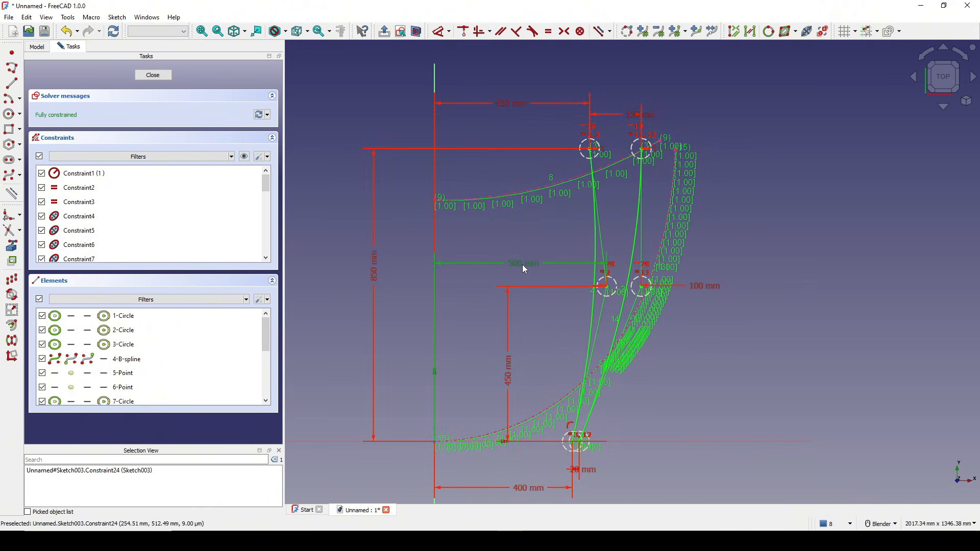
pyautogui.doubleClick(524, 267)
pyautogui.write('450')
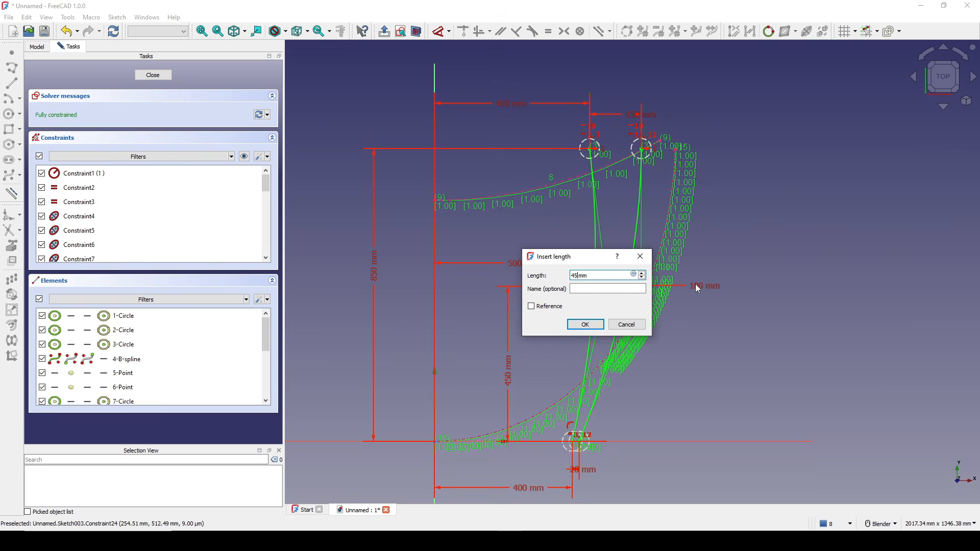
pyautogui.click(585, 324)
# Set the horizontal distance of the first B-spline's lower end point from the vertical axis to 300 mm
pyautogui.keyDown('shift'); pyautogui.moveTo(632, 321); pyautogui.dragTo(646, 301, button='middle'); pyautogui.keyUp('shift')
pyautogui.doubleClick(544, 468)
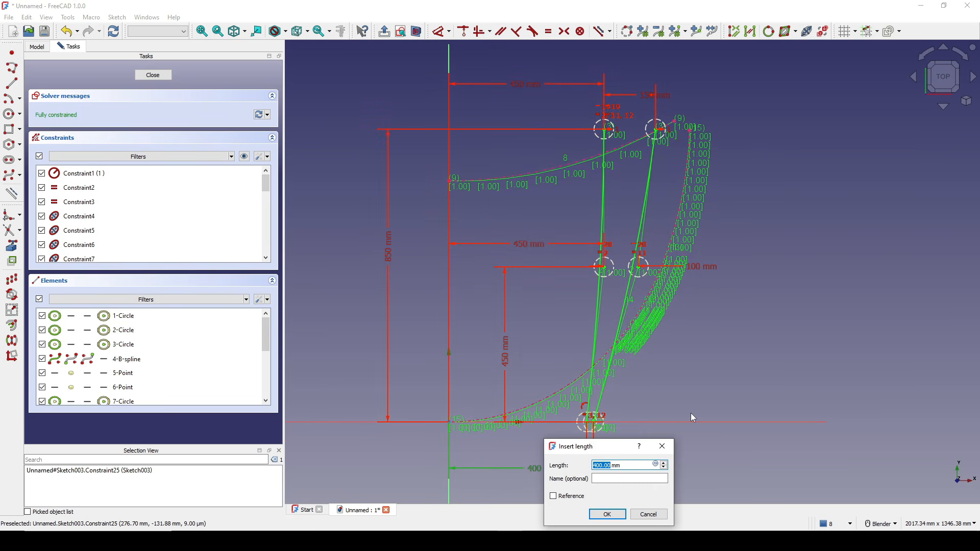
pyautogui.write('300')
pyautogui.click(615, 513)
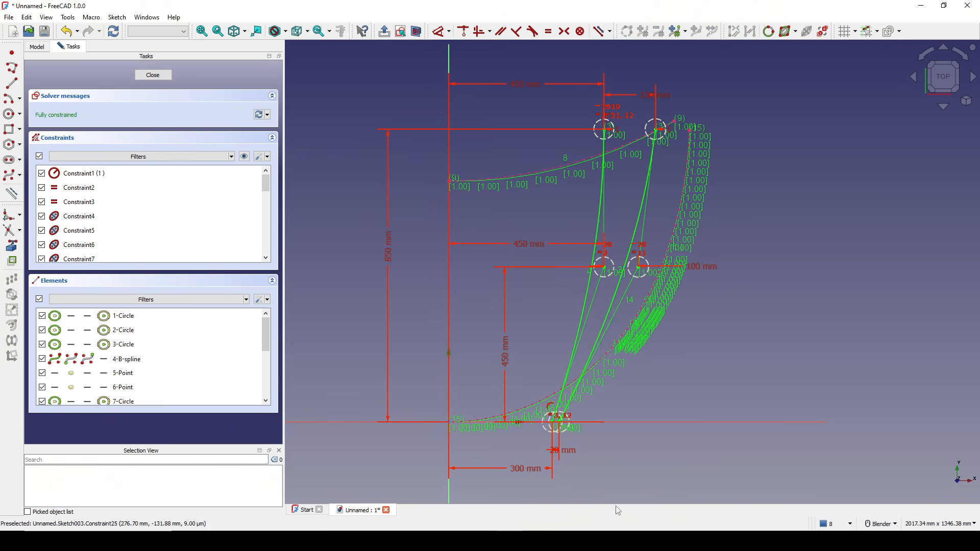
# Set the height of the B-splines' upper end points above the horizontal axis to 900 mm
pyautogui.moveTo(755, 349)
pyautogui.keyDown('shift'); pyautogui.mouseDown(button='middle')
pyautogui.moveTo(746, 325)
pyautogui.moveTo(738, 338)
pyautogui.mouseUp(button='middle'); pyautogui.keyUp('shift')
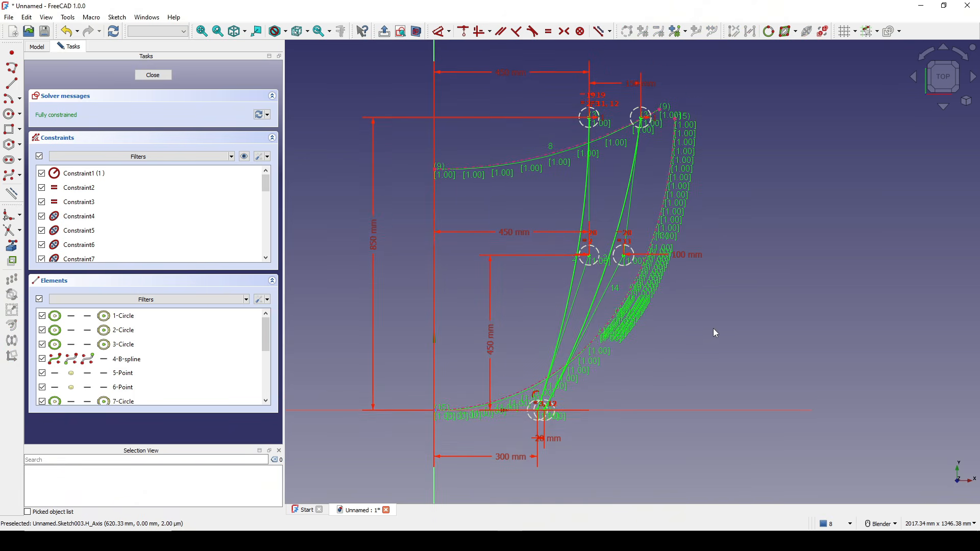
pyautogui.keyDown('shift'); pyautogui.moveTo(617, 160); pyautogui.dragTo(622, 190, button='middle'); pyautogui.keyUp('shift')
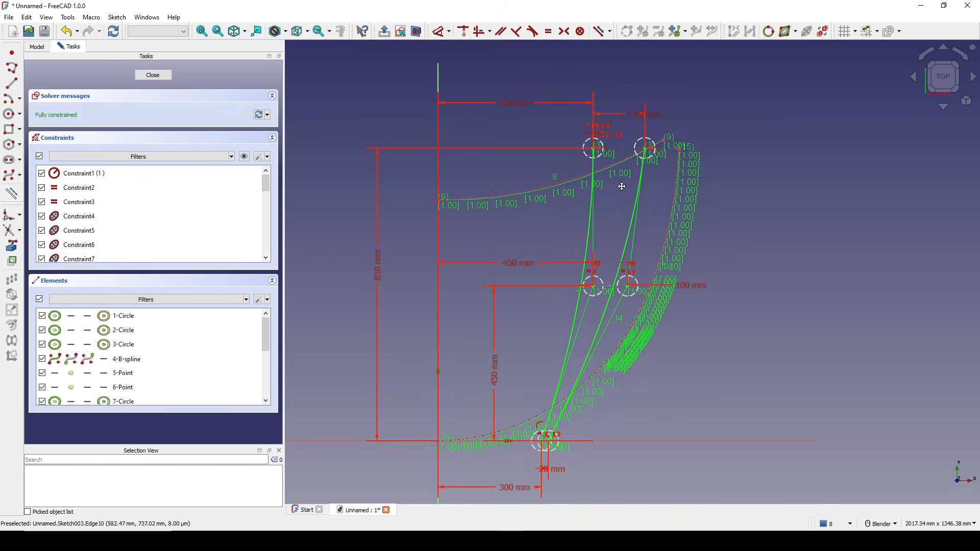
pyautogui.doubleClick(378, 277)
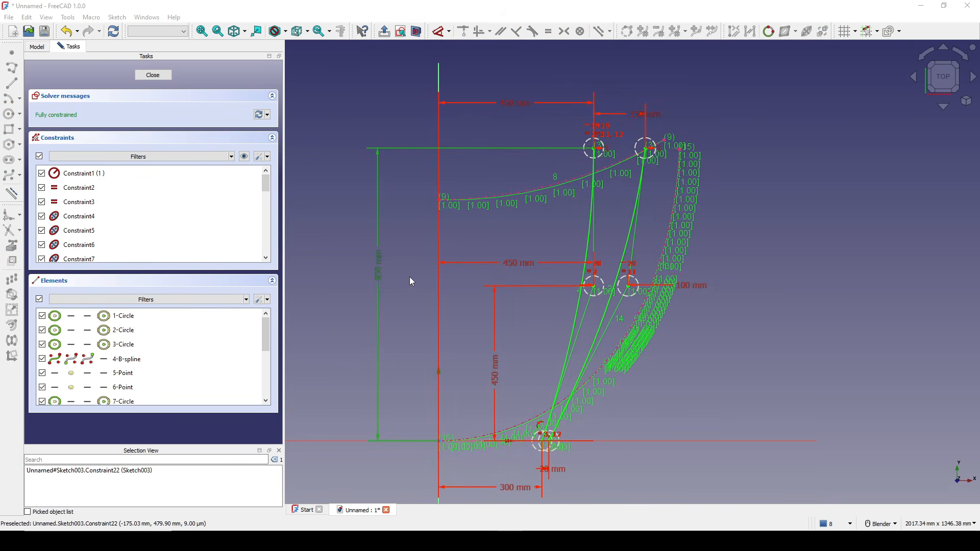
pyautogui.write('90')
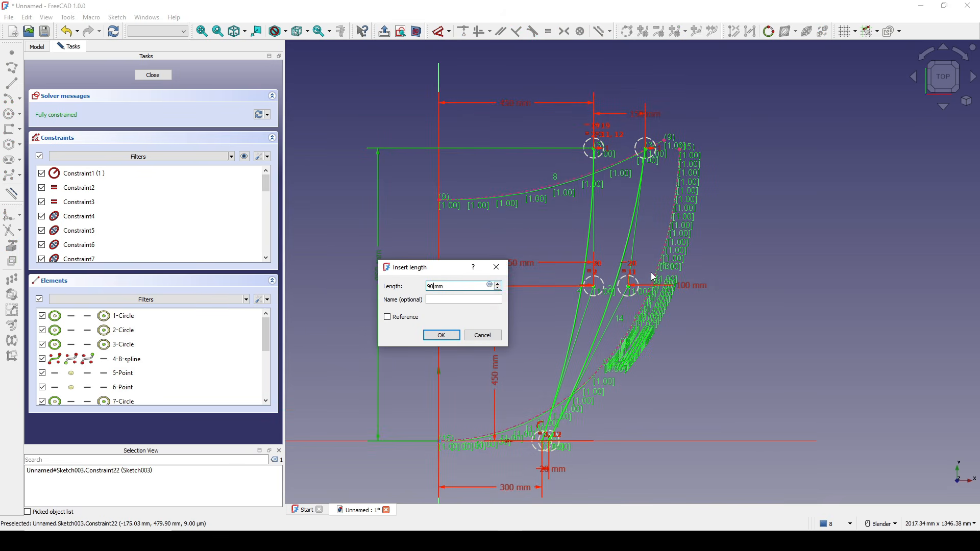
pyautogui.write('0')
pyautogui.press('Return')
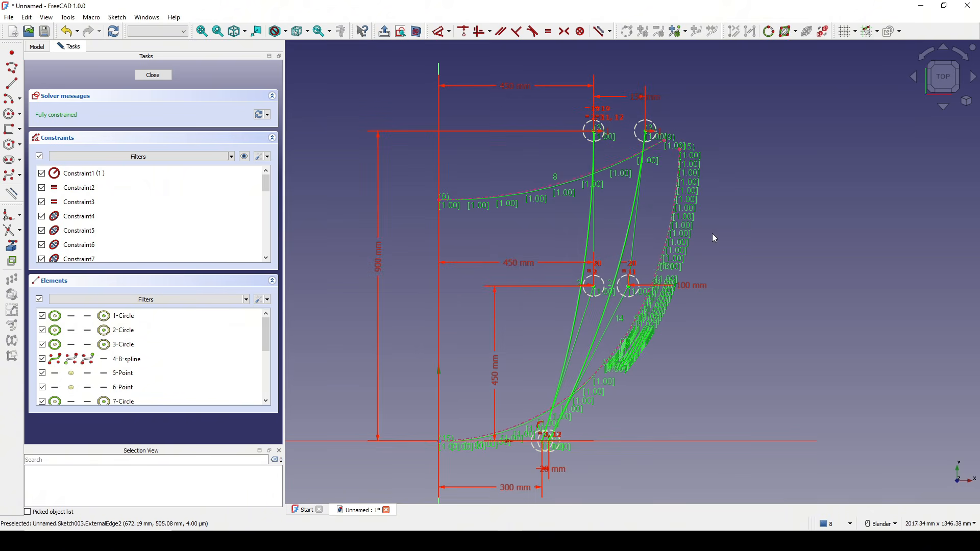
# Move the 150 mm dimension label outward, clear of the two upper end points
pyautogui.moveTo(645, 99); pyautogui.dragTo(739, 95)
pyautogui.keyDown('shift'); pyautogui.moveTo(763, 157); pyautogui.dragTo(740, 158, button='middle'); pyautogui.keyUp('shift')
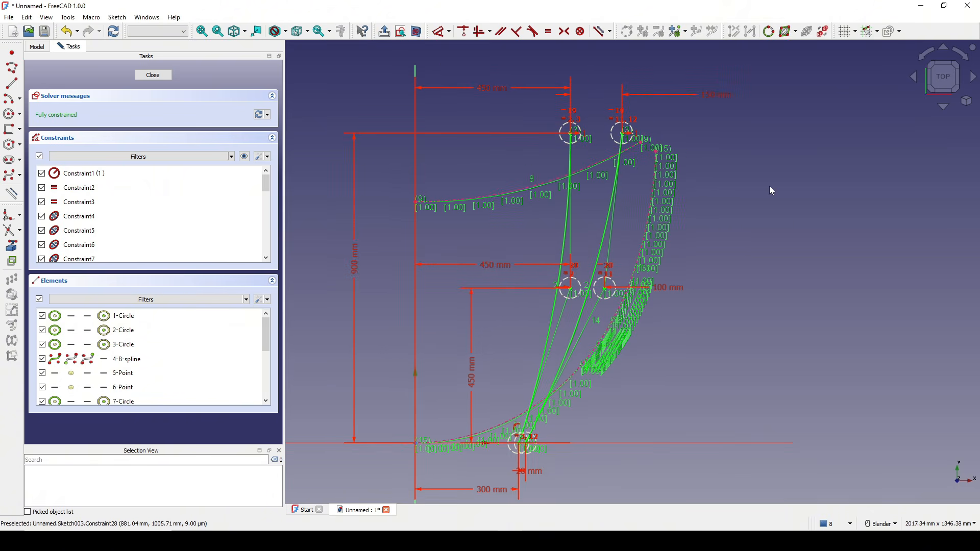
pyautogui.keyDown('shift'); pyautogui.moveTo(772, 268); pyautogui.dragTo(771, 257, button='middle'); pyautogui.keyUp('shift')
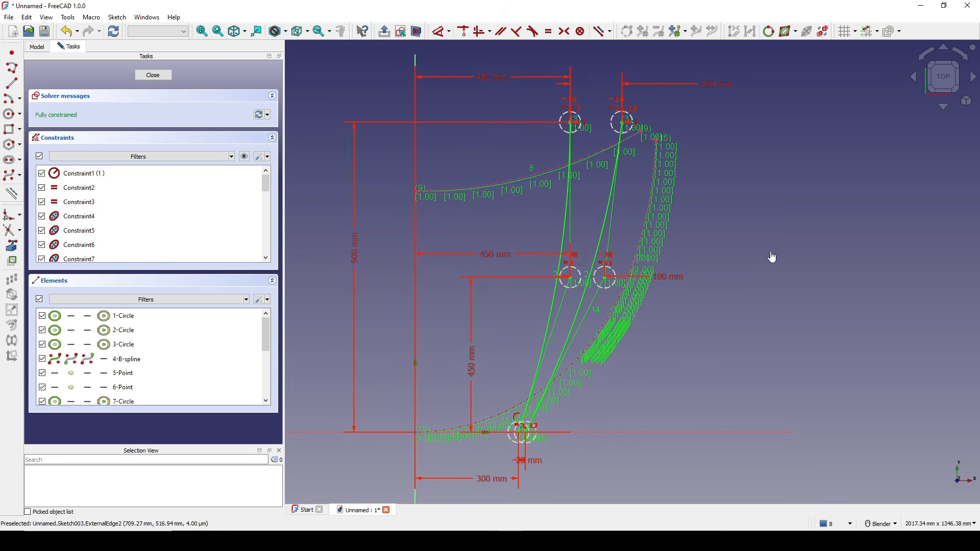
# Close the dividing-curve sketch and select Sketch003 in the model tree
pyautogui.click(151, 76)
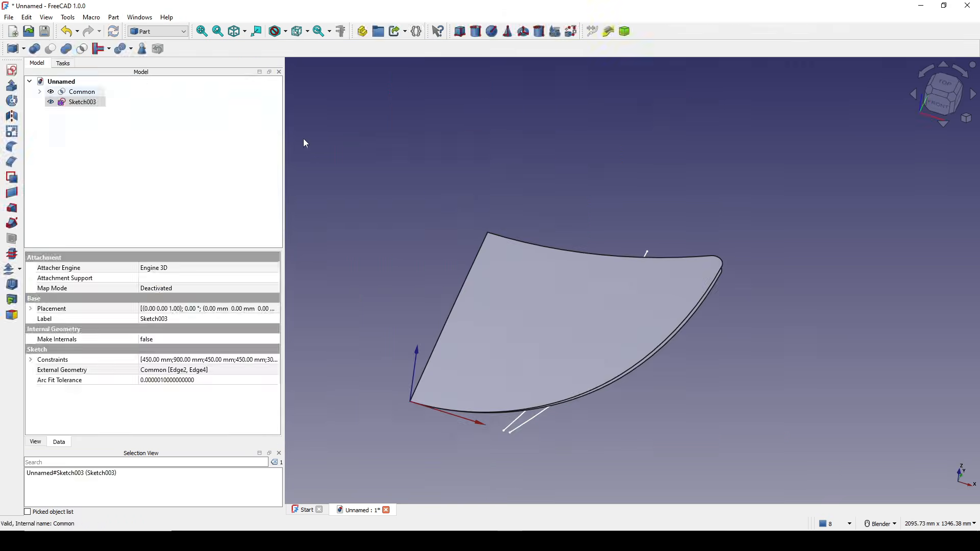
pyautogui.click(82, 102)
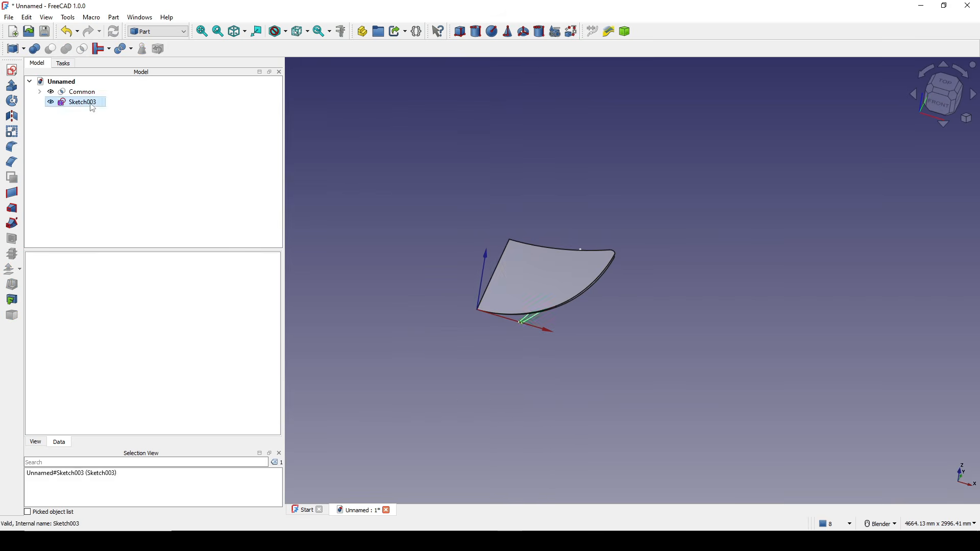
# Extrude the curved closed sketch (Sketch003) along its normal so its walls cut through the Common body
pyautogui.click(11, 85)
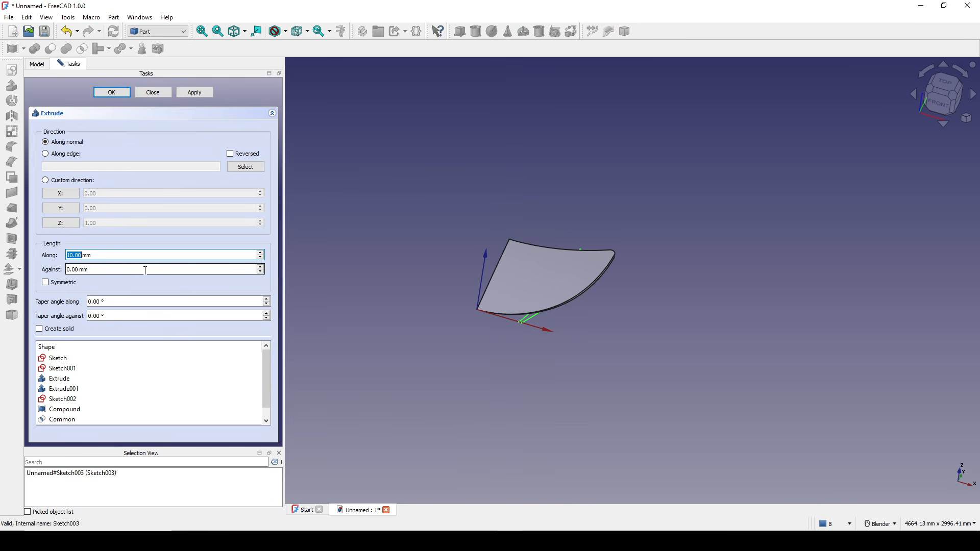
pyautogui.write('5')
pyautogui.press('Return')
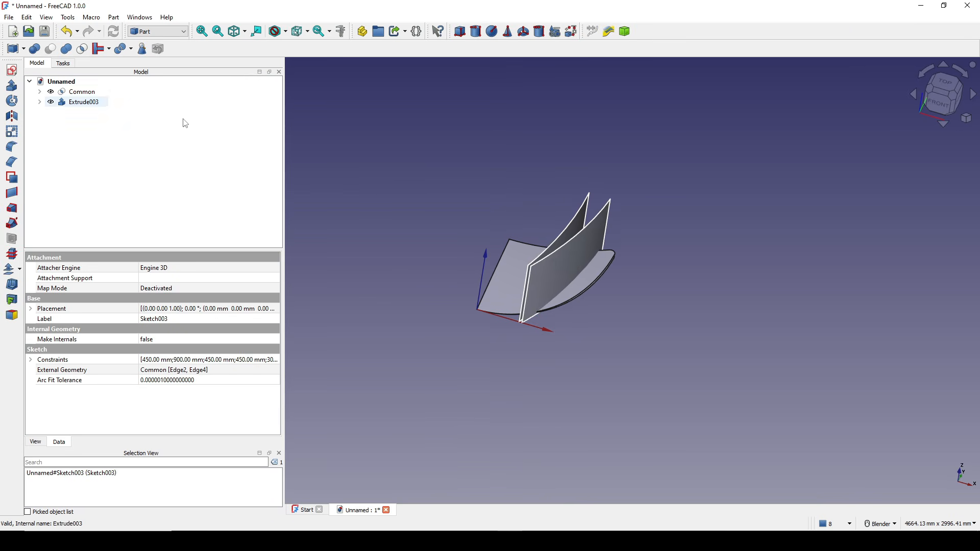
pyautogui.click(641, 240)
pyautogui.scroll(4, 599, 268)
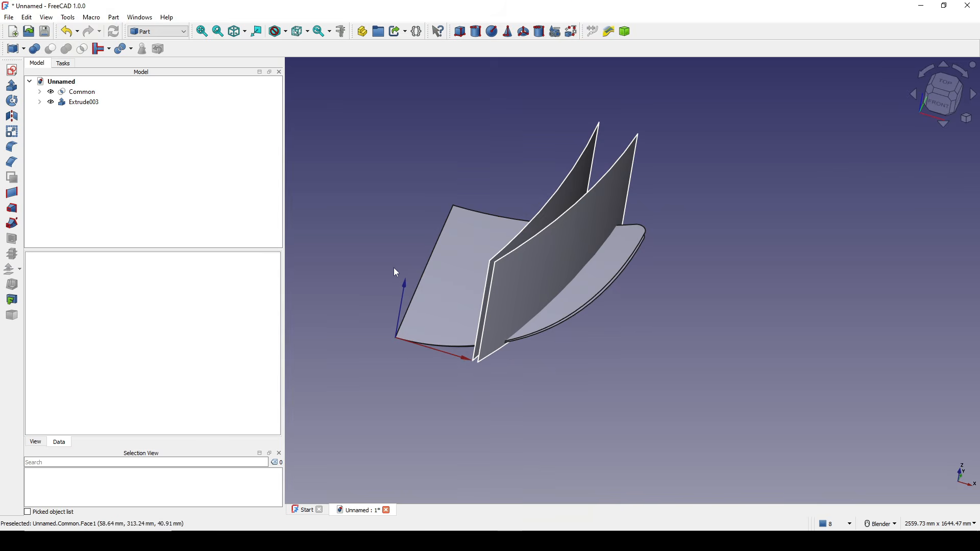
# Slice apart the Common body using the extruded sketch walls as the cutting tool
pyautogui.click(83, 92)
pyautogui.keyDown('ctrl'); pyautogui.click(86, 103); pyautogui.keyUp('ctrl')
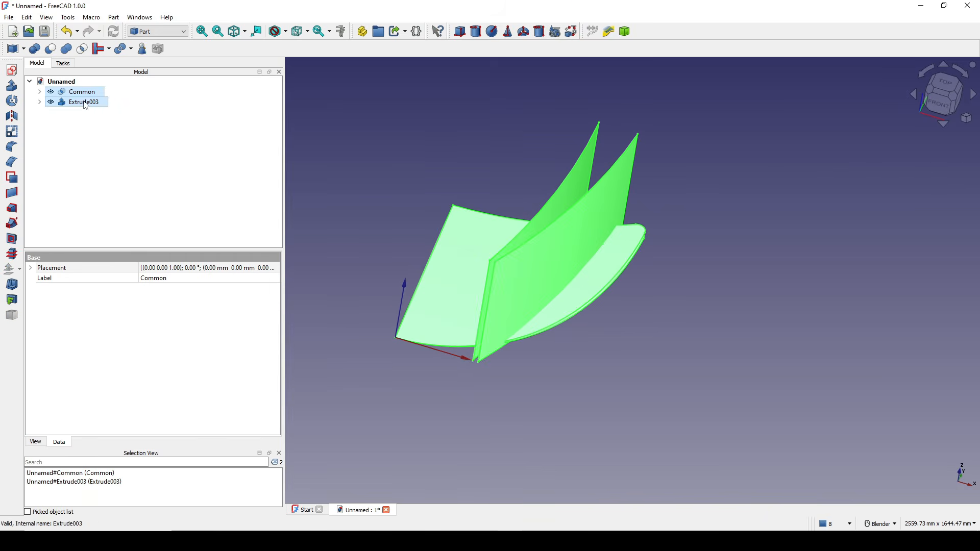
pyautogui.click(115, 18)
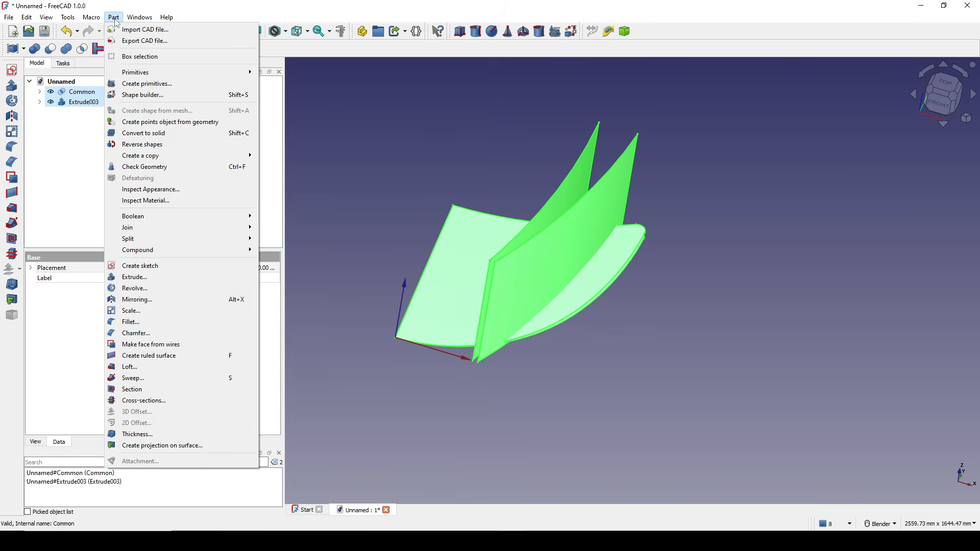
pyautogui.moveTo(158, 240)
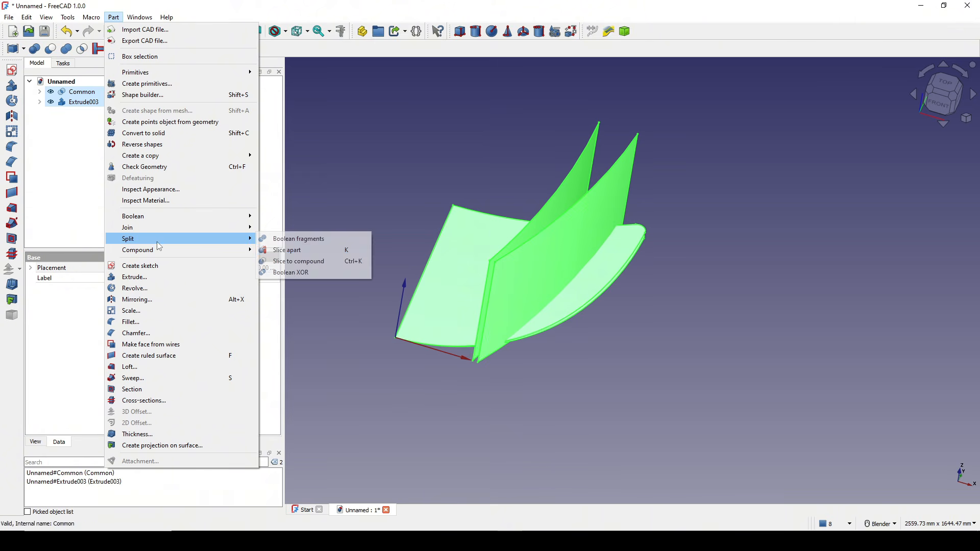
pyautogui.click(300, 253)
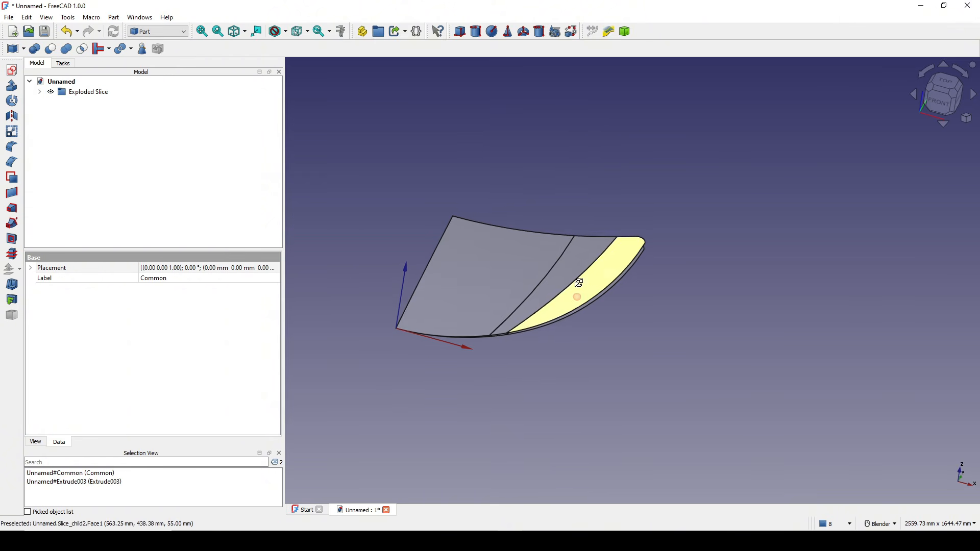
# Expand the Exploded Slice group and hide the upper middle strip and upper outer piece, Slice.1 and Slice.2
pyautogui.click(40, 92)
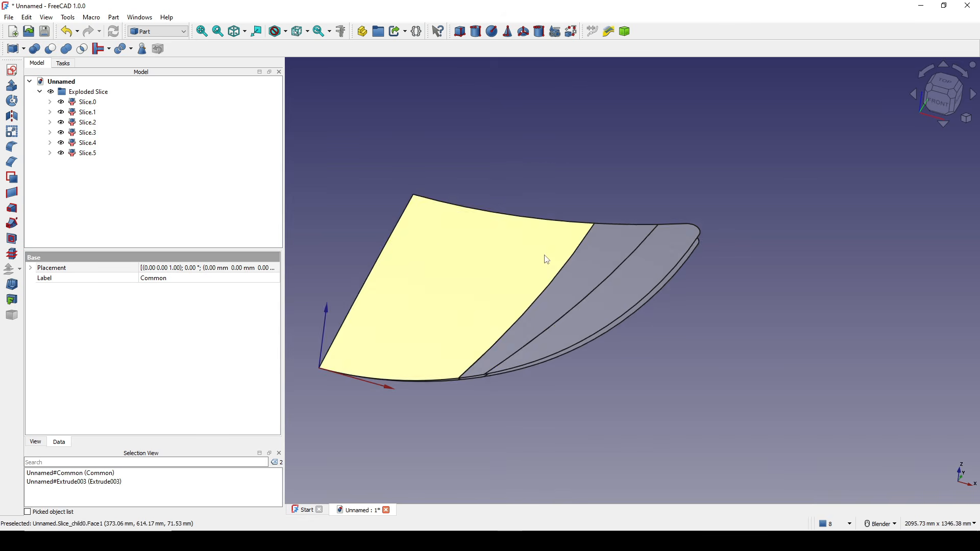
pyautogui.scroll(3, 597, 228)
pyautogui.click(87, 101)
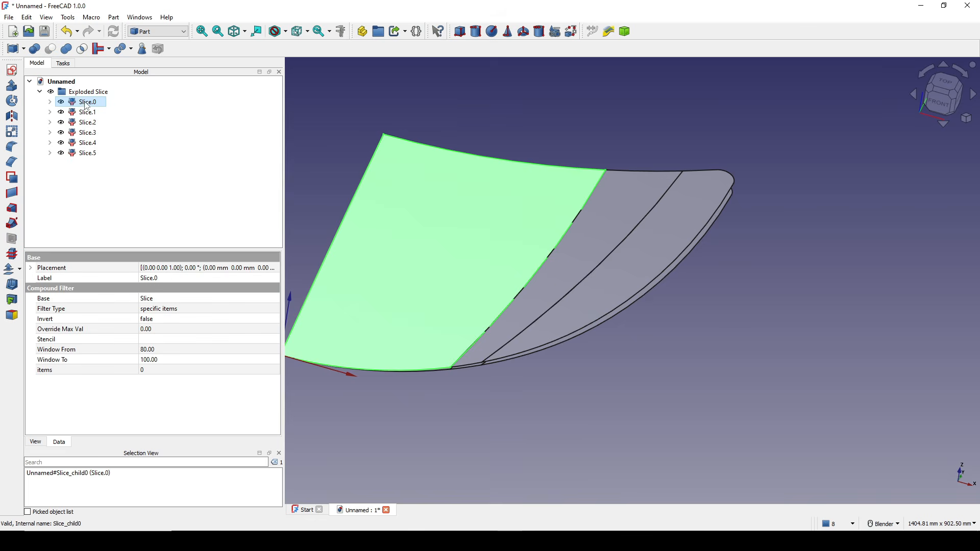
pyautogui.keyDown('shift'); pyautogui.moveTo(755, 280); pyautogui.dragTo(726, 278, button='middle'); pyautogui.keyUp('shift')
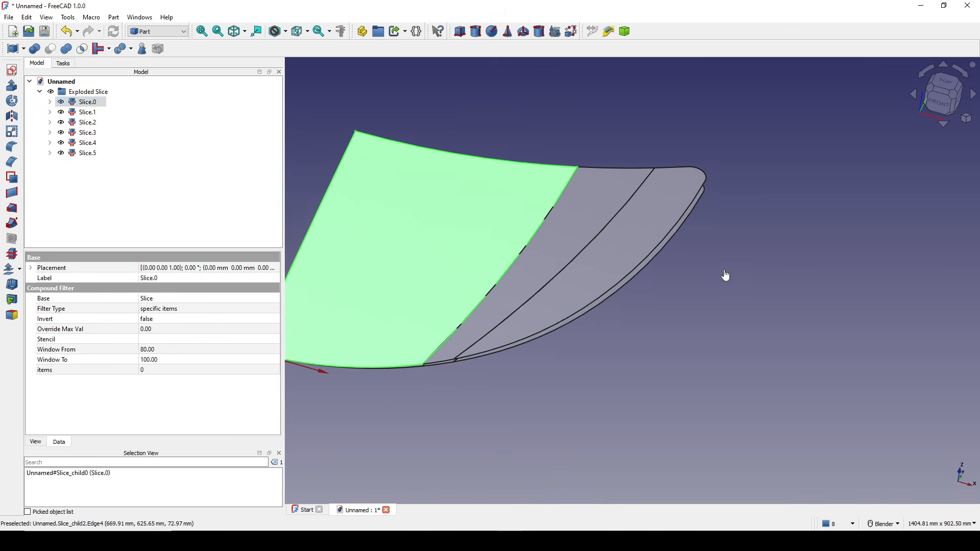
pyautogui.click(724, 279)
pyautogui.moveTo(636, 275); pyautogui.dragTo(638, 285, button='middle')
pyautogui.click(575, 233)
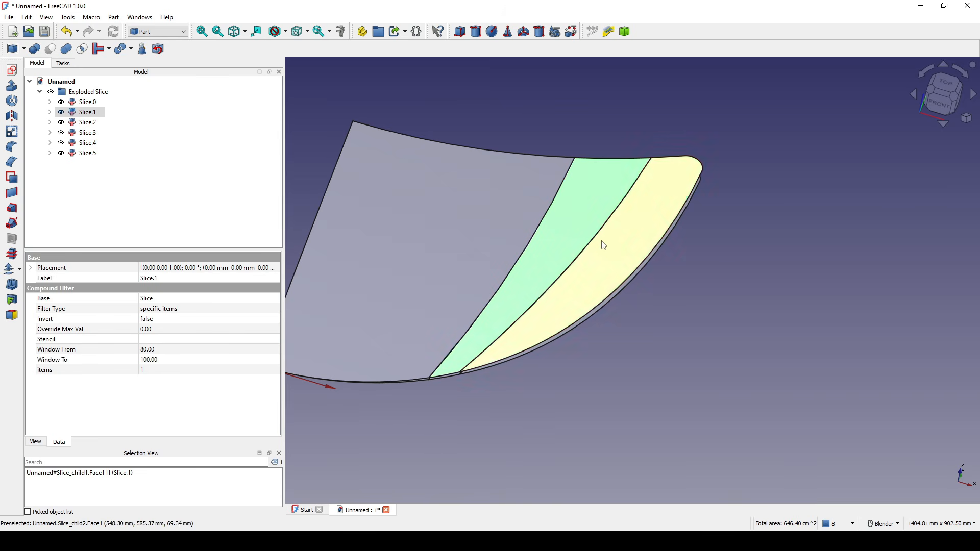
pyautogui.keyDown('ctrl'); pyautogui.click(611, 250); pyautogui.keyUp('ctrl')
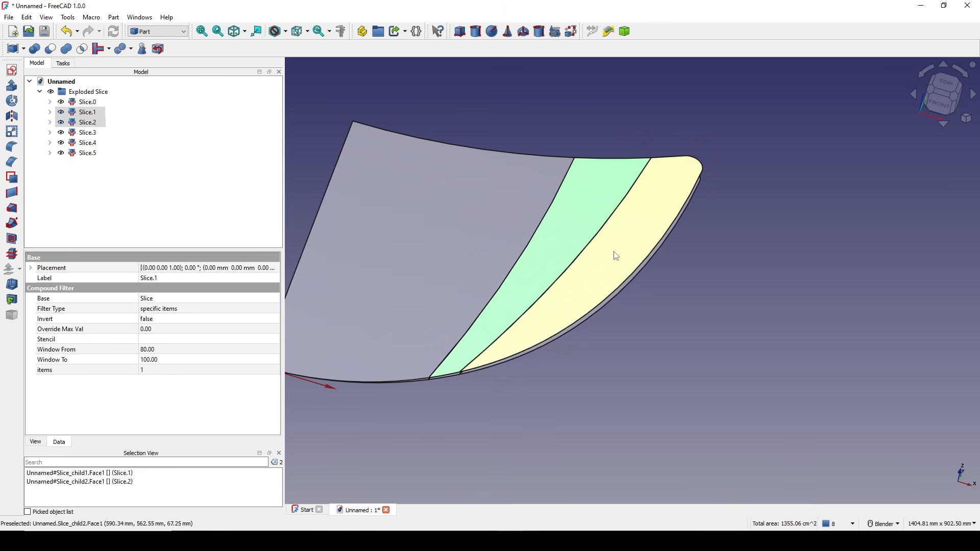
pyautogui.press('space')
# Hide the underside faces Slice.3 and Slice.4, keeping only Slice.0 and Slice.5 shown
pyautogui.moveTo(601, 264); pyautogui.dragTo(614, 230, button='middle')
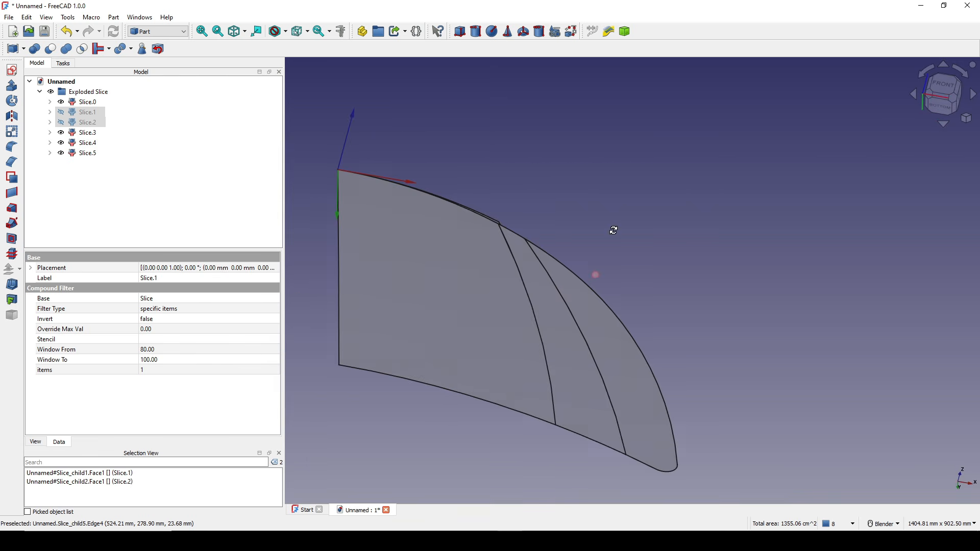
pyautogui.click(486, 307)
pyautogui.keyDown('ctrl'); pyautogui.click(557, 324); pyautogui.keyUp('ctrl')
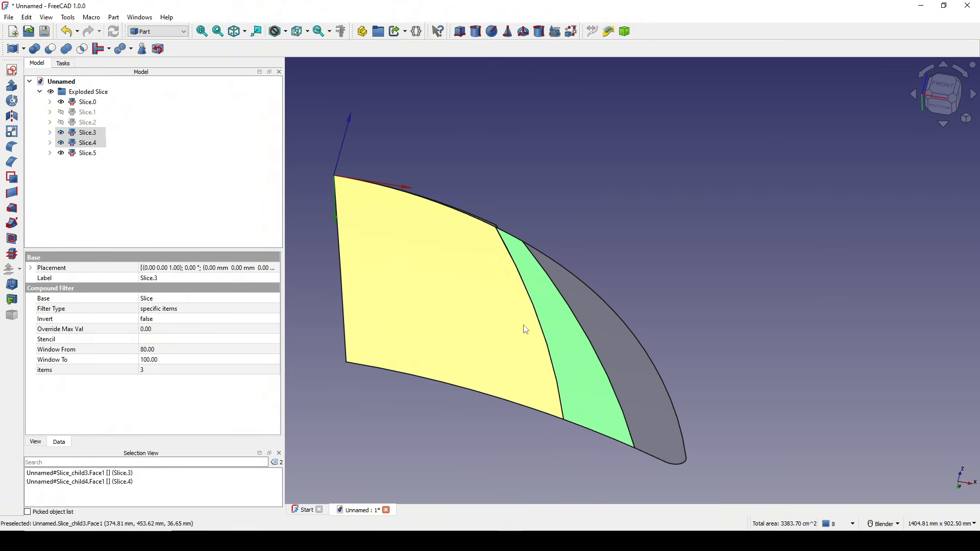
pyautogui.press('space')
pyautogui.moveTo(532, 324); pyautogui.dragTo(571, 360, button='middle')
pyautogui.click(571, 359)
pyautogui.moveTo(648, 335); pyautogui.dragTo(532, 337, button='middle')
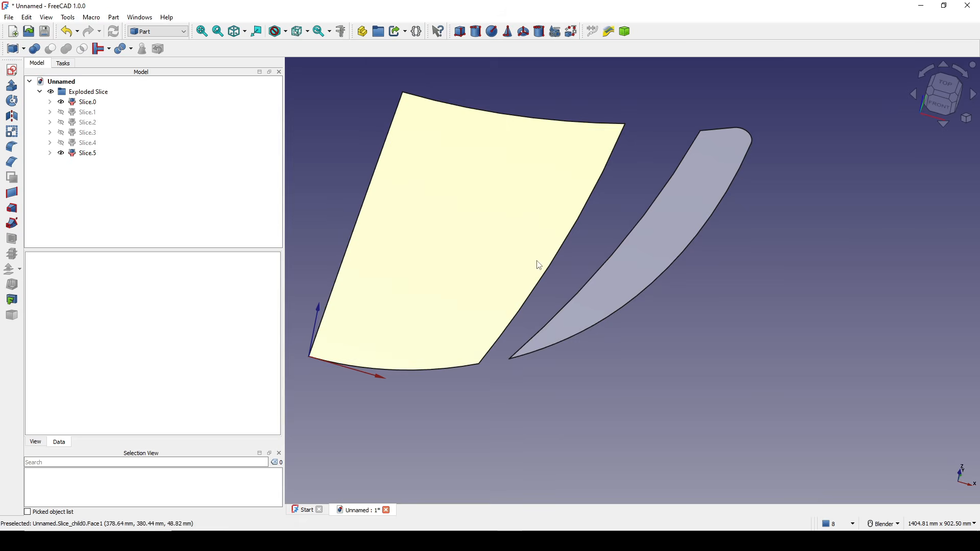
pyautogui.click(516, 255)
pyautogui.keyDown('ctrl'); pyautogui.click(632, 252); pyautogui.keyUp('ctrl')
pyautogui.moveTo(638, 254); pyautogui.dragTo(623, 315, button='middle')
pyautogui.click(943, 93)
pyautogui.click(797, 250)
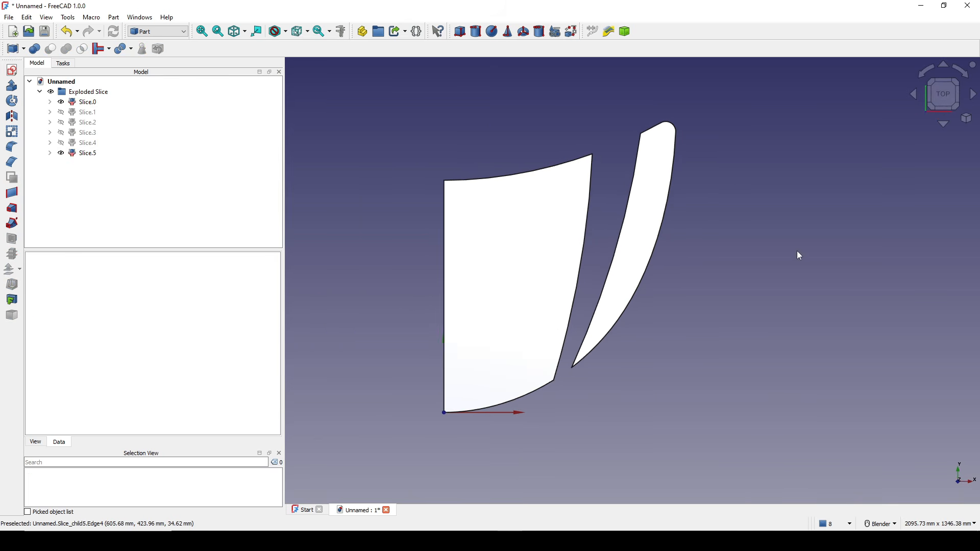
pyautogui.moveTo(587, 410); pyautogui.dragTo(676, 359, button='middle')
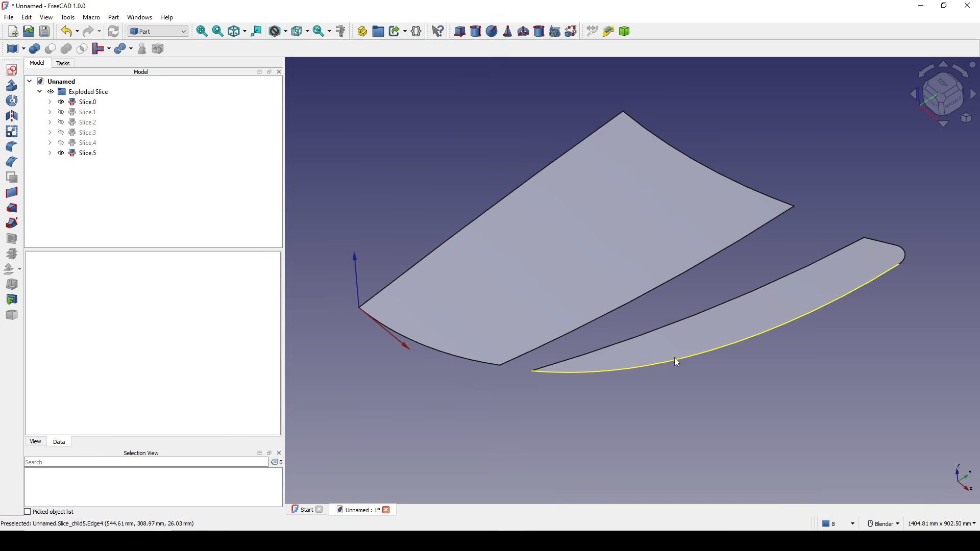
pyautogui.press('ctrl+Print')
pyautogui.moveTo(380, 94); pyautogui.dragTo(921, 454)
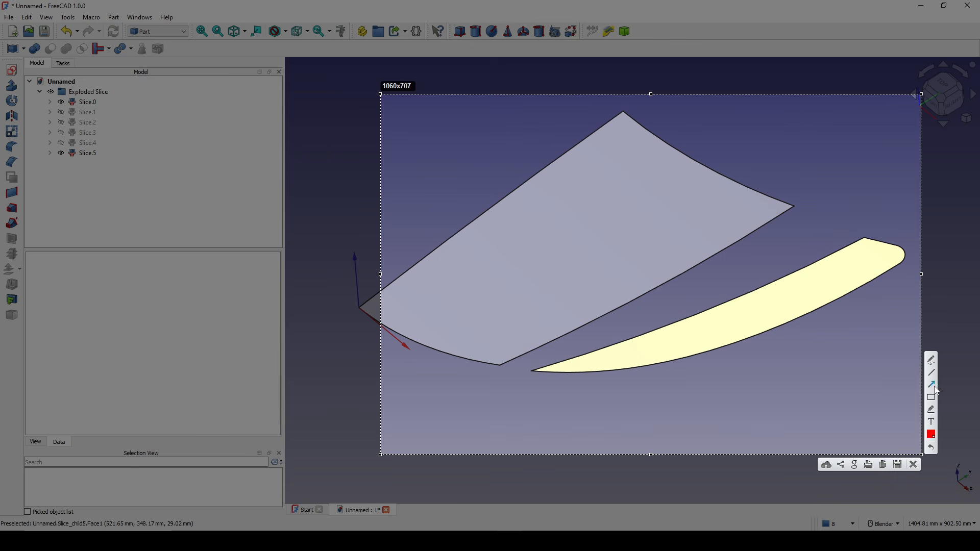
pyautogui.moveTo(494, 365); pyautogui.dragTo(511, 367)
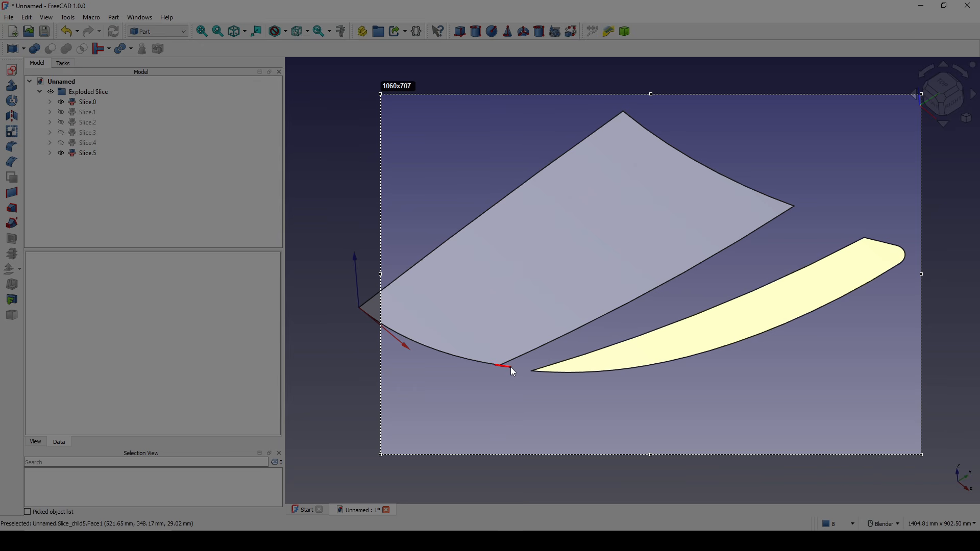
pyautogui.moveTo(790, 206); pyautogui.dragTo(801, 208)
pyautogui.moveTo(846, 229); pyautogui.dragTo(880, 238)
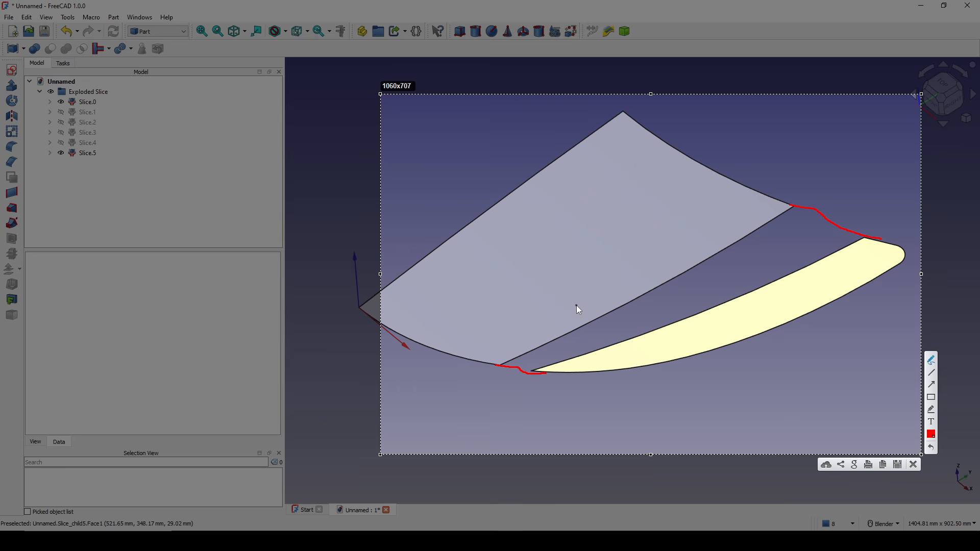
pyautogui.moveTo(582, 301); pyautogui.dragTo(606, 318)
pyautogui.moveTo(687, 243); pyautogui.dragTo(718, 262)
pyautogui.moveTo(636, 328); pyautogui.dragTo(659, 340)
pyautogui.moveTo(746, 285); pyautogui.dragTo(770, 297)
pyautogui.moveTo(603, 319); pyautogui.dragTo(616, 320)
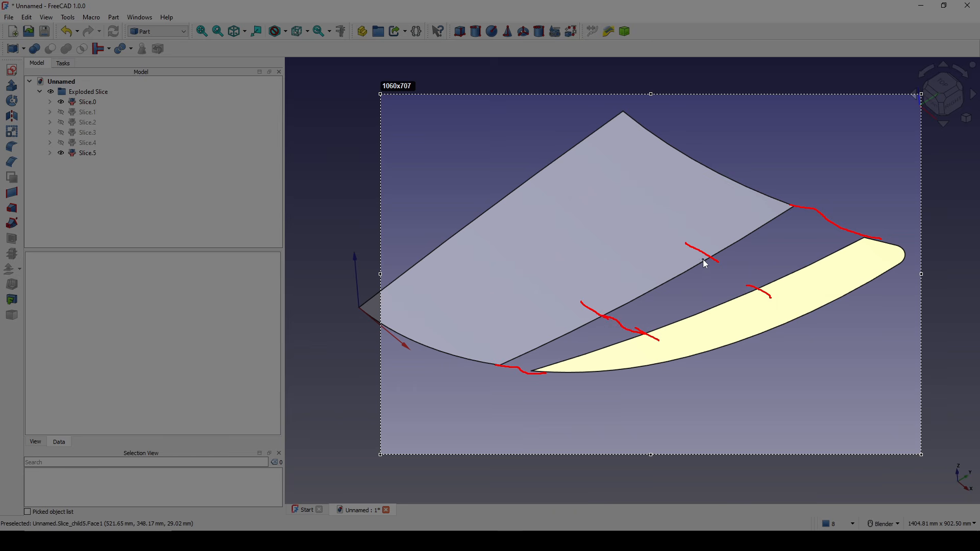
pyautogui.moveTo(767, 290); pyautogui.dragTo(768, 290)
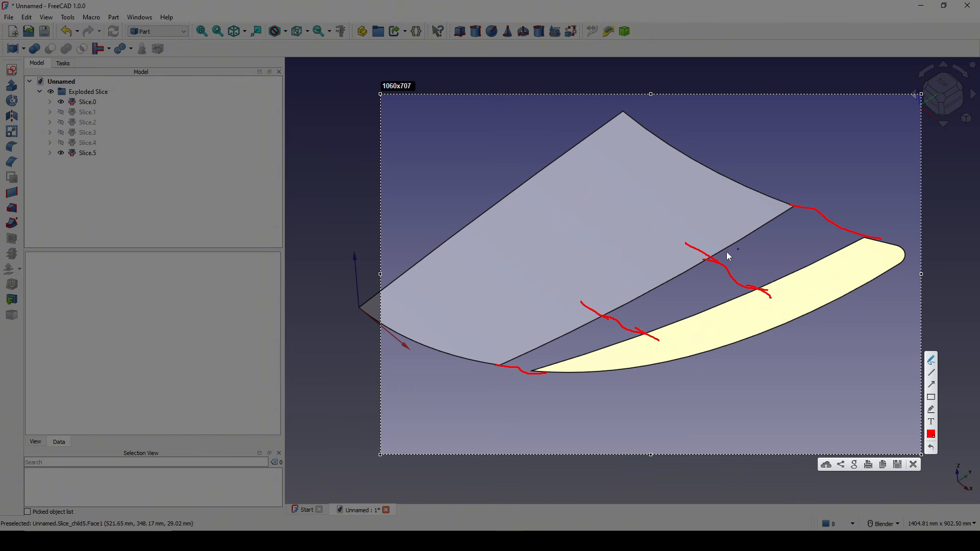
pyautogui.click(913, 465)
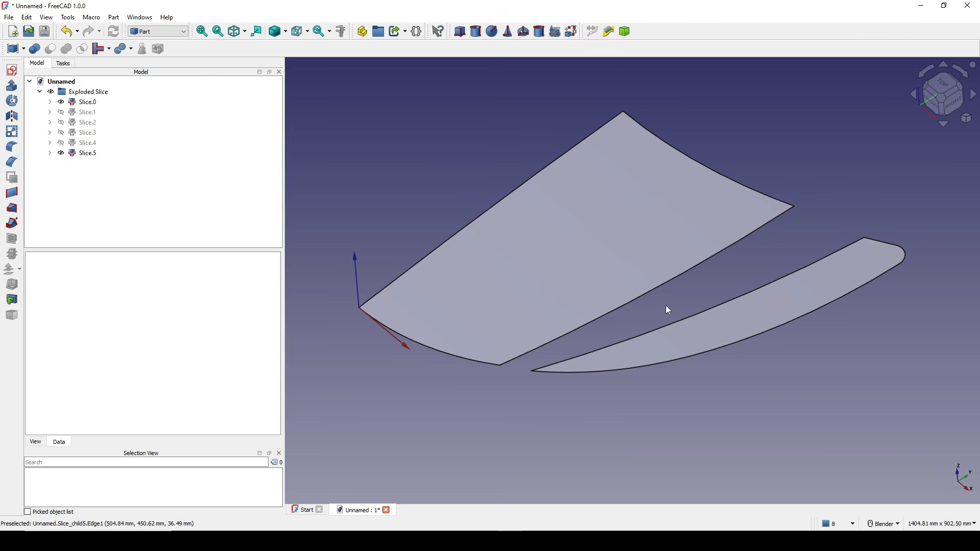
# In the Surface workbench, create a Blend Curve between the curved front edges of Slice.0 and Slice.5
pyautogui.scroll(-2, 665, 306)
pyautogui.moveTo(676, 301); pyautogui.dragTo(623, 350, button='middle')
pyautogui.scroll(2, 567, 404)
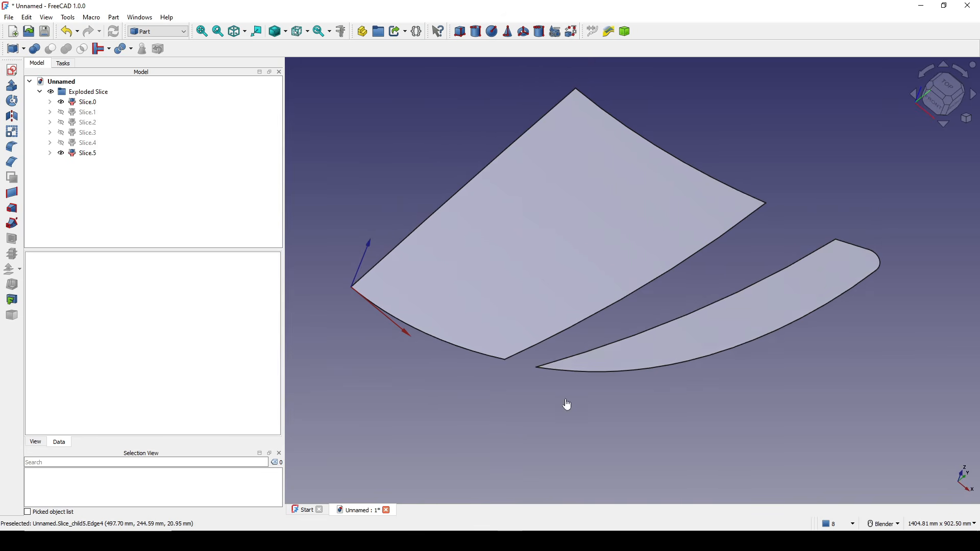
pyautogui.click(476, 357)
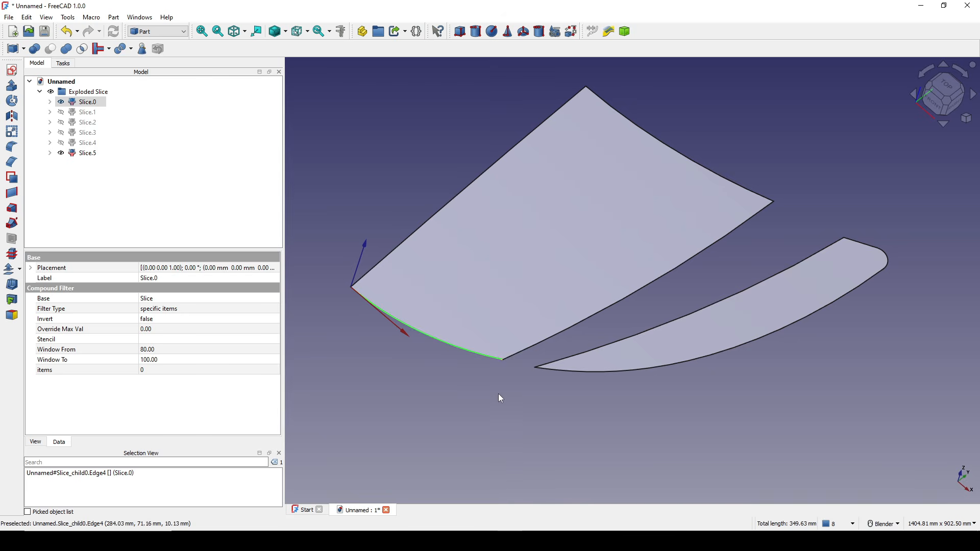
pyautogui.keyDown('ctrl'); pyautogui.click(568, 376); pyautogui.keyUp('ctrl')
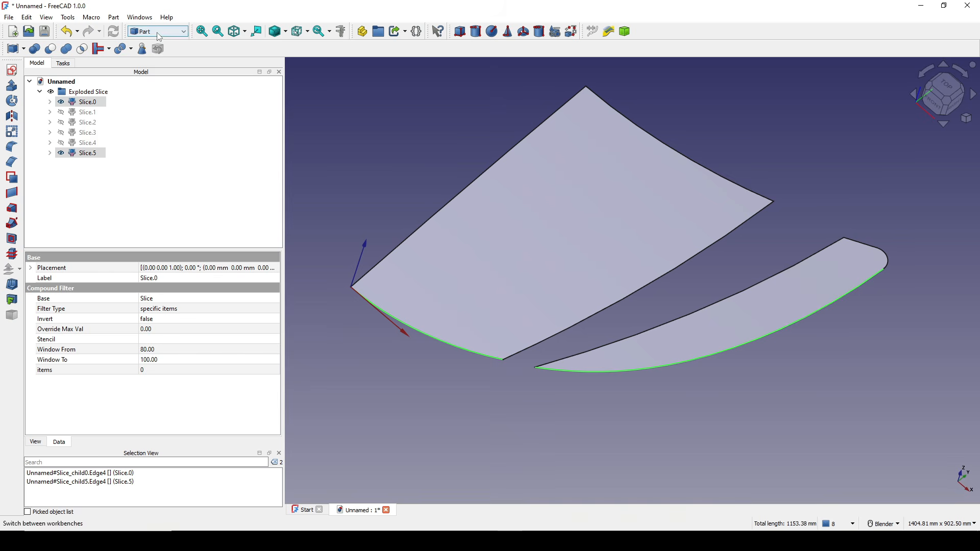
pyautogui.click(156, 32)
pyautogui.click(150, 74)
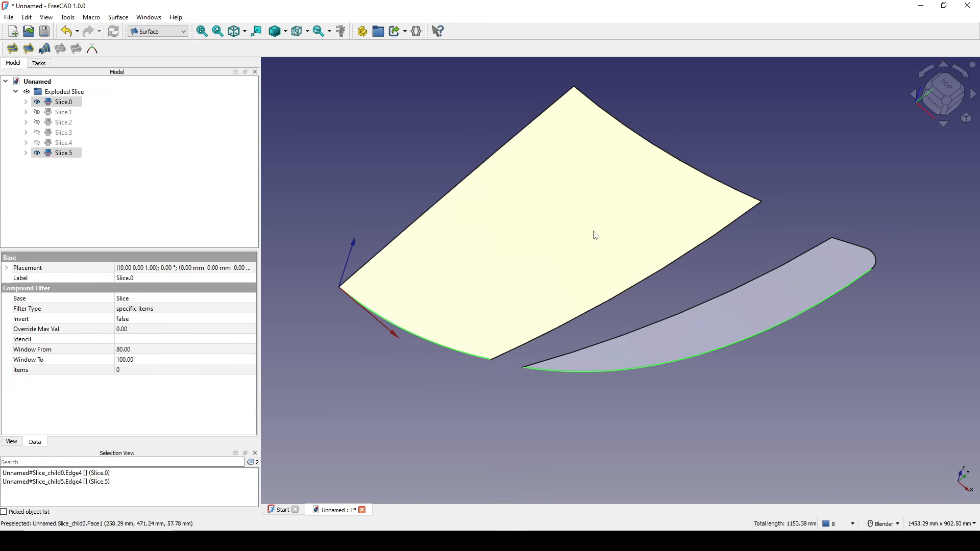
pyautogui.scroll(2, 561, 224)
pyautogui.click(93, 49)
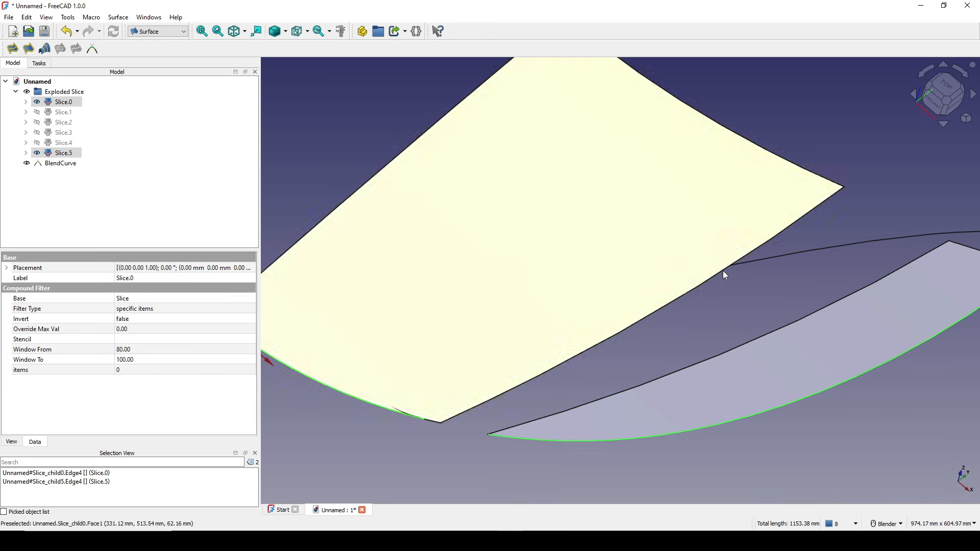
pyautogui.scroll(-3, 723, 270)
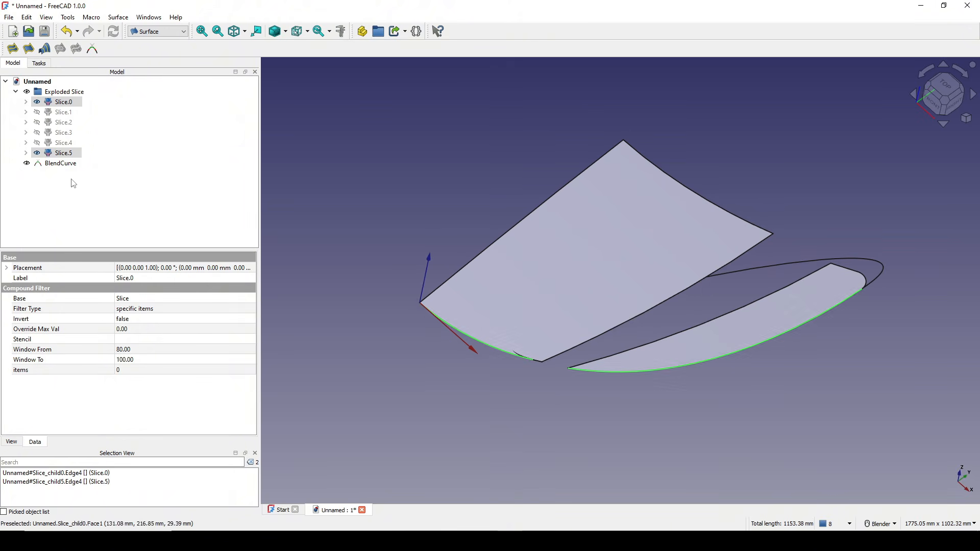
# Set the blend curve's Start Size and End Size both to 0
pyautogui.click(60, 164)
pyautogui.click(142, 330)
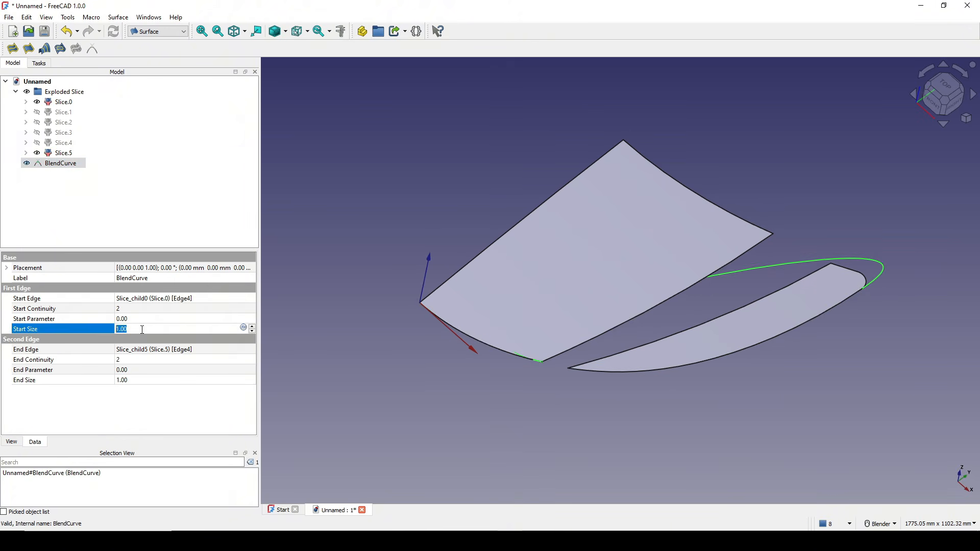
pyautogui.write('0')
pyautogui.press('Return')
pyautogui.click(144, 381)
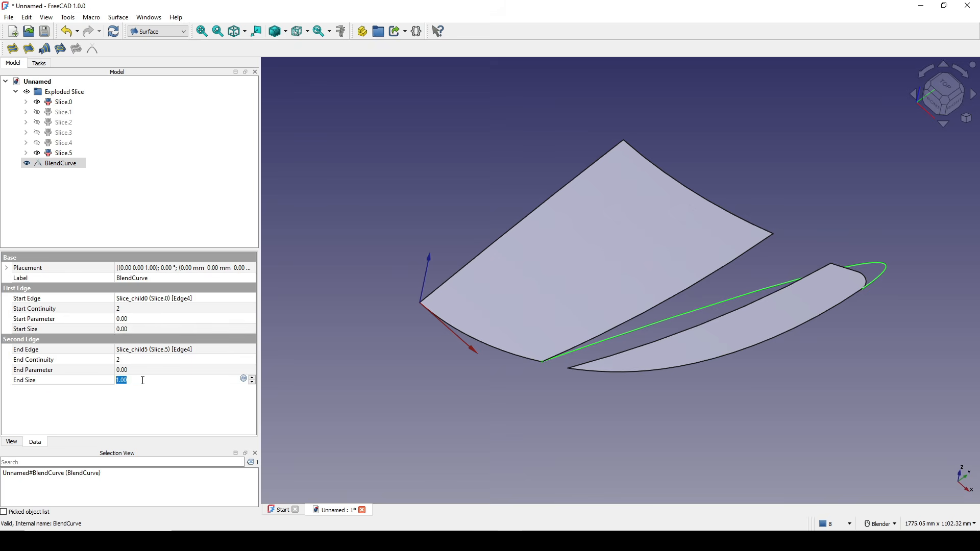
pyautogui.write('0')
pyautogui.press('Return')
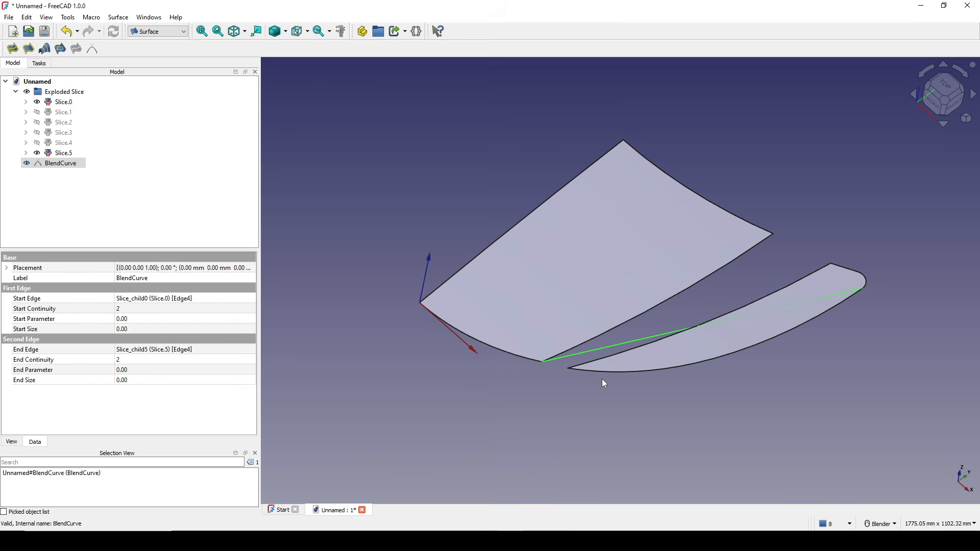
# Set the blend curve's End Parameter to 1 so it ends at the near tip of Slice.5
pyautogui.moveTo(602, 379); pyautogui.dragTo(605, 383, button='middle')
pyautogui.click(157, 369)
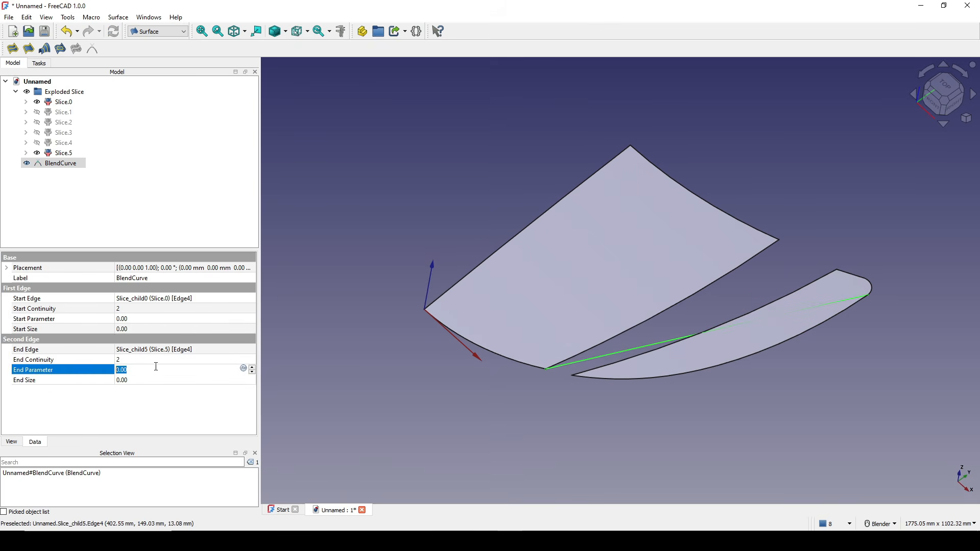
pyautogui.write('1')
pyautogui.press('Return')
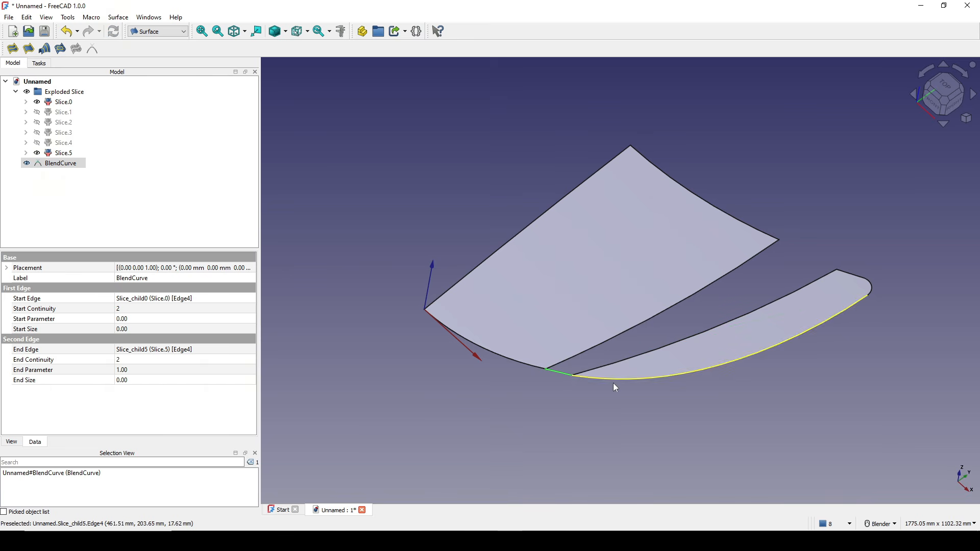
pyautogui.moveTo(613, 383); pyautogui.dragTo(704, 352, button='middle')
pyautogui.scroll(3, 671, 421)
pyautogui.keyDown('shift'); pyautogui.moveTo(764, 421); pyautogui.dragTo(821, 427, button='middle'); pyautogui.keyUp('shift')
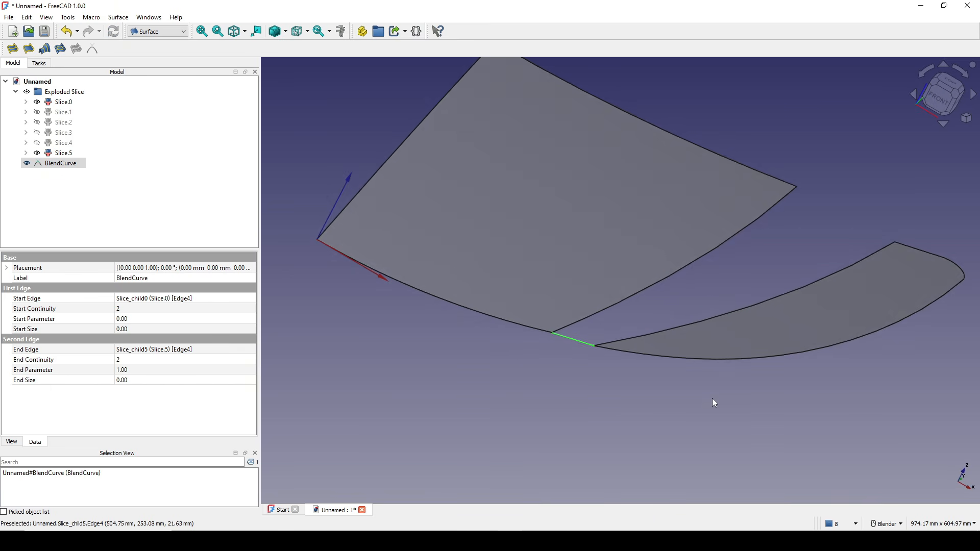
# Set the front blend curve's Start Size to -1 so it leaves Slice.0 in the edge's direction
pyautogui.scroll(1, 312, 376)
pyautogui.click(51, 319)
pyautogui.click(57, 327)
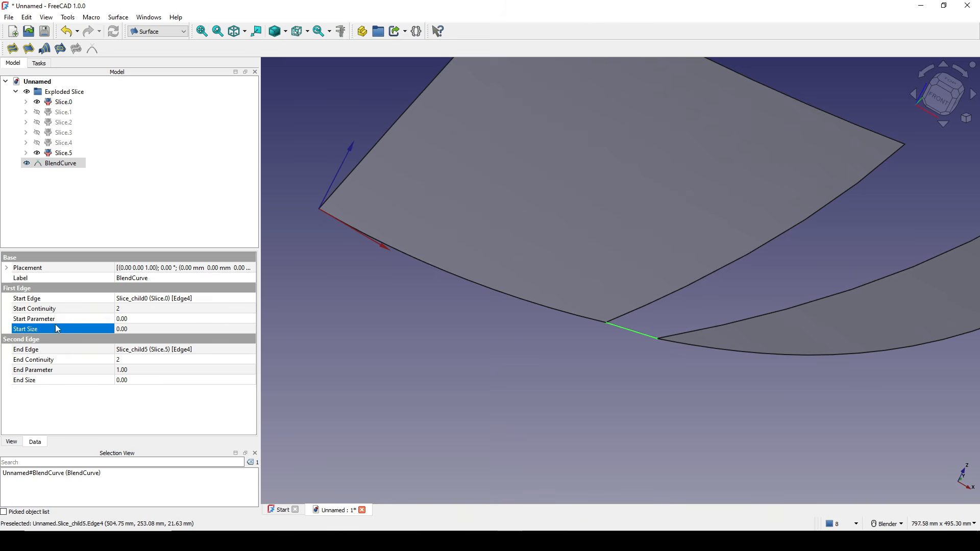
pyautogui.click(121, 330)
pyautogui.write('1')
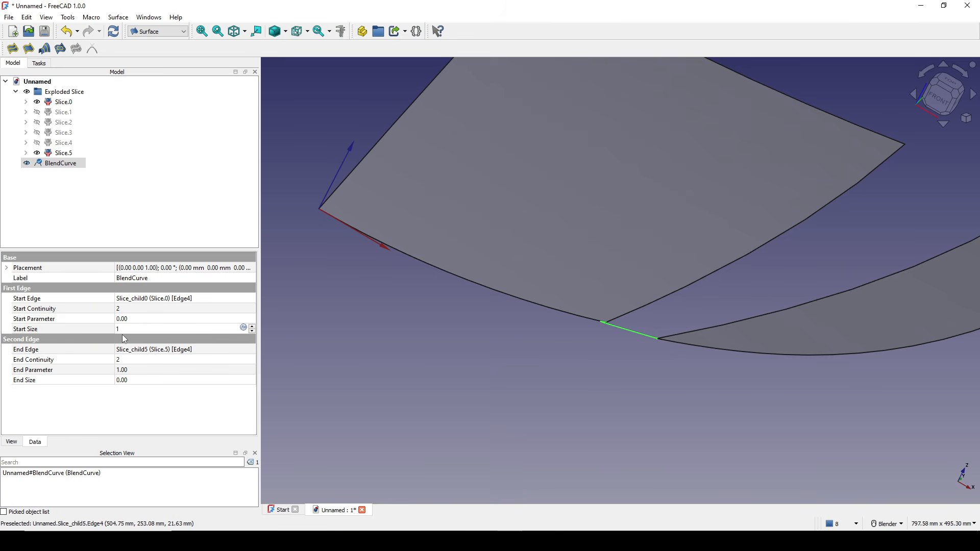
pyautogui.write('-')
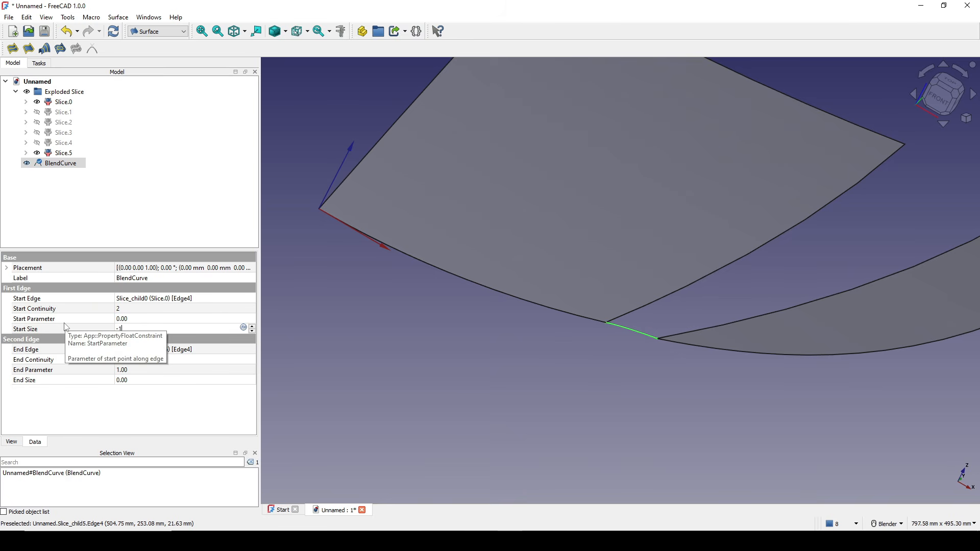
pyautogui.moveTo(675, 363); pyautogui.dragTo(763, 313, button='middle')
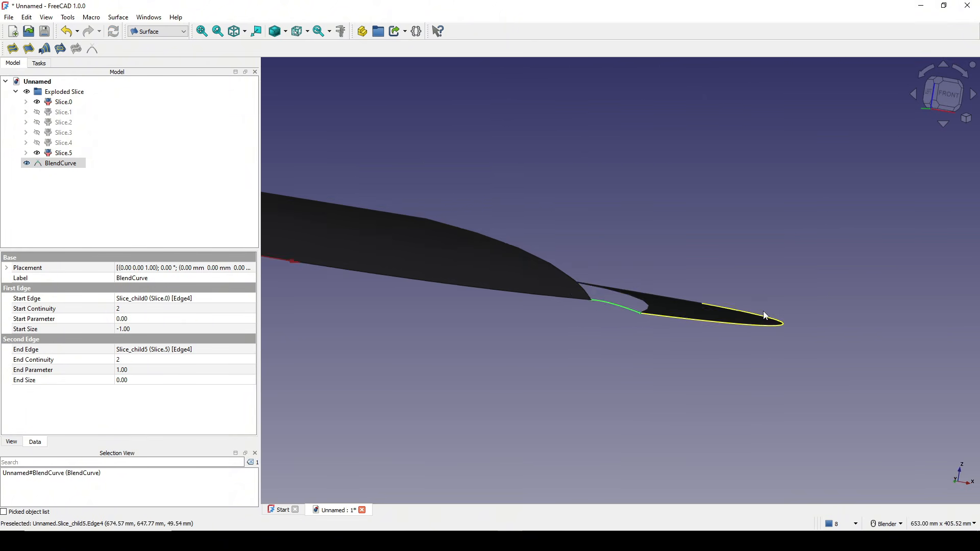
pyautogui.scroll(3, 582, 296)
pyautogui.moveTo(581, 298); pyautogui.dragTo(553, 300, button='middle')
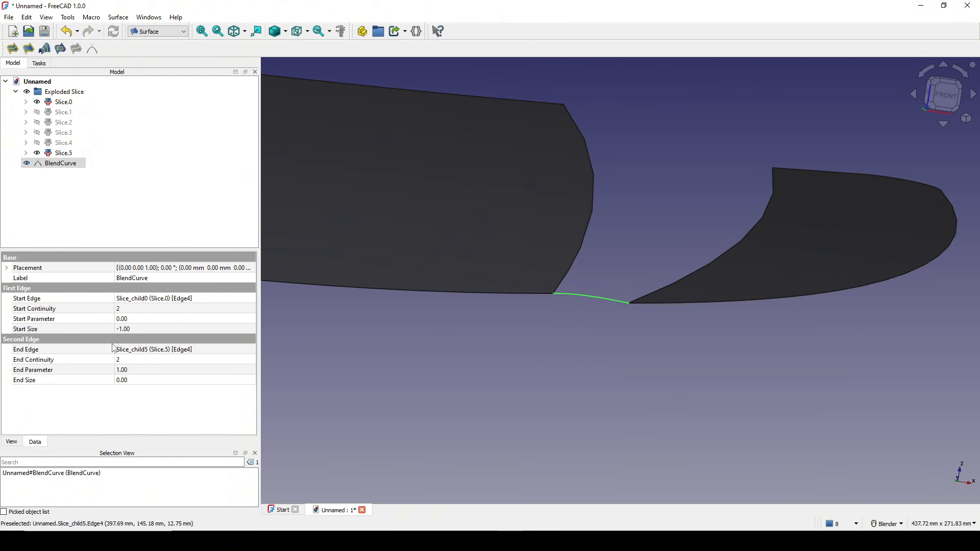
# Set the front blend curve's End Size to -1 so it meets the tip of Slice.5 tangentially
pyautogui.click(129, 381)
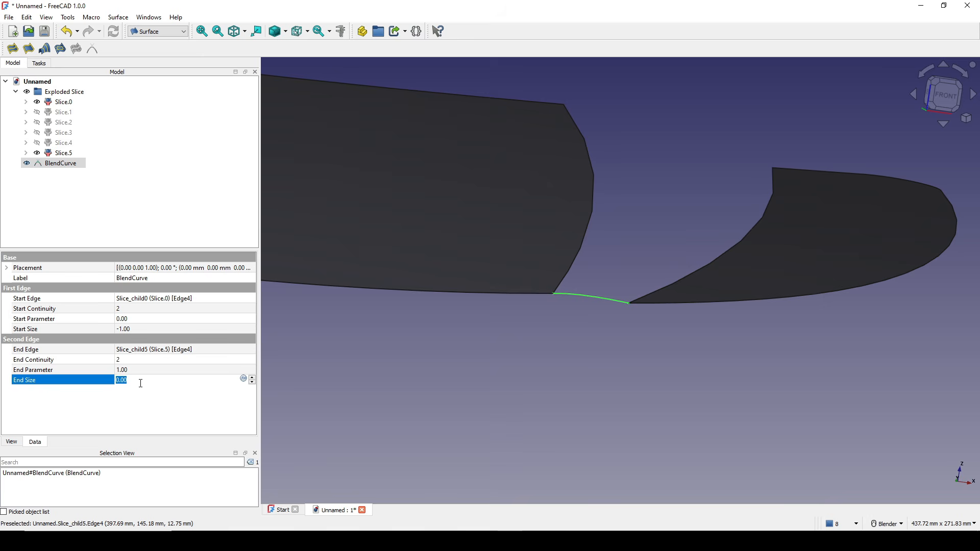
pyautogui.write('1')
pyautogui.press('Return')
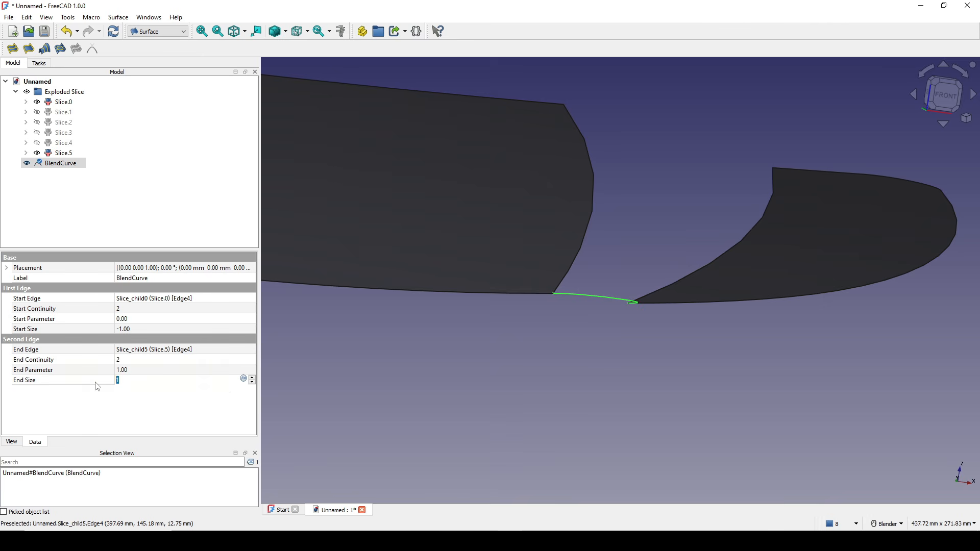
pyautogui.write('-1')
pyautogui.click(669, 353)
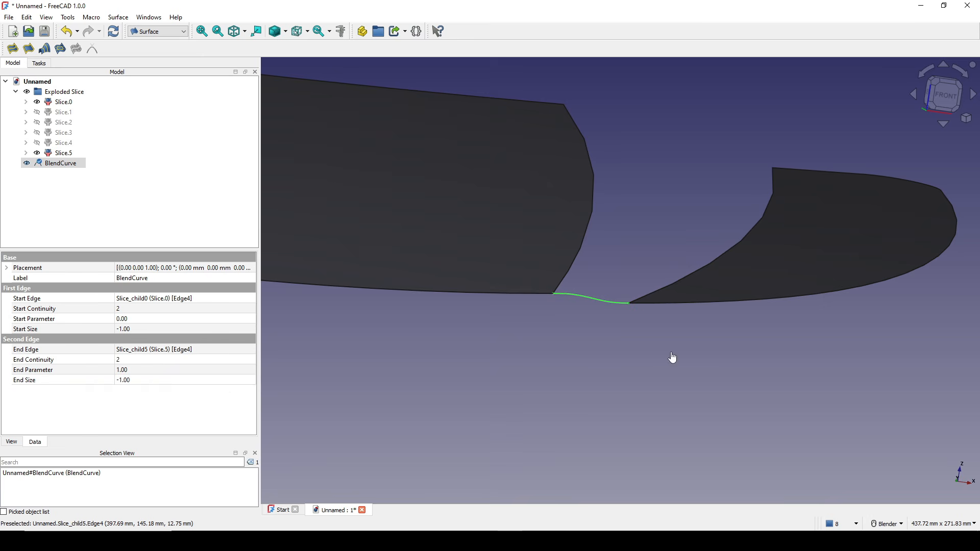
pyautogui.scroll(-2, 669, 354)
pyautogui.moveTo(670, 354); pyautogui.dragTo(631, 375, button='middle')
pyautogui.click(639, 306)
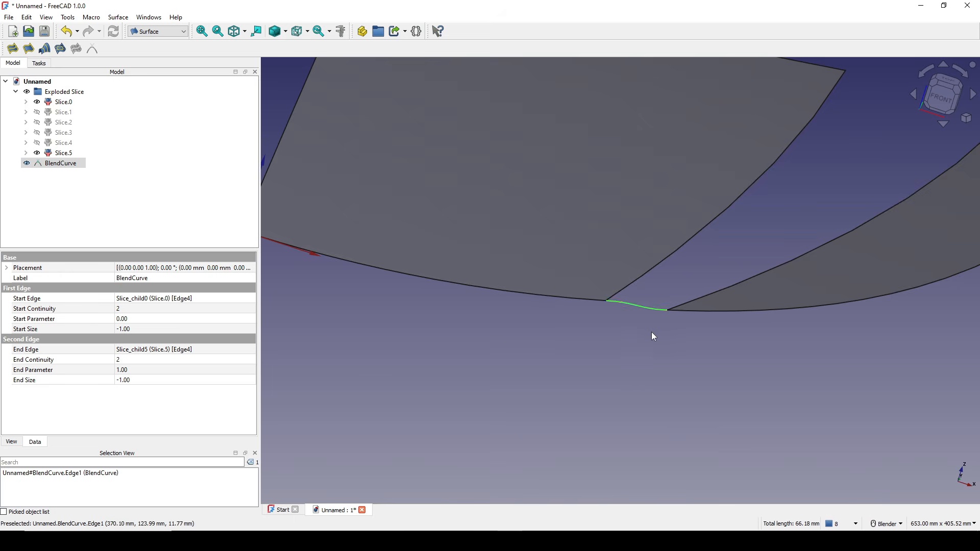
# Create a second Blend Curve between the rear edge of Slice.0 and the short rear edge of Slice.5
pyautogui.scroll(-6, 666, 329)
pyautogui.keyDown('shift'); pyautogui.moveTo(760, 284); pyautogui.dragTo(549, 351, button='middle'); pyautogui.keyUp('shift')
pyautogui.scroll(2, 634, 359)
pyautogui.click(617, 341)
pyautogui.scroll(2, 617, 342)
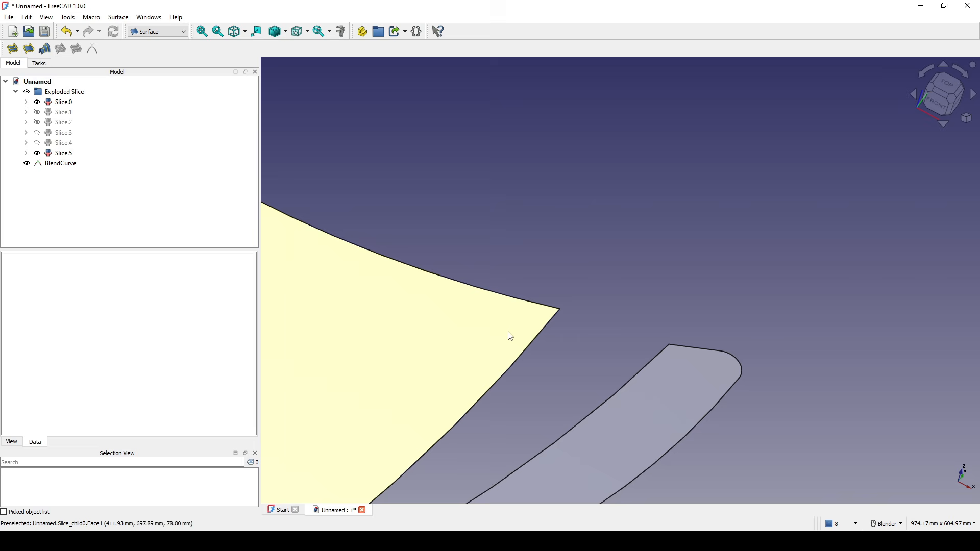
pyautogui.click(517, 298)
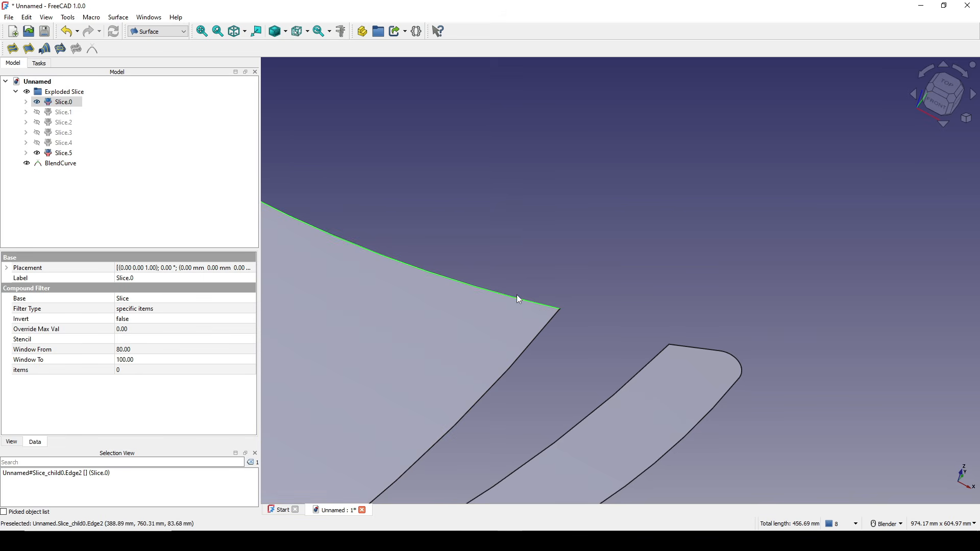
pyautogui.keyDown('ctrl'); pyautogui.click(699, 348); pyautogui.keyUp('ctrl')
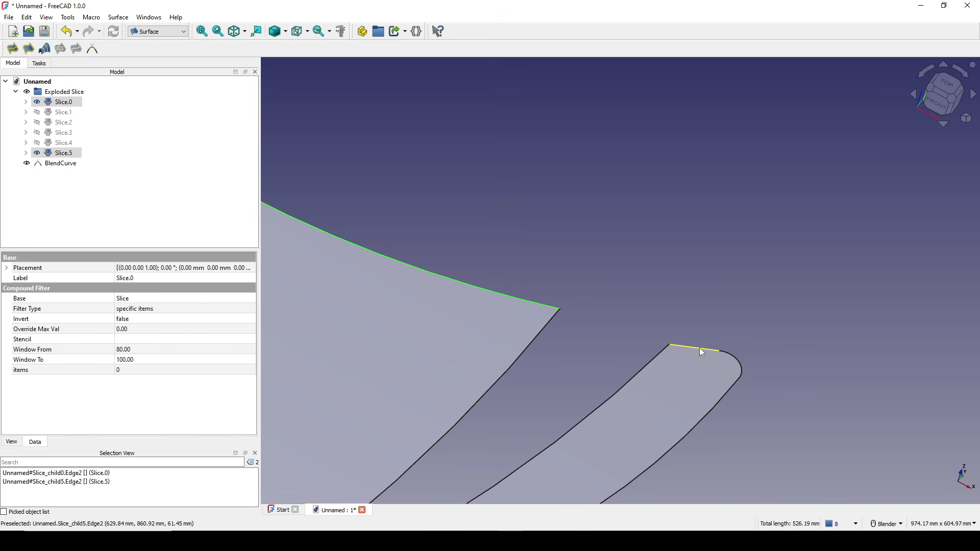
pyautogui.click(95, 51)
# Set the rear blend curve's Start Size and End Size both to 0
pyautogui.moveTo(638, 327); pyautogui.dragTo(595, 301, button='middle')
pyautogui.scroll(1, 612, 312)
pyautogui.click(62, 175)
pyautogui.click(133, 328)
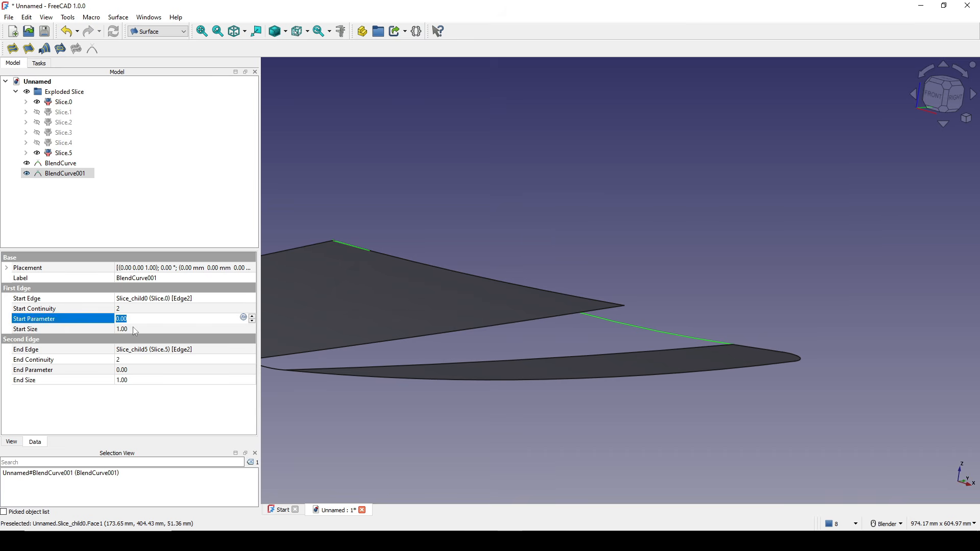
pyautogui.write('0')
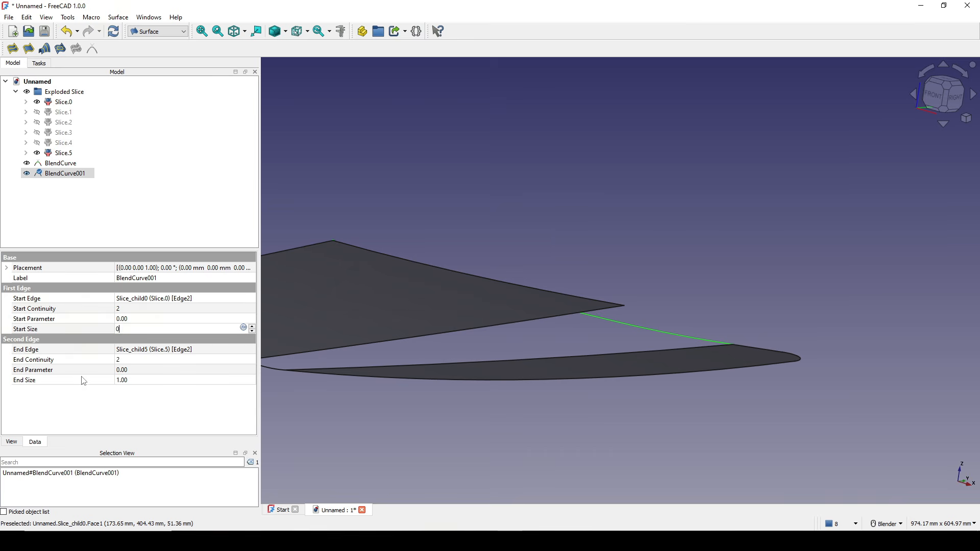
pyautogui.click(133, 379)
pyautogui.write('0')
pyautogui.click(88, 379)
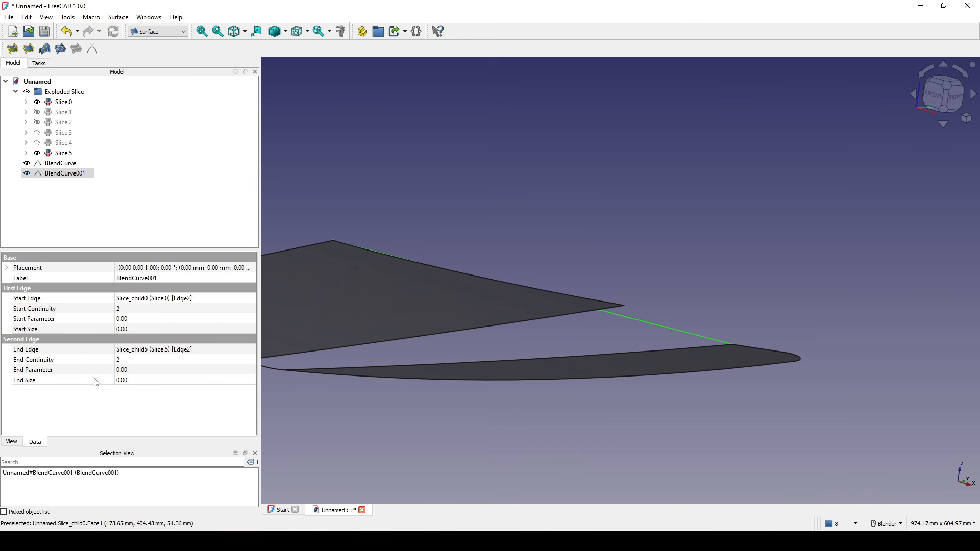
# Set the rear blend curve's Start Parameter to 1 so it starts at the corner of Slice.0 facing the gap
pyautogui.click(137, 319)
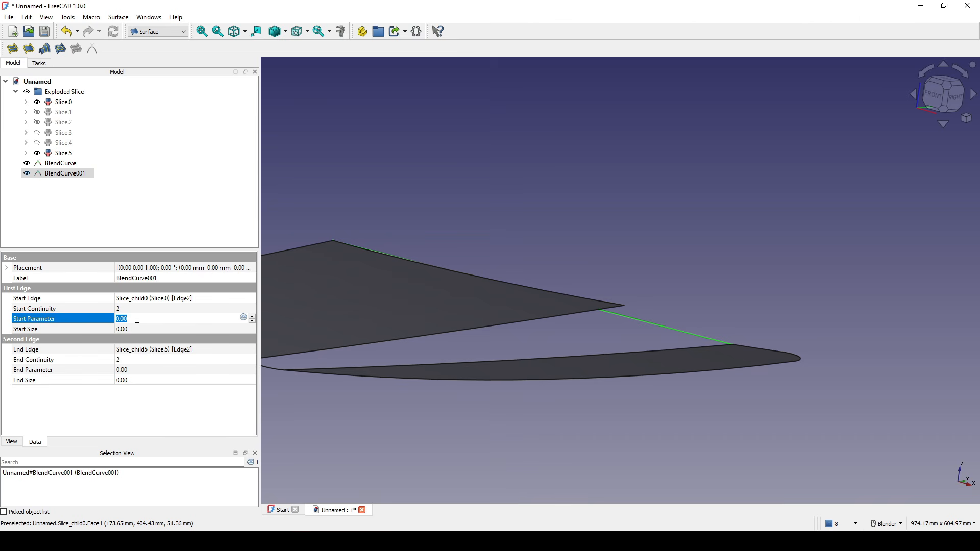
pyautogui.write('1')
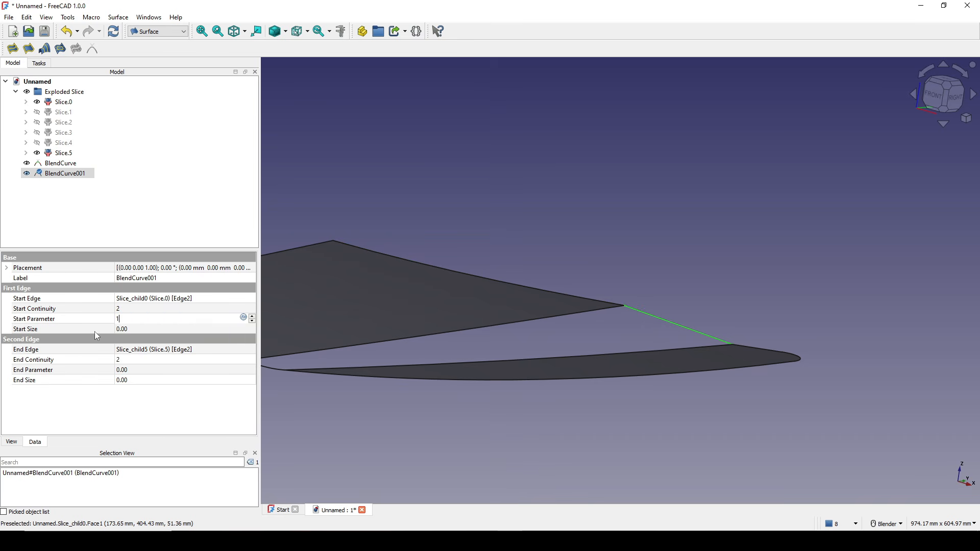
pyautogui.press('Return')
# Set the rear blend curve's Start Size and End Size both to 1
pyautogui.click(132, 328)
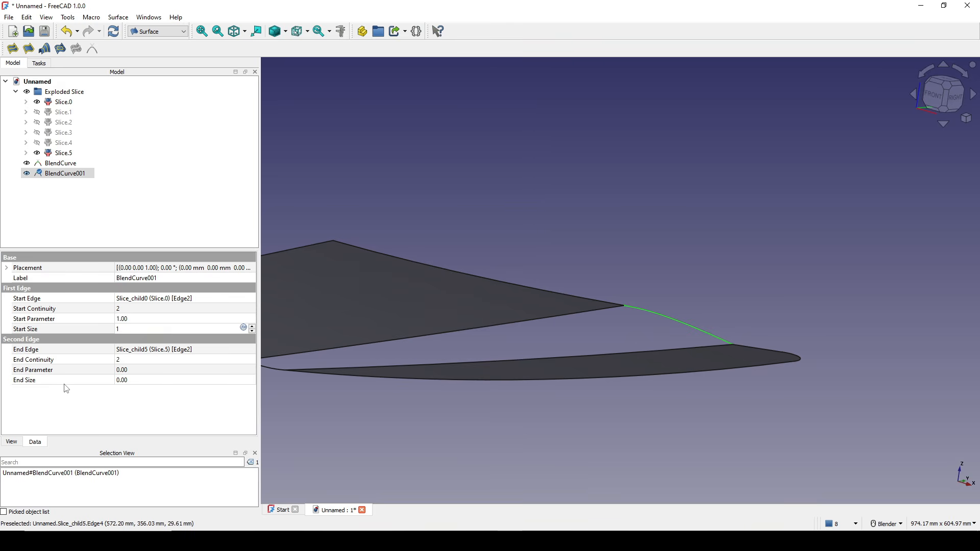
pyautogui.press('Return')
pyautogui.click(129, 381)
pyautogui.write('1')
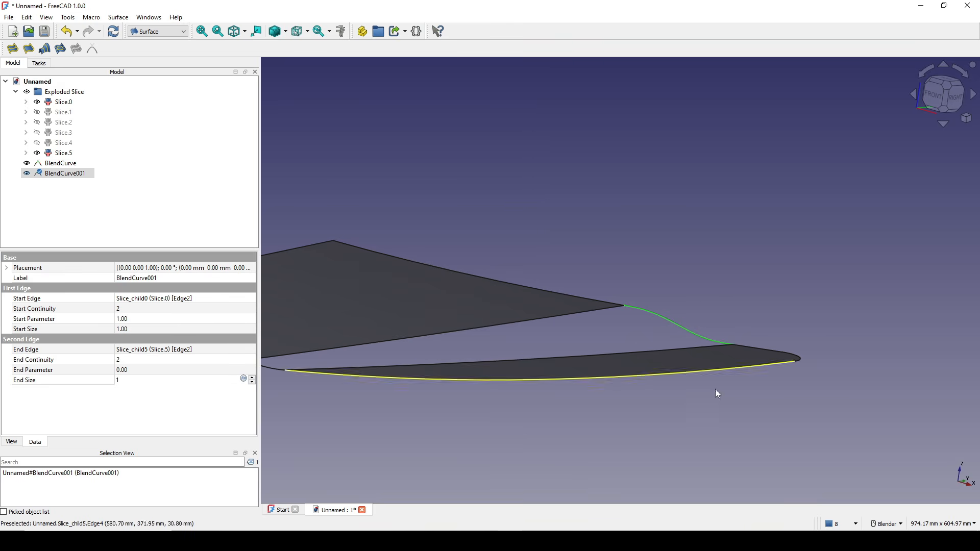
# Examine the two blend curves and the open gap they enclose between the faces Slice.0 and Slice.5
pyautogui.scroll(-3, 709, 393)
pyautogui.moveTo(644, 374); pyautogui.dragTo(684, 376, button='middle')
pyautogui.click(649, 412)
pyautogui.scroll(3, 697, 357)
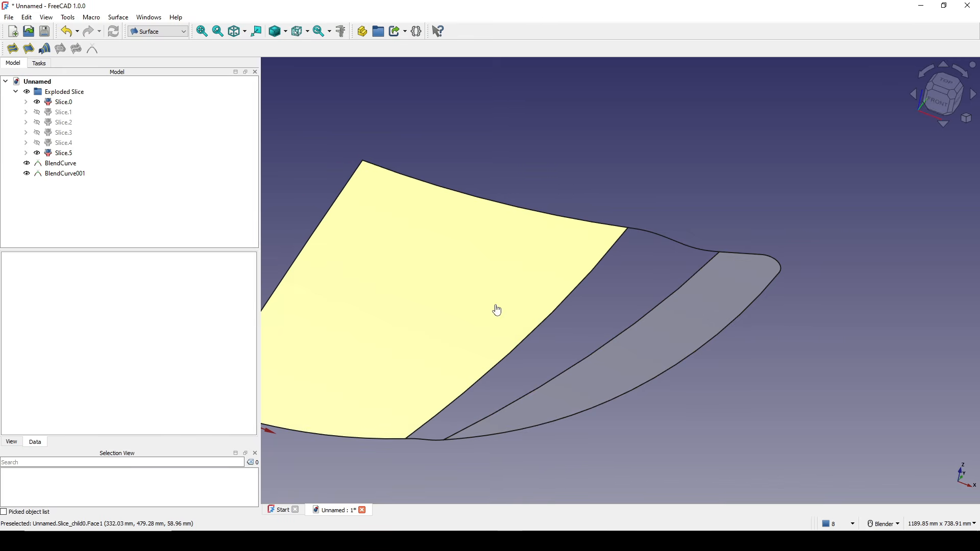
pyautogui.click(497, 309)
pyautogui.keyDown('ctrl'); pyautogui.click(612, 356); pyautogui.keyUp('ctrl')
pyautogui.moveTo(632, 368); pyautogui.dragTo(587, 404, button='middle')
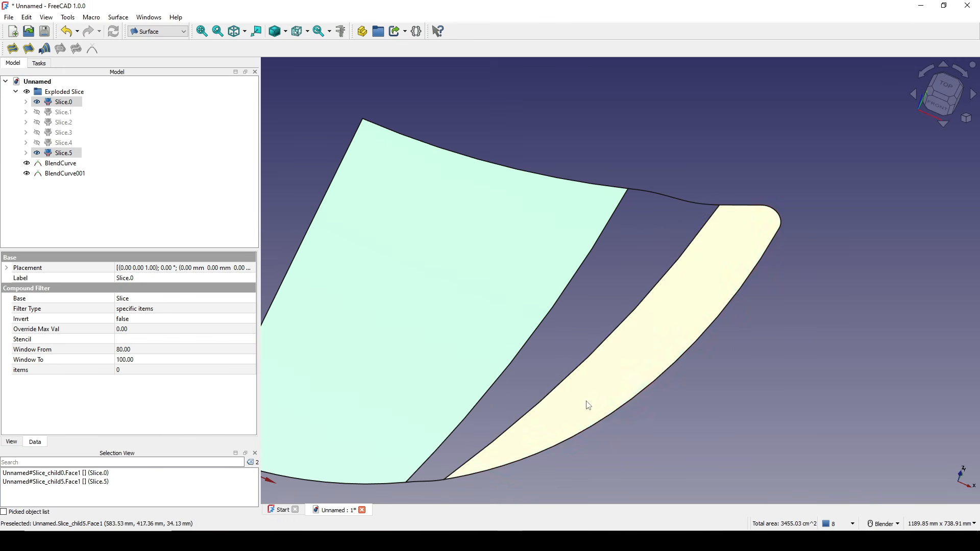
pyautogui.click(727, 352)
pyautogui.scroll(-3, 735, 348)
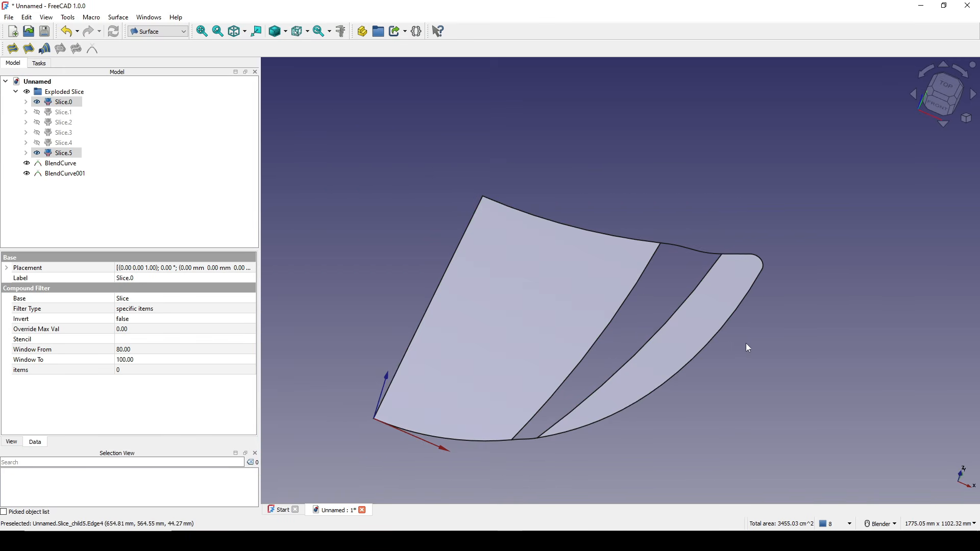
# View the model from the top and start a new sketch on the XY plane in the Part workbench
pyautogui.press('2')
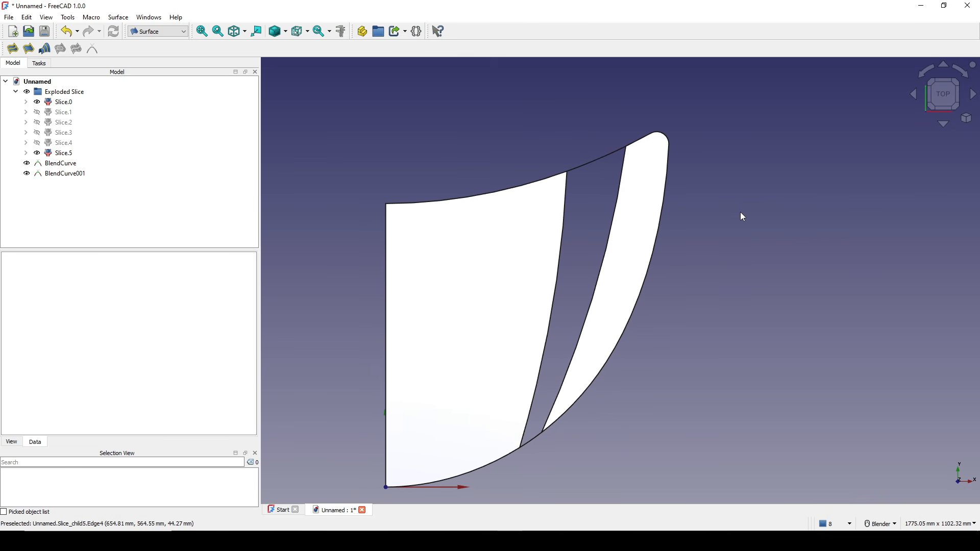
pyautogui.click(156, 32)
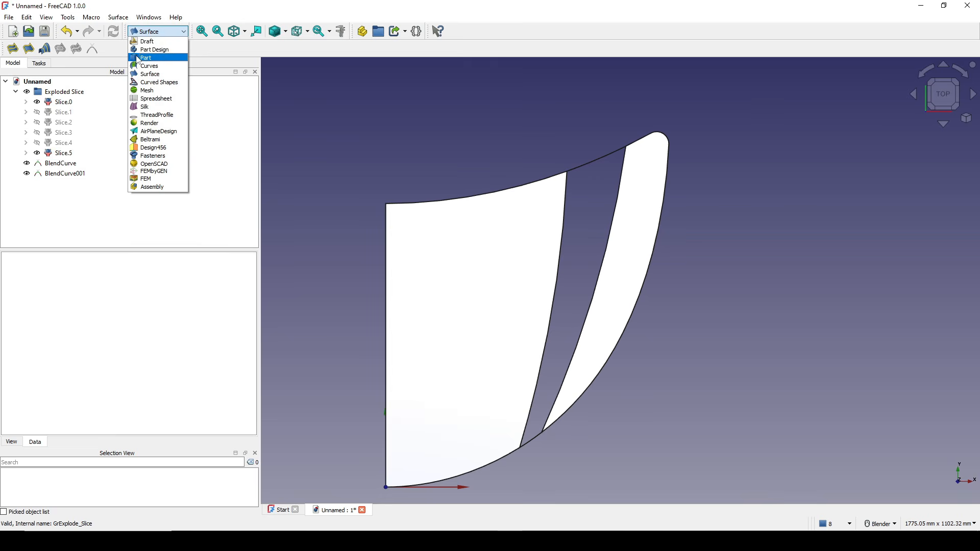
pyautogui.click(146, 58)
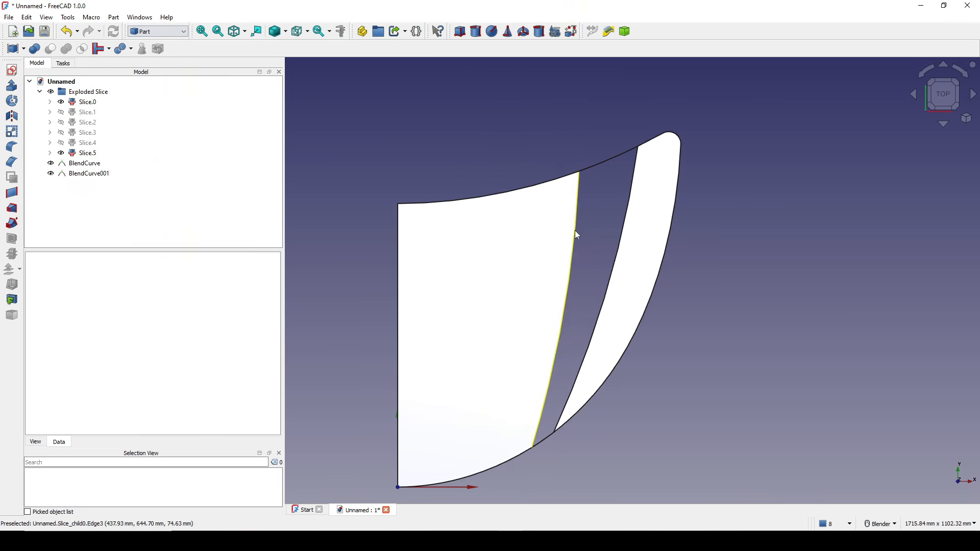
pyautogui.click(11, 70)
pyautogui.click(472, 309)
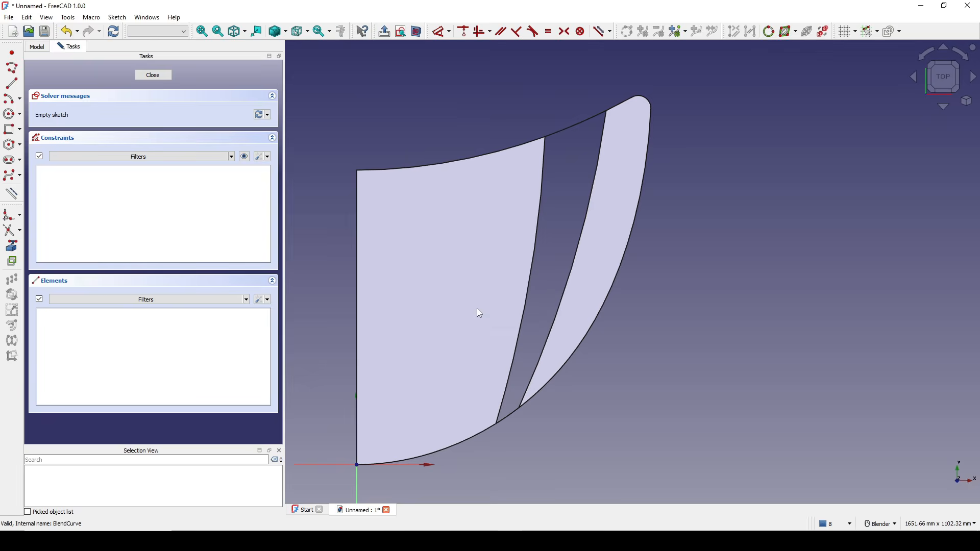
# Sketch two horizontal lines crossing the gap between the faces, at heights of about 577 mm and 384 mm above the origin
pyautogui.click(12, 83)
pyautogui.click(462, 214)
pyautogui.click(581, 215)
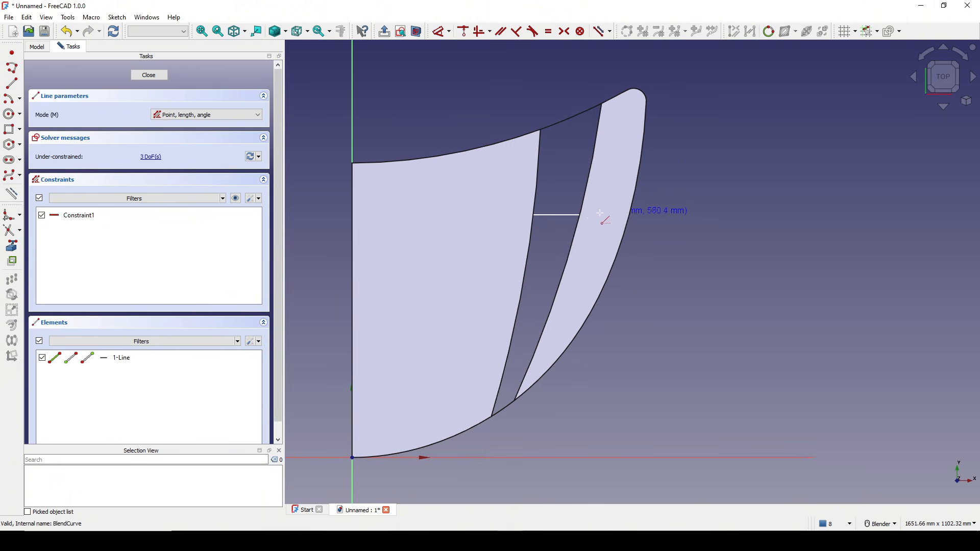
pyautogui.click(460, 296)
pyautogui.click(571, 296)
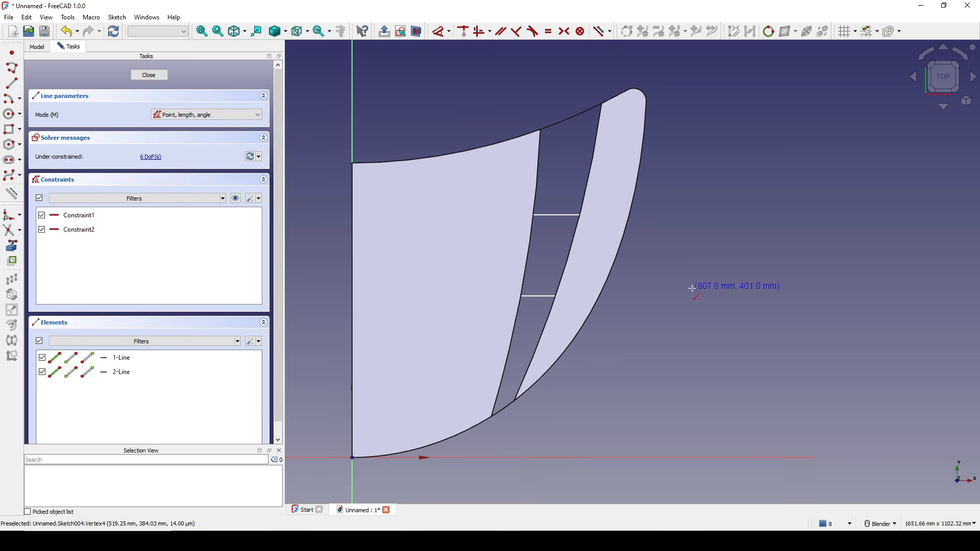
pyautogui.rightClick(643, 280)
# Try the sketch's section view, then change the display style to Wireframe so the faces do not cover the sketch lines
pyautogui.click(417, 37)
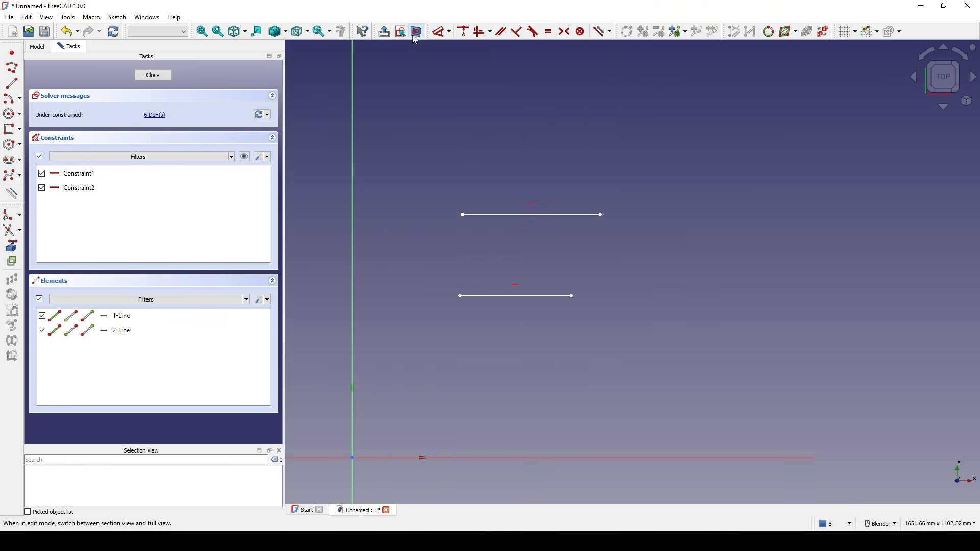
pyautogui.click(416, 38)
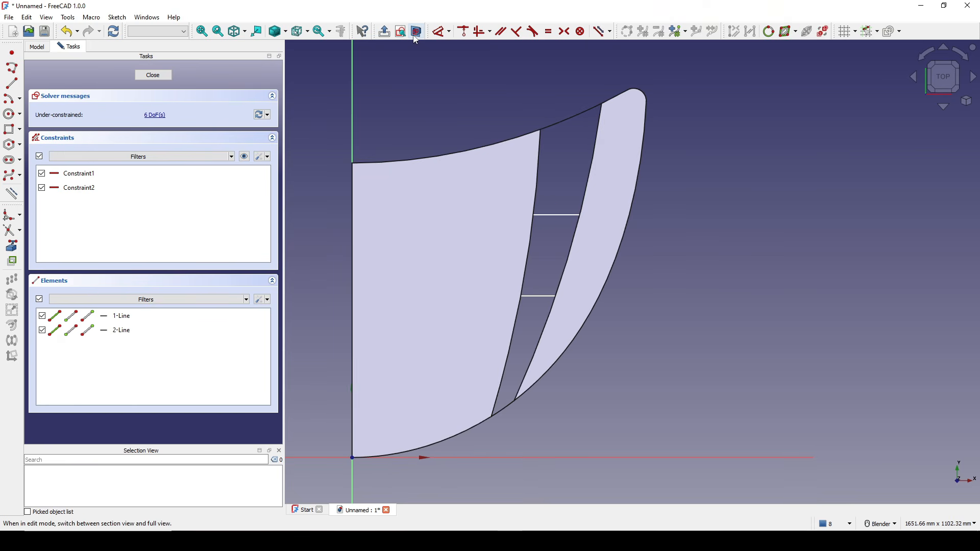
pyautogui.click(285, 32)
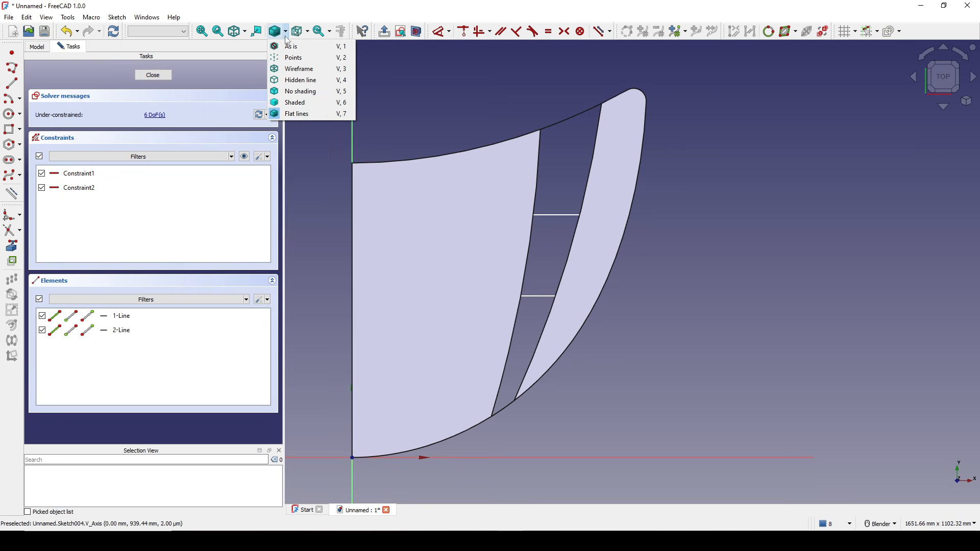
pyautogui.click(293, 69)
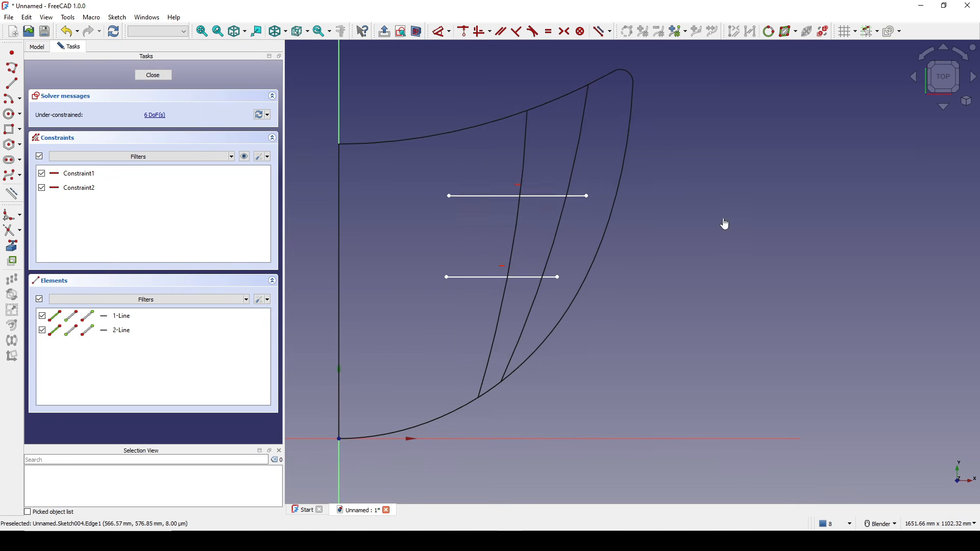
# Move the lower line's left endpoint inward and down to about 285 mm across and 359 mm above the origin
pyautogui.moveTo(446, 277); pyautogui.dragTo(459, 288)
pyautogui.keyDown('shift'); pyautogui.moveTo(568, 285); pyautogui.dragTo(619, 268, button='middle'); pyautogui.keyUp('shift')
pyautogui.keyDown('shift'); pyautogui.moveTo(707, 262); pyautogui.dragTo(684, 279, button='middle'); pyautogui.keyUp('shift')
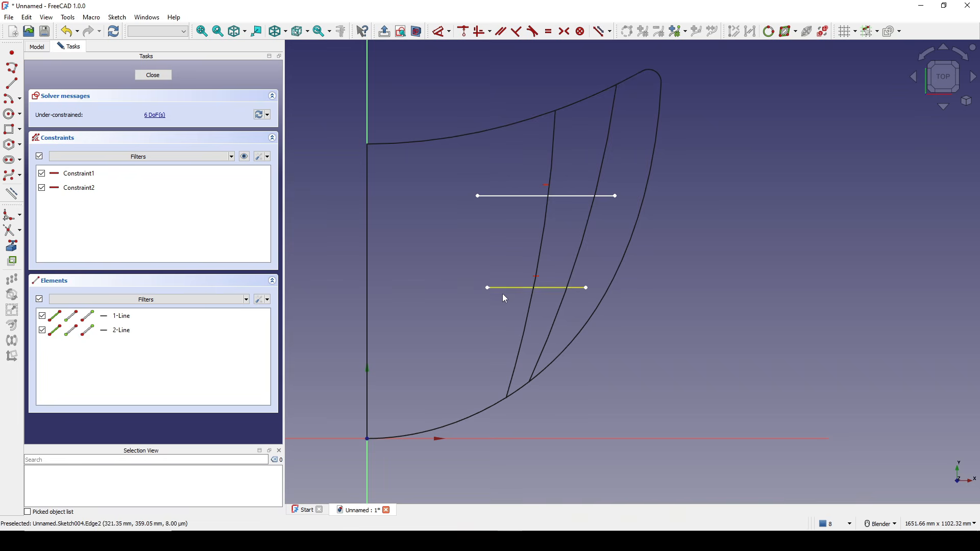
# Constrain the lower line's left endpoint to a vertical distance of 350 mm from the origin and move the dimension clear of the curves
pyautogui.click(486, 289)
pyautogui.press('d')
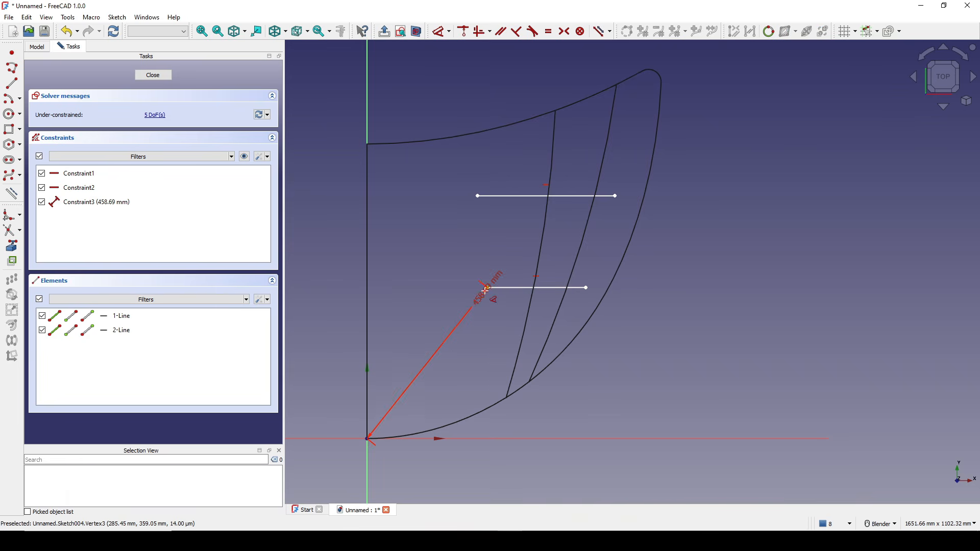
pyautogui.click(514, 357)
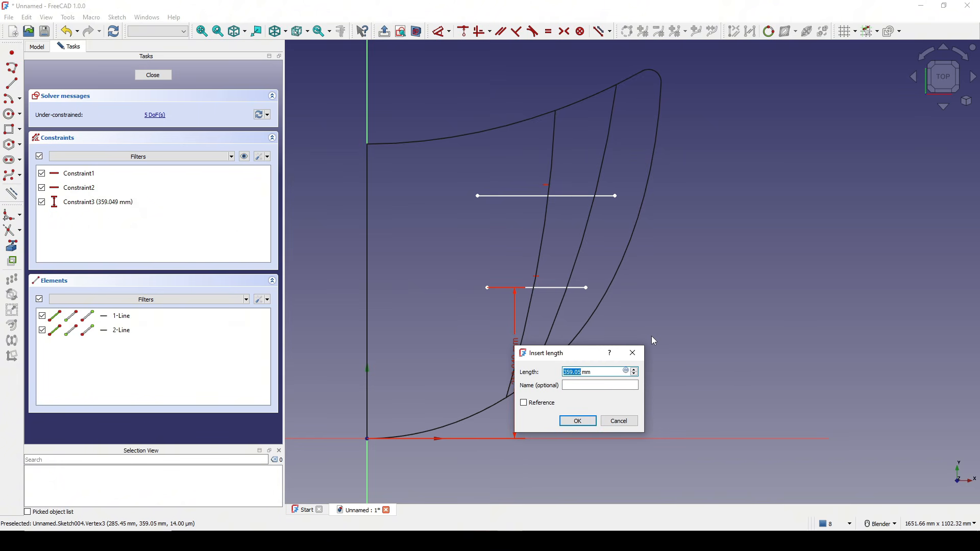
pyautogui.write('350')
pyautogui.click(577, 421)
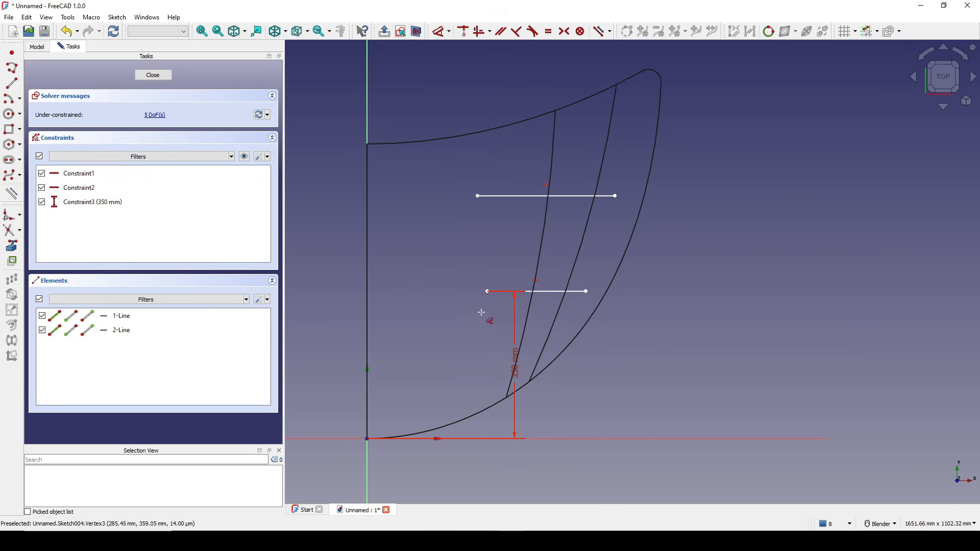
pyautogui.moveTo(515, 363); pyautogui.dragTo(416, 365)
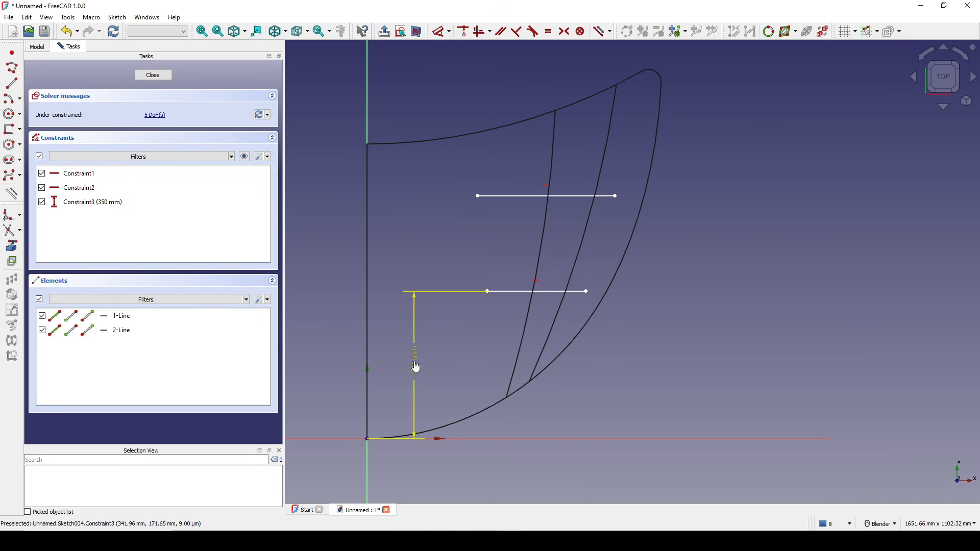
pyautogui.scroll(1, 595, 276)
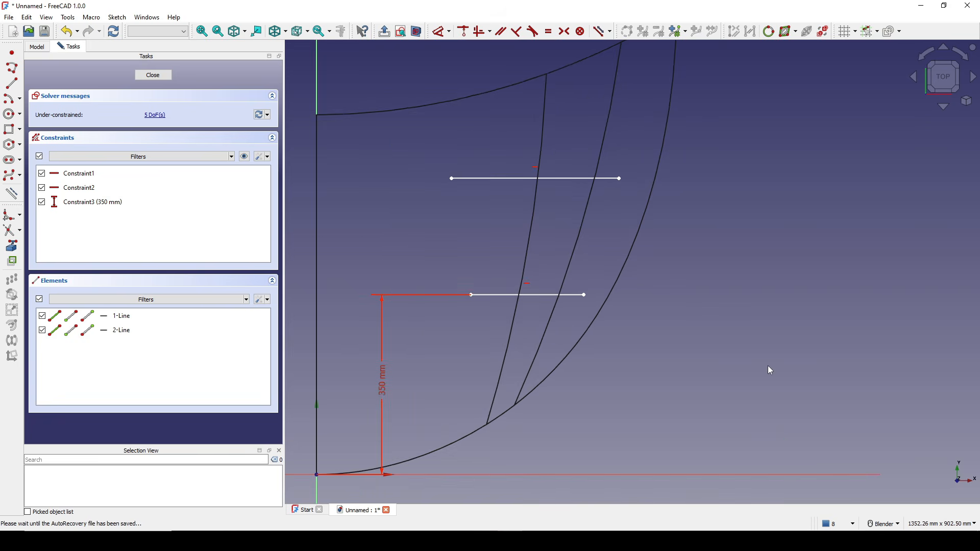
pyautogui.press('Print')
pyautogui.moveTo(263, 41)
pyautogui.mouseDown()
pyautogui.moveTo(522, 220)
pyautogui.moveTo(786, 456)
pyautogui.mouseUp()
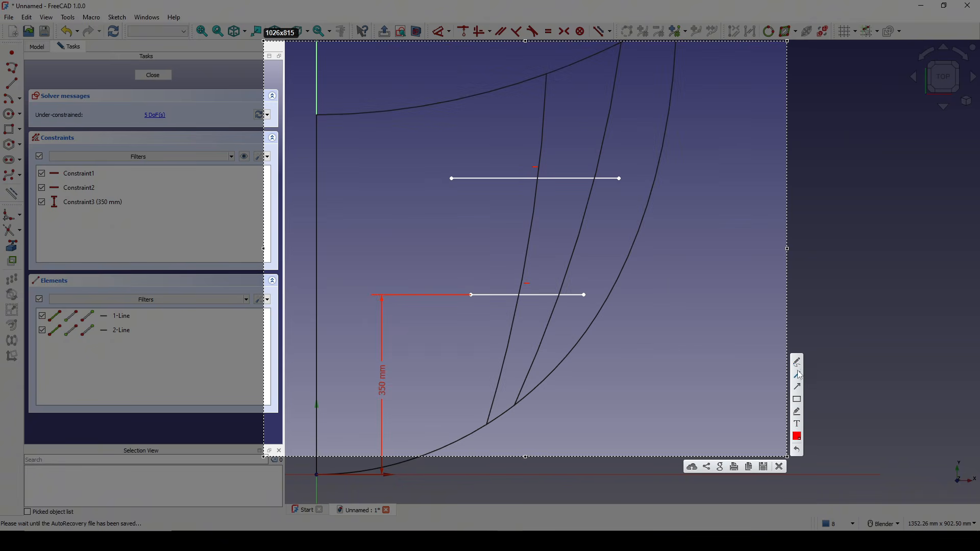
pyautogui.moveTo(451, 179); pyautogui.dragTo(667, 183)
pyautogui.moveTo(471, 294); pyautogui.dragTo(607, 296)
pyautogui.moveTo(542, 95); pyautogui.dragTo(548, 182)
pyautogui.moveTo(514, 341); pyautogui.dragTo(494, 421)
pyautogui.moveTo(602, 127); pyautogui.dragTo(601, 143)
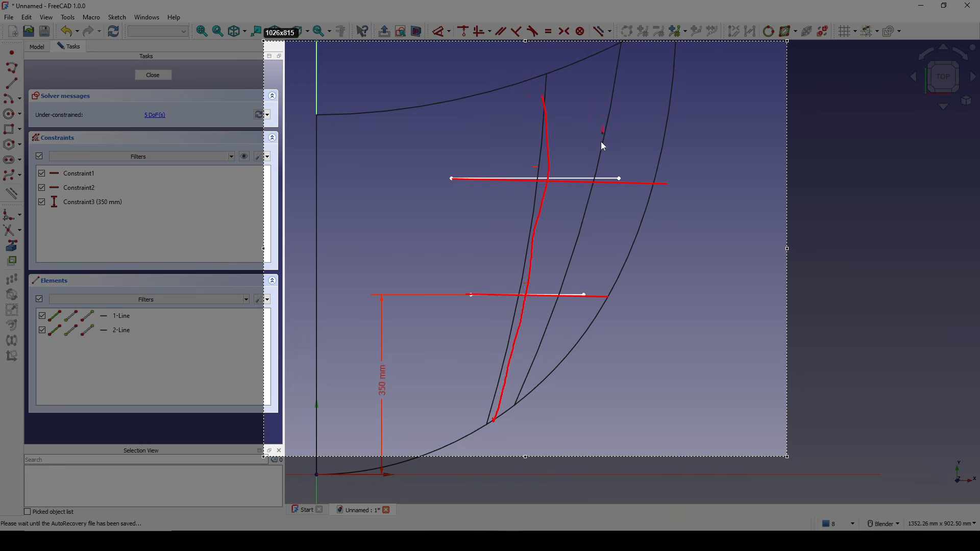
pyautogui.moveTo(522, 406); pyautogui.dragTo(523, 407)
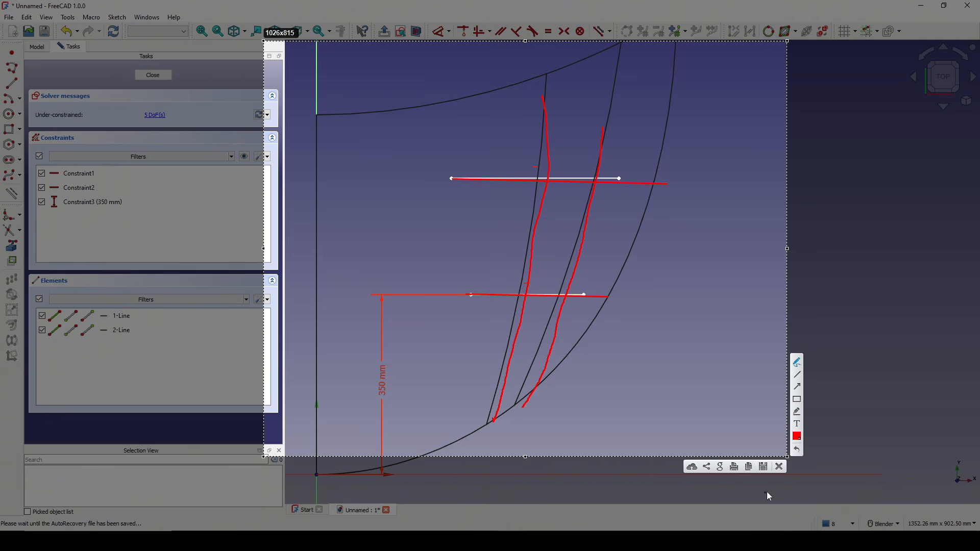
pyautogui.click(779, 466)
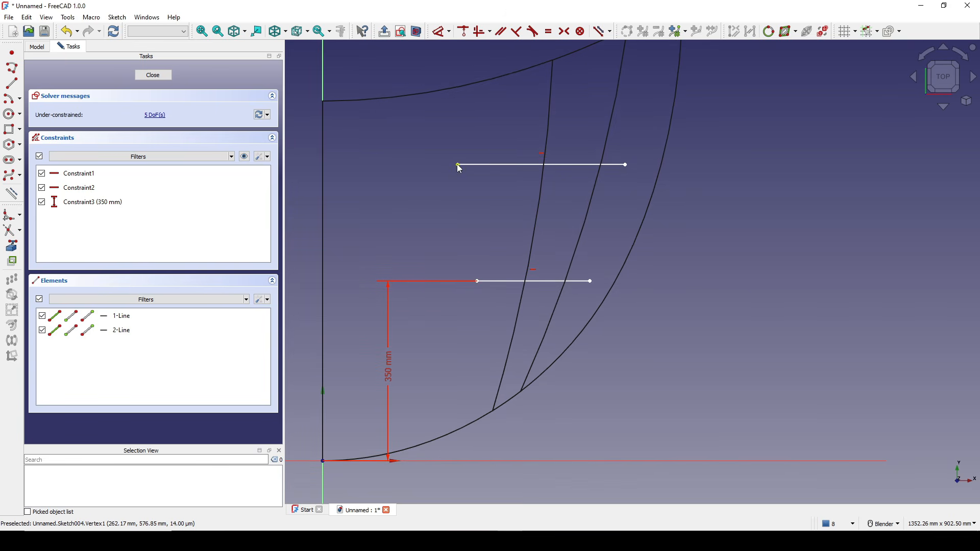
# Constrain the upper line to a vertical distance of 550 mm from the origin and move its dimension outside the outline
pyautogui.click(458, 165)
pyautogui.press('d')
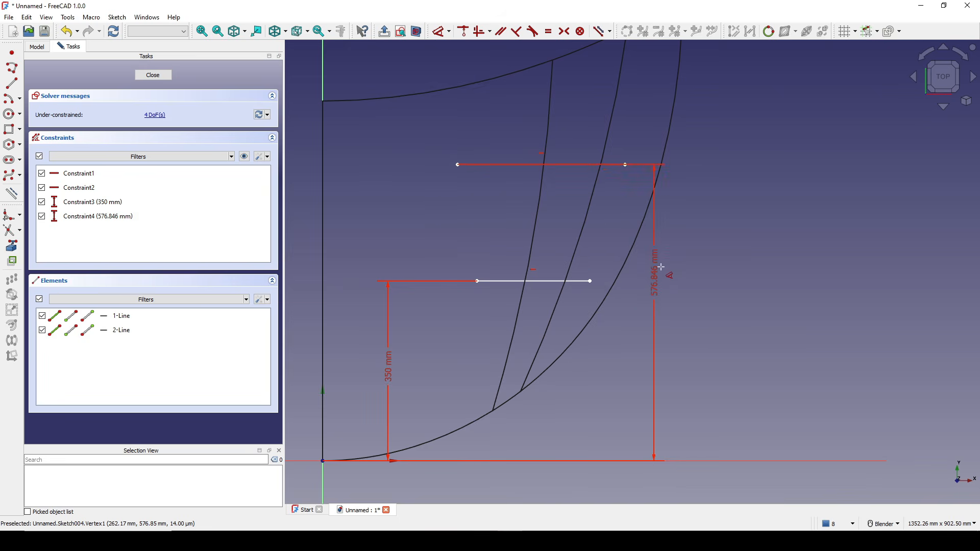
pyautogui.click(632, 272)
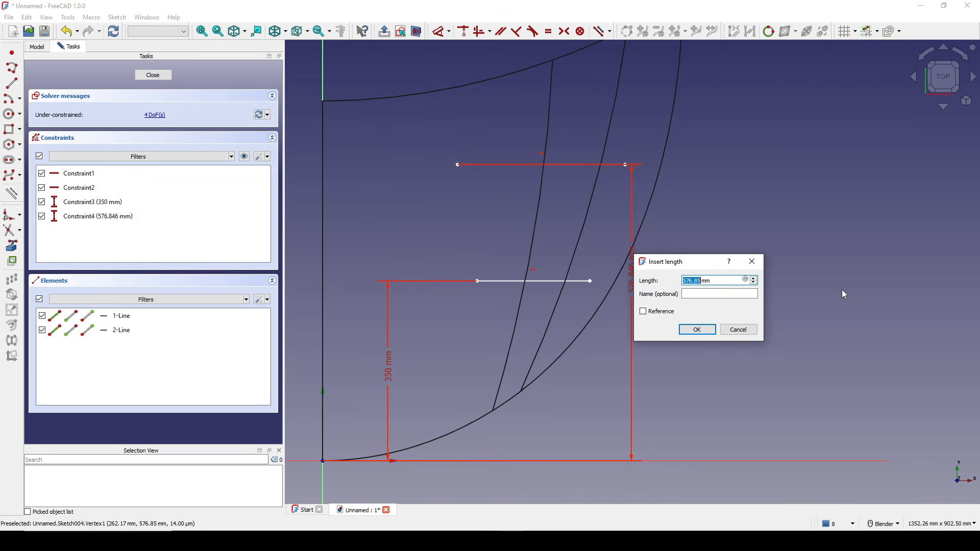
pyautogui.write('5500')
pyautogui.moveTo(713, 280); pyautogui.dragTo(614, 278)
pyautogui.click(709, 332)
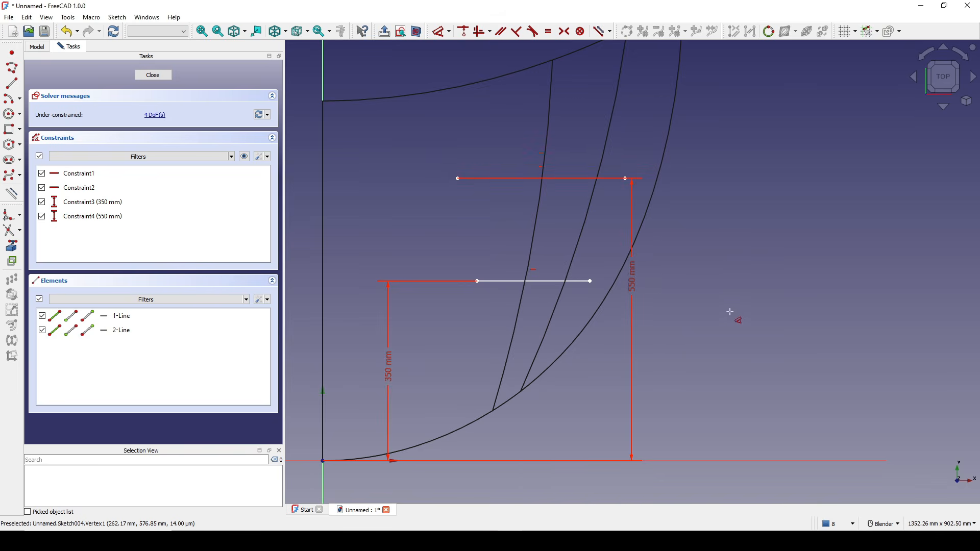
pyautogui.scroll(-1, 729, 287)
pyautogui.moveTo(622, 305); pyautogui.dragTo(670, 334)
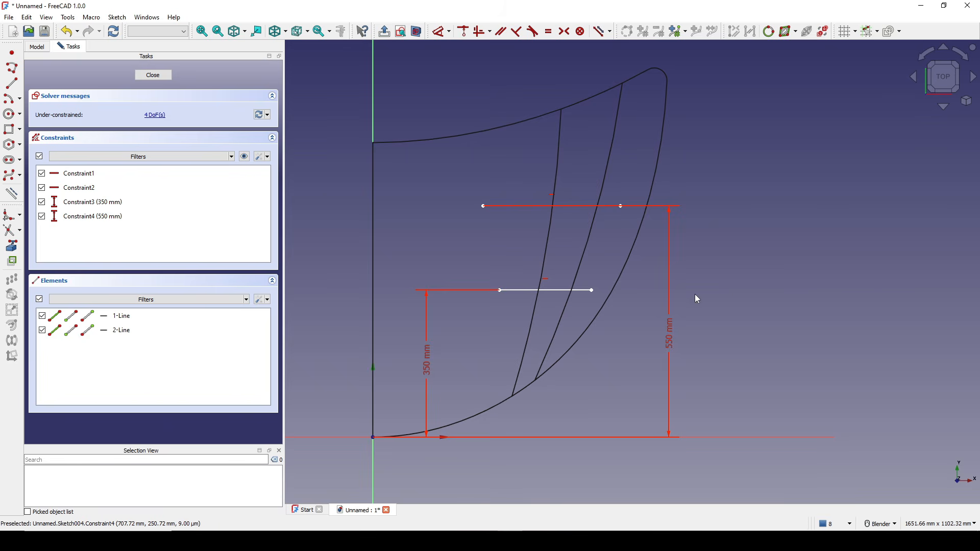
# Close the sketch and set the display style to Flat lines
pyautogui.click(153, 75)
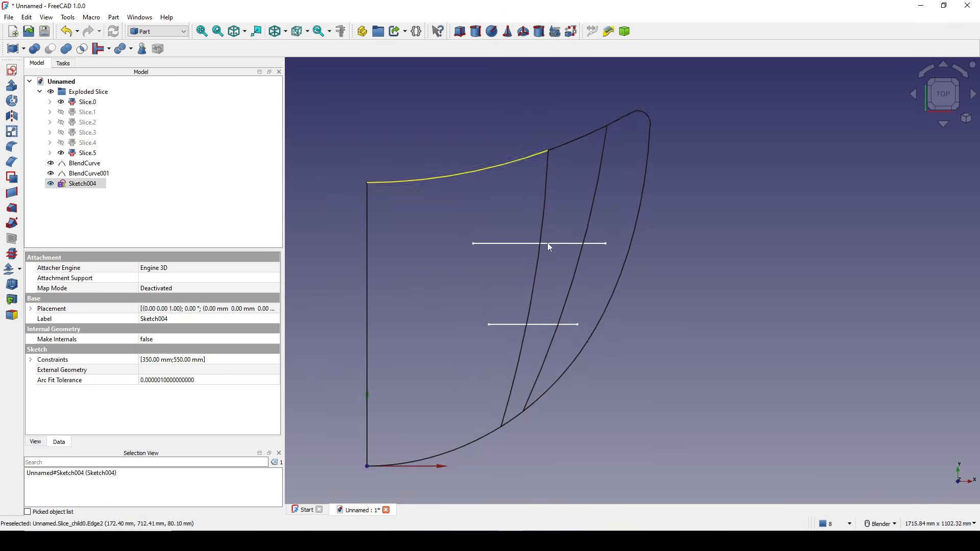
pyautogui.click(264, 153)
pyautogui.click(284, 31)
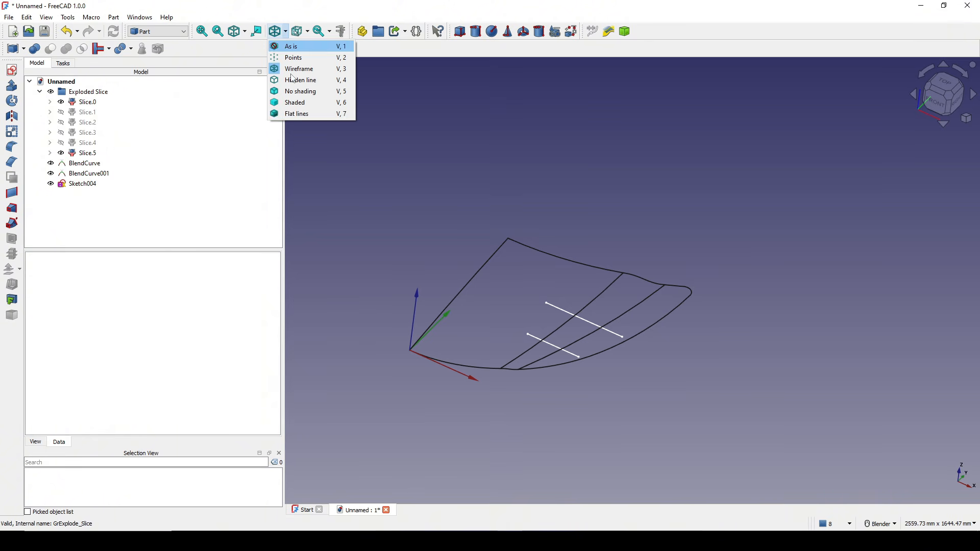
pyautogui.click(306, 108)
pyautogui.click(278, 32)
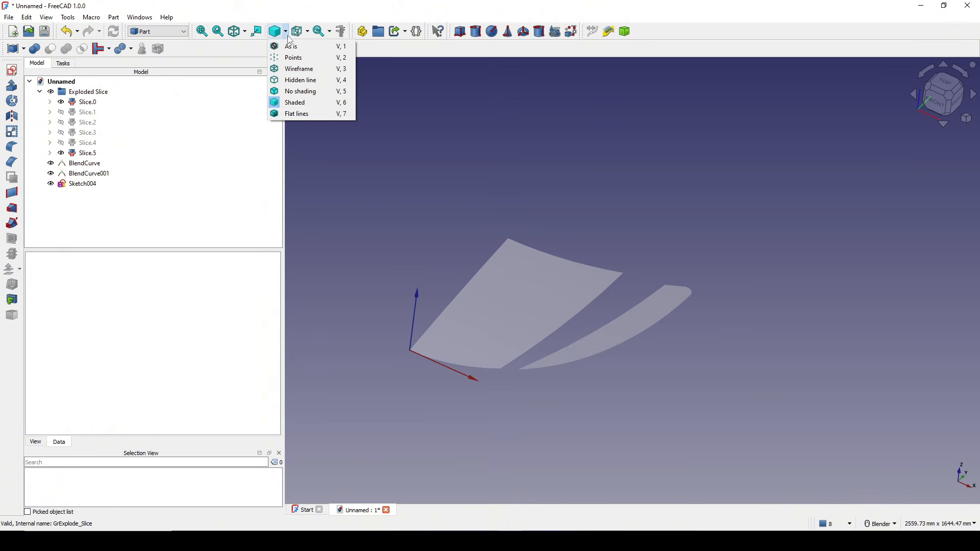
pyautogui.click(295, 114)
pyautogui.scroll(1, 639, 275)
pyautogui.keyDown('shift'); pyautogui.moveTo(637, 274); pyautogui.dragTo(695, 192, button='middle'); pyautogui.keyUp('shift')
# Extrude the sketch with the two cross lines 500 mm along its normal
pyautogui.click(91, 184)
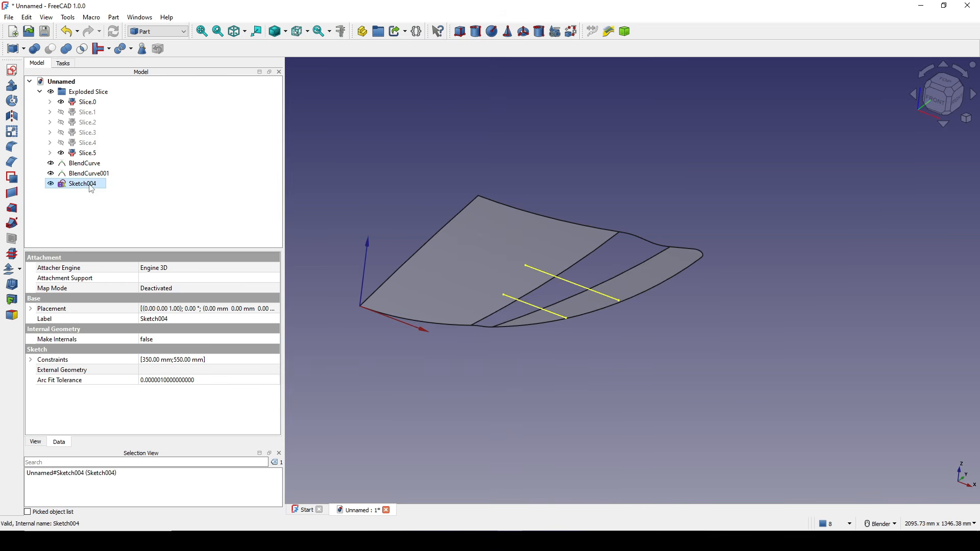
pyautogui.click(16, 90)
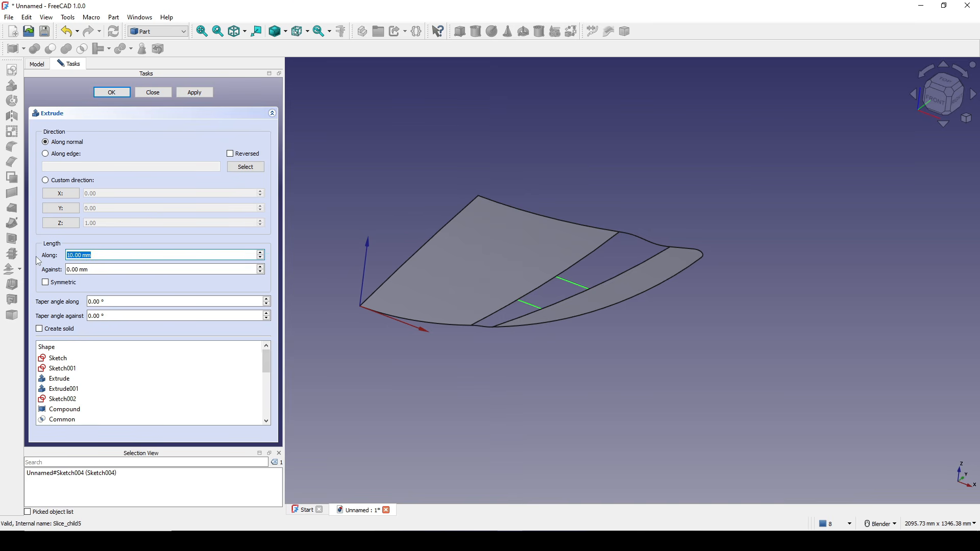
pyautogui.write('500')
pyautogui.click(118, 90)
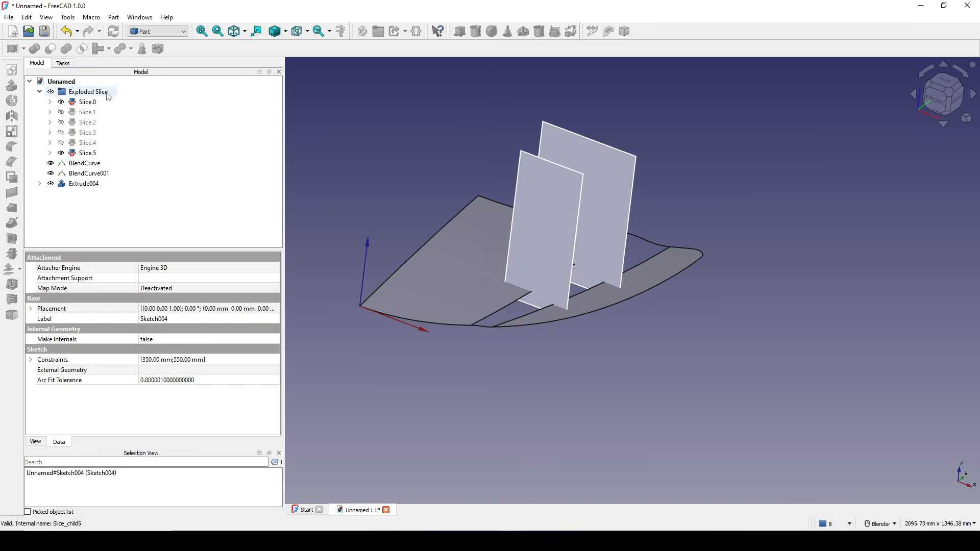
# Split the larger face with the extruded planes using Slice to compound
pyautogui.scroll(2, 616, 350)
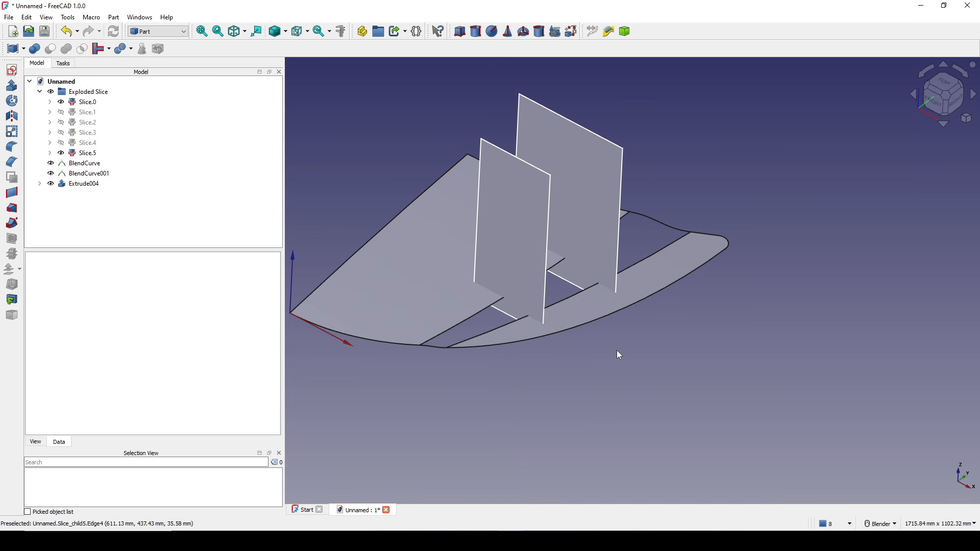
pyautogui.click(437, 285)
pyautogui.keyDown('ctrl'); pyautogui.click(519, 246); pyautogui.keyUp('ctrl')
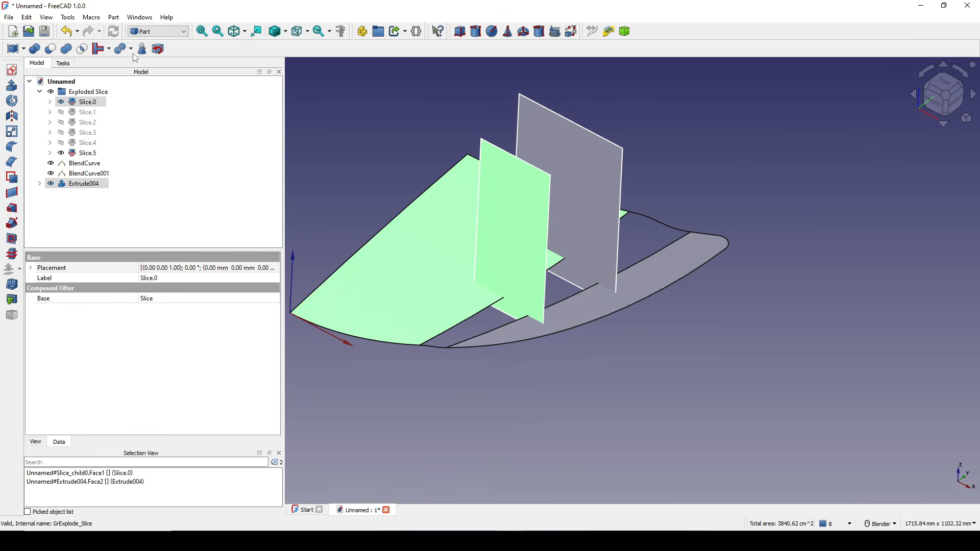
pyautogui.click(114, 17)
pyautogui.moveTo(202, 238)
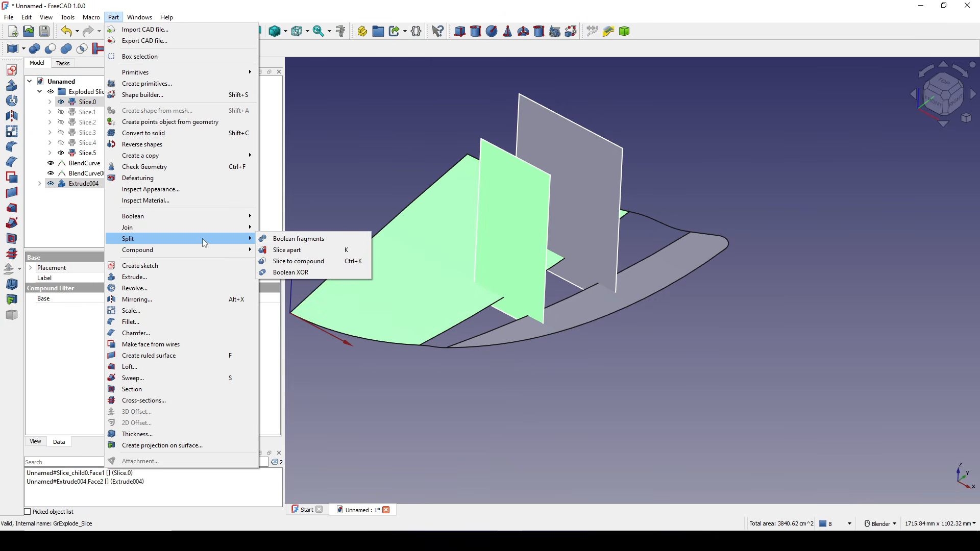
pyautogui.click(307, 261)
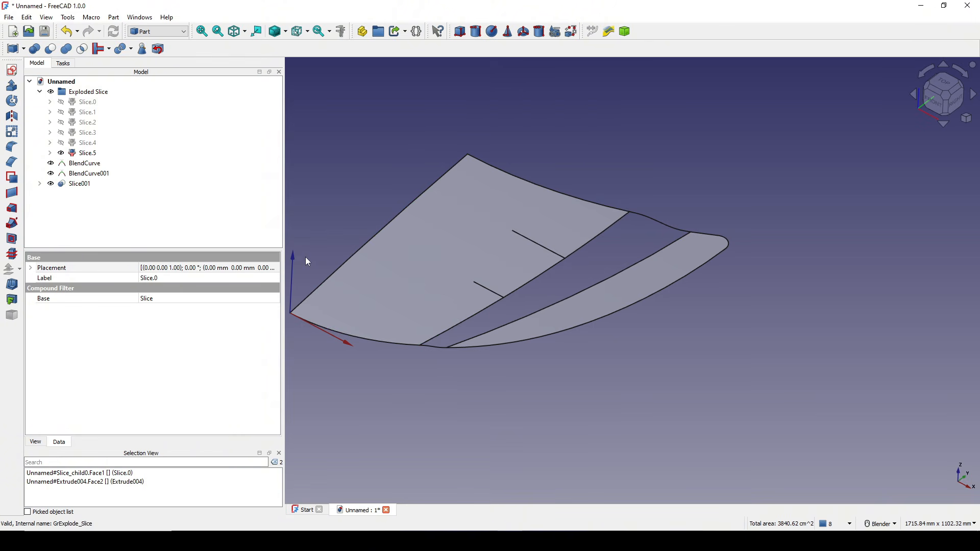
# Show the hidden Extrude004 cutting planes nested inside Slice001
pyautogui.click(69, 187)
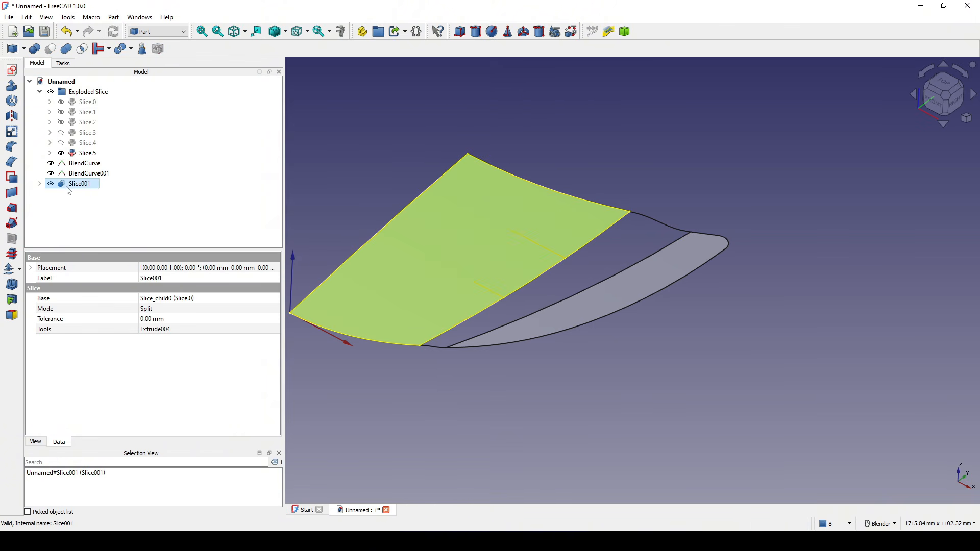
pyautogui.click(40, 184)
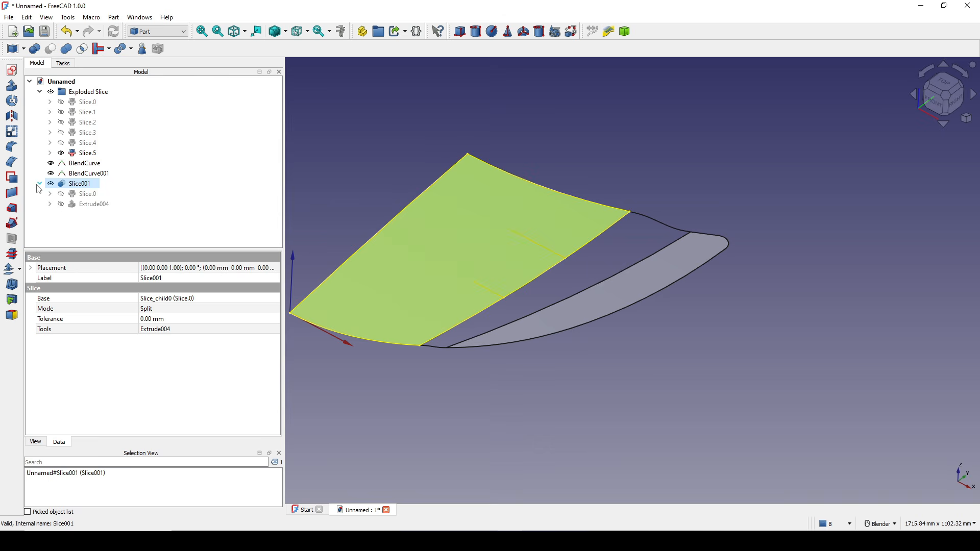
pyautogui.click(94, 205)
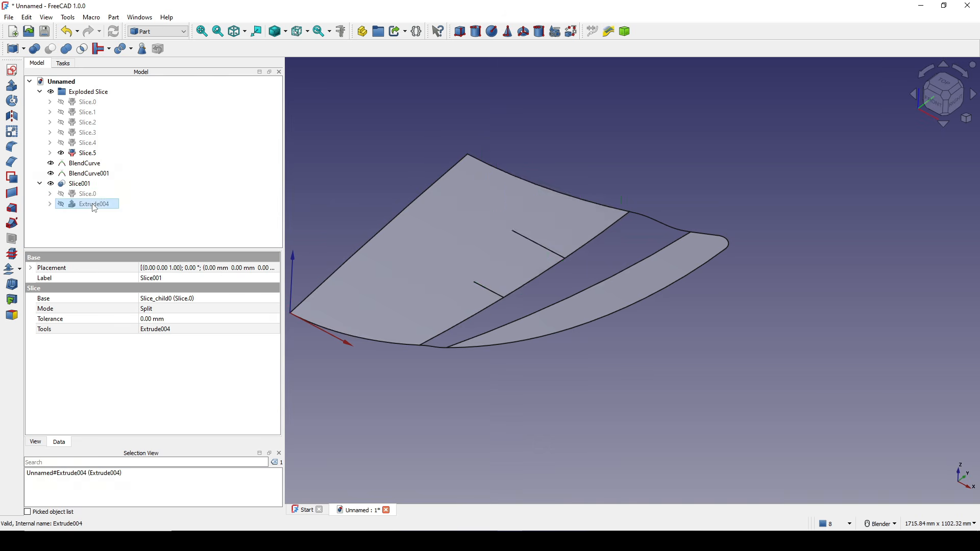
pyautogui.press('space')
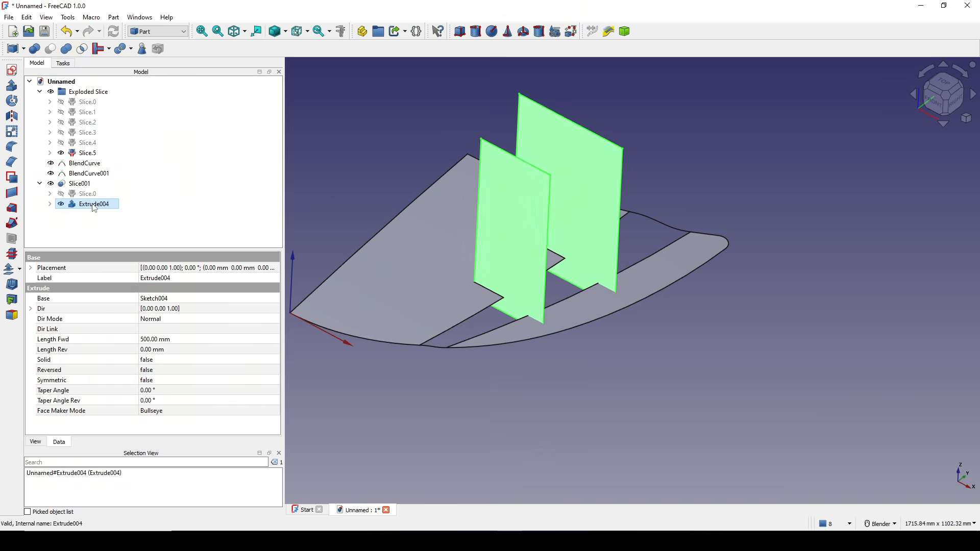
# Split the narrow outer face with the same extruded planes using Slice to compound
pyautogui.click(579, 306)
pyautogui.keyDown('ctrl'); pyautogui.click(585, 218); pyautogui.keyUp('ctrl')
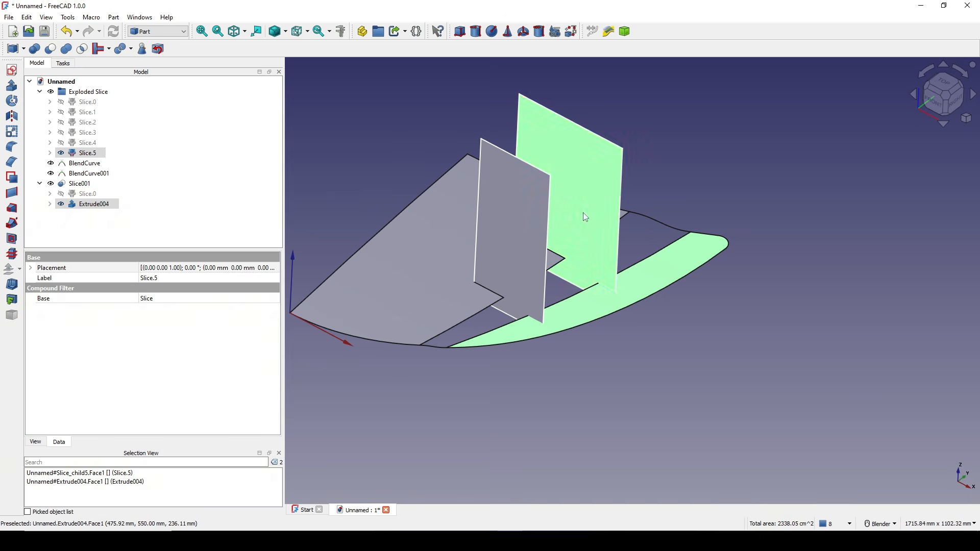
pyautogui.click(113, 16)
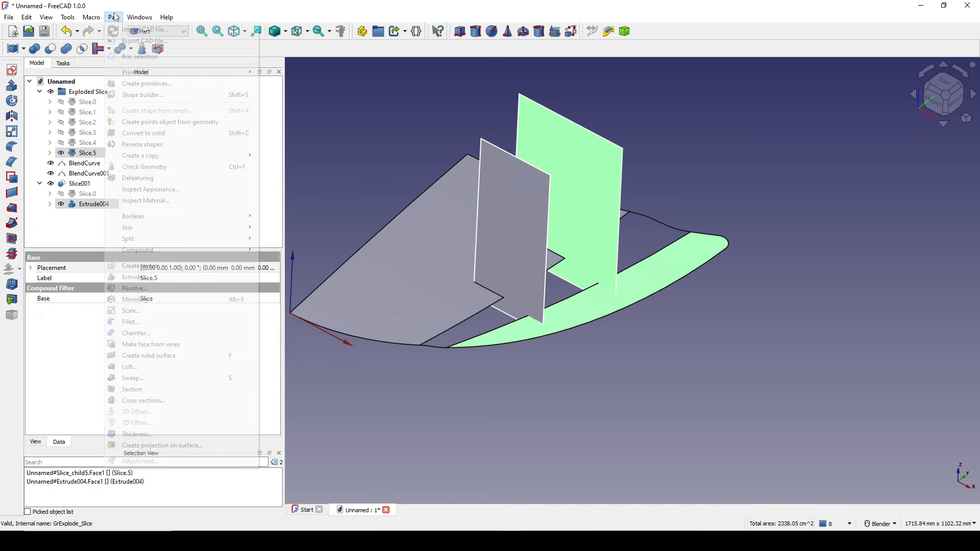
pyautogui.moveTo(156, 239)
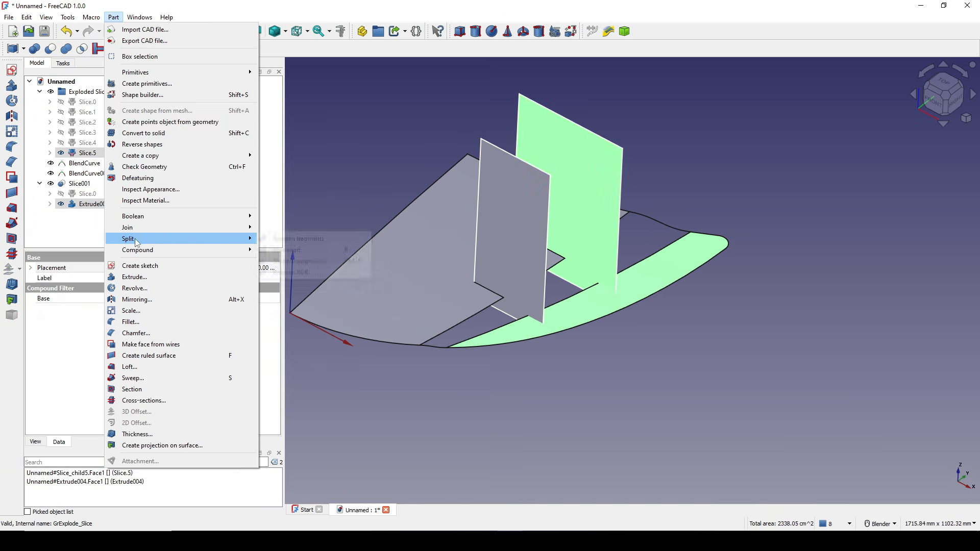
pyautogui.click(329, 259)
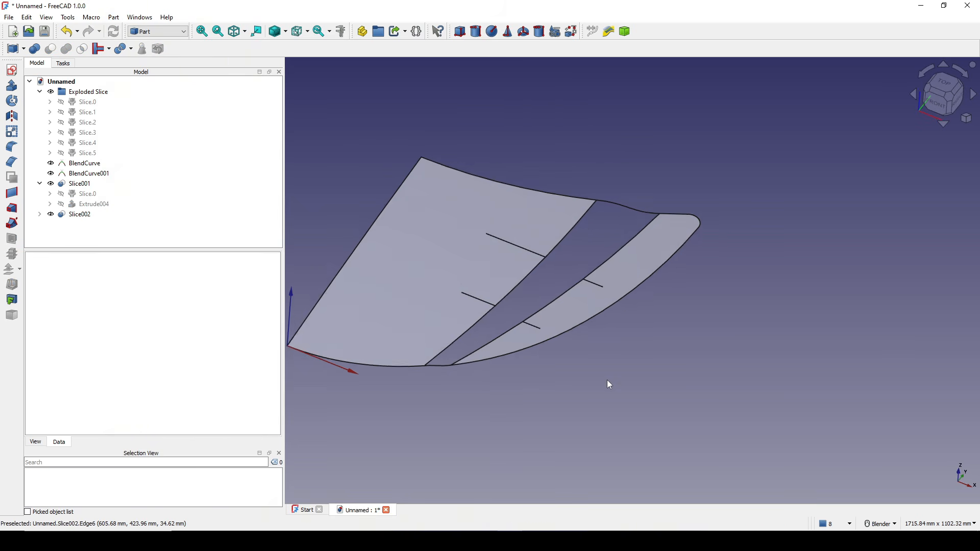
# Switch to the Surface workbench and create a blend curve between the lower cut edges of Slice001 and Slice002
pyautogui.scroll(2, 599, 370)
pyautogui.scroll(2, 564, 346)
pyautogui.moveTo(560, 351); pyautogui.dragTo(524, 273, button='middle')
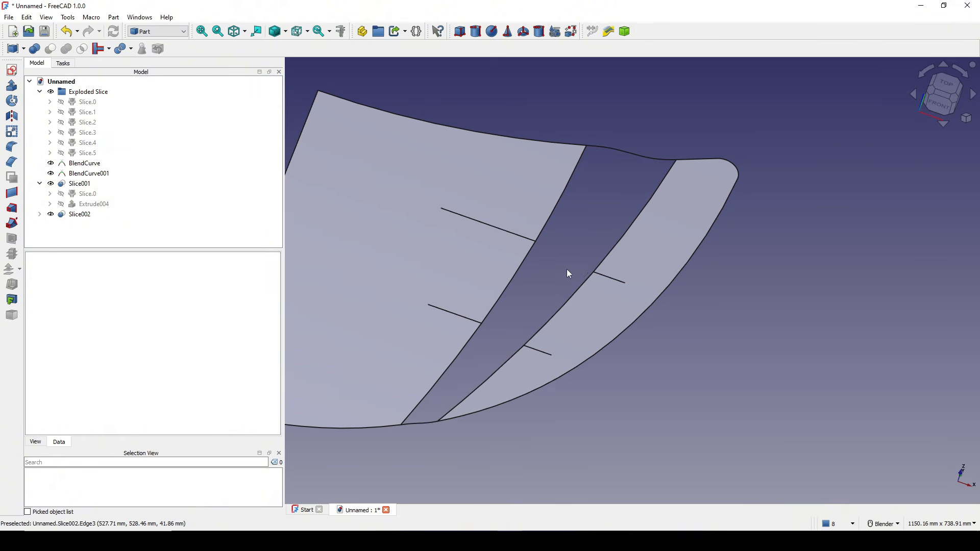
pyautogui.click(151, 32)
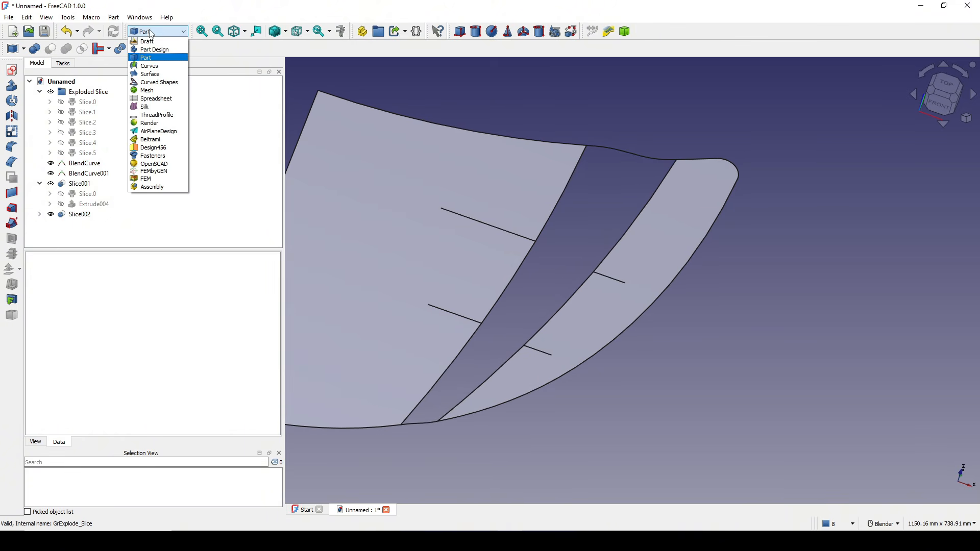
pyautogui.click(153, 74)
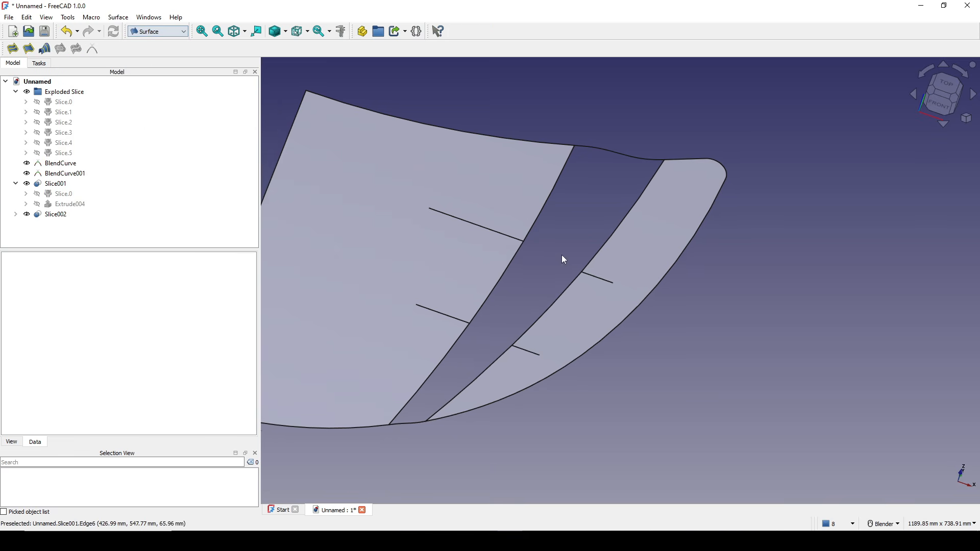
pyautogui.click(429, 312)
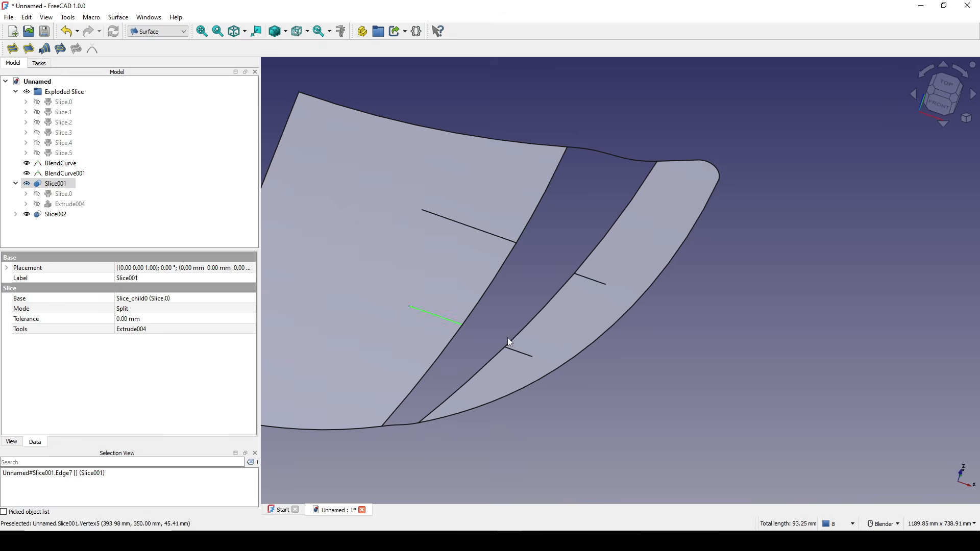
pyautogui.keyDown('ctrl'); pyautogui.click(519, 351); pyautogui.keyUp('ctrl')
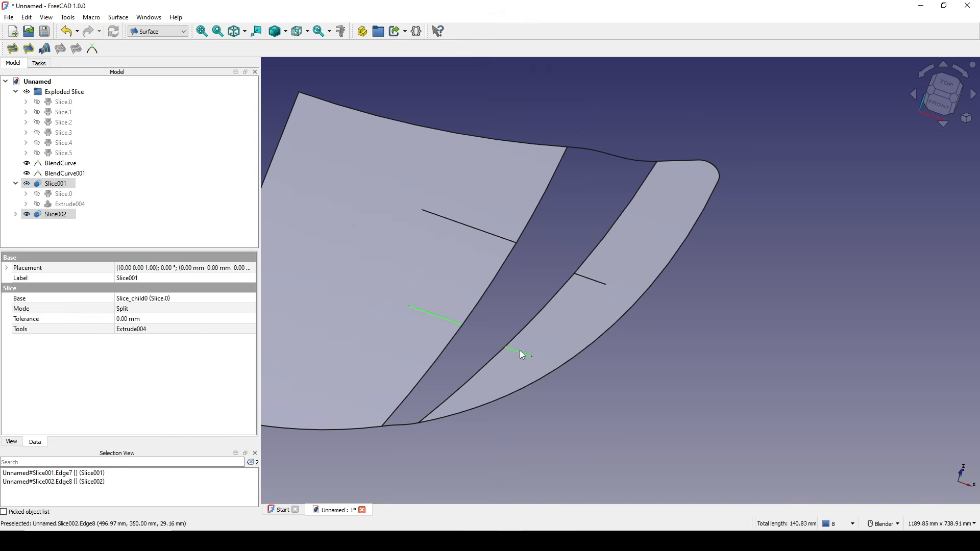
pyautogui.click(93, 48)
# Set the new lower blend curve's start size and end size to 0 and its end parameter to 1
pyautogui.moveTo(532, 316); pyautogui.dragTo(519, 266, button='middle')
pyautogui.scroll(3, 536, 332)
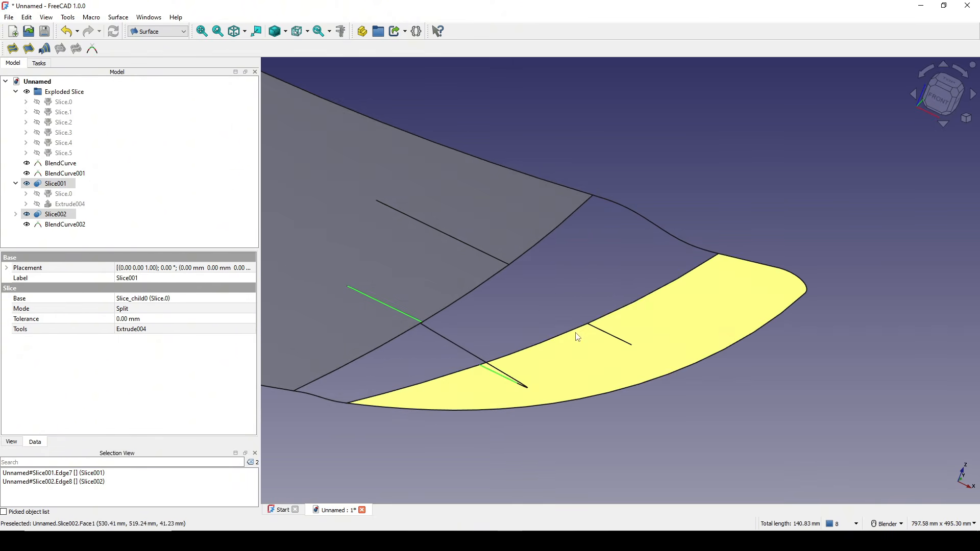
pyautogui.click(65, 224)
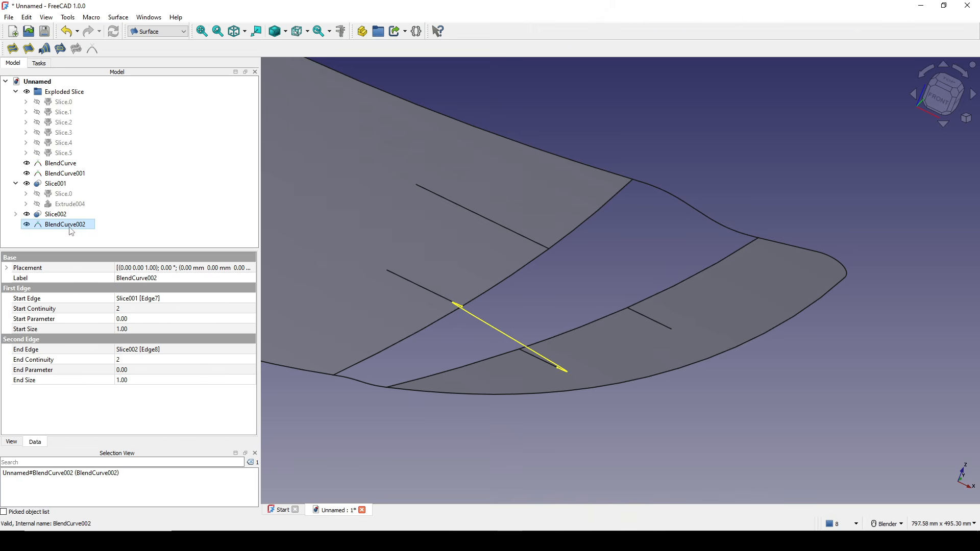
pyautogui.click(147, 329)
pyautogui.write('0')
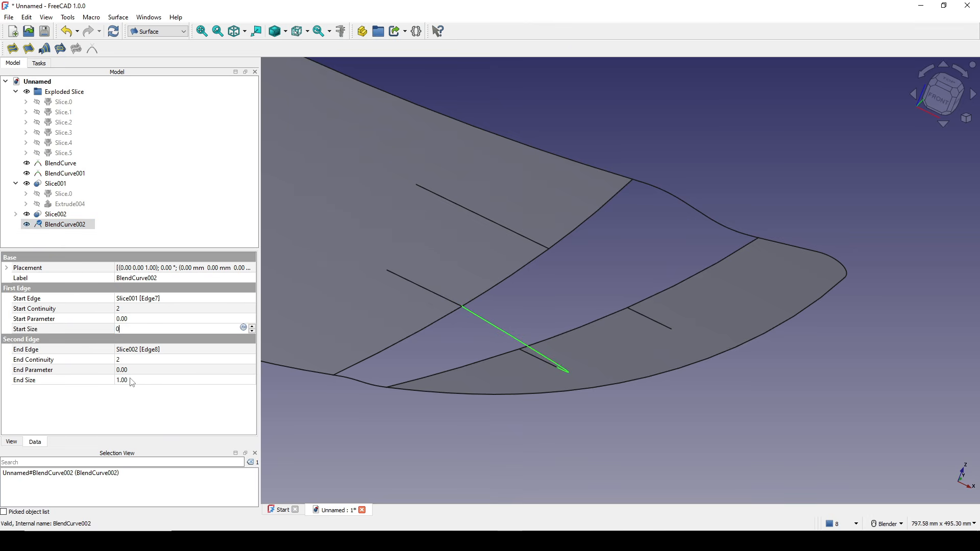
pyautogui.click(130, 379)
pyautogui.write('0')
pyautogui.click(101, 381)
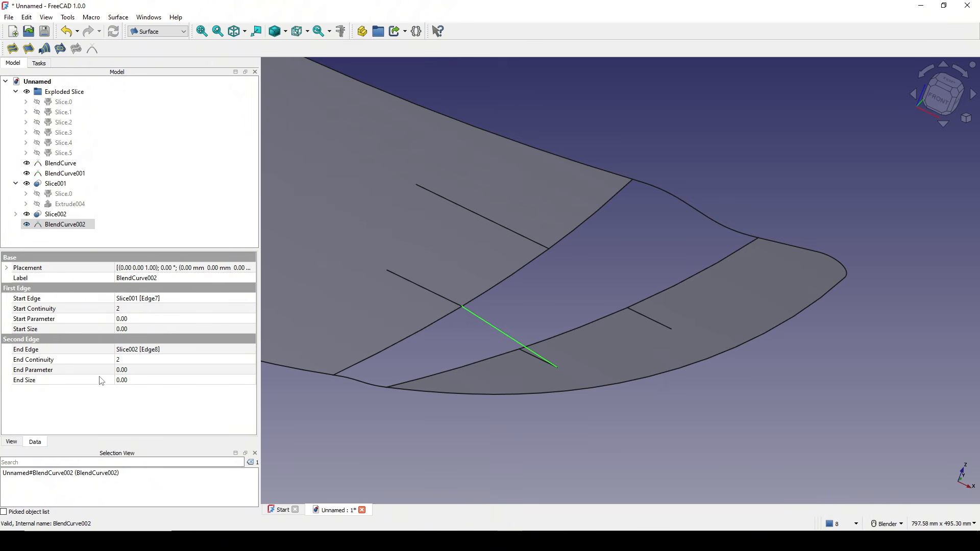
pyautogui.click(132, 371)
pyautogui.write('1')
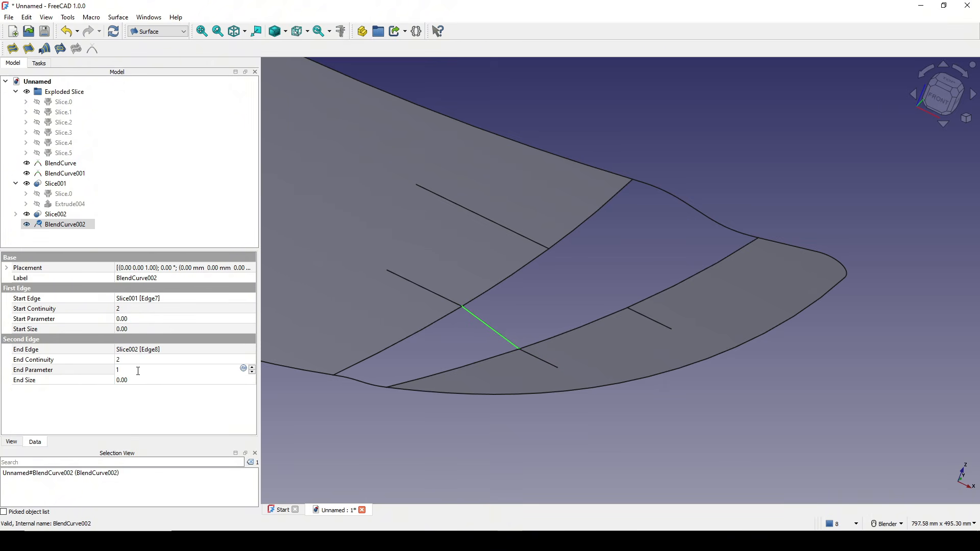
pyautogui.click(127, 380)
# Set the lower blend curve's start size to -1 and reverse its end size direction so it flows smoothly into both edges
pyautogui.moveTo(623, 396); pyautogui.dragTo(651, 355, button='middle')
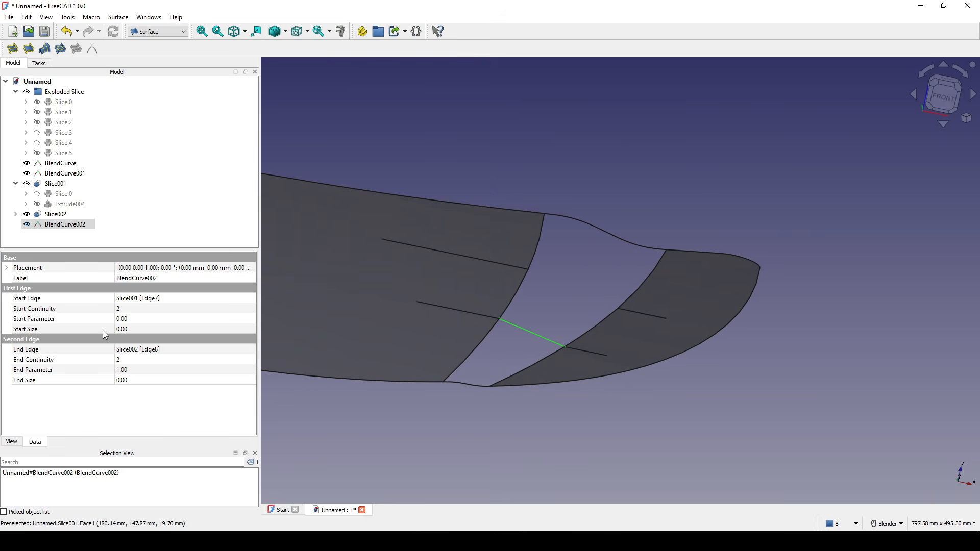
pyautogui.click(133, 331)
pyautogui.write('1')
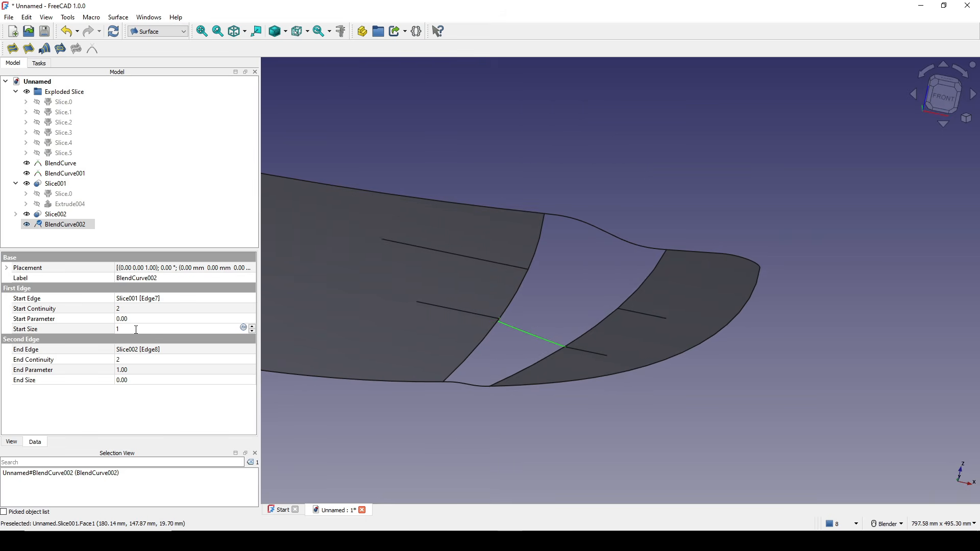
pyautogui.write('-1')
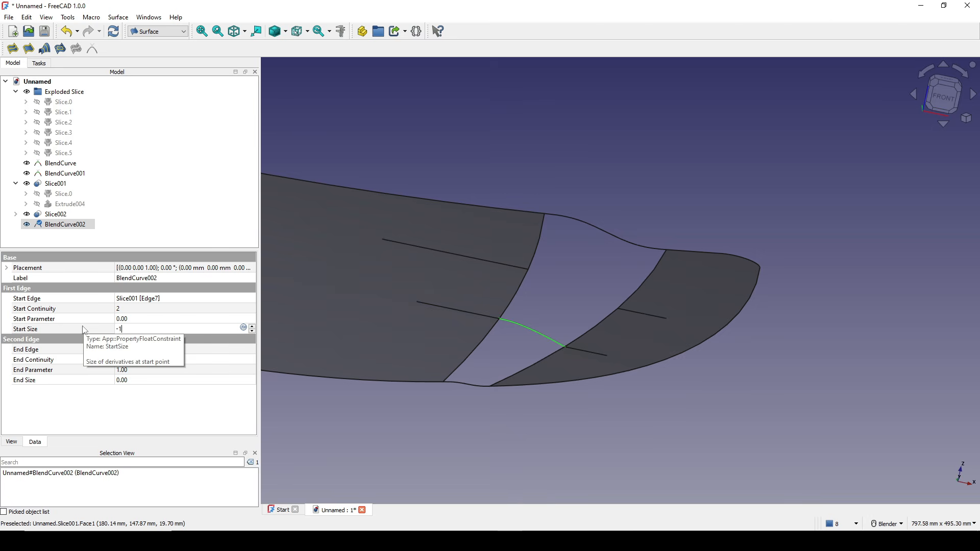
pyautogui.click(103, 389)
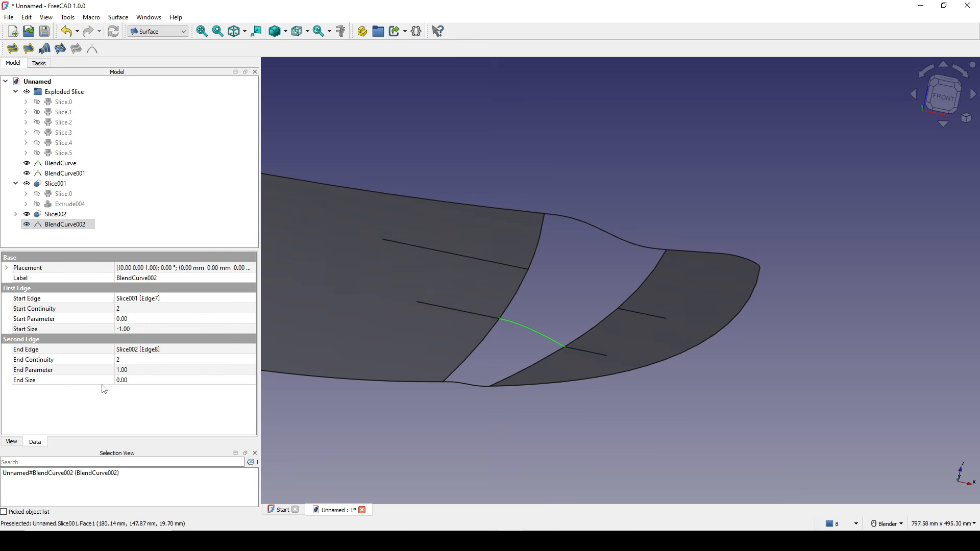
pyautogui.click(133, 384)
pyautogui.write('1')
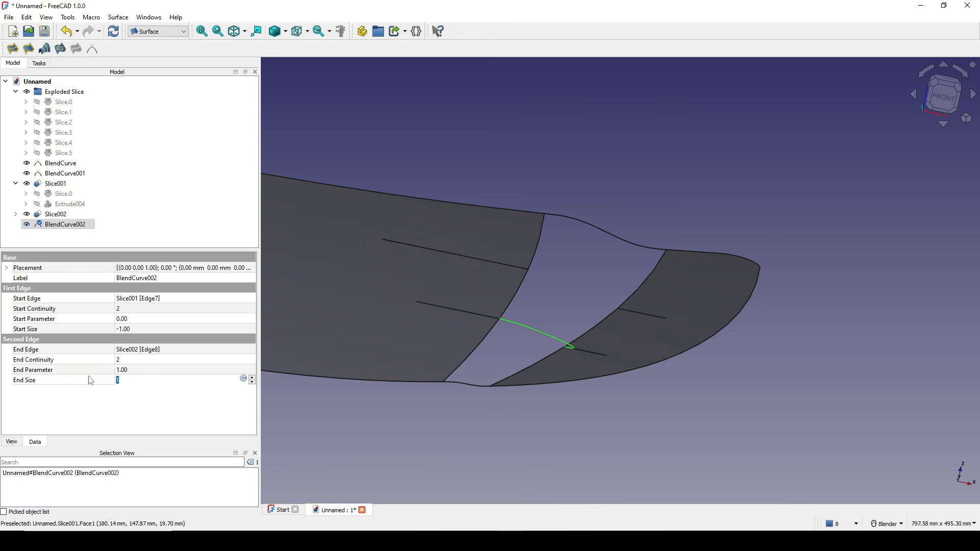
pyautogui.click(670, 396)
# Create a blend curve between the remaining pair of cut edges on Slice001 and Slice002
pyautogui.scroll(-1, 664, 393)
pyautogui.moveTo(662, 392); pyautogui.dragTo(506, 437, button='middle')
pyautogui.scroll(1, 590, 335)
pyautogui.moveTo(613, 328); pyautogui.dragTo(573, 332, button='middle')
pyautogui.keyDown('shift'); pyautogui.moveTo(589, 298); pyautogui.dragTo(538, 308, button='middle'); pyautogui.keyUp('shift')
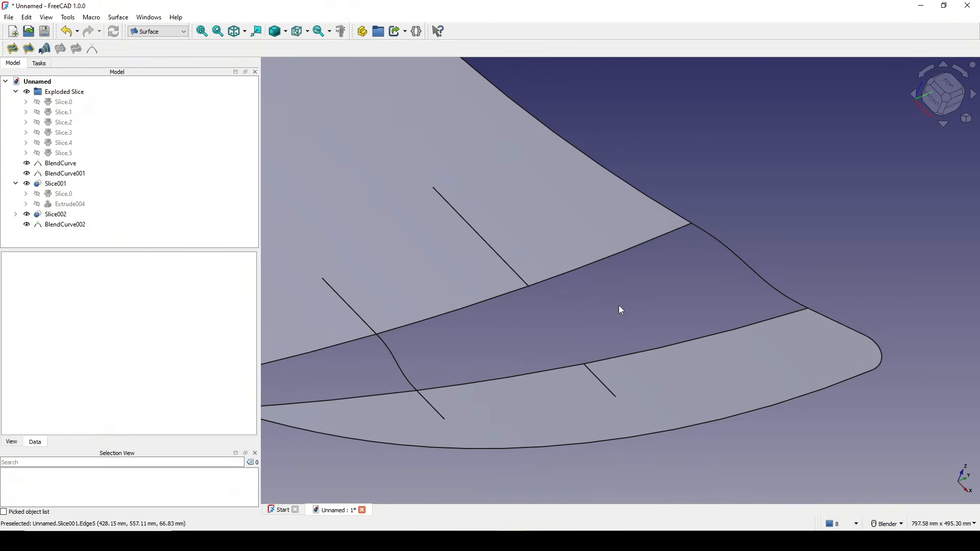
pyautogui.moveTo(618, 305); pyautogui.dragTo(592, 314, button='middle')
pyautogui.scroll(-1, 428, 352)
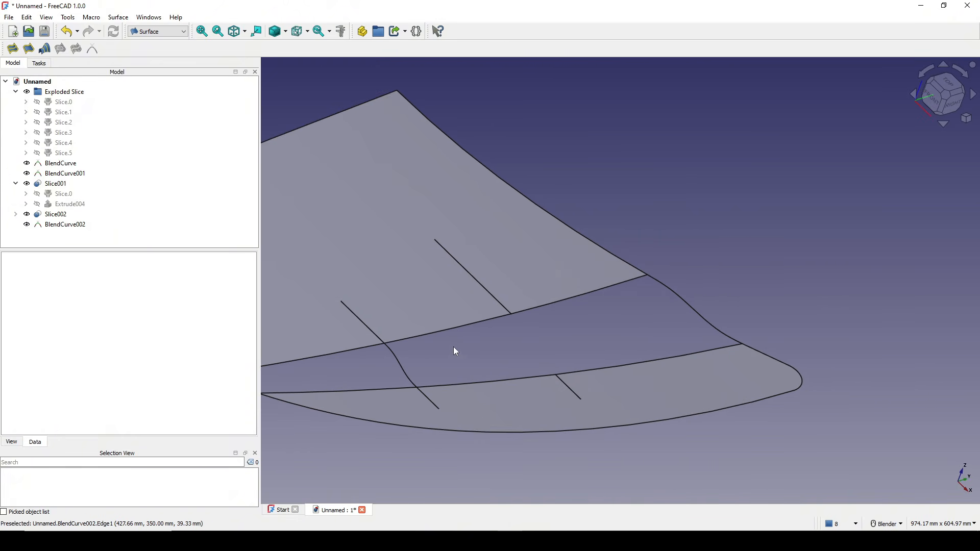
pyautogui.keyDown('shift'); pyautogui.moveTo(524, 334); pyautogui.dragTo(474, 340, button='middle'); pyautogui.keyUp('shift')
pyautogui.scroll(1, 524, 343)
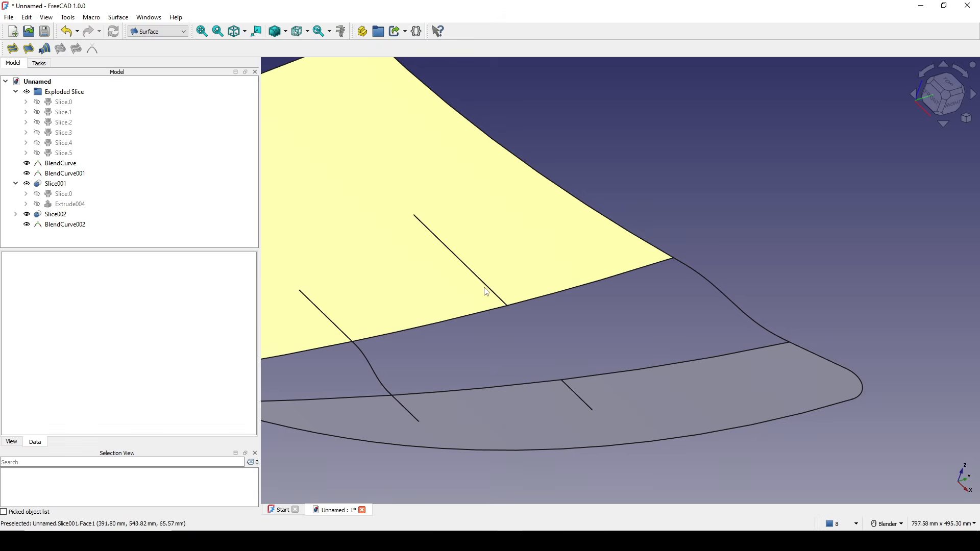
pyautogui.click(490, 289)
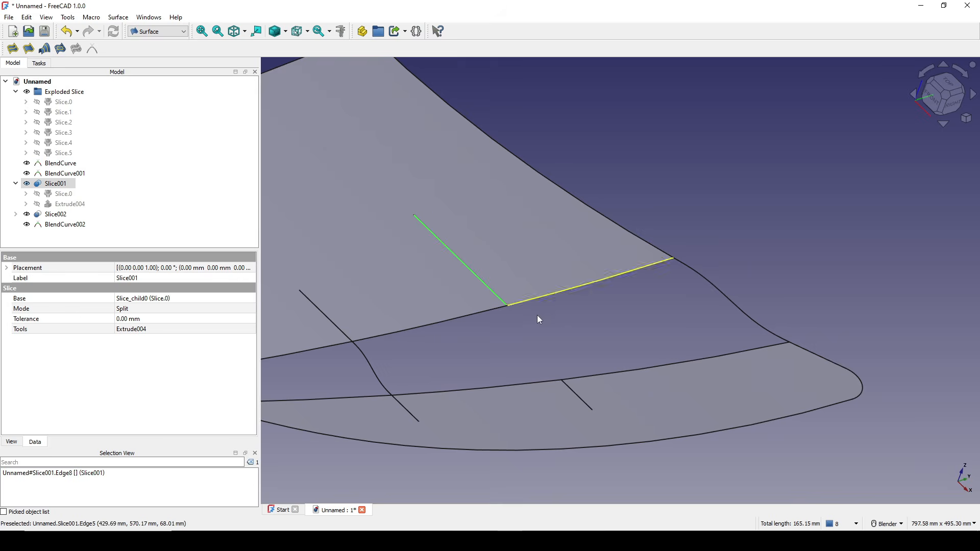
pyautogui.click(579, 395)
pyautogui.scroll(-1, 508, 323)
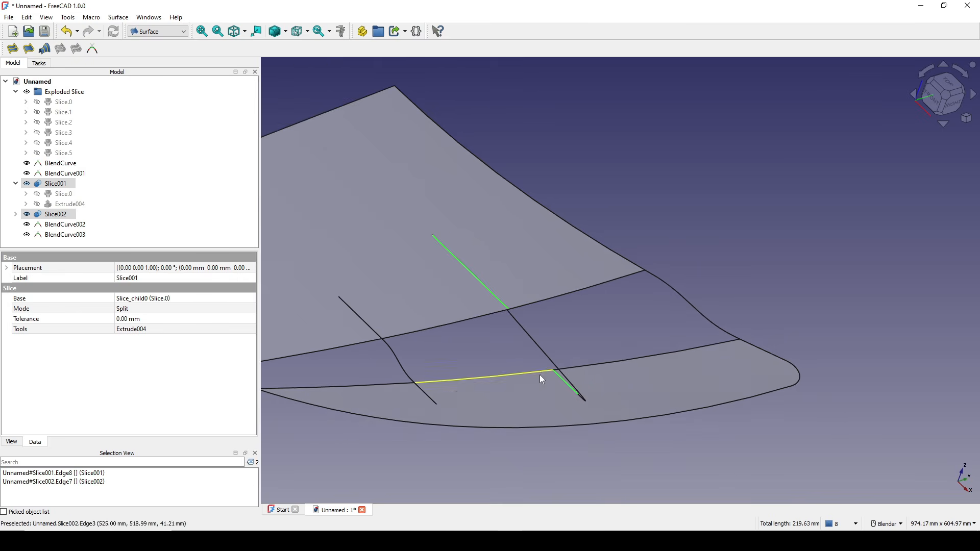
# Set the second inner blend curve's start size and end size to 0 and its end parameter to 1
pyautogui.moveTo(573, 400)
pyautogui.mouseDown(button='middle')
pyautogui.moveTo(657, 403)
pyautogui.moveTo(636, 429)
pyautogui.mouseUp(button='middle')
pyautogui.click(60, 236)
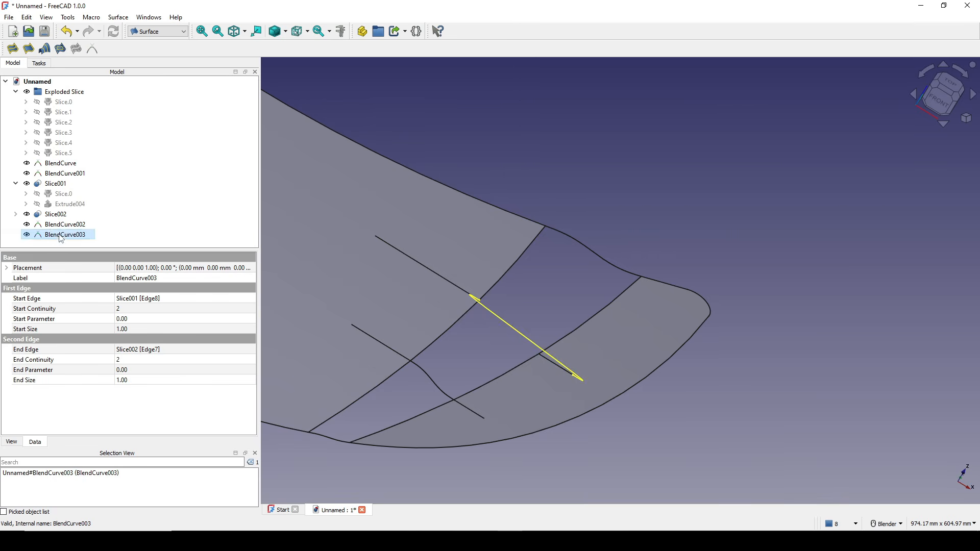
pyautogui.click(143, 329)
pyautogui.write('0')
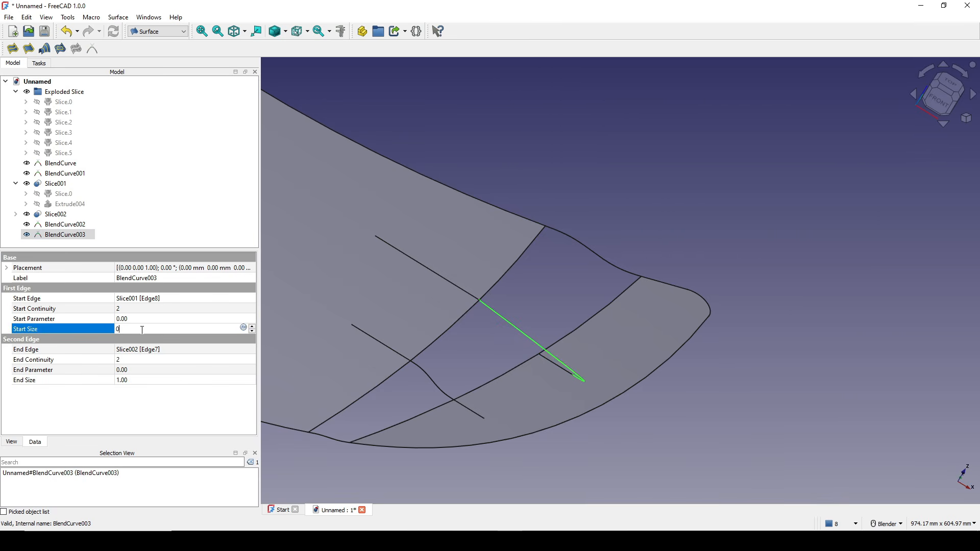
pyautogui.click(144, 380)
pyautogui.write('0')
pyautogui.press('Return')
pyautogui.moveTo(623, 386); pyautogui.dragTo(638, 360, button='middle')
pyautogui.click(137, 373)
pyautogui.write('1')
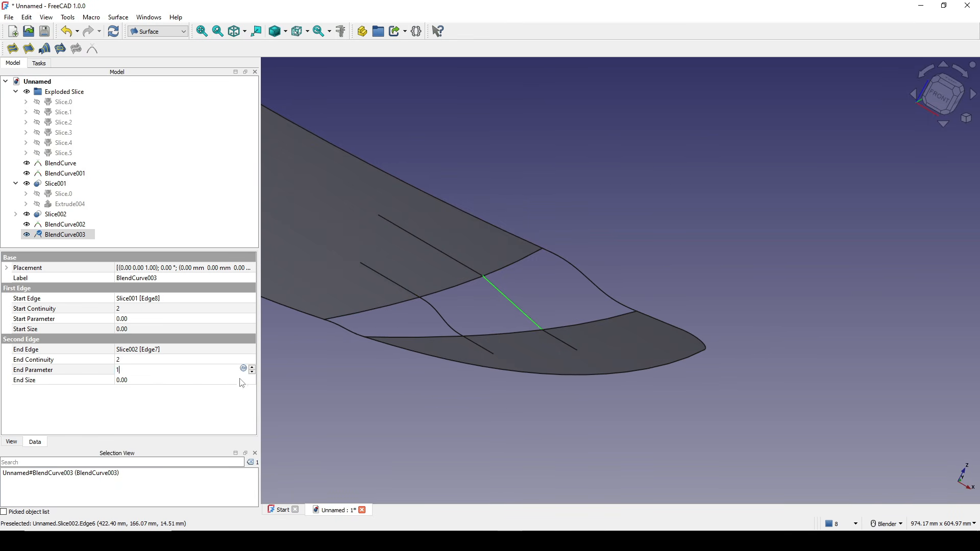
# Set the second inner blend curve's start size to -1 and reverse its end size direction so both ends join smoothly
pyautogui.click(131, 328)
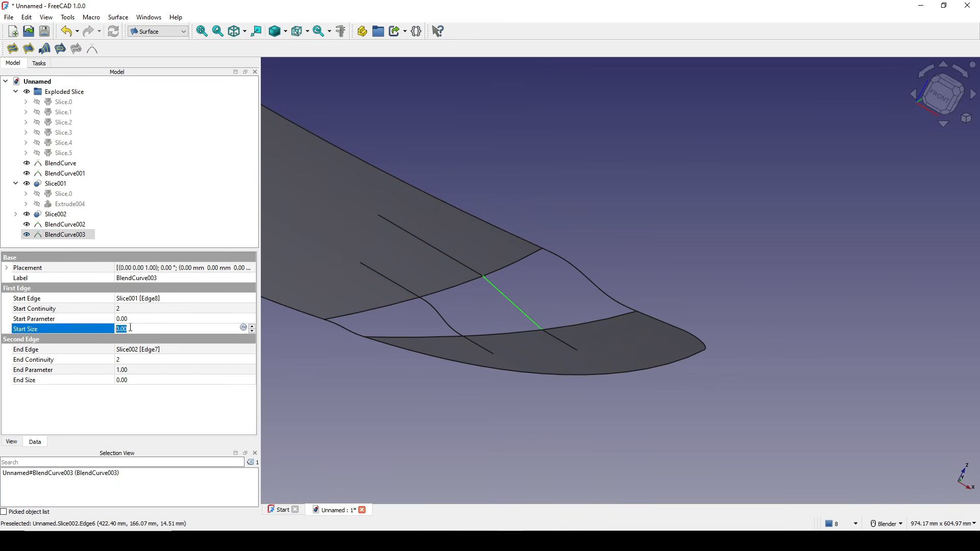
pyautogui.write('1')
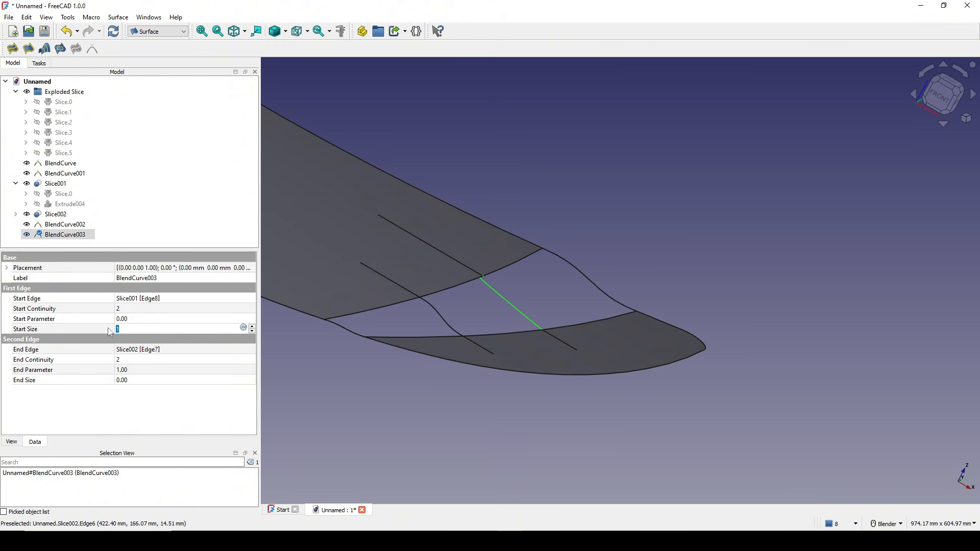
pyautogui.write('-1')
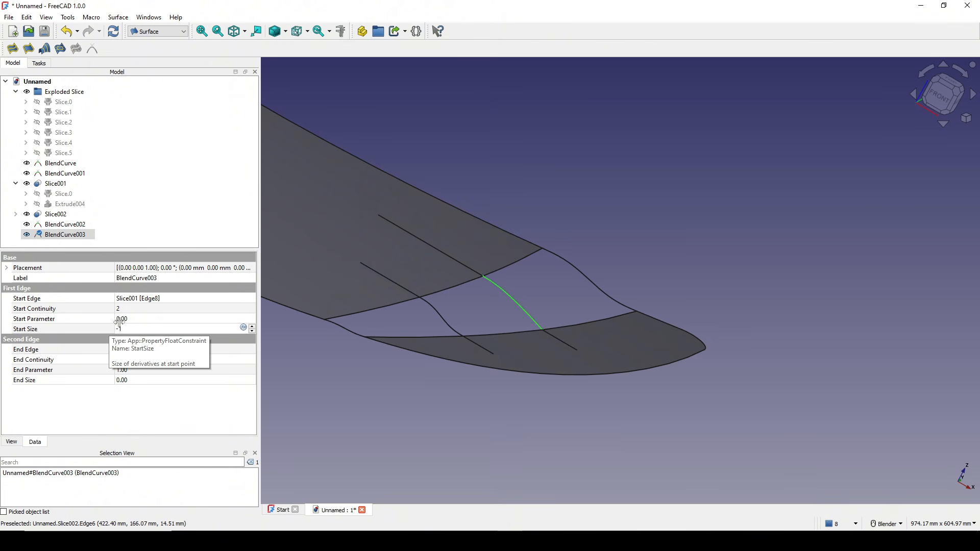
pyautogui.click(145, 380)
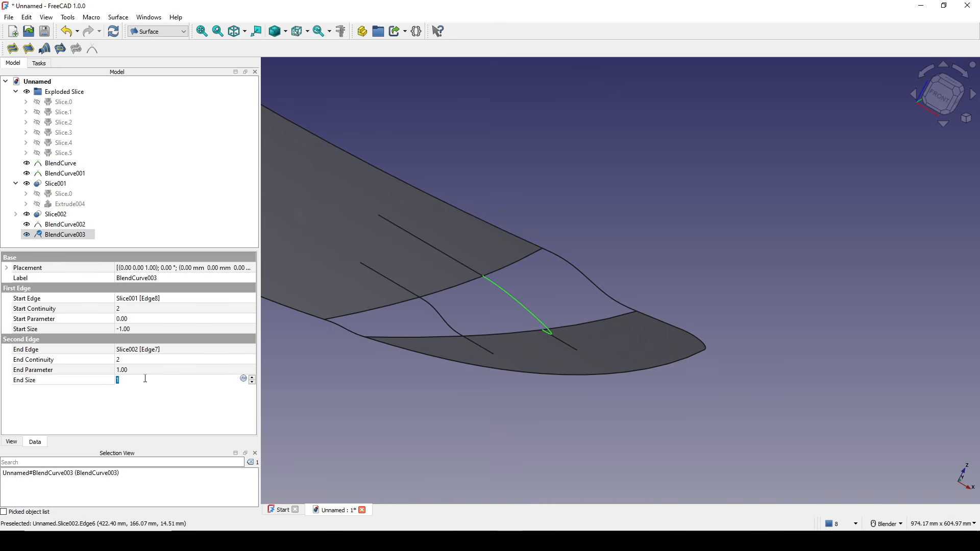
pyautogui.click(585, 394)
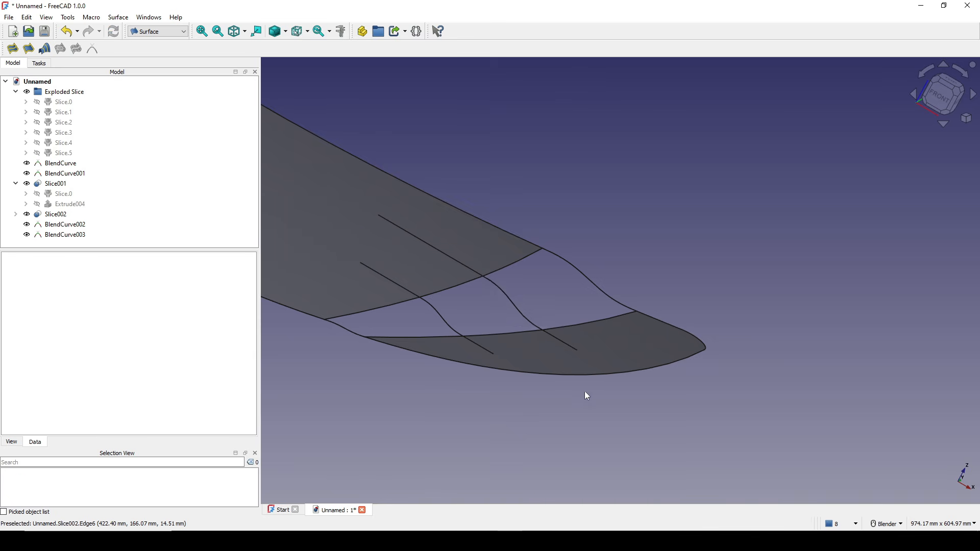
# Highlight the blend curves in turn to check where each one spans the gap between the faces
pyautogui.moveTo(586, 394); pyautogui.dragTo(612, 339, button='middle')
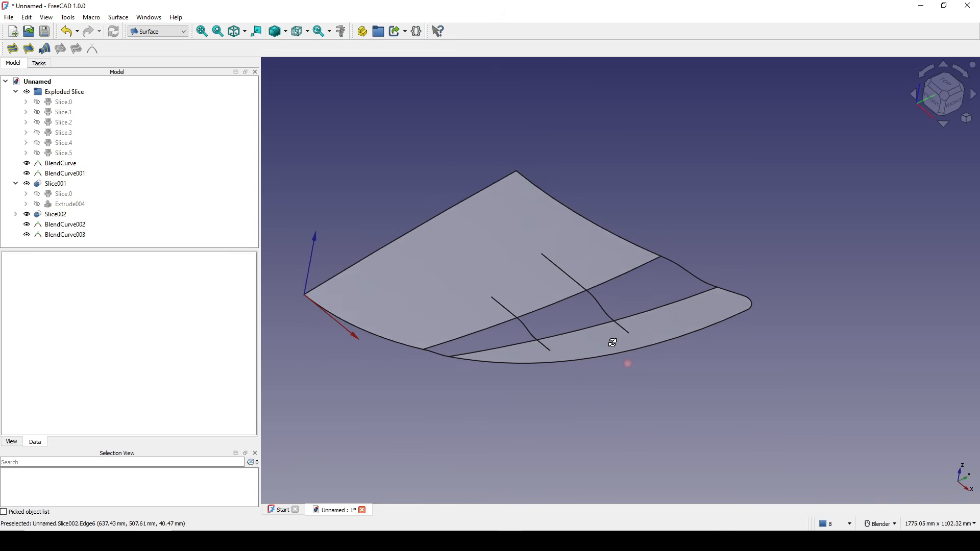
pyautogui.click(60, 163)
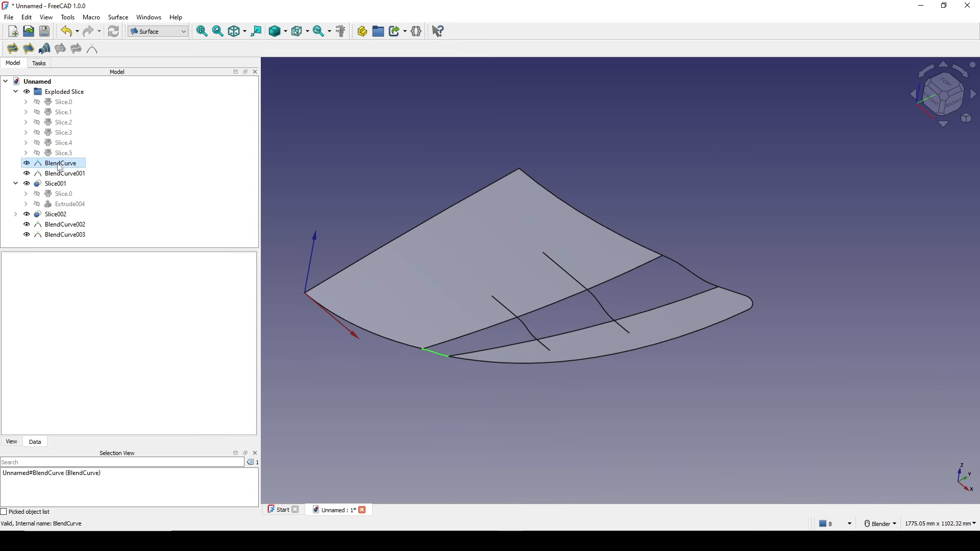
pyautogui.click(62, 174)
pyautogui.click(63, 224)
pyautogui.keyDown('shift'); pyautogui.moveTo(572, 278); pyautogui.dragTo(552, 277, button='middle'); pyautogui.keyUp('shift')
pyautogui.click(584, 199)
# Hide Slice001 and Slice002, and show the original uncut faces Slice.0 and Slice.5 instead
pyautogui.click(61, 216)
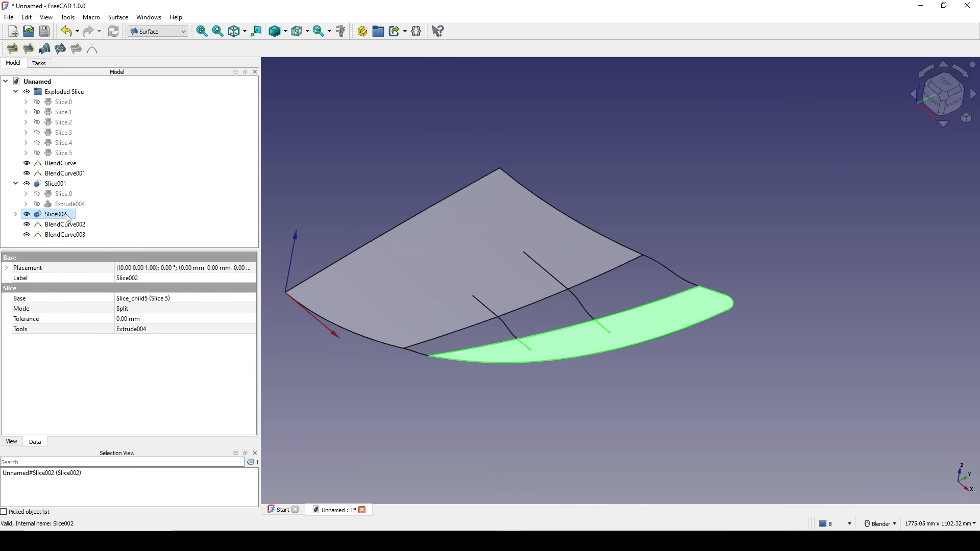
pyautogui.press('space')
pyautogui.click(60, 185)
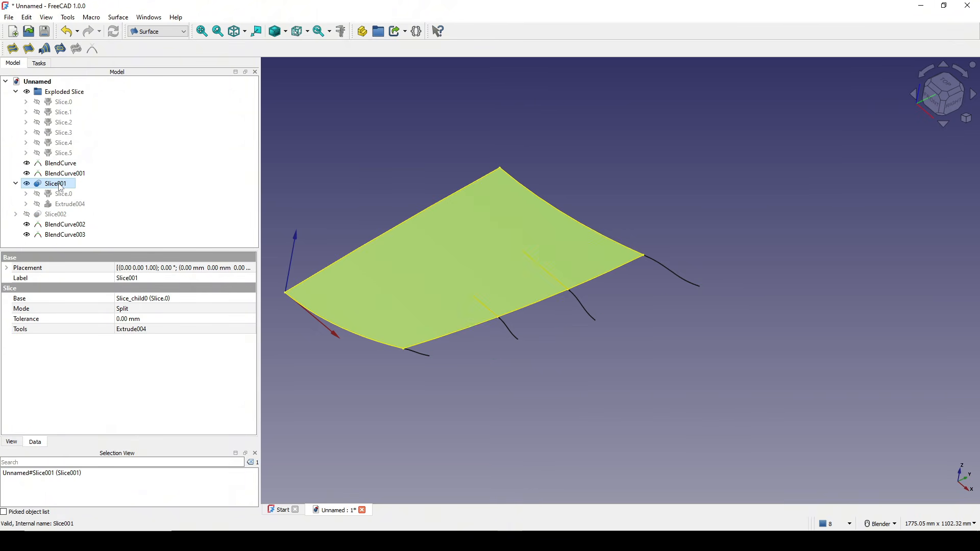
pyautogui.press('space')
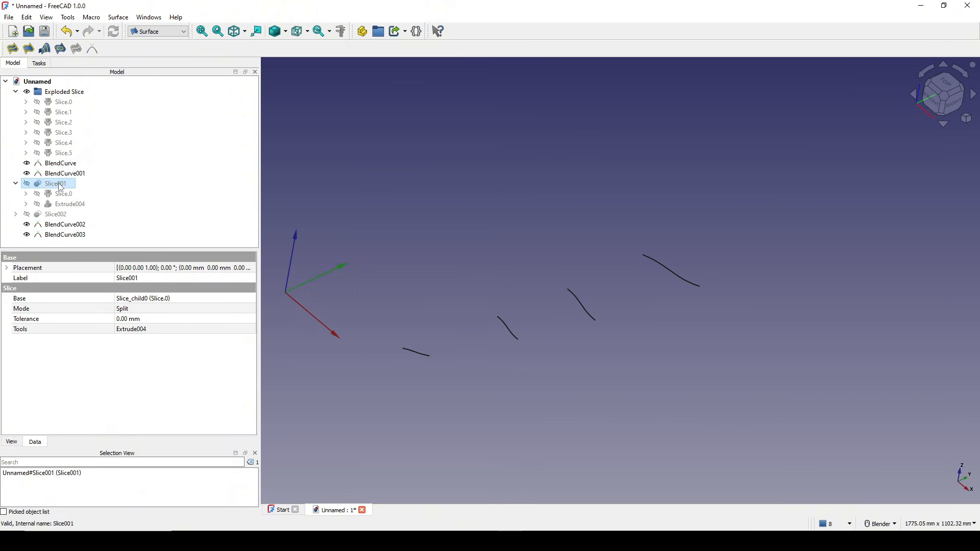
pyautogui.click(64, 103)
pyautogui.press('space')
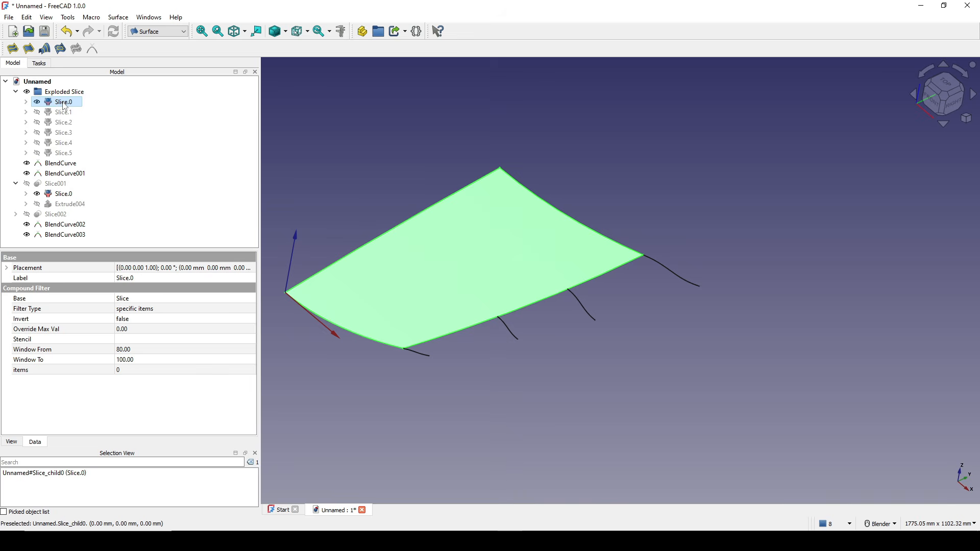
pyautogui.click(65, 153)
pyautogui.press('space')
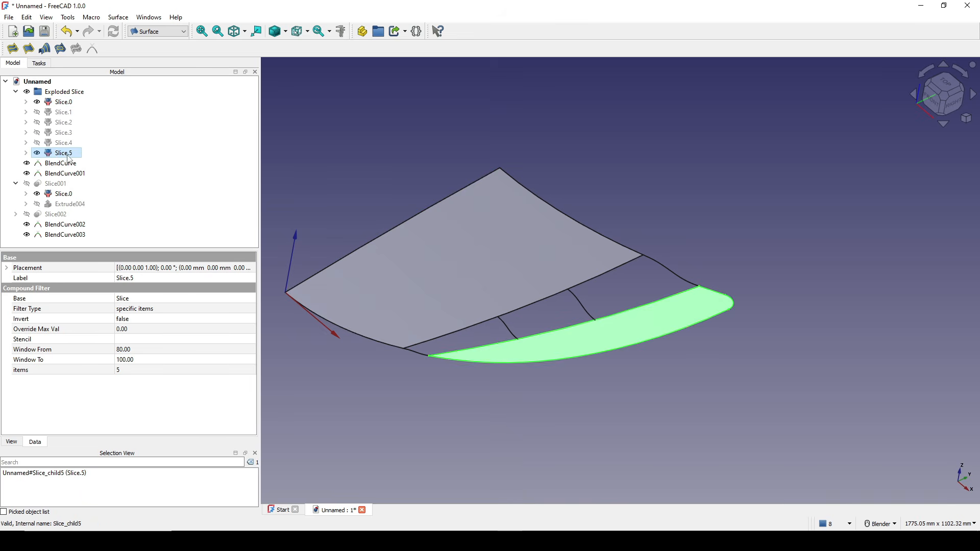
# Examine the gap between the two faces, its bordering edges and the four blend curves from several angles
pyautogui.moveTo(579, 396); pyautogui.dragTo(540, 401, button='middle')
pyautogui.scroll(1, 654, 383)
pyautogui.click(592, 374)
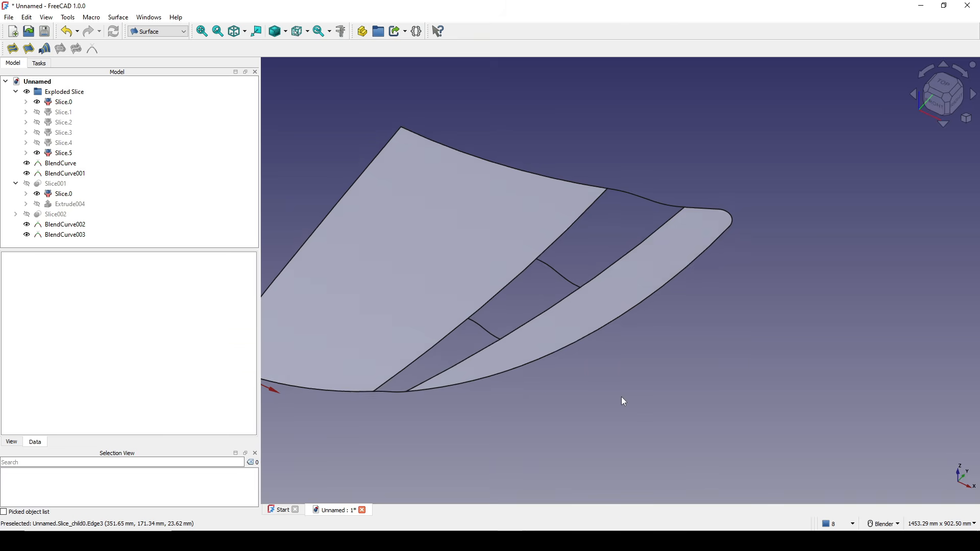
pyautogui.keyDown('shift'); pyautogui.moveTo(603, 414); pyautogui.dragTo(604, 424, button='middle'); pyautogui.keyUp('shift')
pyautogui.moveTo(604, 424); pyautogui.dragTo(525, 444, button='middle')
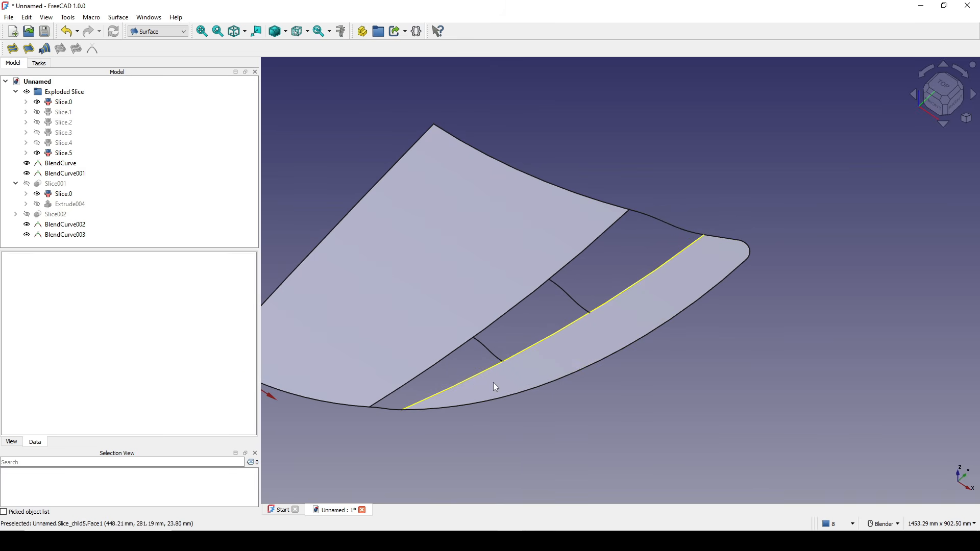
pyautogui.moveTo(494, 385); pyautogui.dragTo(470, 391, button='middle')
pyautogui.scroll(2, 471, 390)
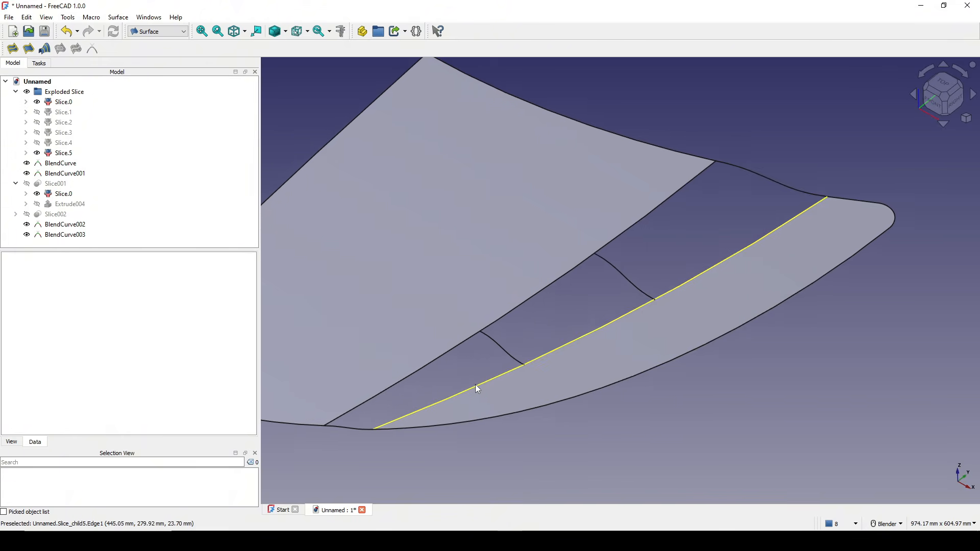
pyautogui.click(496, 390)
pyautogui.moveTo(577, 412); pyautogui.dragTo(562, 378, button='middle')
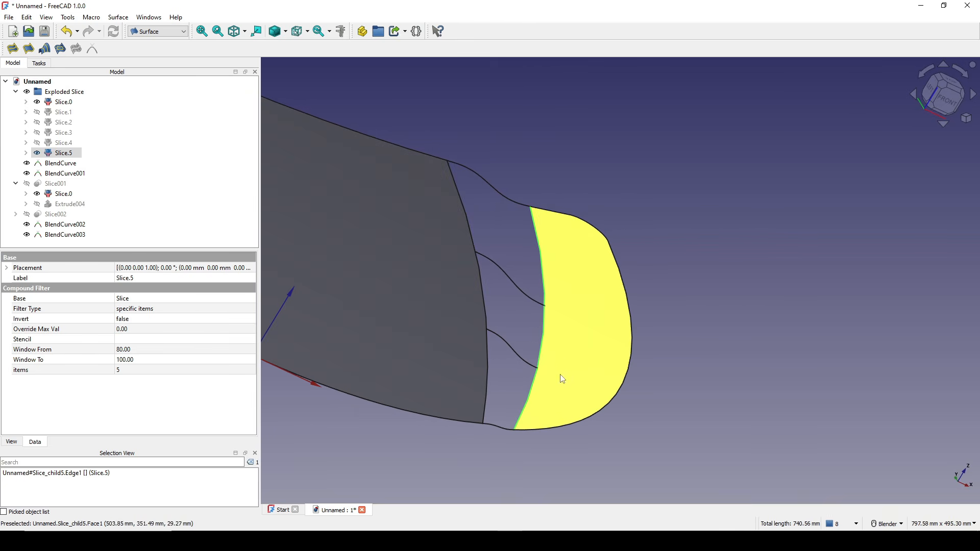
# Toggle the visibility of Slice.5 off and on to check which object owns the gap's outer edge
pyautogui.click(542, 333)
pyautogui.press('space')
pyautogui.press('space')
pyautogui.press('space')
pyautogui.press('space')
pyautogui.moveTo(556, 344); pyautogui.dragTo(629, 280, button='middle')
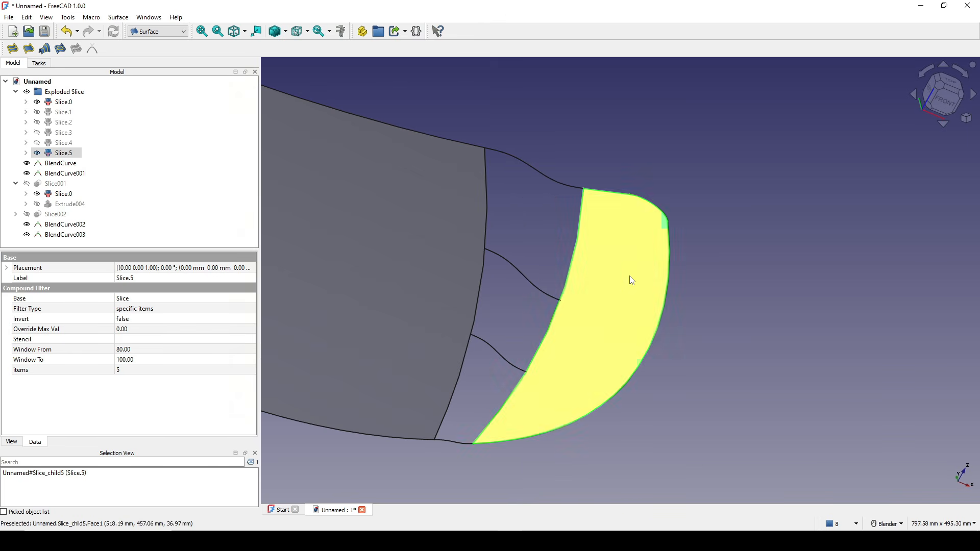
pyautogui.moveTo(738, 319); pyautogui.dragTo(728, 350, button='middle')
pyautogui.click(728, 350)
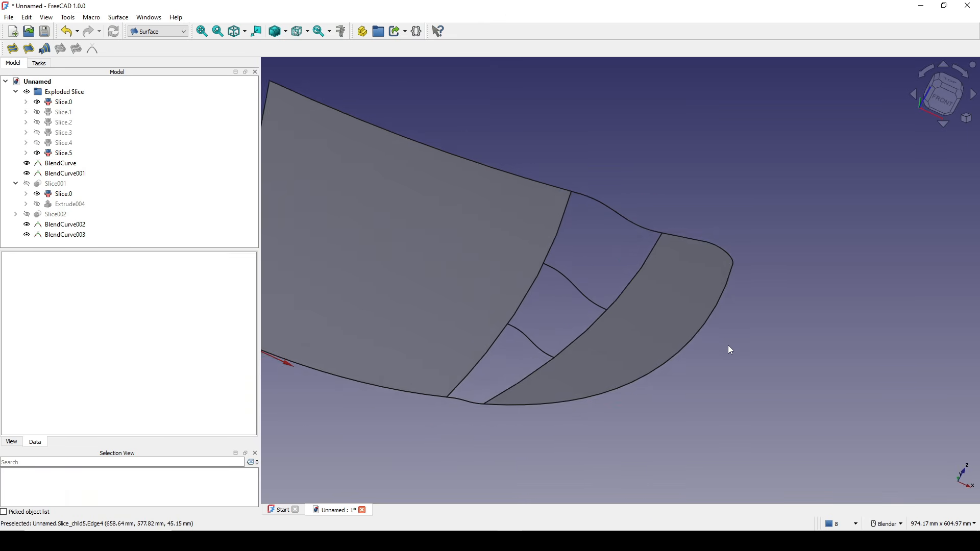
# In the Curves workbench, create a join curve from each gap-side edge of Slice.0 and Slice.5
pyautogui.click(153, 33)
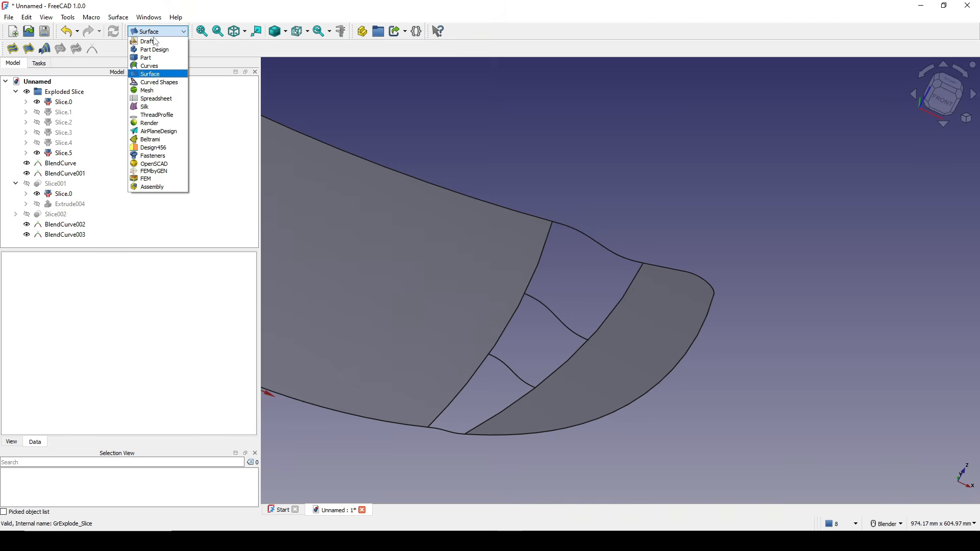
pyautogui.click(153, 66)
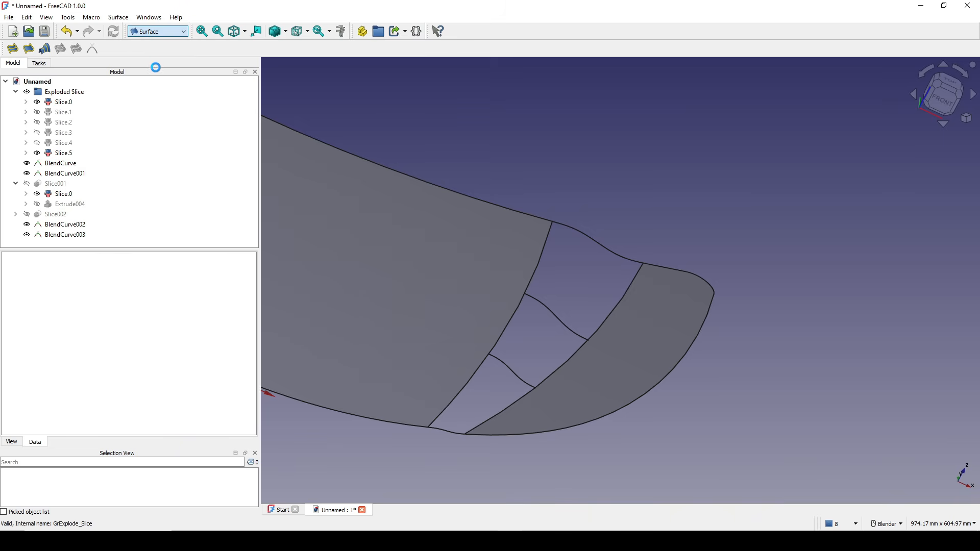
pyautogui.scroll(-1, 576, 258)
pyautogui.moveTo(557, 302); pyautogui.dragTo(526, 316, button='middle')
pyautogui.click(530, 324)
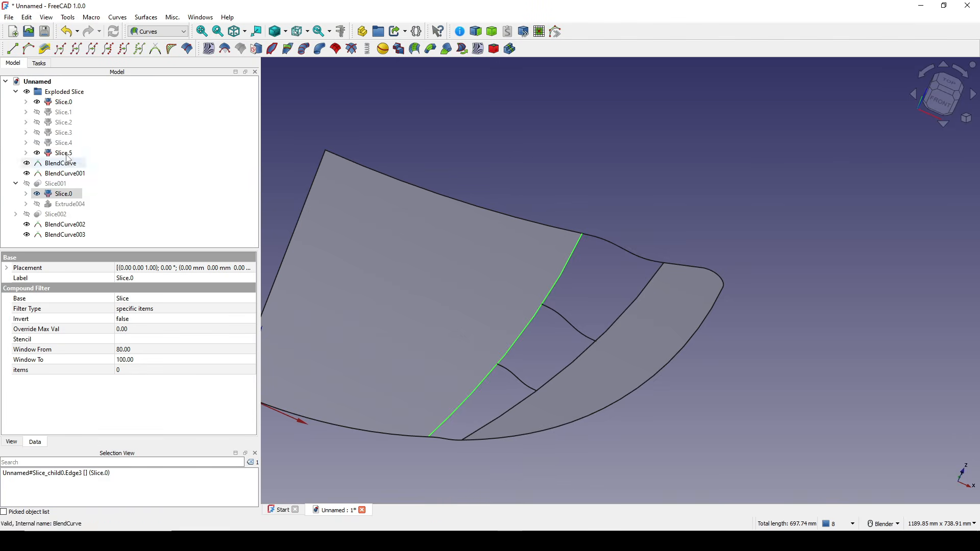
pyautogui.click(75, 47)
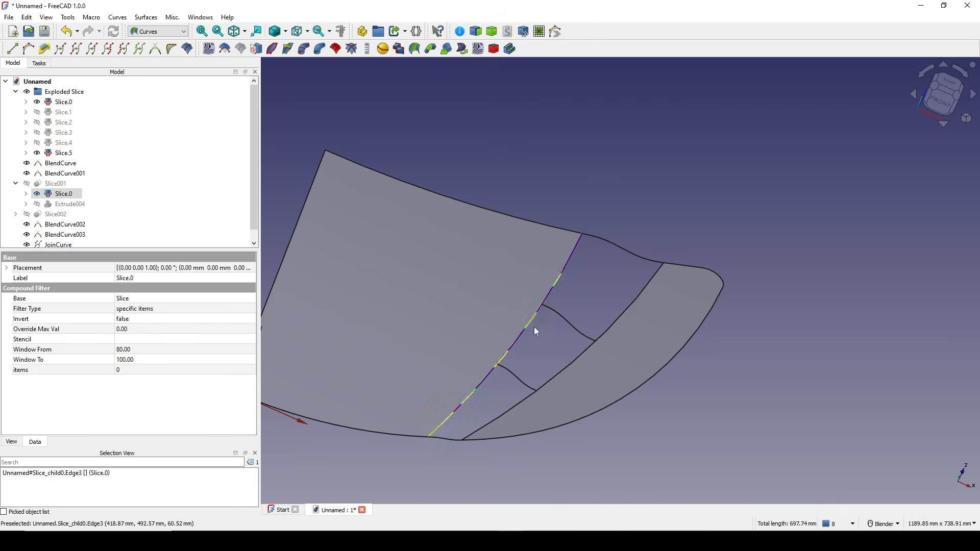
pyautogui.click(572, 355)
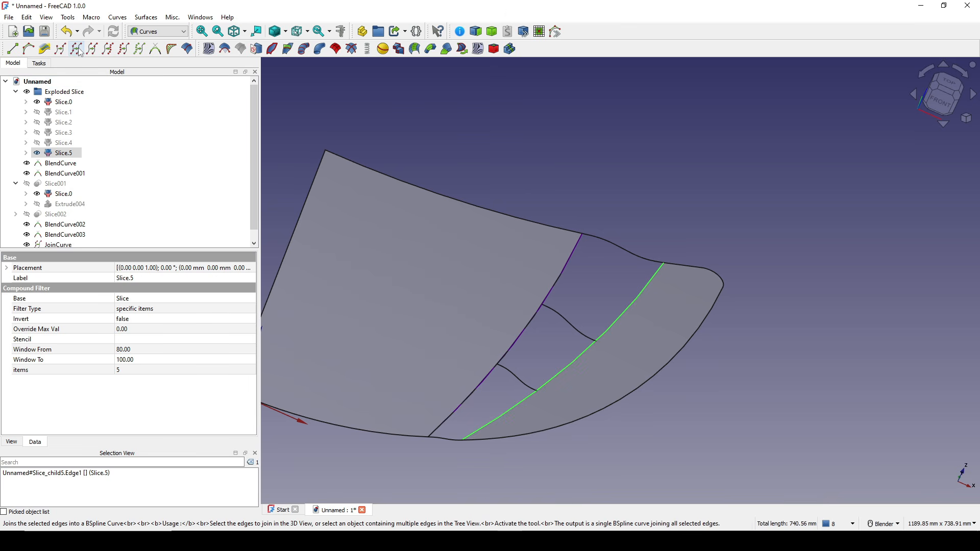
pyautogui.click(76, 49)
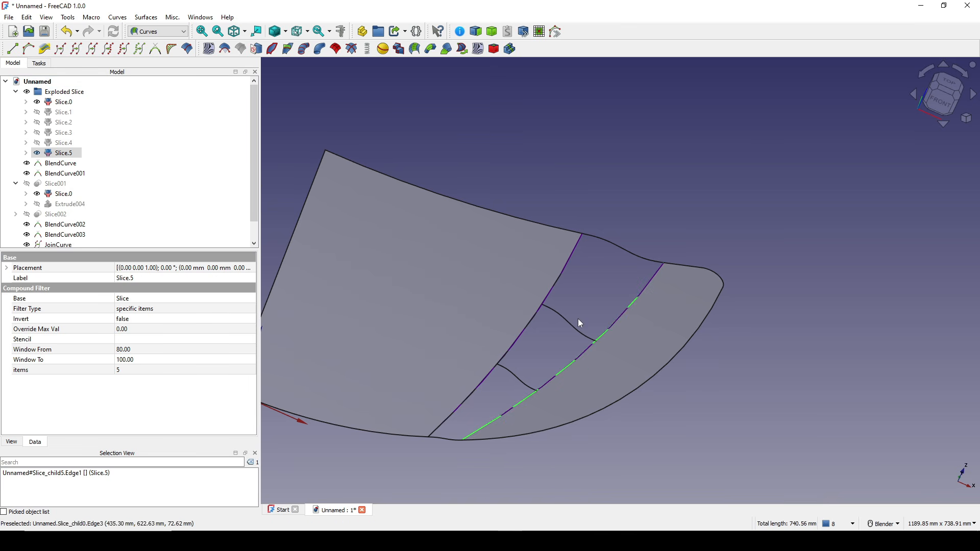
# Create a Gordon surface across the gap from the two join curves and the four blend curves
pyautogui.moveTo(578, 318); pyautogui.dragTo(520, 330, button='middle')
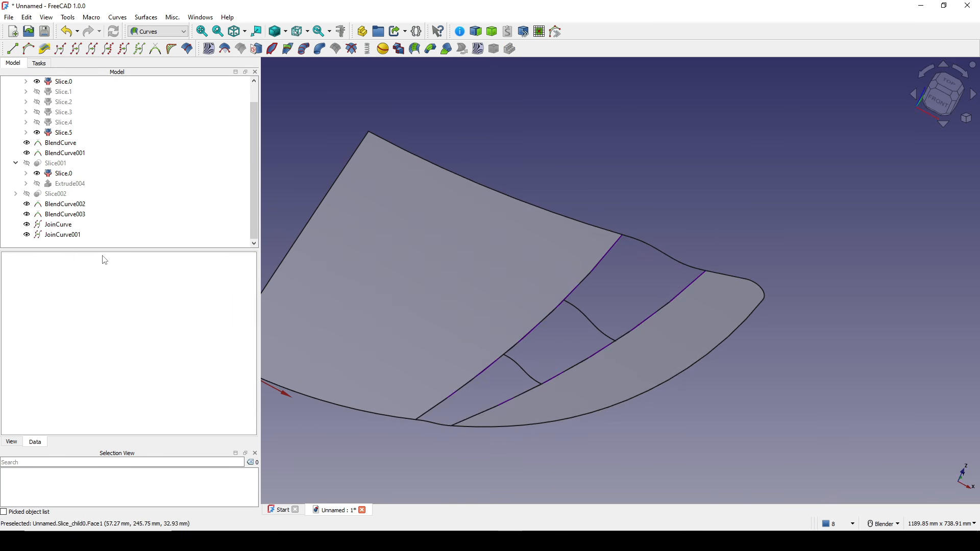
pyautogui.click(66, 227)
pyautogui.keyDown('ctrl'); pyautogui.click(62, 235); pyautogui.keyUp('ctrl')
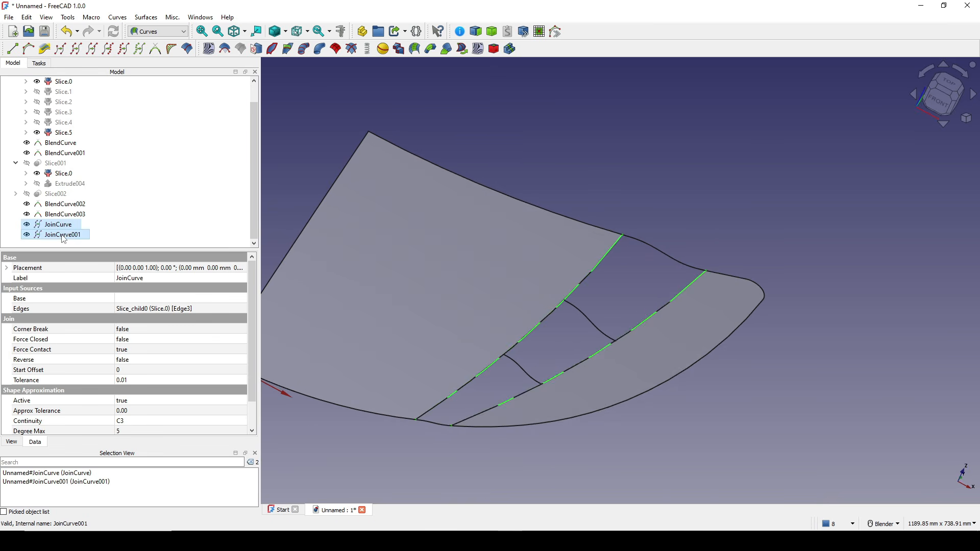
pyautogui.keyDown('ctrl'); pyautogui.click(437, 422); pyautogui.keyUp('ctrl')
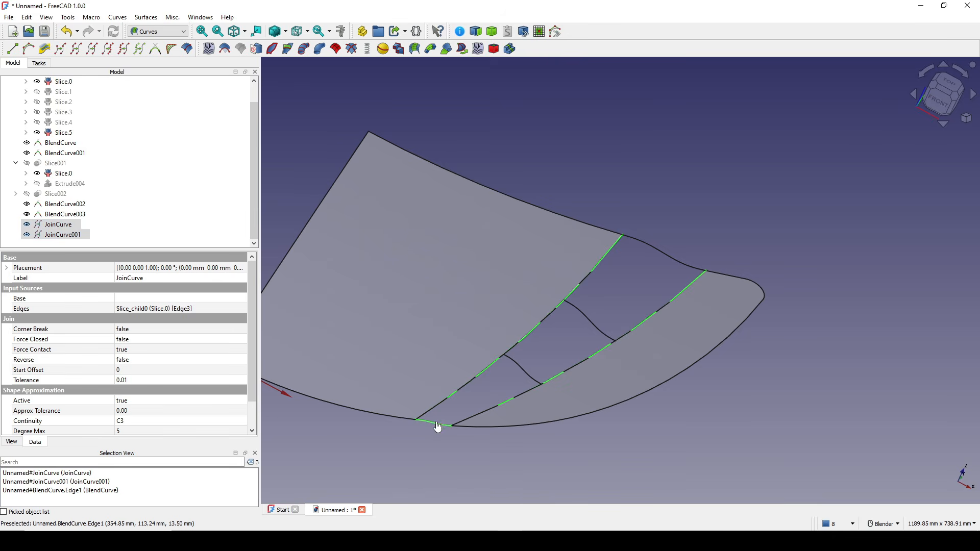
pyautogui.keyDown('ctrl'); pyautogui.click(526, 376); pyautogui.keyUp('ctrl')
pyautogui.keyDown('ctrl'); pyautogui.click(587, 321); pyautogui.keyUp('ctrl')
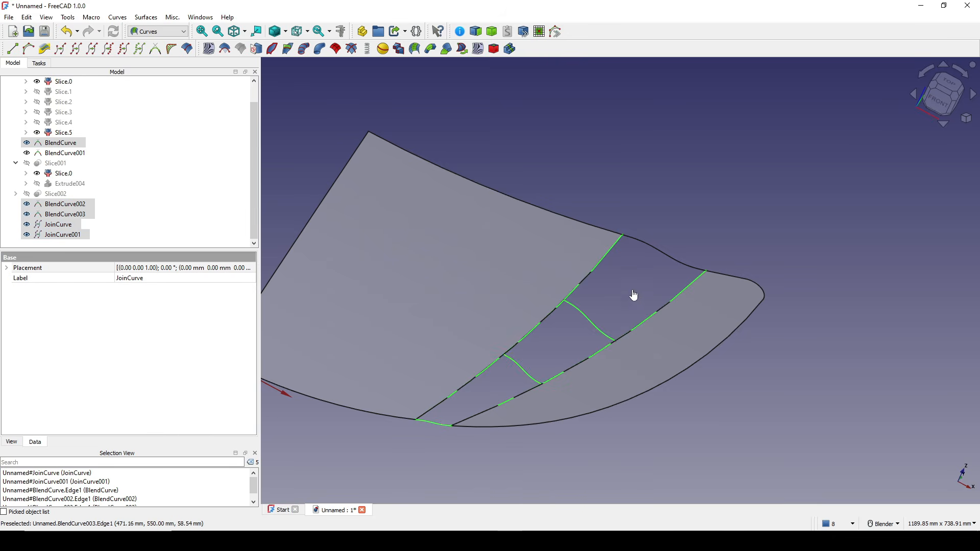
pyautogui.keyDown('ctrl'); pyautogui.click(669, 261); pyautogui.keyUp('ctrl')
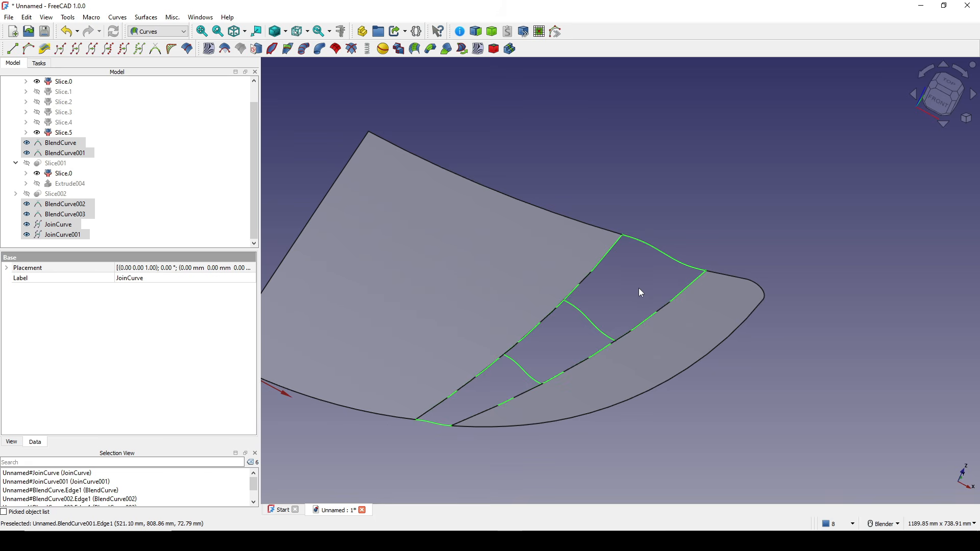
pyautogui.moveTo(638, 288); pyautogui.dragTo(658, 346, button='middle')
pyautogui.click(342, 50)
pyautogui.click(660, 345)
pyautogui.scroll(2, 601, 270)
pyautogui.moveTo(592, 311); pyautogui.dragTo(554, 350, button='middle')
pyautogui.scroll(3, 623, 307)
pyautogui.scroll(-7, 548, 357)
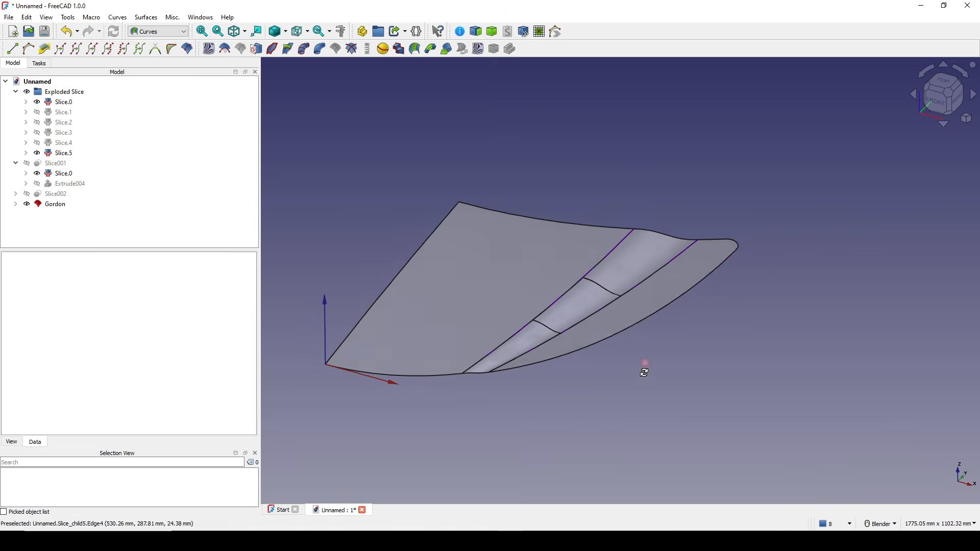
pyautogui.moveTo(645, 370); pyautogui.dragTo(644, 398, button='middle')
pyautogui.scroll(1, 430, 262)
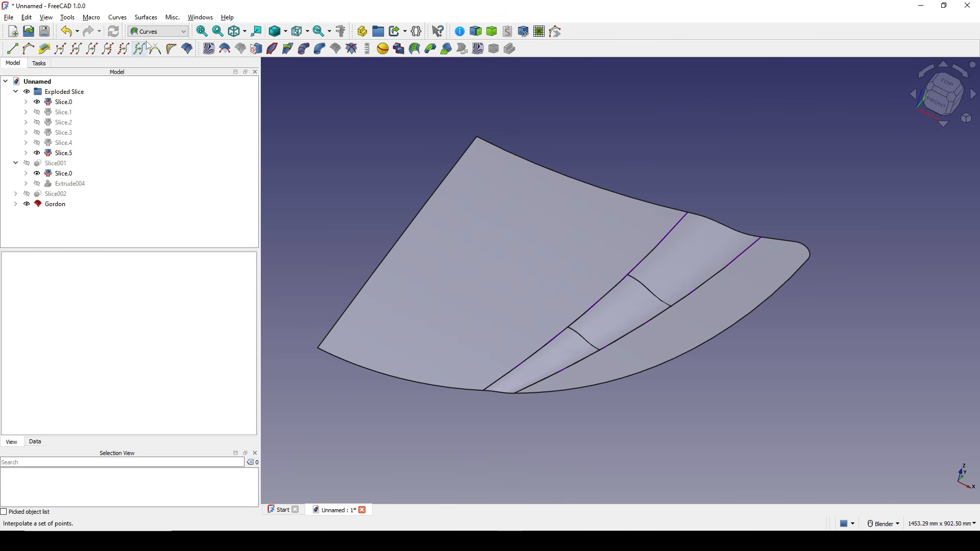
# In the Part workbench, mirror Slice.0, Slice.5 and the Gordon surface across the YZ plane
pyautogui.click(159, 31)
pyautogui.click(148, 78)
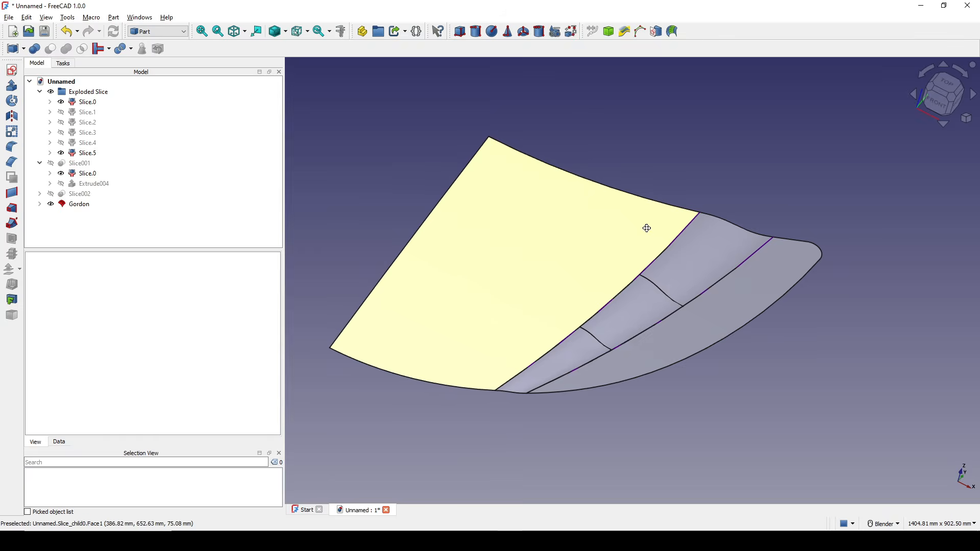
pyautogui.keyDown('shift'); pyautogui.moveTo(645, 225); pyautogui.dragTo(643, 204, button='middle'); pyautogui.keyUp('shift')
pyautogui.click(540, 221)
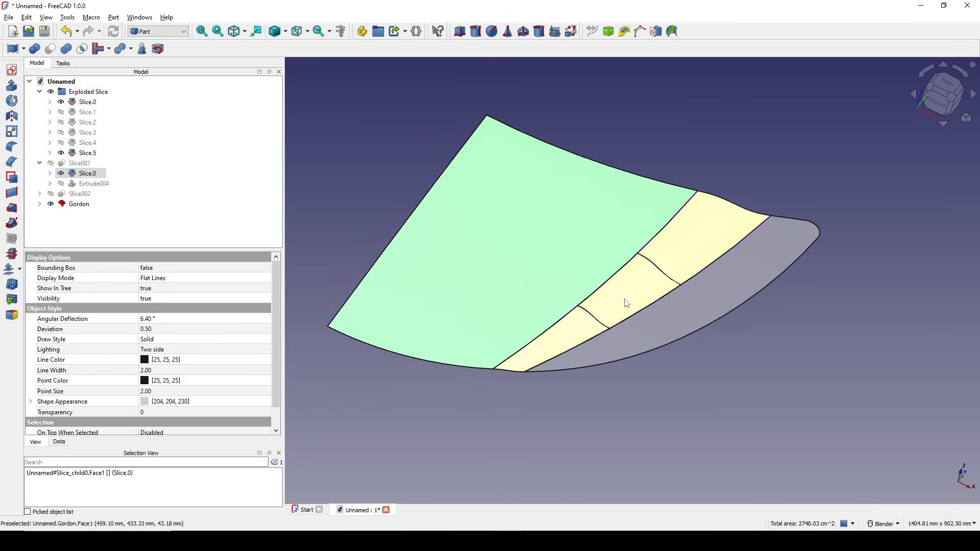
pyautogui.keyDown('ctrl'); pyautogui.click(626, 305); pyautogui.keyUp('ctrl')
pyautogui.keyDown('ctrl'); pyautogui.click(672, 329); pyautogui.keyUp('ctrl')
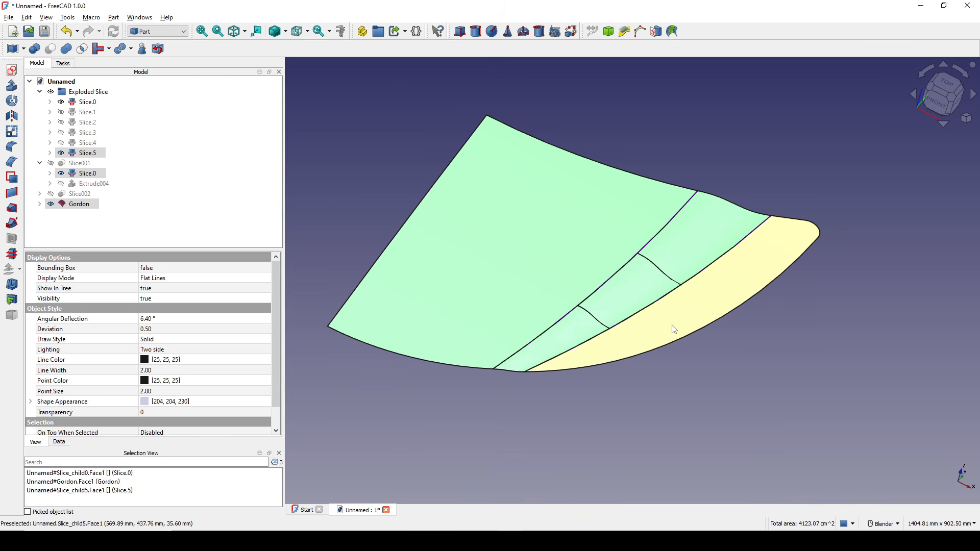
pyautogui.scroll(-1, 672, 326)
pyautogui.keyDown('shift'); pyautogui.moveTo(653, 266); pyautogui.dragTo(645, 281, button='middle'); pyautogui.keyUp('shift')
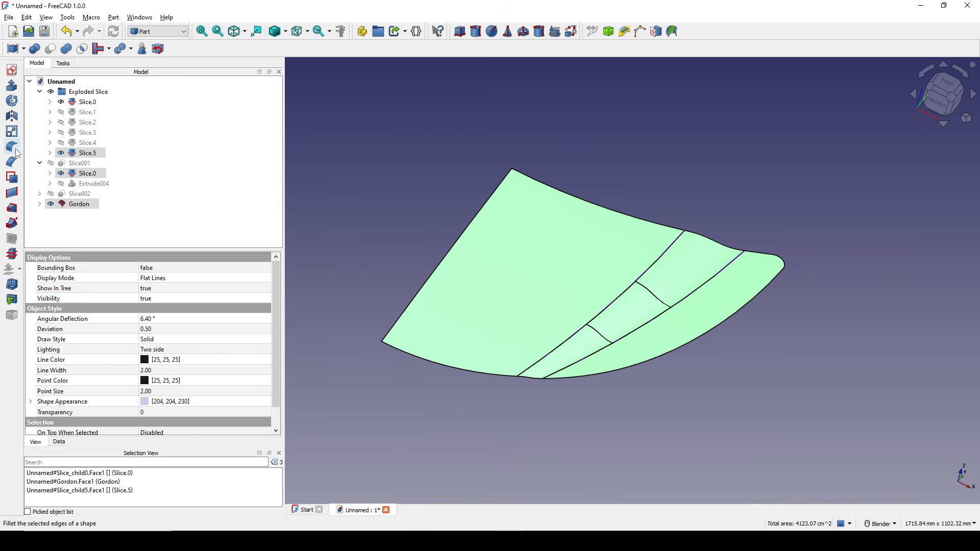
pyautogui.click(12, 119)
pyautogui.click(178, 234)
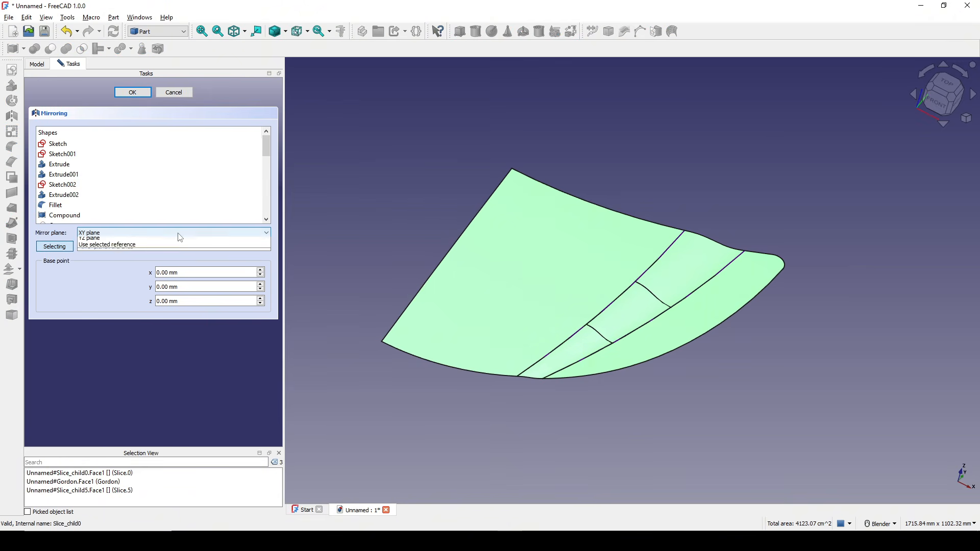
pyautogui.click(162, 254)
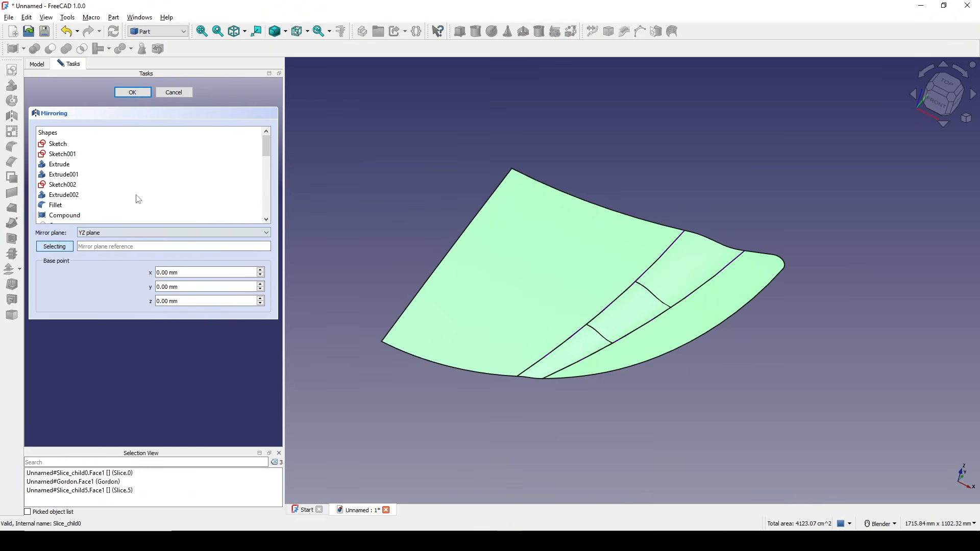
pyautogui.click(132, 92)
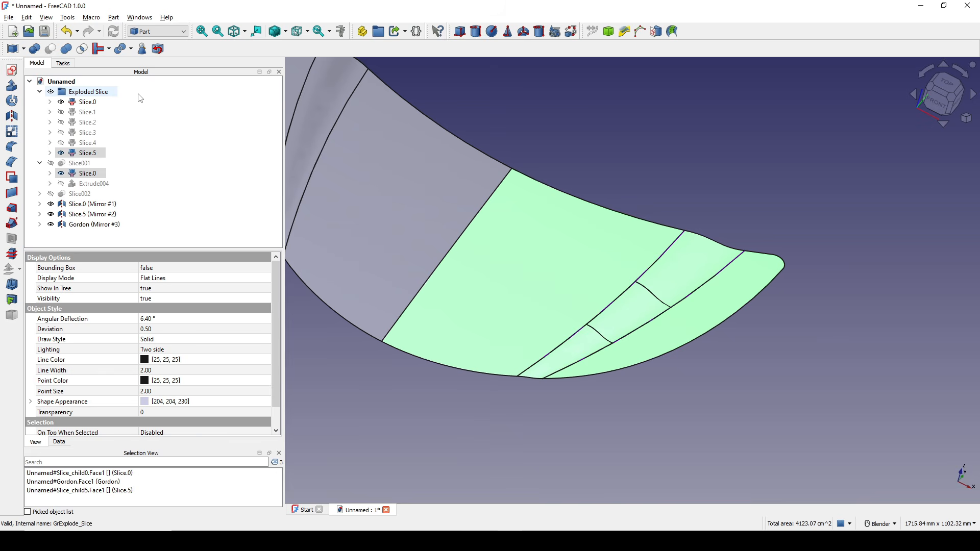
# Build a parametric solid in the Curves workbench from all six faces: the three originals and their three mirrored copies
pyautogui.scroll(-5, 660, 145)
pyautogui.moveTo(623, 251); pyautogui.dragTo(570, 204, button='middle')
pyautogui.click(653, 159)
pyautogui.scroll(1, 652, 166)
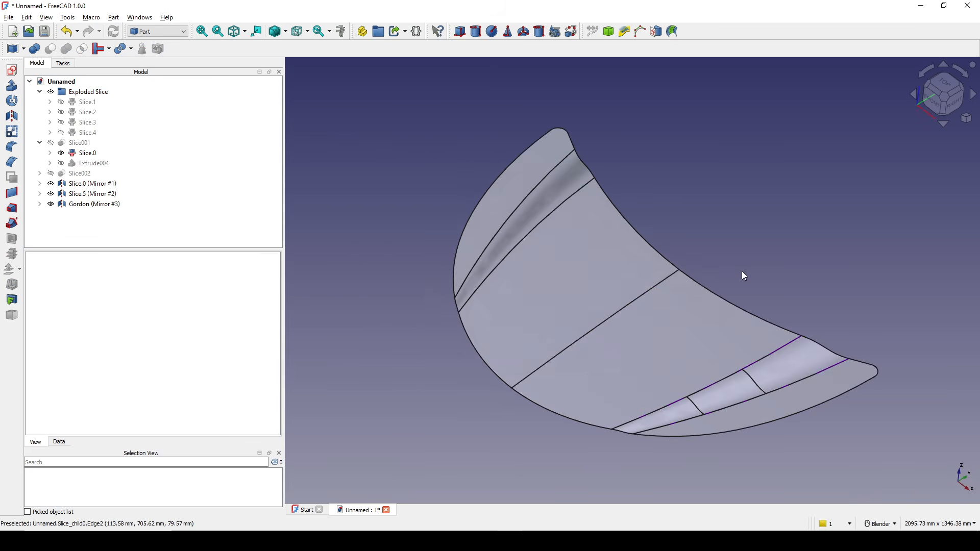
pyautogui.moveTo(741, 270); pyautogui.dragTo(715, 277, button='middle')
pyautogui.click(504, 216)
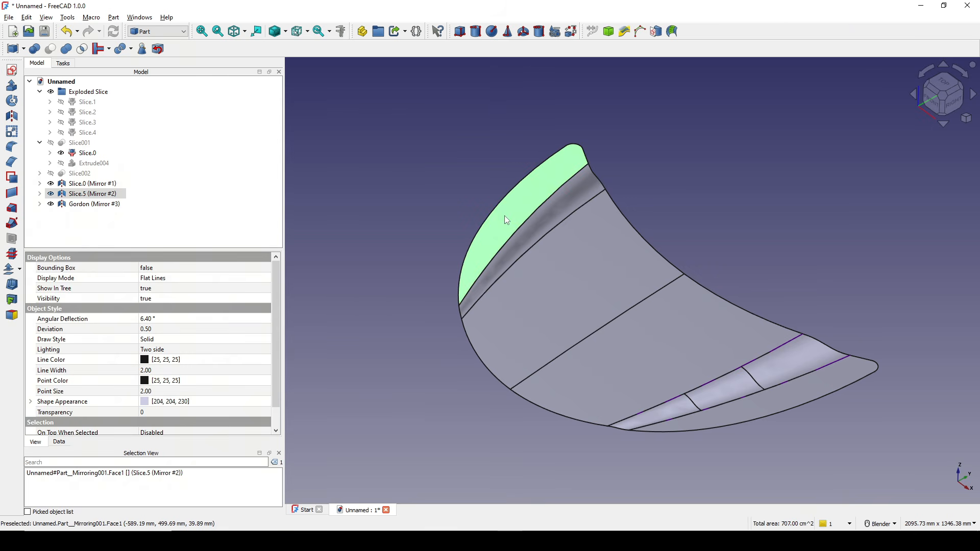
pyautogui.keyDown('ctrl'); pyautogui.click(546, 227); pyautogui.keyUp('ctrl')
pyautogui.keyDown('ctrl'); pyautogui.click(576, 285); pyautogui.keyUp('ctrl')
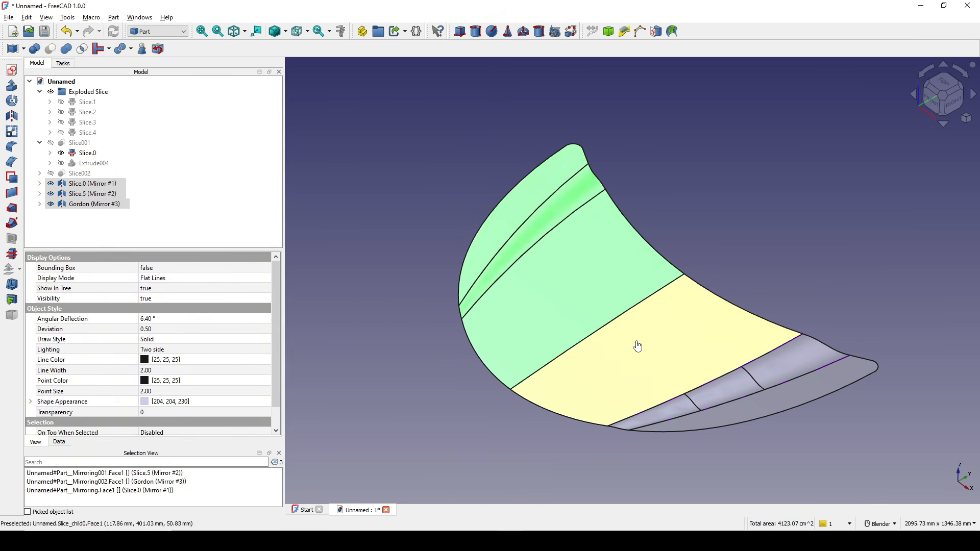
pyautogui.keyDown('ctrl'); pyautogui.click(637, 346); pyautogui.keyUp('ctrl')
pyautogui.keyDown('ctrl'); pyautogui.click(737, 403); pyautogui.keyUp('ctrl')
pyautogui.scroll(-1, 704, 388)
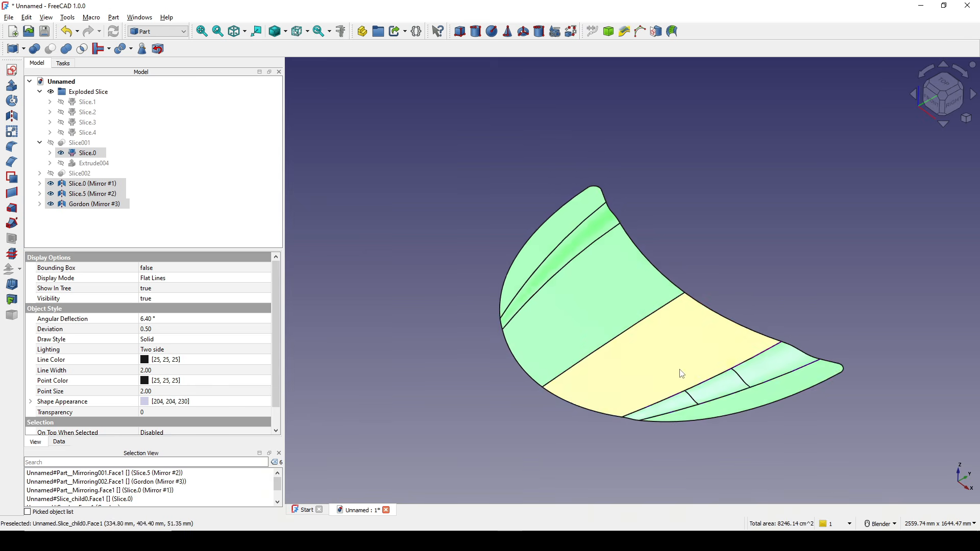
pyautogui.click(161, 33)
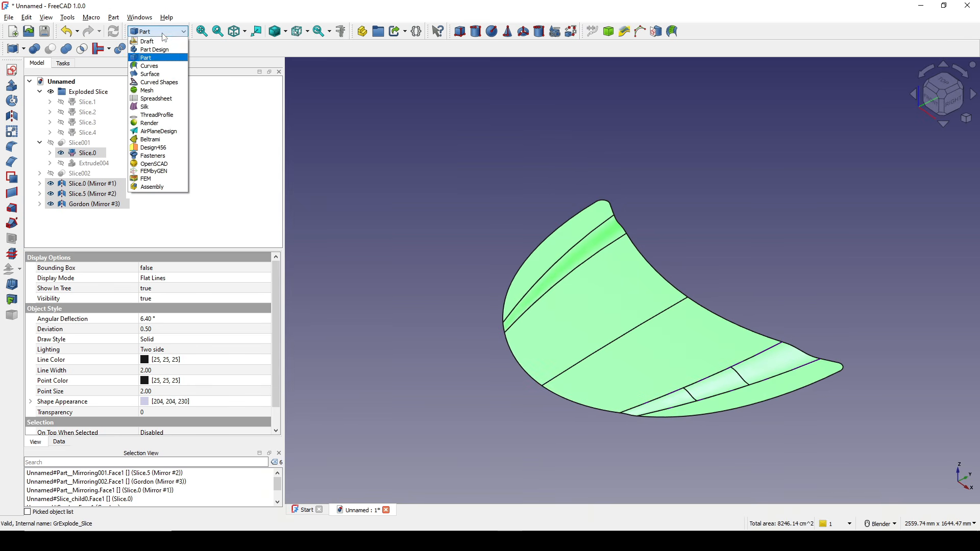
pyautogui.click(141, 66)
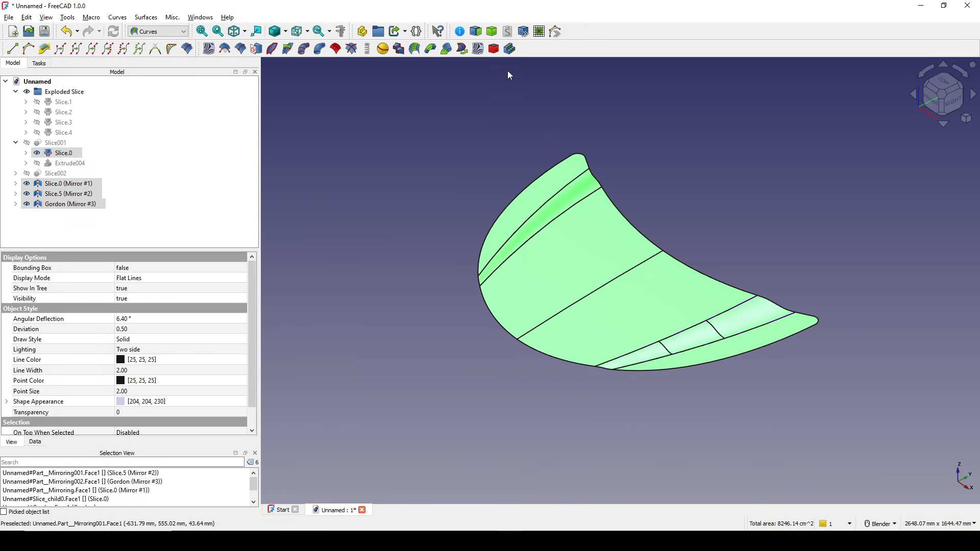
pyautogui.click(491, 33)
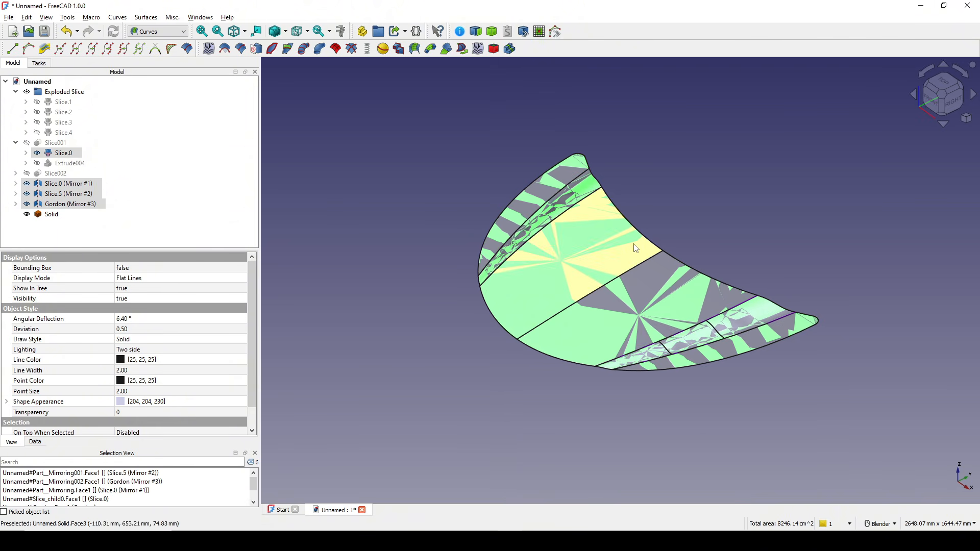
# Hide the source faces and their mirrors so that only the solid is displayed, and check its shape
pyautogui.press('space')
pyautogui.moveTo(717, 269); pyautogui.dragTo(462, 253, button='middle')
pyautogui.click(42, 216)
pyautogui.click(730, 207)
pyautogui.keyDown('shift'); pyautogui.moveTo(730, 208); pyautogui.dragTo(733, 195, button='middle'); pyautogui.keyUp('shift')
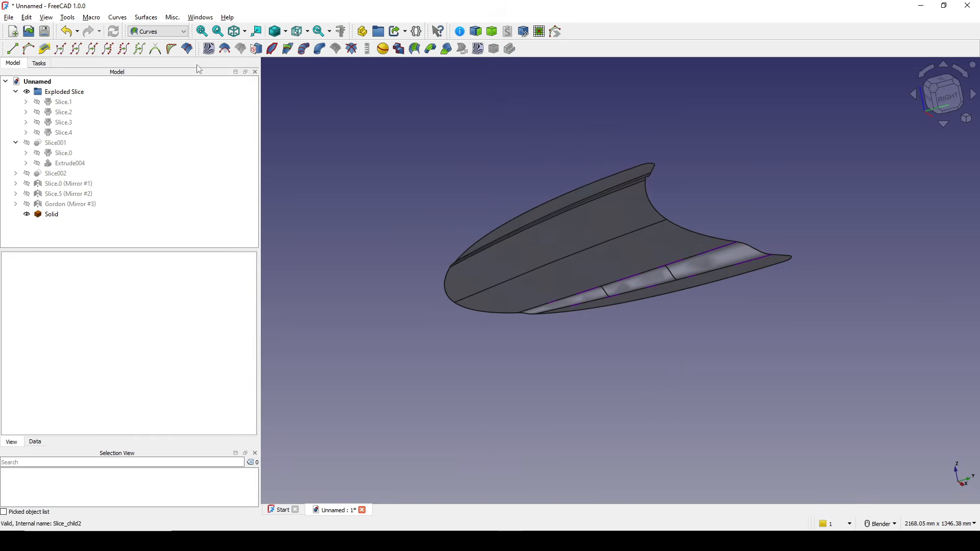
# Switch to the Part workbench and hide all leftover curves so that only the solid remains displayed
pyautogui.click(154, 31)
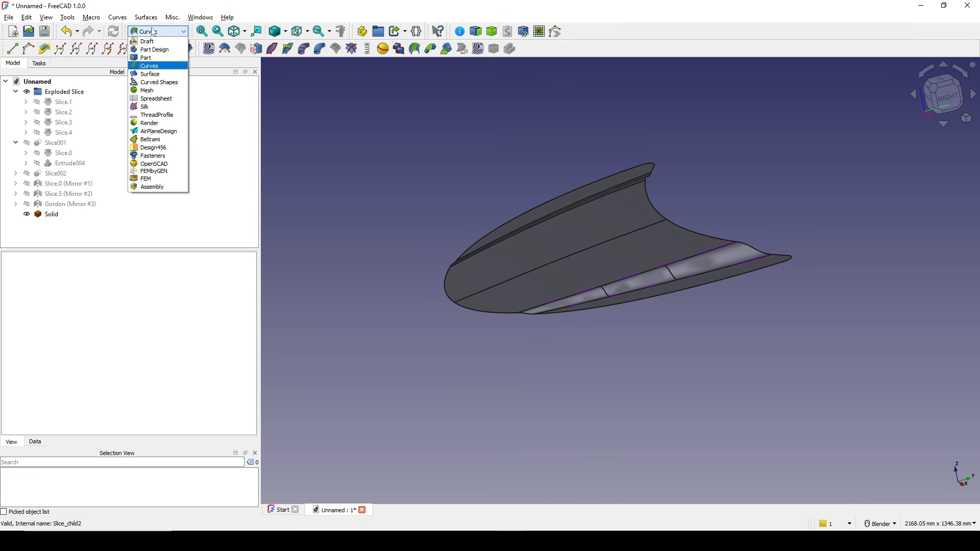
pyautogui.click(158, 60)
pyautogui.moveTo(663, 287); pyautogui.dragTo(528, 360, button='middle')
pyautogui.keyDown('shift'); pyautogui.moveTo(528, 359); pyautogui.dragTo(555, 398, button='middle'); pyautogui.keyUp('shift')
pyautogui.keyDown('shift'); pyautogui.moveTo(555, 397); pyautogui.dragTo(593, 434); pyautogui.keyUp('shift')
pyautogui.scroll(-2, 594, 408)
pyautogui.moveTo(645, 335); pyautogui.dragTo(625, 329, button='middle')
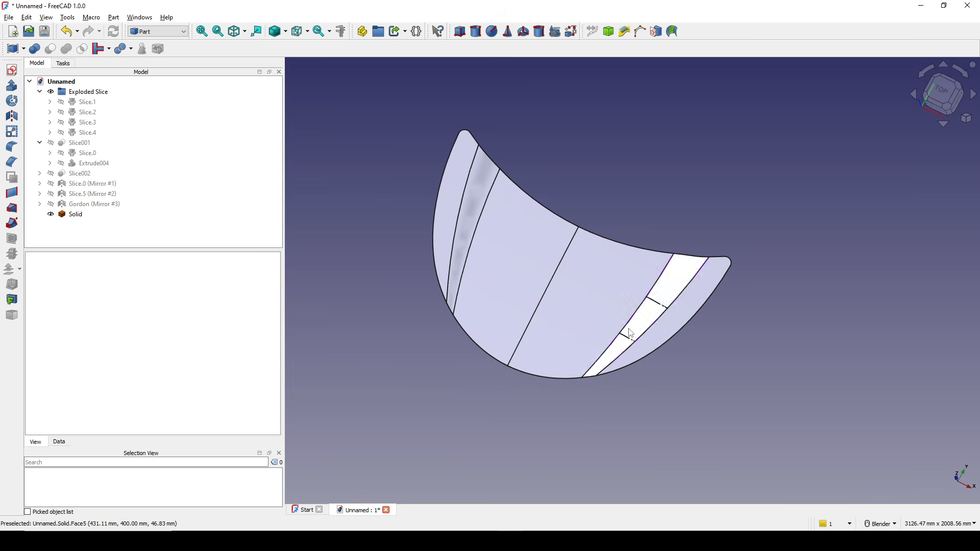
pyautogui.scroll(2, 622, 329)
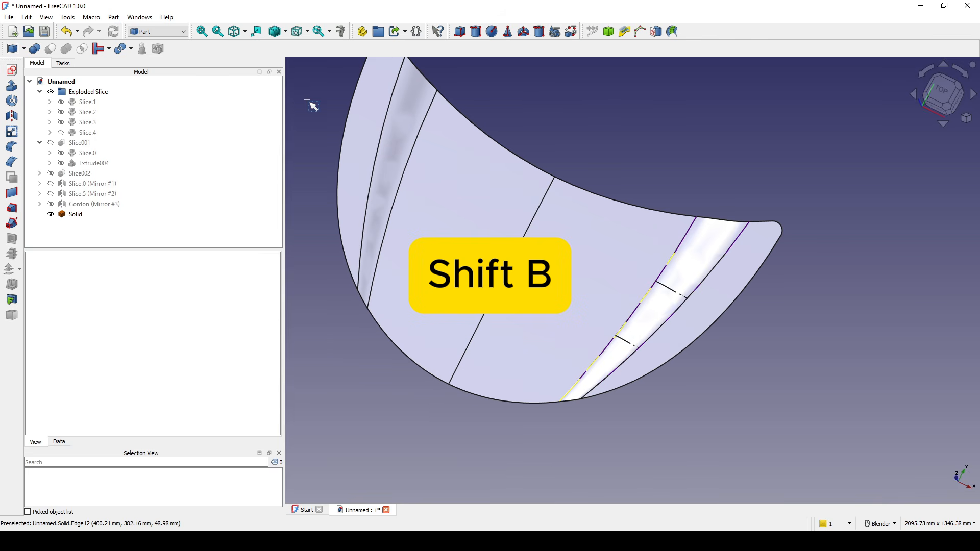
pyautogui.moveTo(306, 99); pyautogui.dragTo(810, 420)
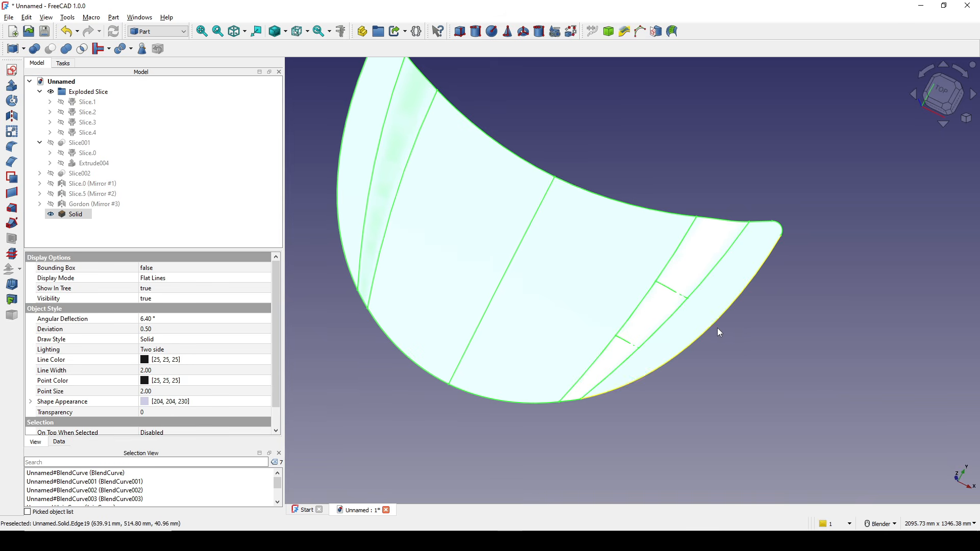
pyautogui.press('space')
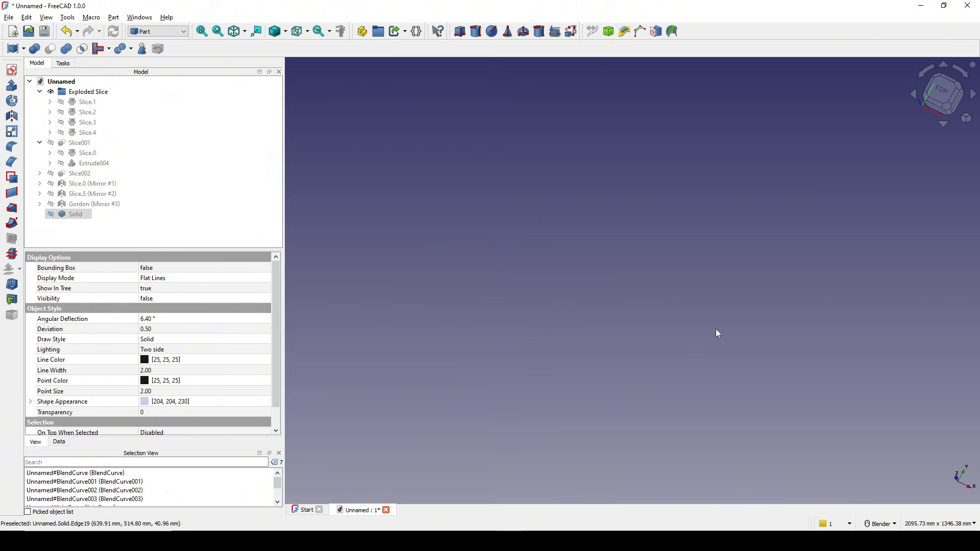
pyautogui.click(71, 215)
pyautogui.press('space')
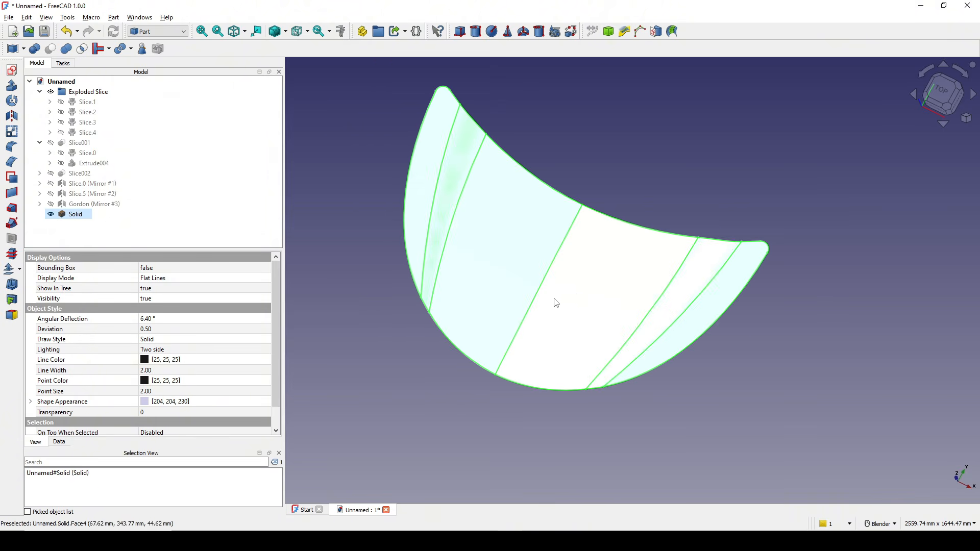
# Create a sketch on the XY plane with zero offset, seen from the top, and display the model in wireframe
pyautogui.click(834, 169)
pyautogui.click(931, 87)
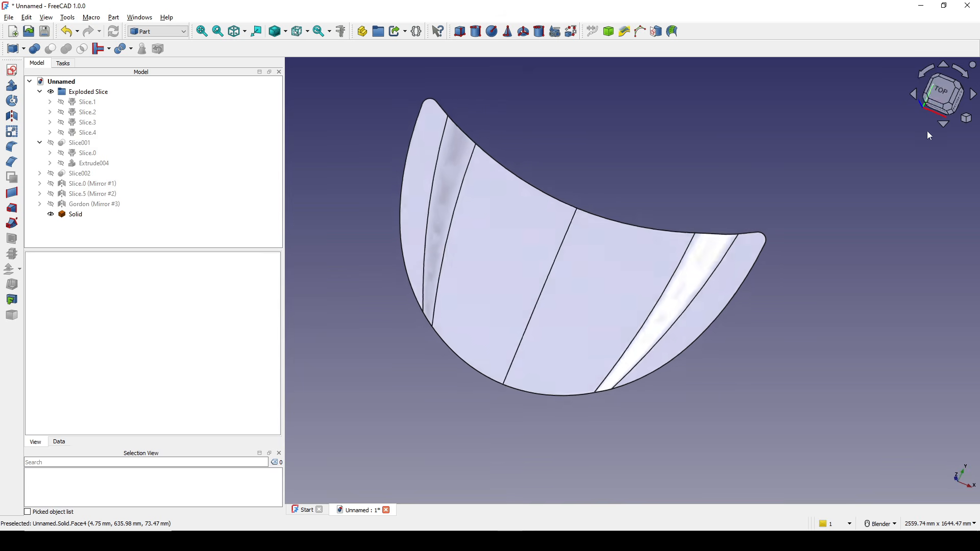
pyautogui.scroll(2, 786, 223)
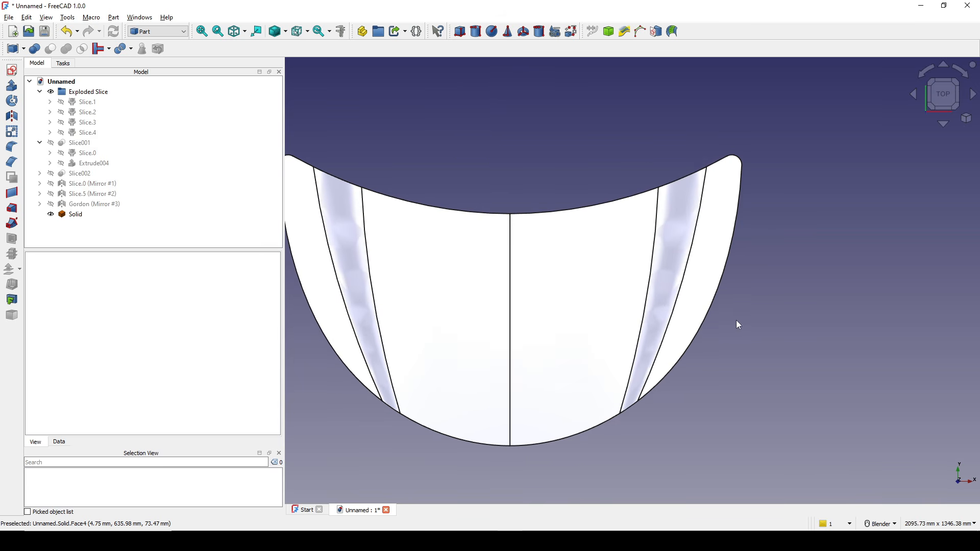
pyautogui.keyDown('shift'); pyautogui.moveTo(755, 323); pyautogui.dragTo(750, 302, button='middle'); pyautogui.keyUp('shift')
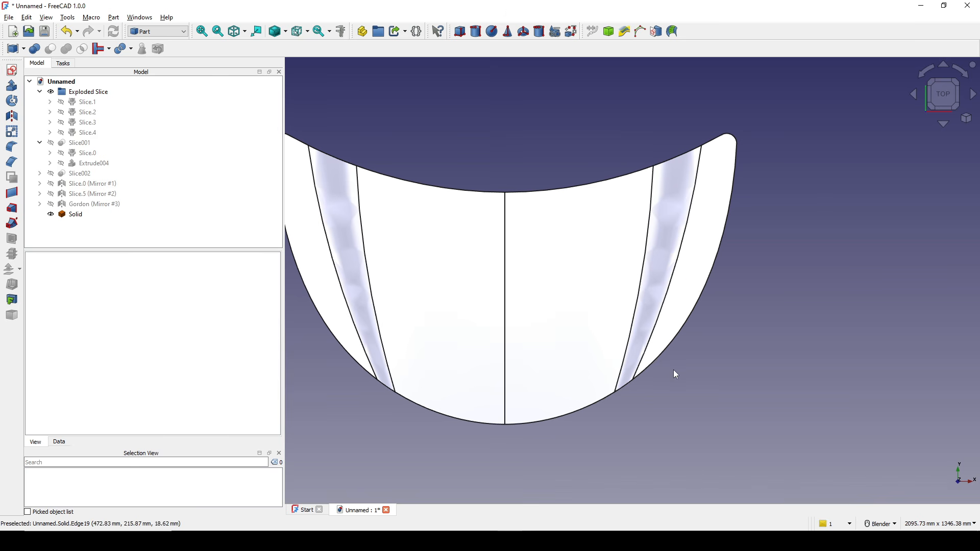
pyautogui.scroll(3, 684, 324)
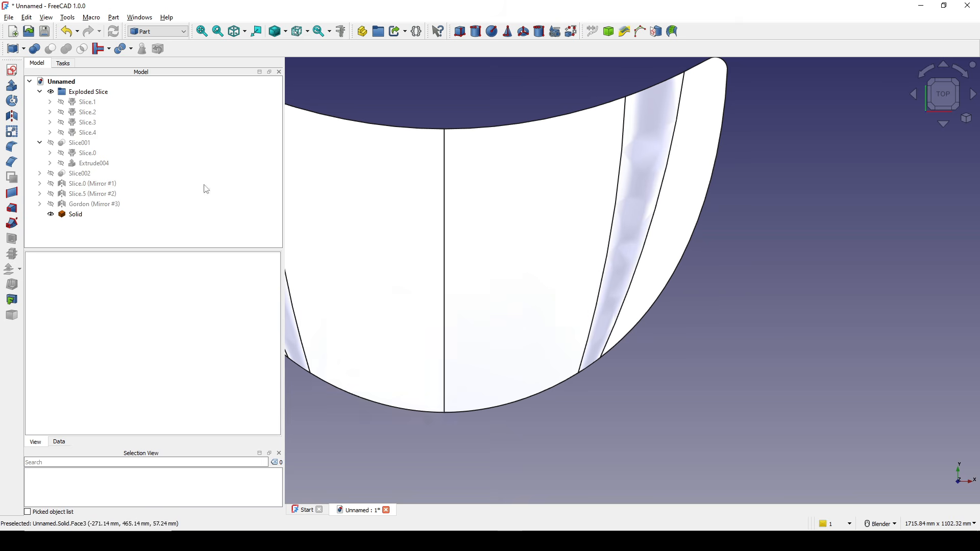
pyautogui.click(11, 70)
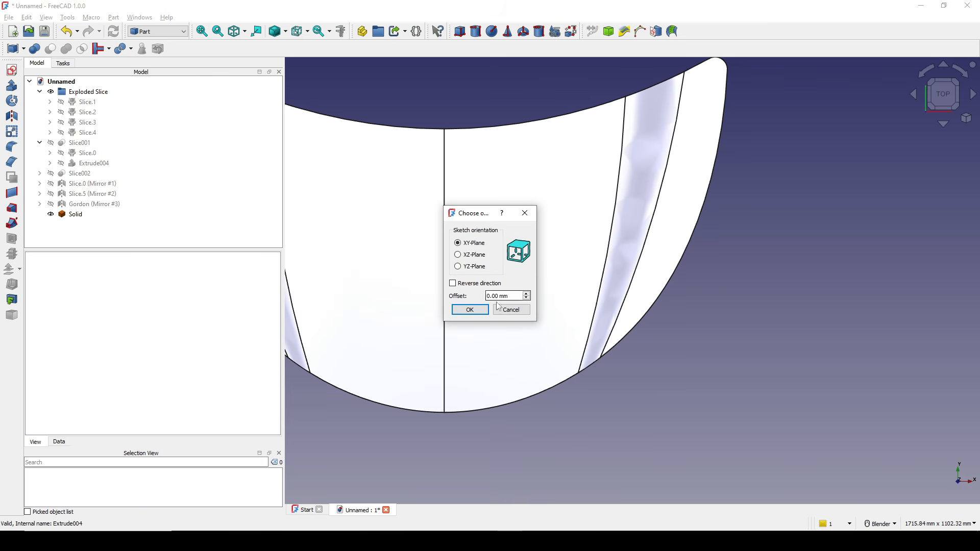
pyautogui.click(469, 309)
pyautogui.scroll(3, 666, 287)
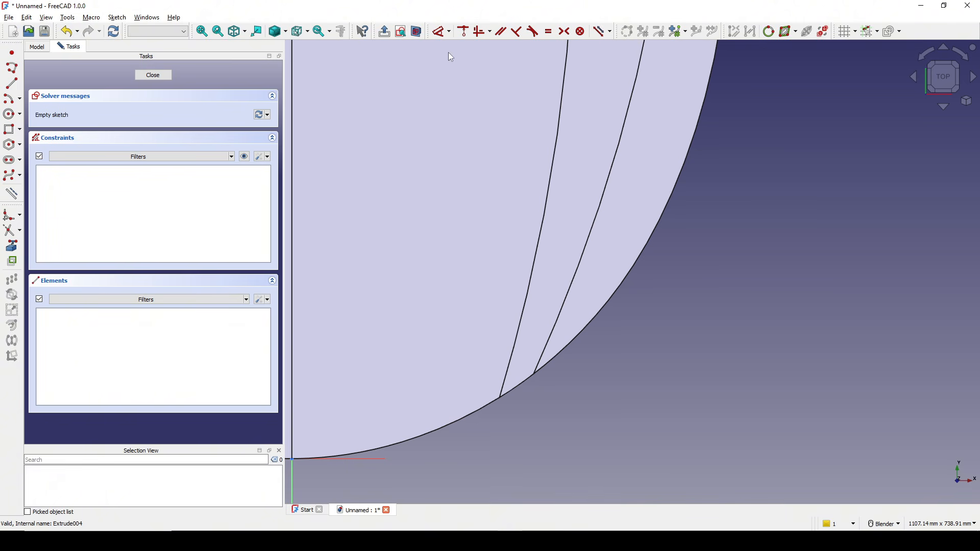
pyautogui.click(284, 31)
pyautogui.click(288, 71)
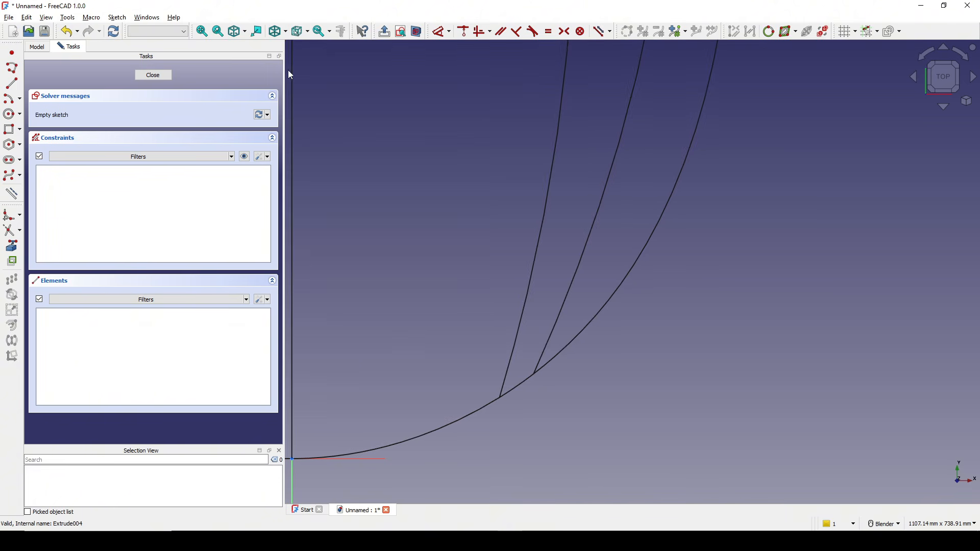
# Draw an open B-spline with three control points, crossing the solid's curved outer edge beside the narrow blend strip
pyautogui.click(11, 175)
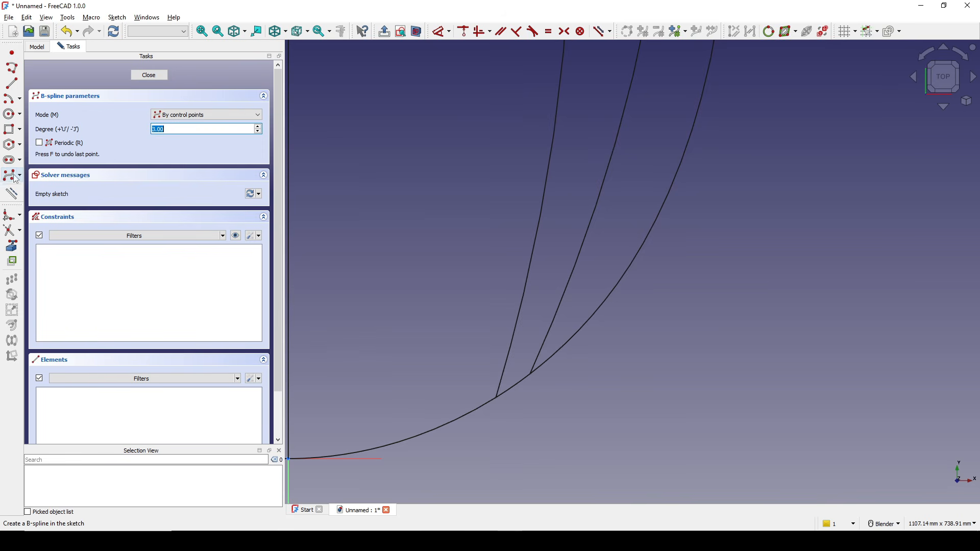
pyautogui.click(576, 359)
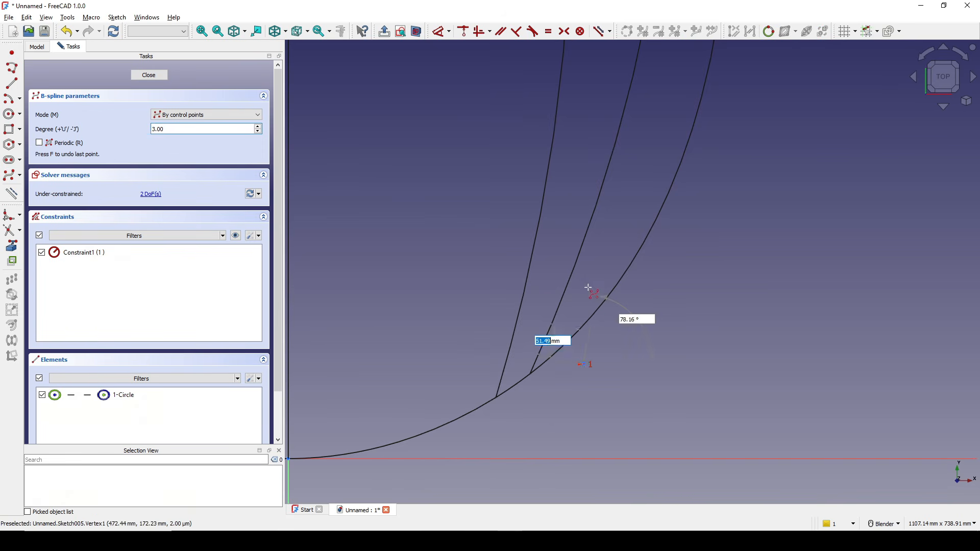
pyautogui.click(596, 253)
pyautogui.click(693, 199)
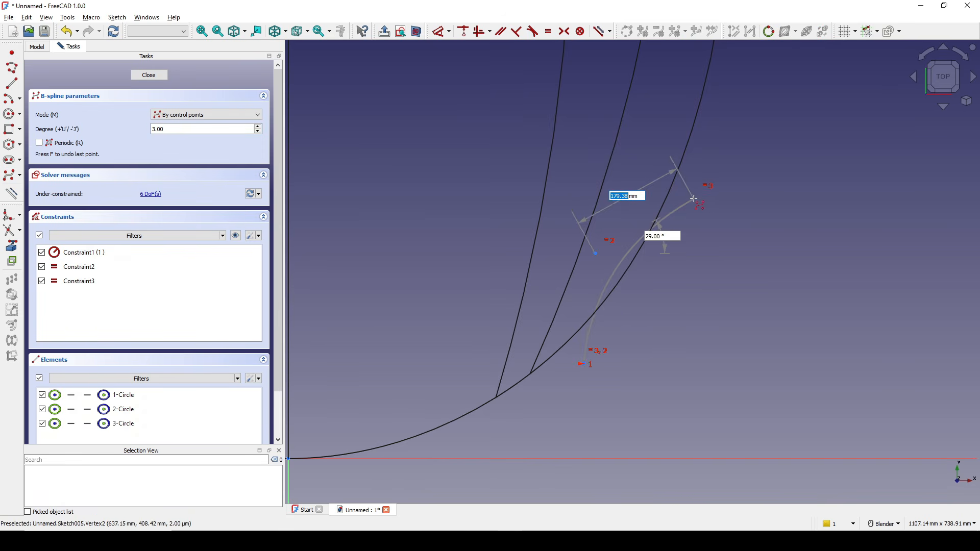
pyautogui.rightClick(783, 260)
pyautogui.rightClick(785, 262)
pyautogui.rightClick(769, 265)
pyautogui.press('Escape')
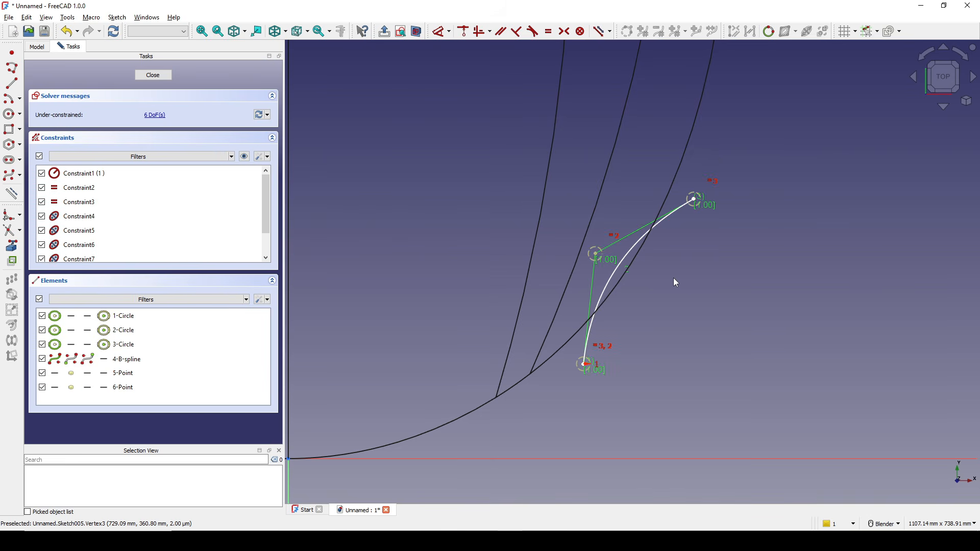
# Dimension the B-spline's lower endpoint 450 mm horizontally and 150 mm vertically from the origin
pyautogui.scroll(-4, 673, 278)
pyautogui.scroll(4, 676, 280)
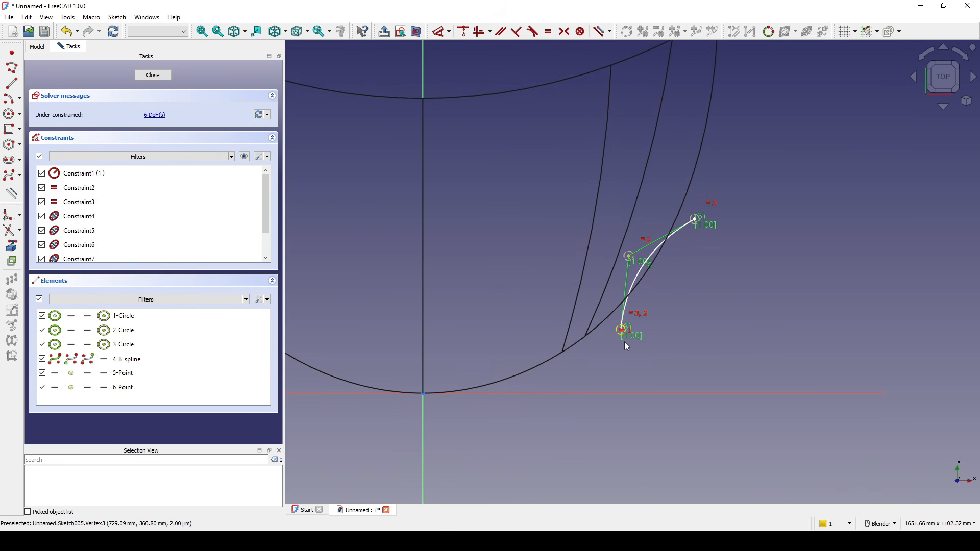
pyautogui.scroll(1, 623, 342)
pyautogui.click(620, 328)
pyautogui.press('d')
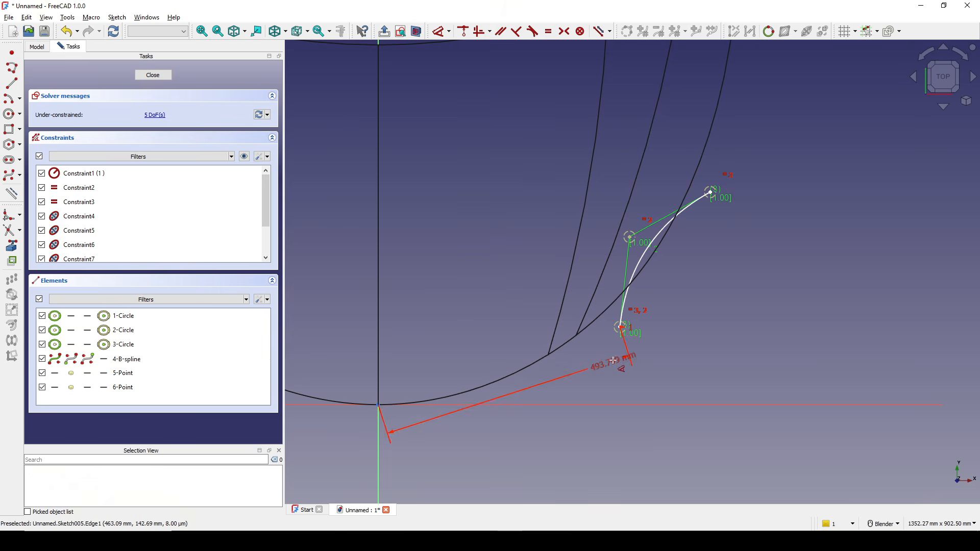
pyautogui.click(505, 316)
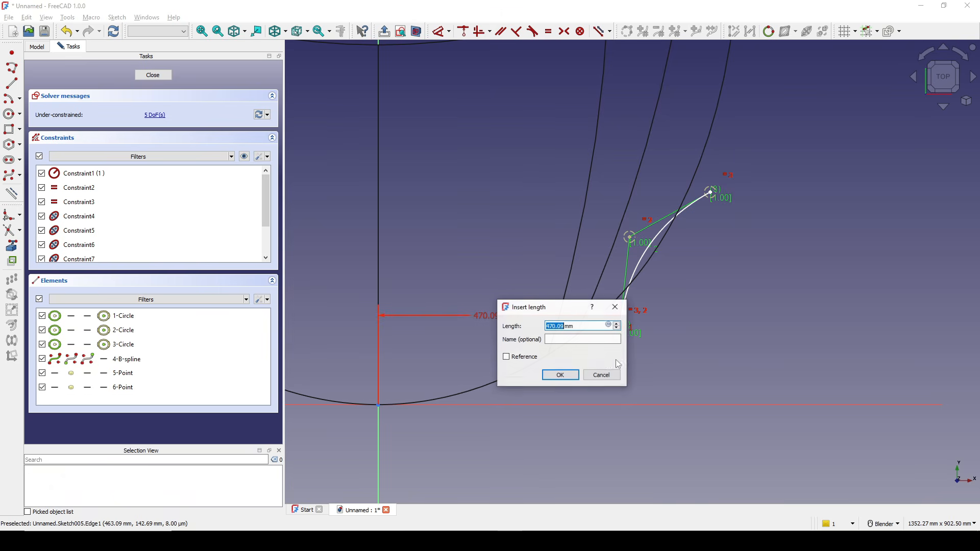
pyautogui.write('450')
pyautogui.press('Return')
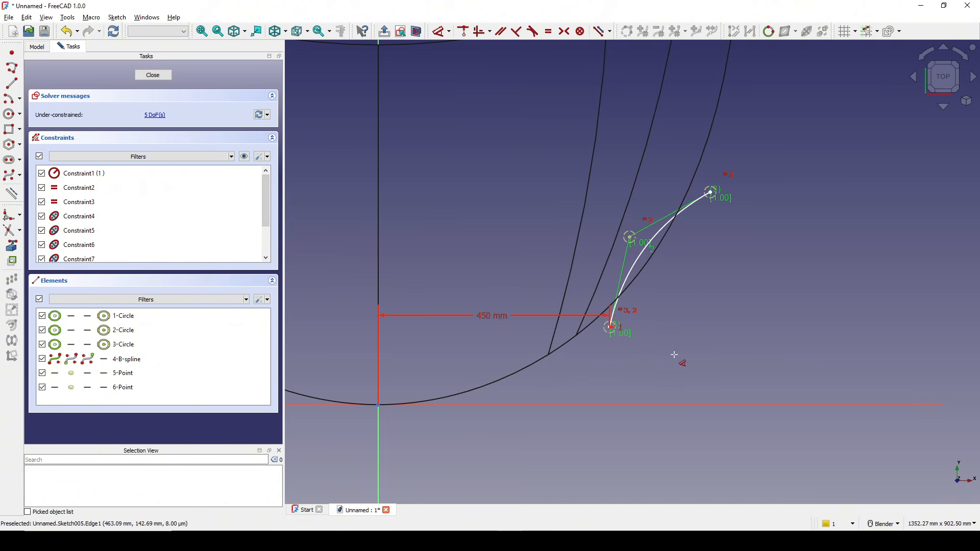
pyautogui.click(611, 327)
pyautogui.click(618, 379)
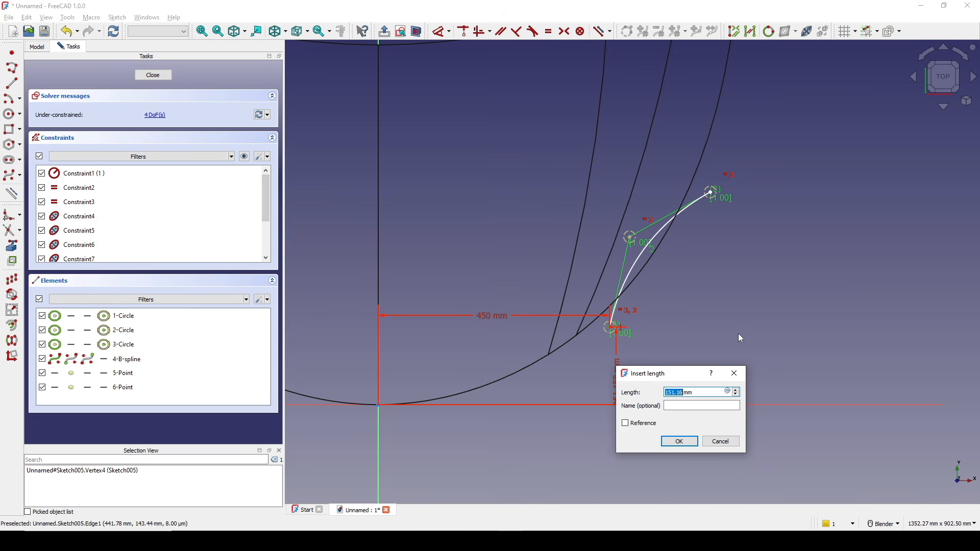
pyautogui.write('150')
pyautogui.click(679, 440)
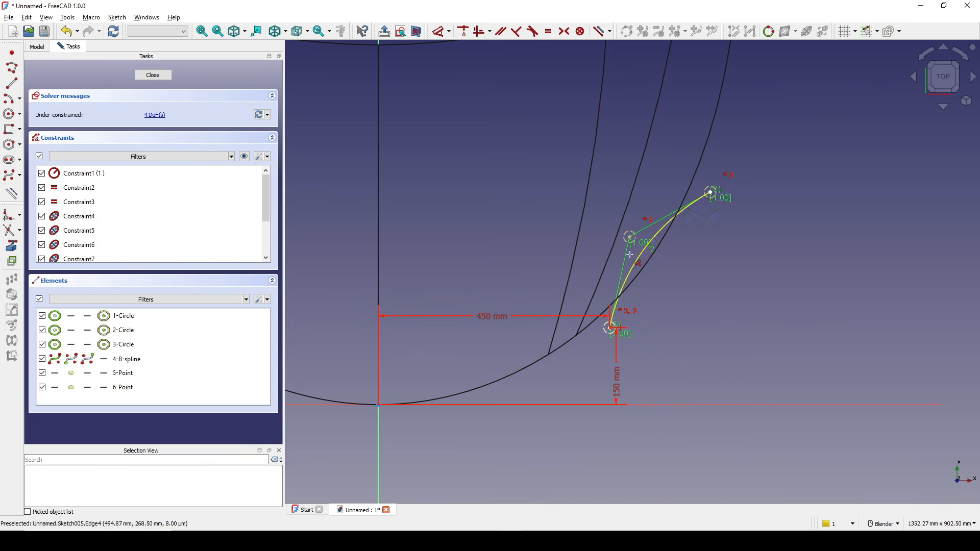
# Dimension the B-spline's middle control point 480 mm horizontally and 350 mm vertically from the origin
pyautogui.click(629, 237)
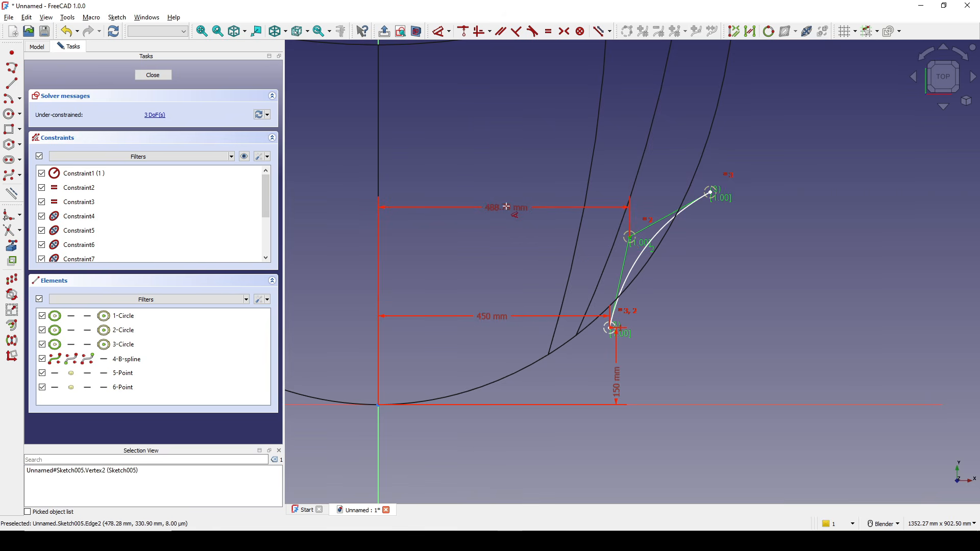
pyautogui.click(505, 206)
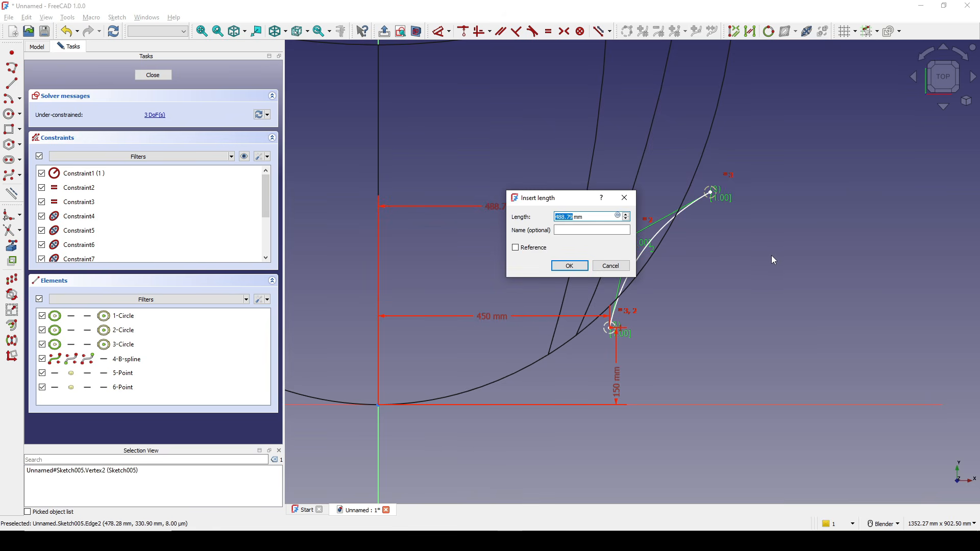
pyautogui.click(577, 266)
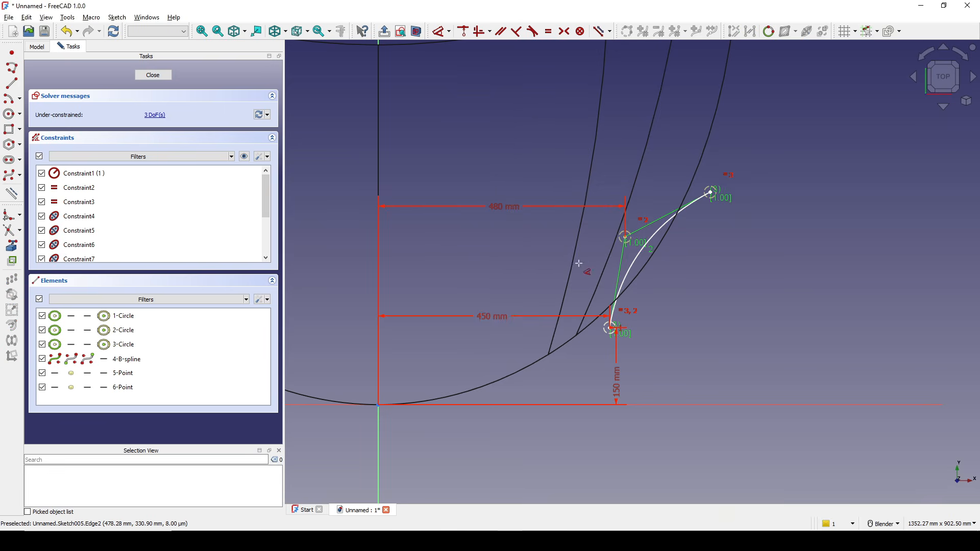
pyautogui.click(625, 237)
pyautogui.click(665, 298)
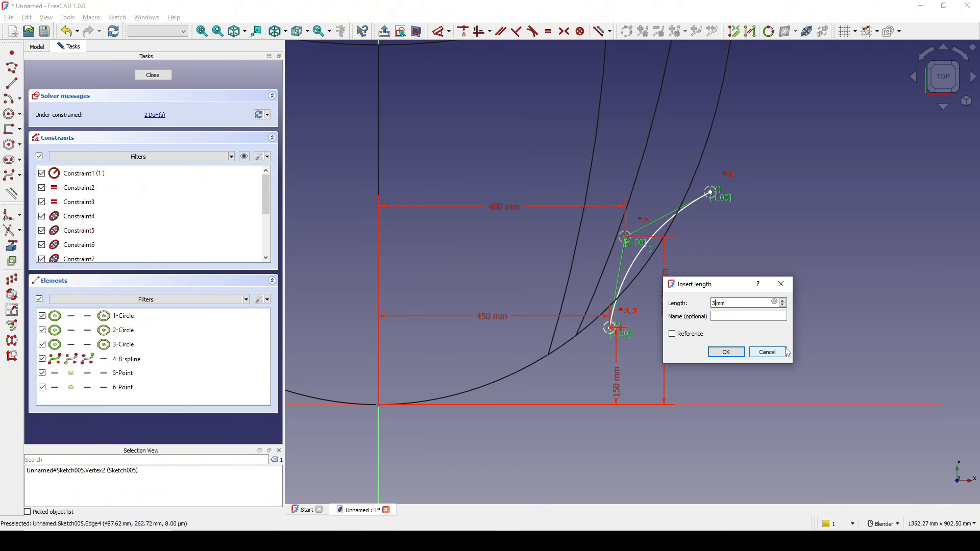
pyautogui.click(727, 352)
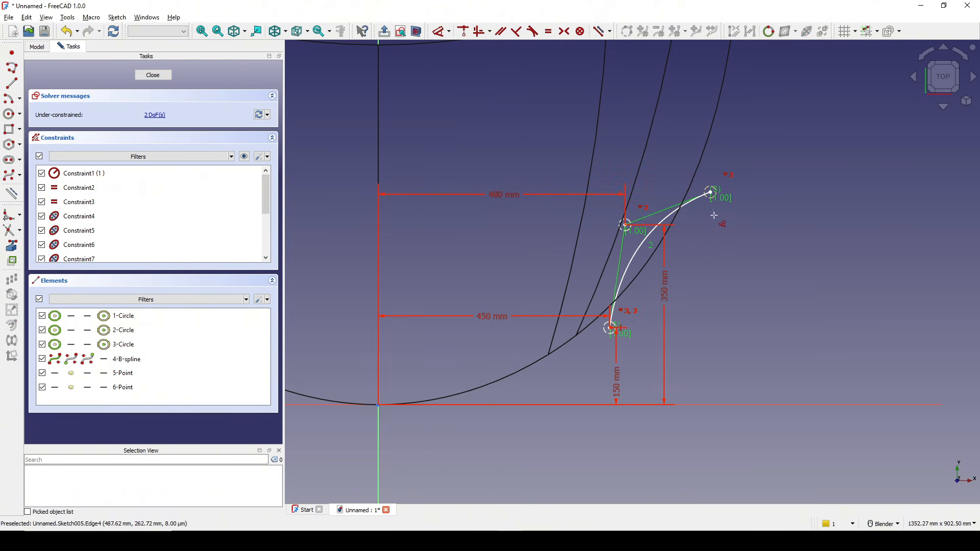
# Dimension the B-spline's upper endpoint 600 mm horizontally from the origin
pyautogui.click(711, 191)
pyautogui.press('l')
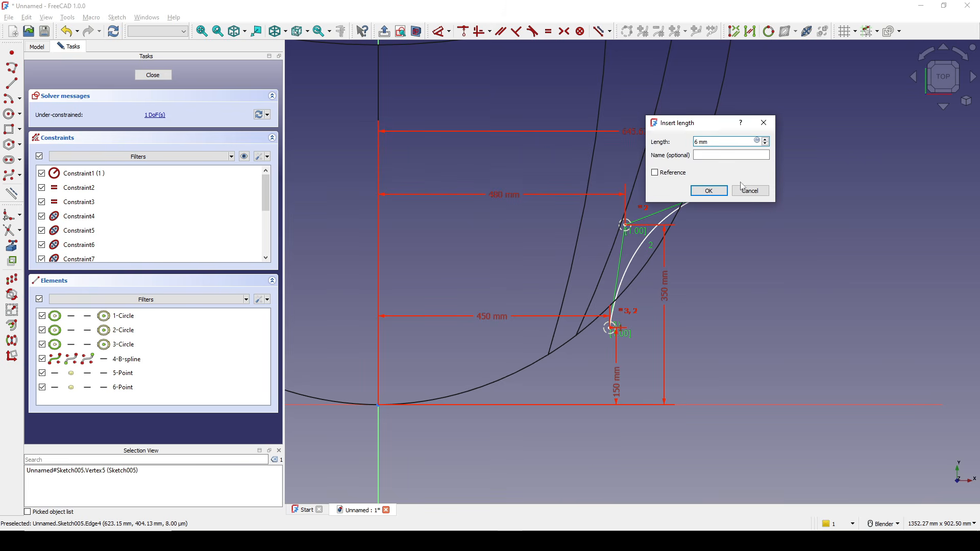
pyautogui.click(709, 191)
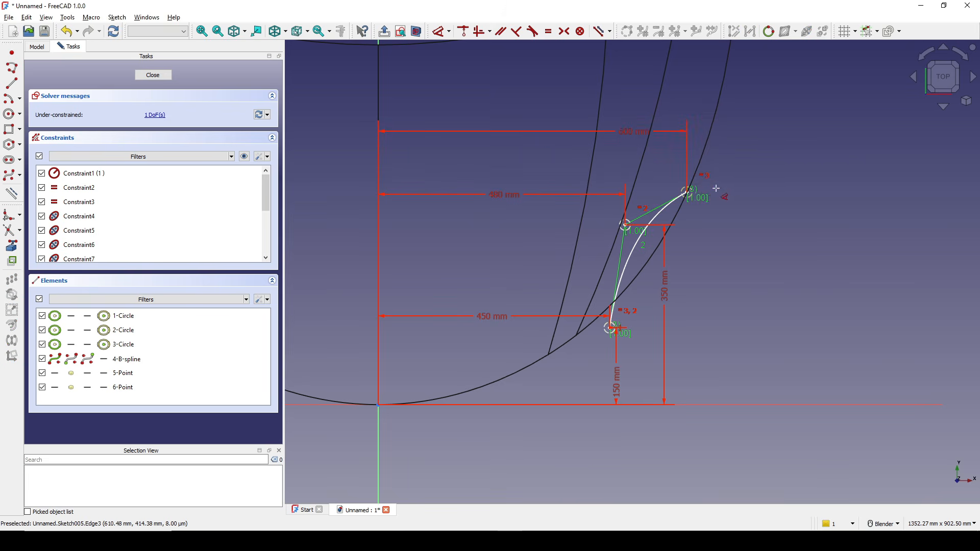
# Set the upper endpoint's horizontal distance from the origin to 650 mm
pyautogui.scroll(2, 716, 188)
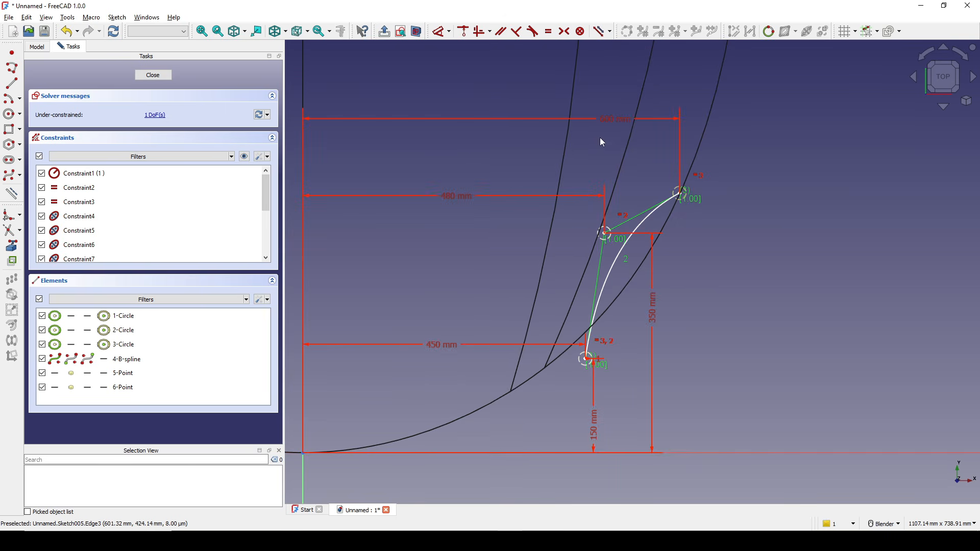
pyautogui.doubleClick(602, 119)
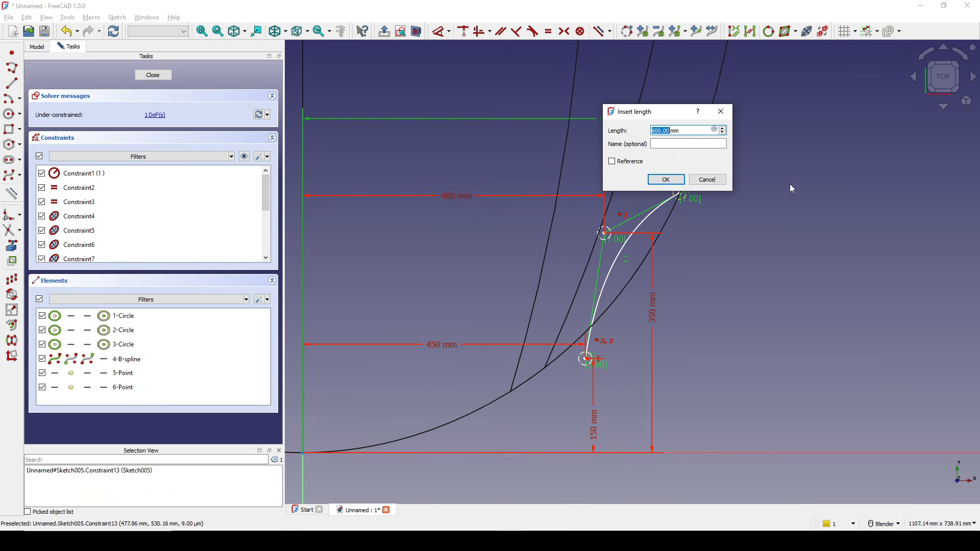
pyautogui.write('650')
pyautogui.click(673, 180)
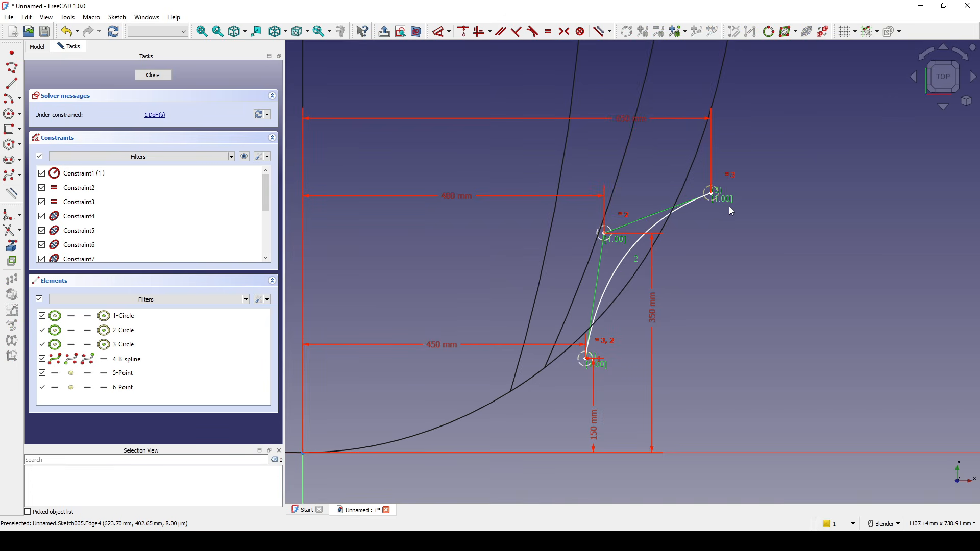
# Dimension the B-spline's upper endpoint 500 mm vertically from the origin
pyautogui.click(714, 198)
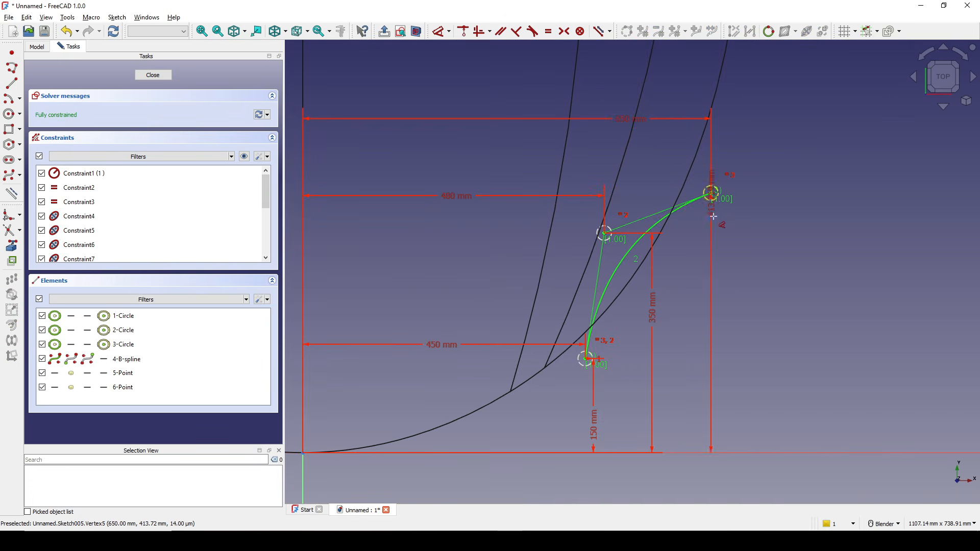
pyautogui.press('i')
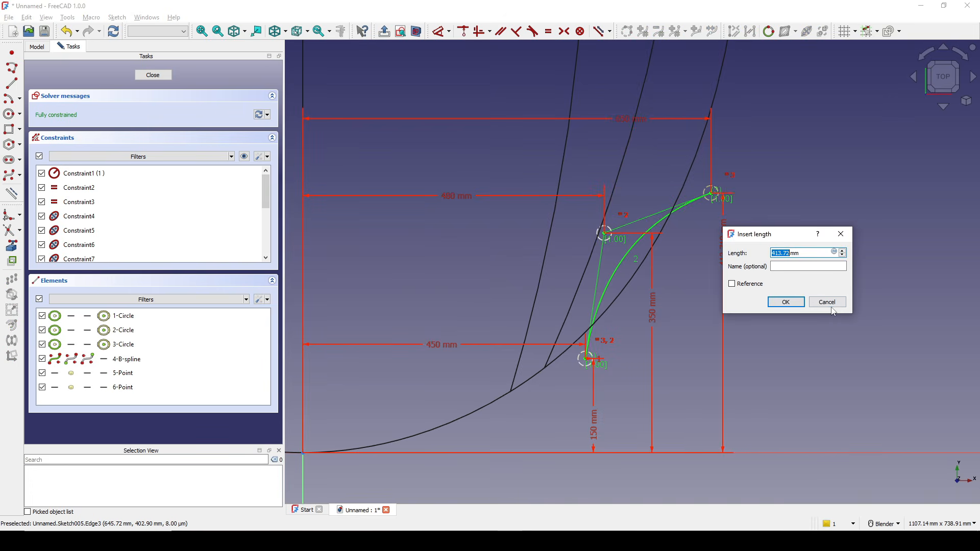
pyautogui.click(787, 302)
pyautogui.scroll(-4, 797, 291)
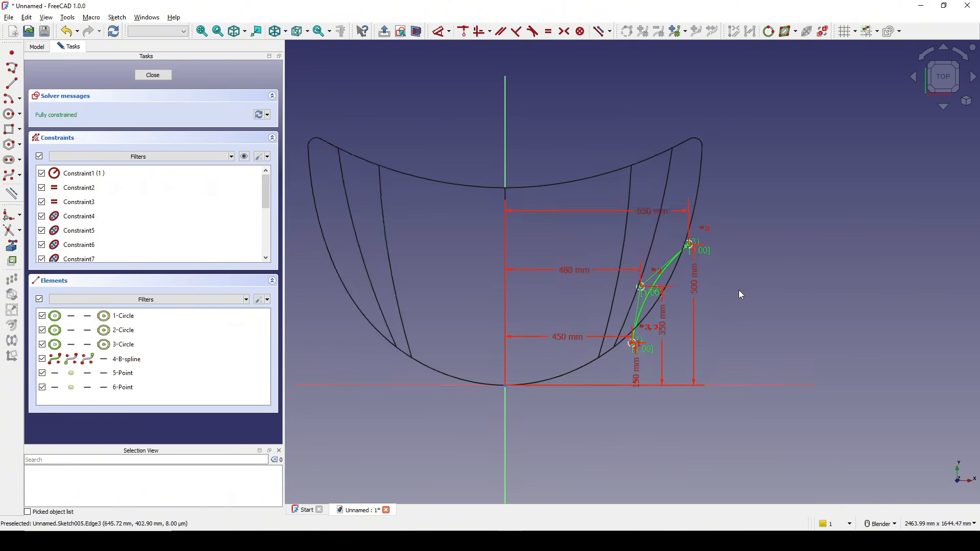
# Set the upper endpoint's vertical distance from the origin to 450 mm
pyautogui.doubleClick(689, 288)
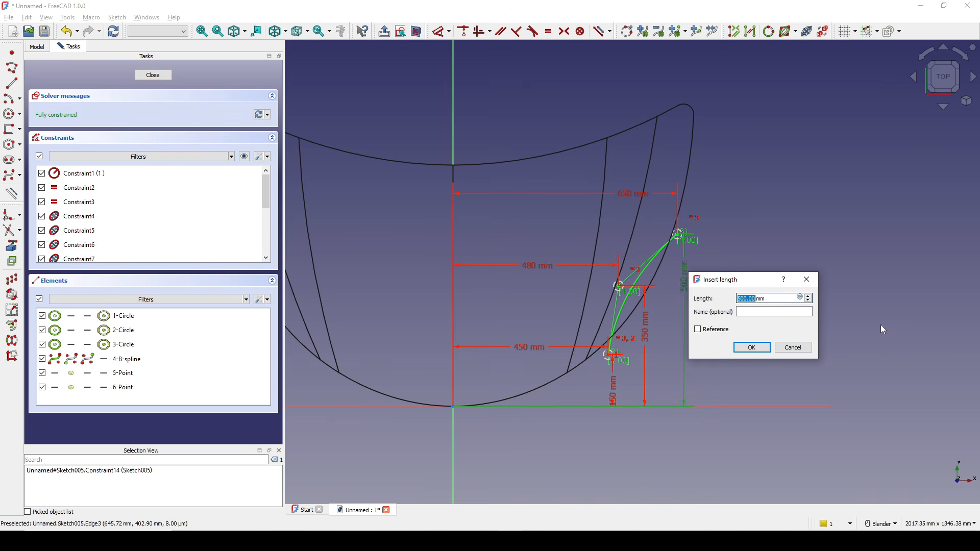
pyautogui.write('450')
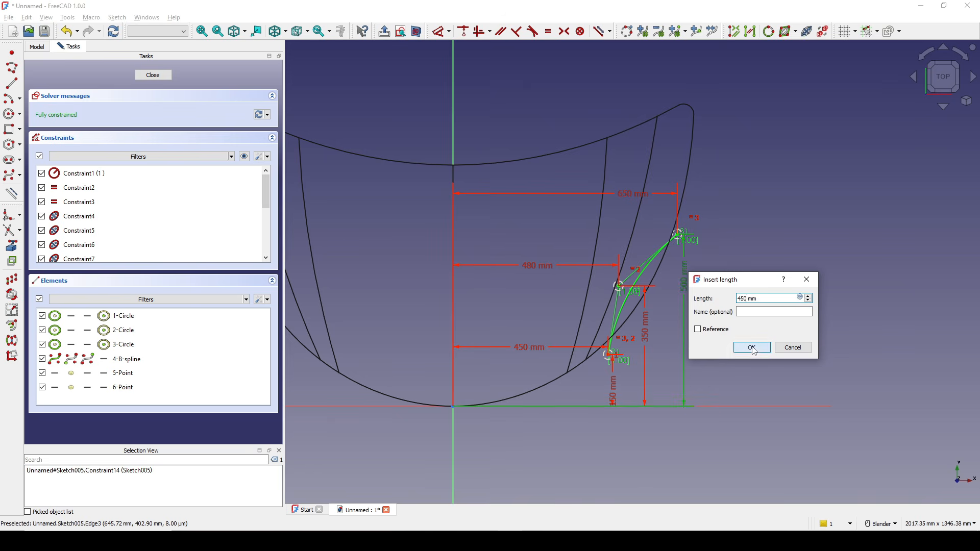
pyautogui.click(755, 348)
pyautogui.keyDown('shift'); pyautogui.moveTo(746, 292); pyautogui.dragTo(753, 263, button='middle'); pyautogui.keyUp('shift')
pyautogui.scroll(1, 752, 264)
pyautogui.scroll(3, 579, 271)
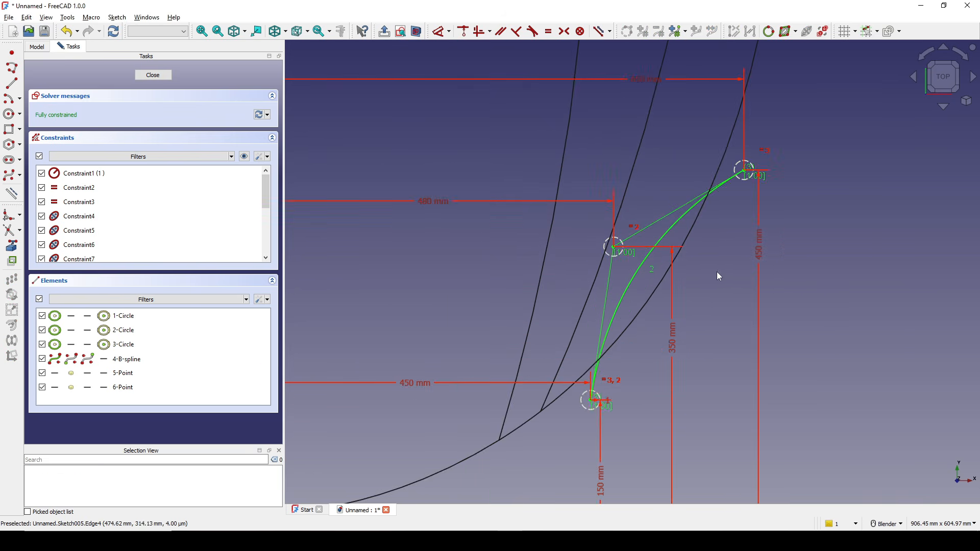
# Draw a slanted straight line beside the B-spline, outside the surface's outer edge
pyautogui.scroll(-4, 443, 237)
pyautogui.click(11, 83)
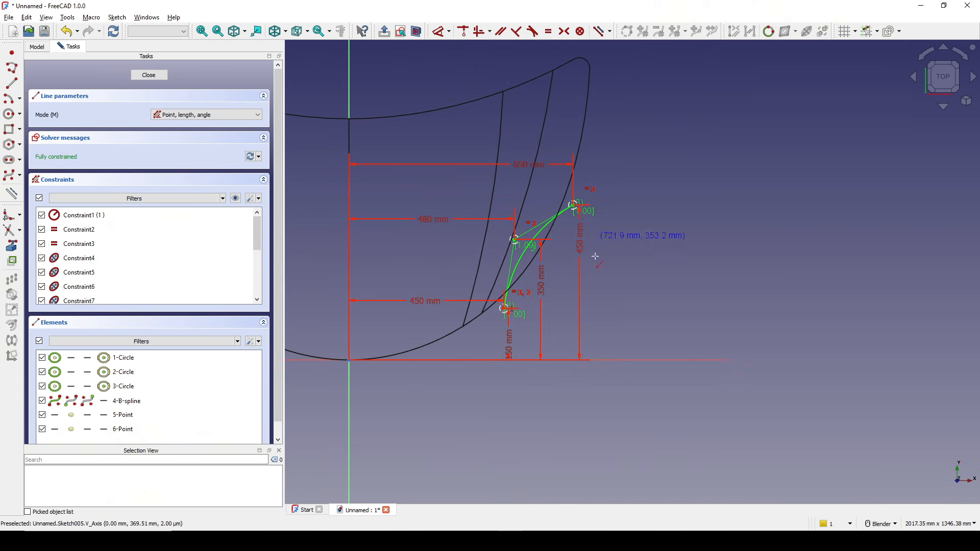
pyautogui.scroll(1, 597, 262)
pyautogui.click(557, 317)
pyautogui.click(639, 240)
pyautogui.scroll(2, 676, 278)
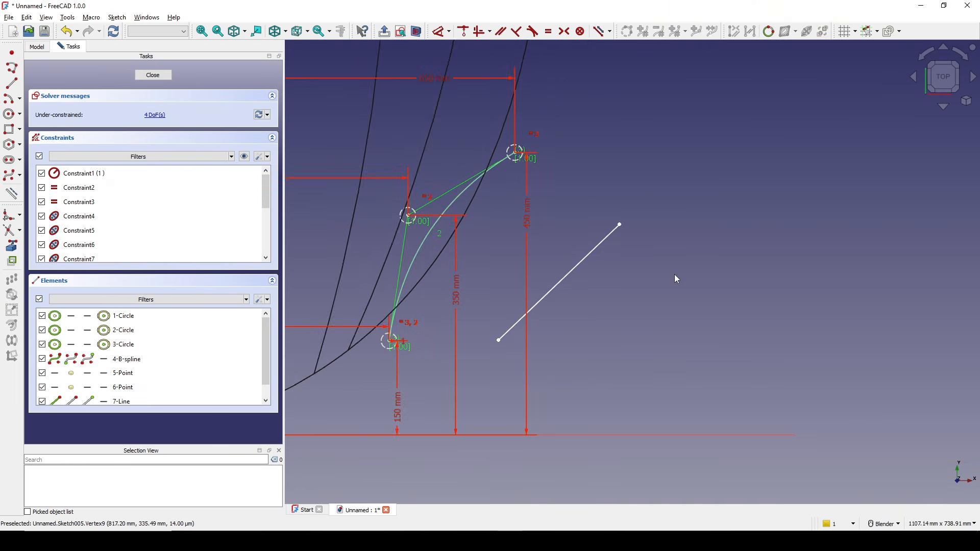
# Make the line's two ends coincident with the B-spline's lower and upper endpoints to close the profile
pyautogui.click(590, 344)
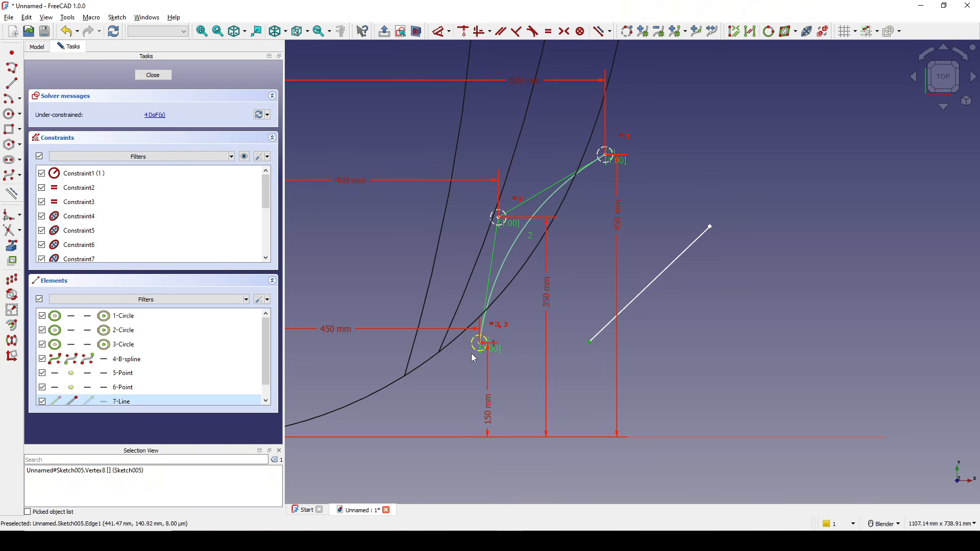
pyautogui.click(478, 348)
pyautogui.press('c')
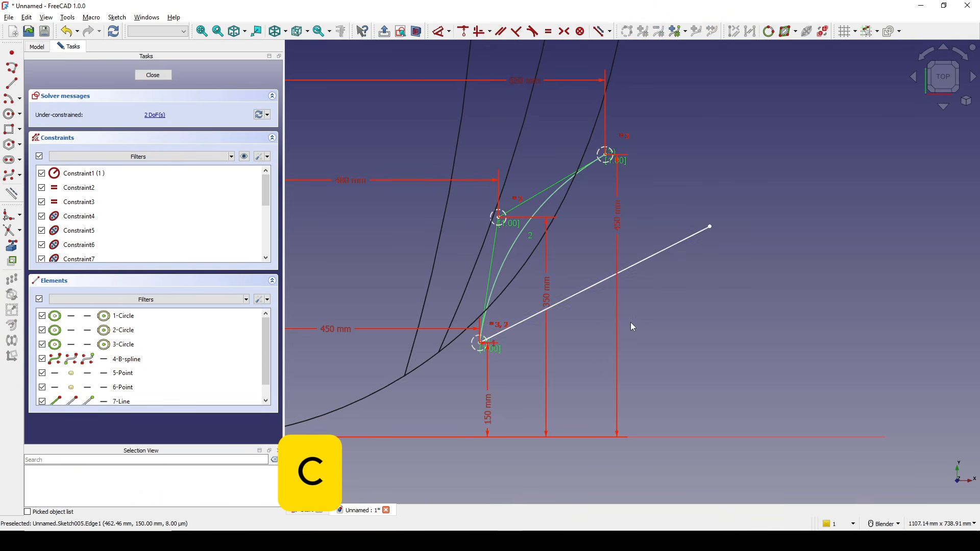
pyautogui.click(710, 227)
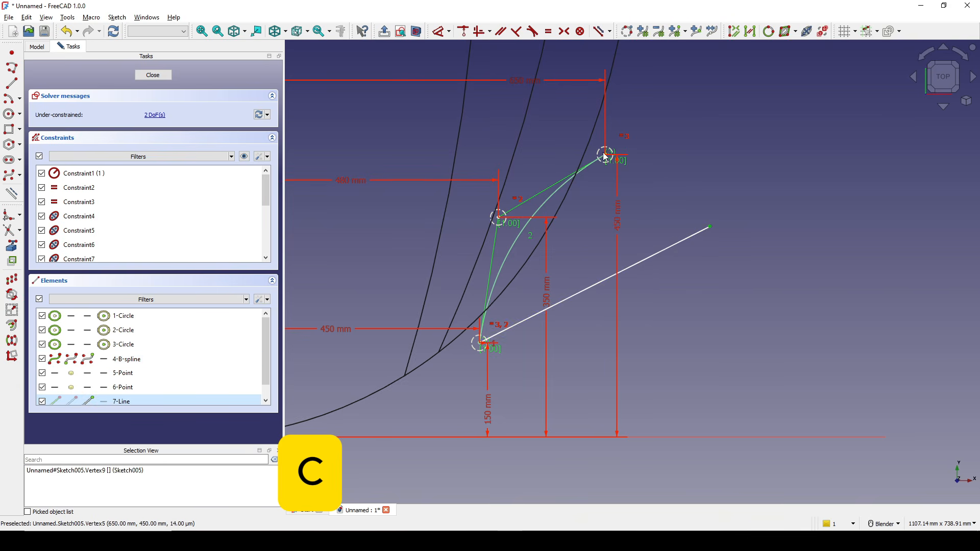
pyautogui.click(605, 156)
pyautogui.press('c')
# Mirror the closing line and the B-spline across the sketch's vertical axis, keeping the originals
pyautogui.keyDown('shift'); pyautogui.moveTo(652, 239); pyautogui.dragTo(703, 235, button='middle'); pyautogui.keyUp('shift')
pyautogui.scroll(-3, 758, 234)
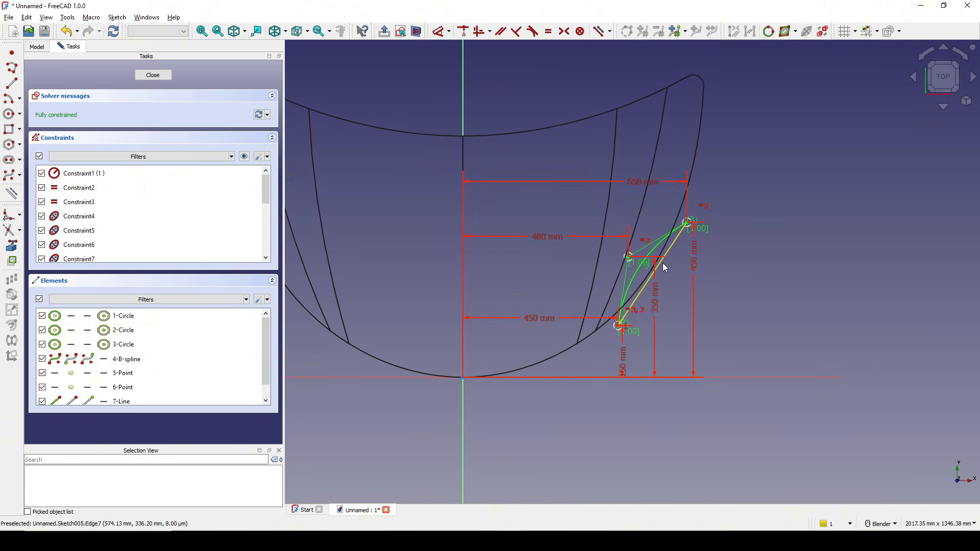
pyautogui.click(662, 262)
pyautogui.scroll(1, 663, 275)
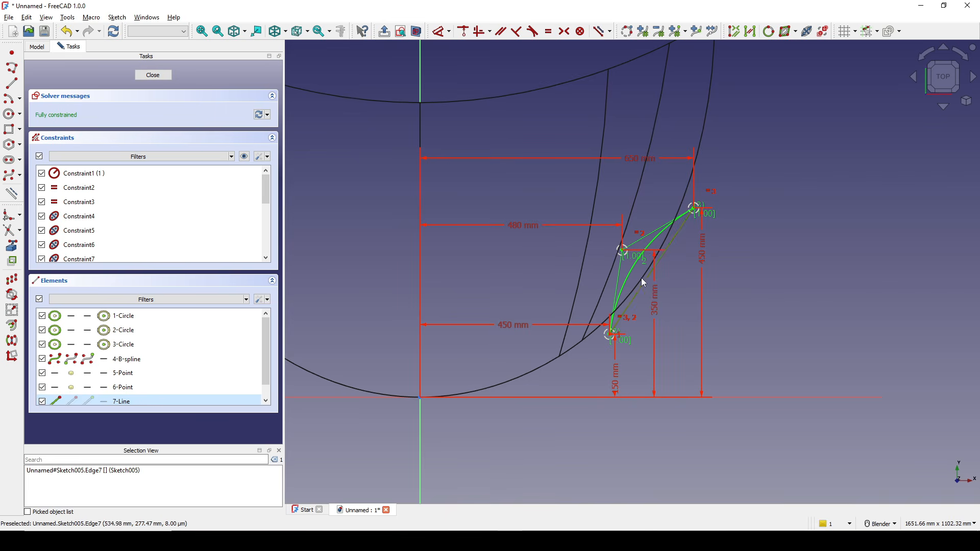
pyautogui.click(629, 271)
pyautogui.scroll(-2, 634, 281)
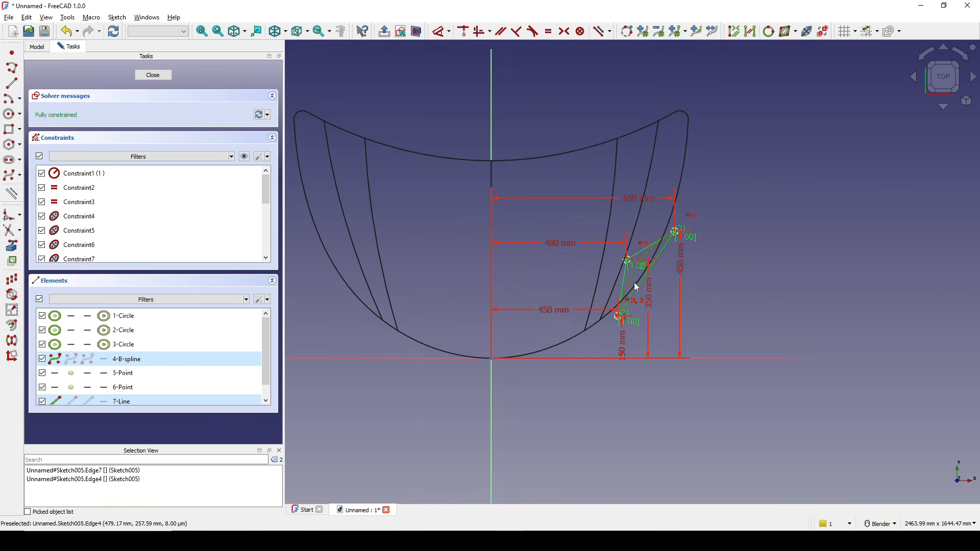
pyautogui.click(13, 341)
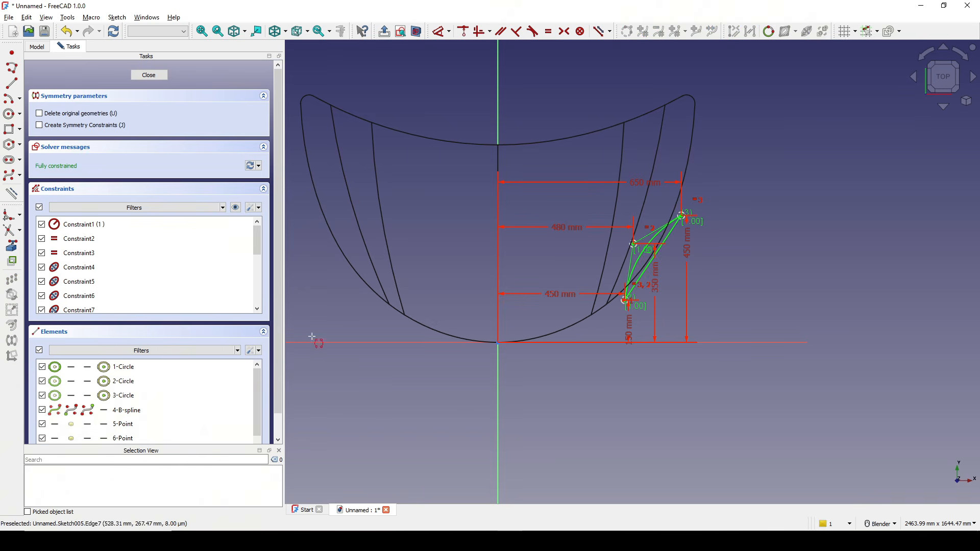
pyautogui.click(498, 419)
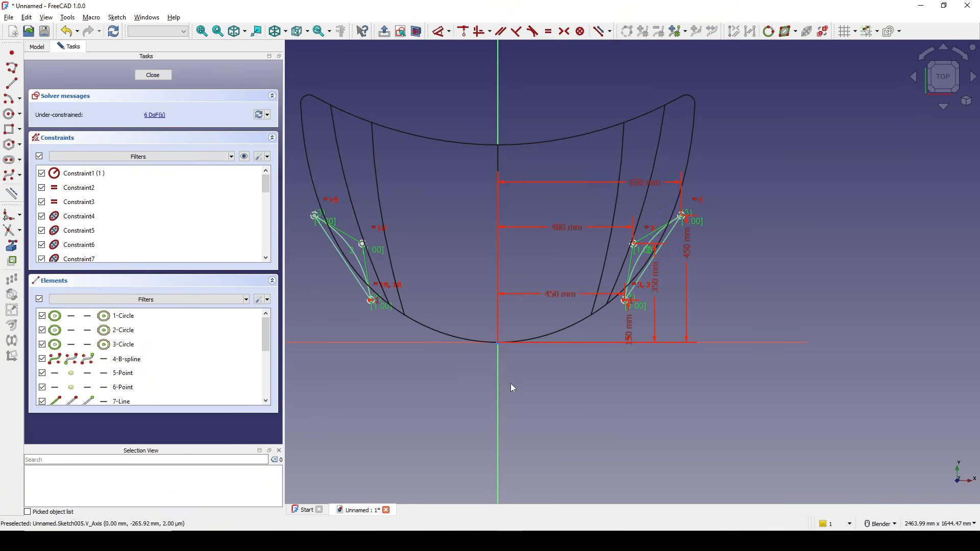
pyautogui.keyDown('shift'); pyautogui.moveTo(512, 387); pyautogui.dragTo(518, 369, button='middle'); pyautogui.keyUp('shift')
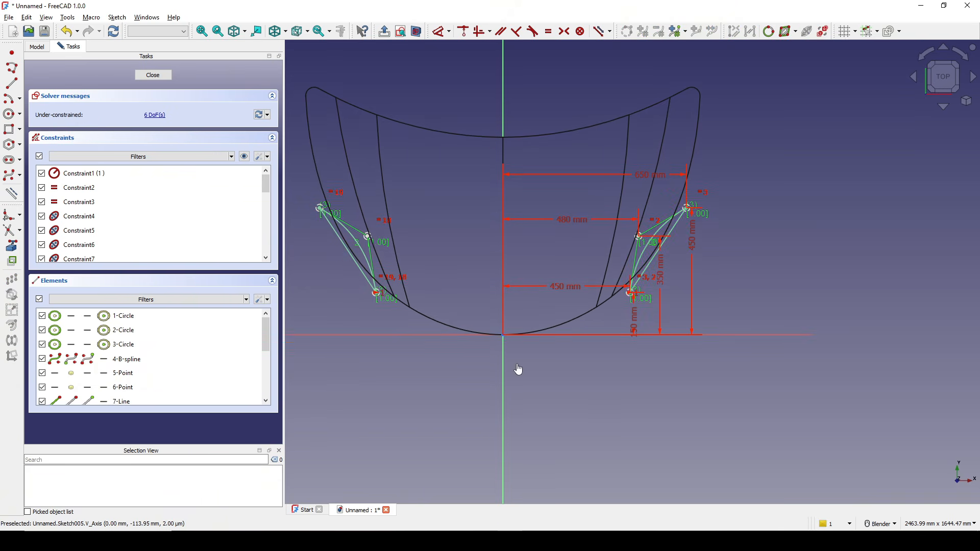
# Close the sketch and extrude its two profiles along their normal as solids
pyautogui.click(153, 75)
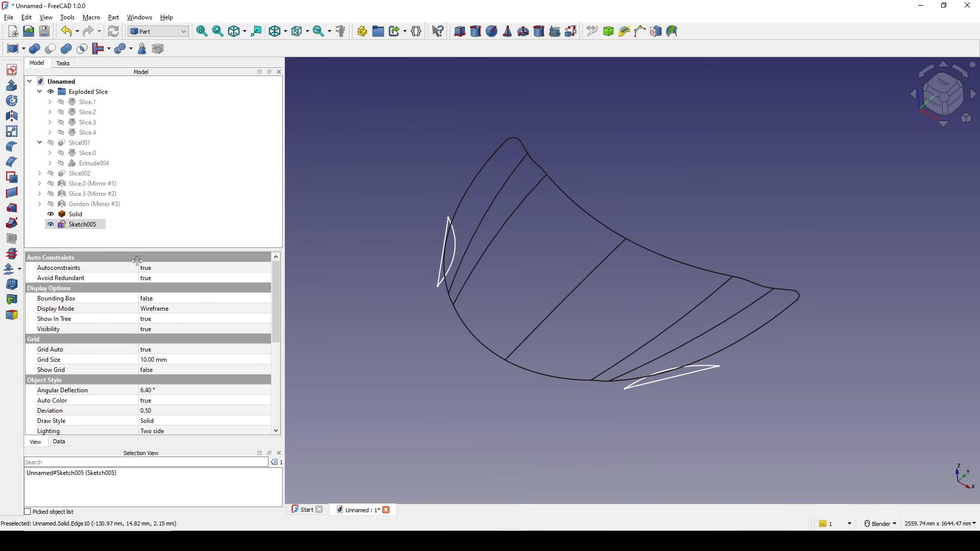
pyautogui.click(8, 89)
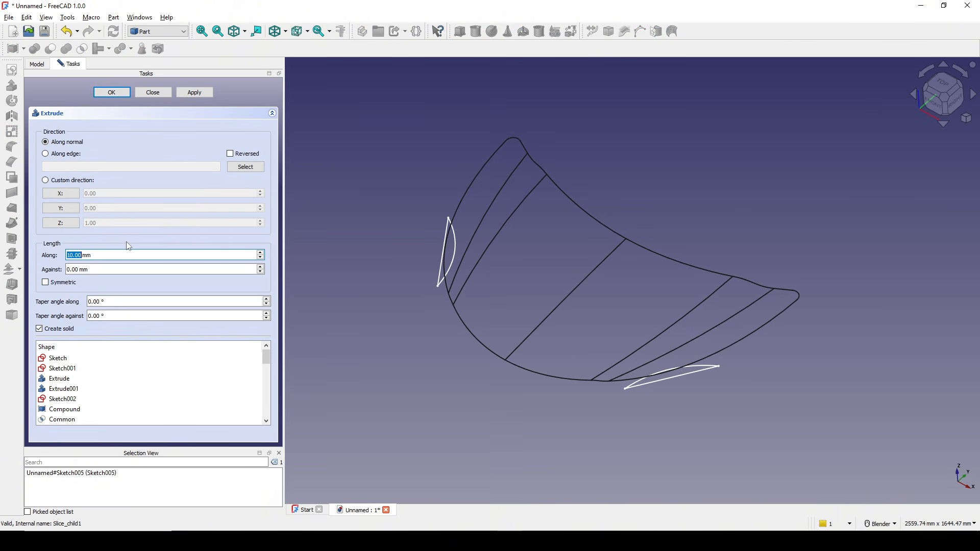
pyautogui.click(112, 92)
pyautogui.moveTo(540, 240); pyautogui.dragTo(548, 270, button='middle')
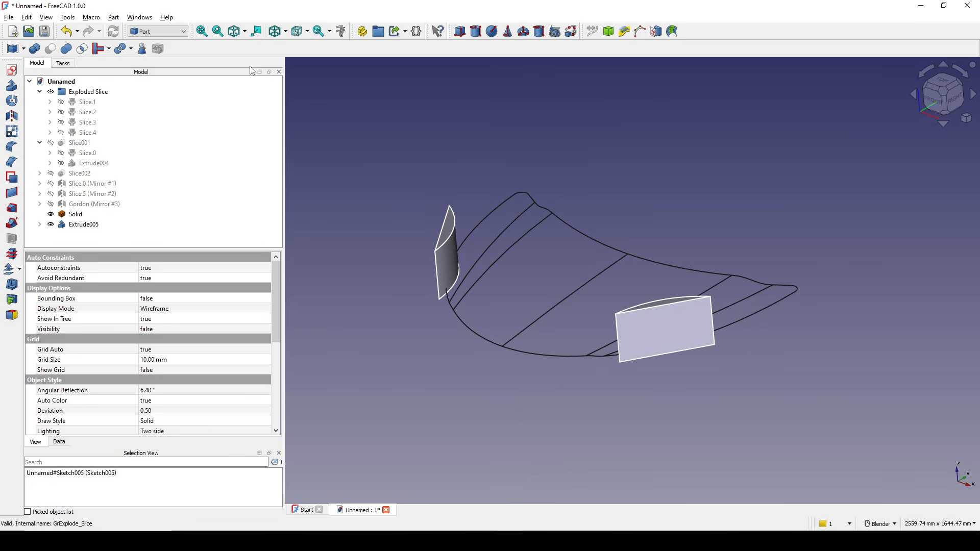
# Set the 3D view's display style to Flat Lines after trying Shaded
pyautogui.click(245, 31)
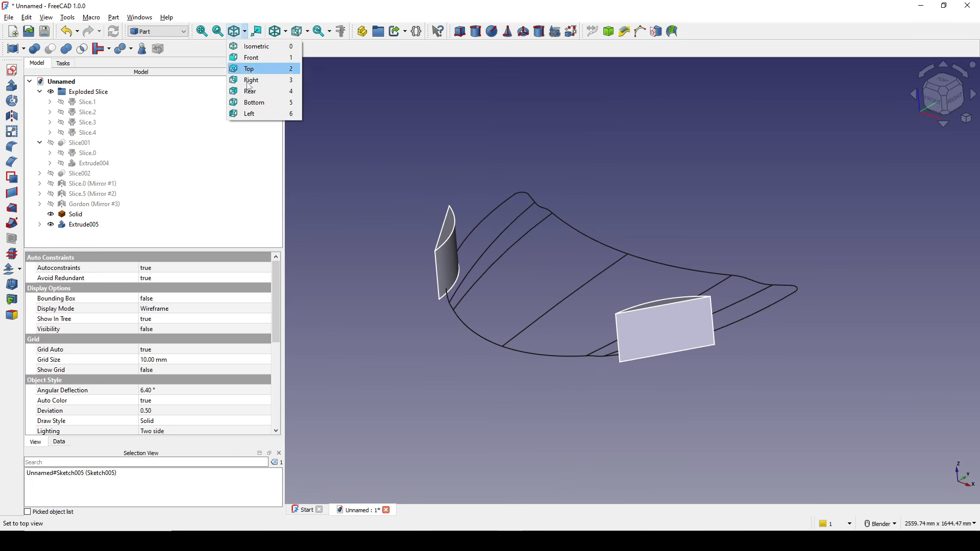
pyautogui.click(286, 32)
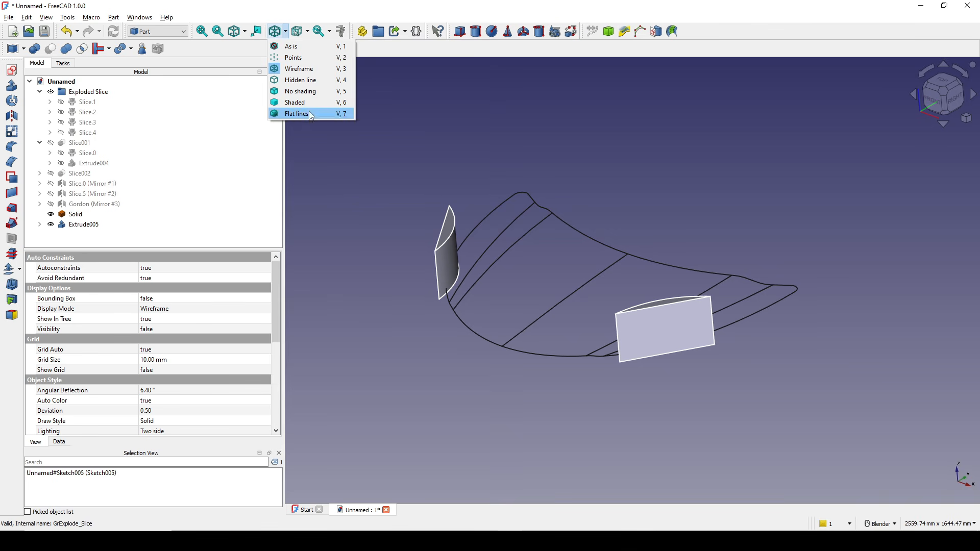
pyautogui.click(309, 112)
pyautogui.click(284, 33)
pyautogui.click(300, 102)
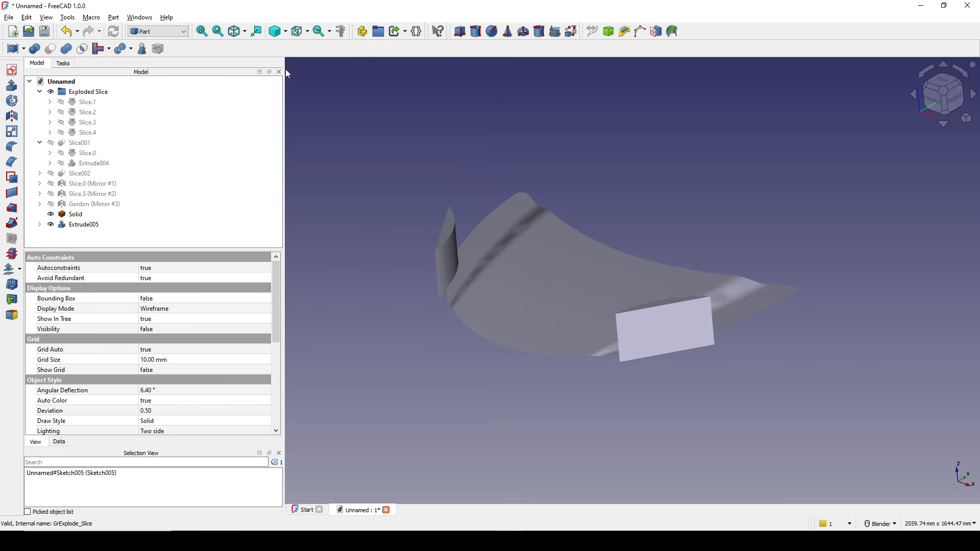
pyautogui.click(286, 33)
pyautogui.click(306, 112)
# Cut the extruded profiles out of the main surface body to notch both outer edges
pyautogui.moveTo(500, 204)
pyautogui.mouseDown(button='middle')
pyautogui.moveTo(526, 219)
pyautogui.moveTo(573, 282)
pyautogui.moveTo(682, 201)
pyautogui.mouseUp(button='middle')
pyautogui.click(590, 245)
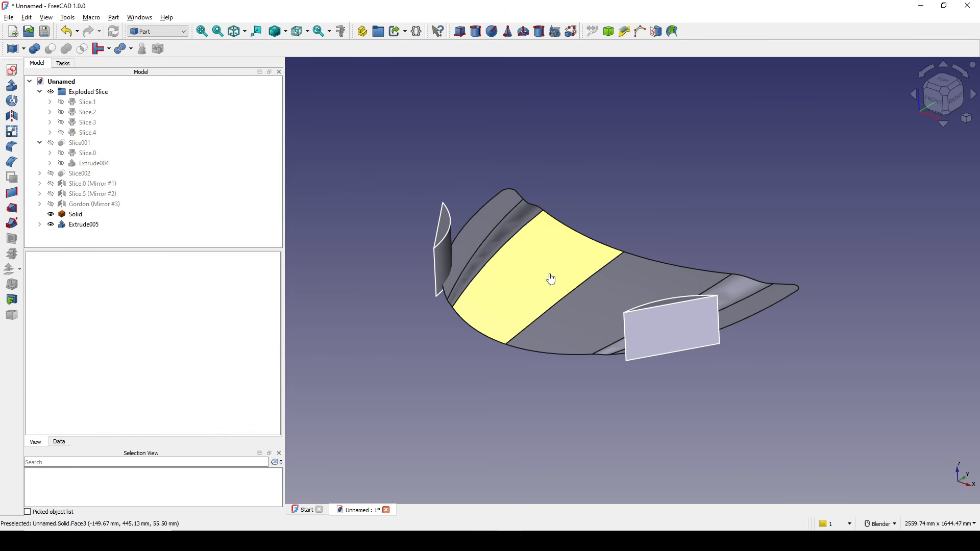
pyautogui.keyDown('ctrl'); pyautogui.click(444, 260); pyautogui.keyUp('ctrl')
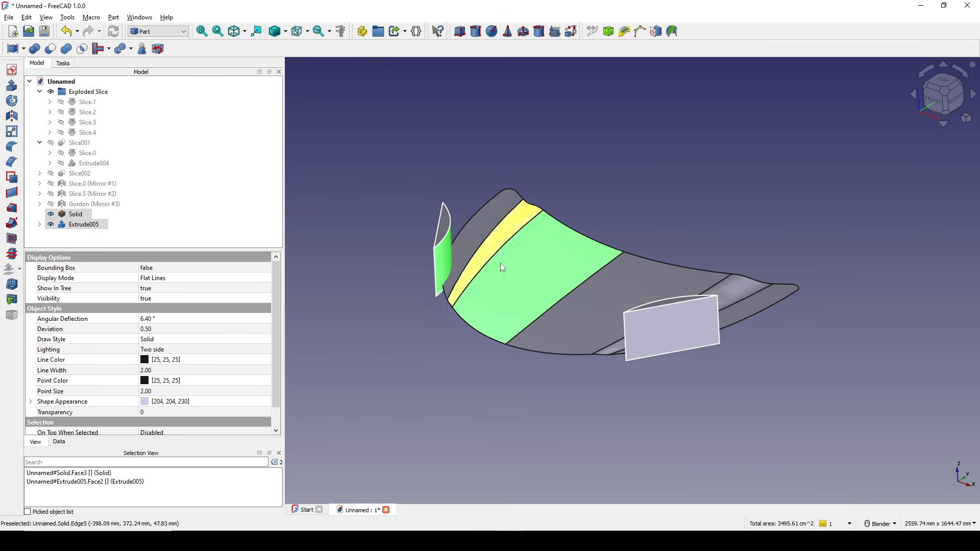
pyautogui.click(51, 49)
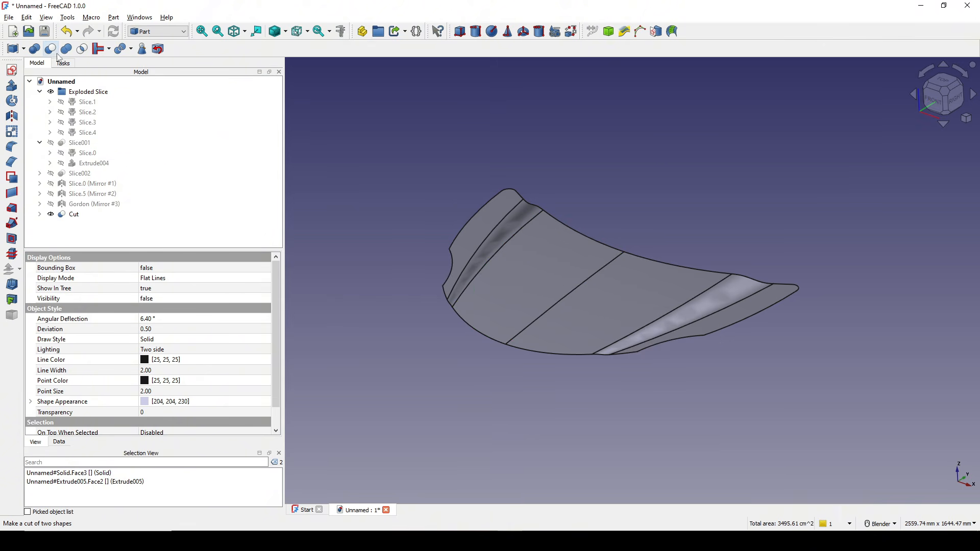
pyautogui.moveTo(662, 159); pyautogui.dragTo(778, 317, button='middle')
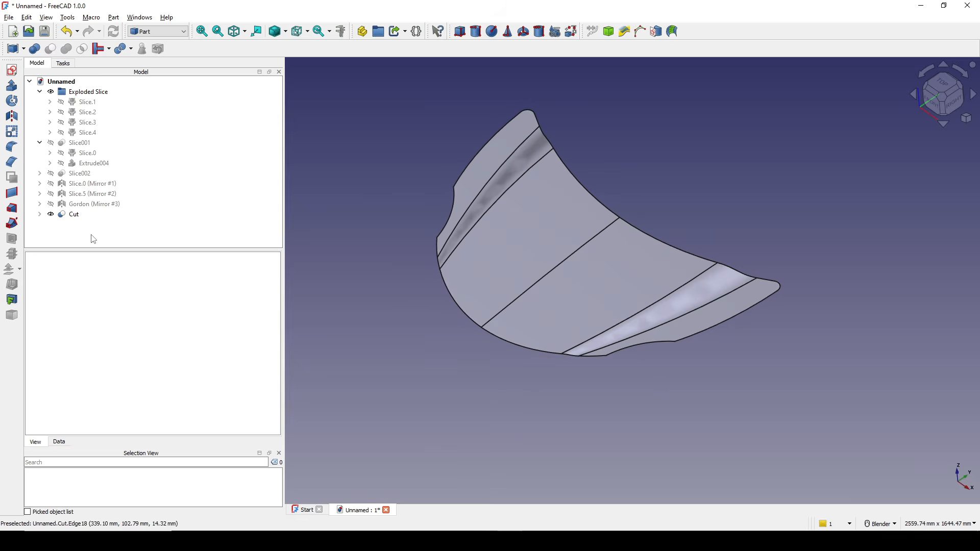
# Thicken the cut shape with a 3D offset of -3 mm in Skin mode with Arc joins and Fill offset enabled
pyautogui.click(74, 214)
pyautogui.moveTo(606, 345); pyautogui.dragTo(908, 323, button='middle')
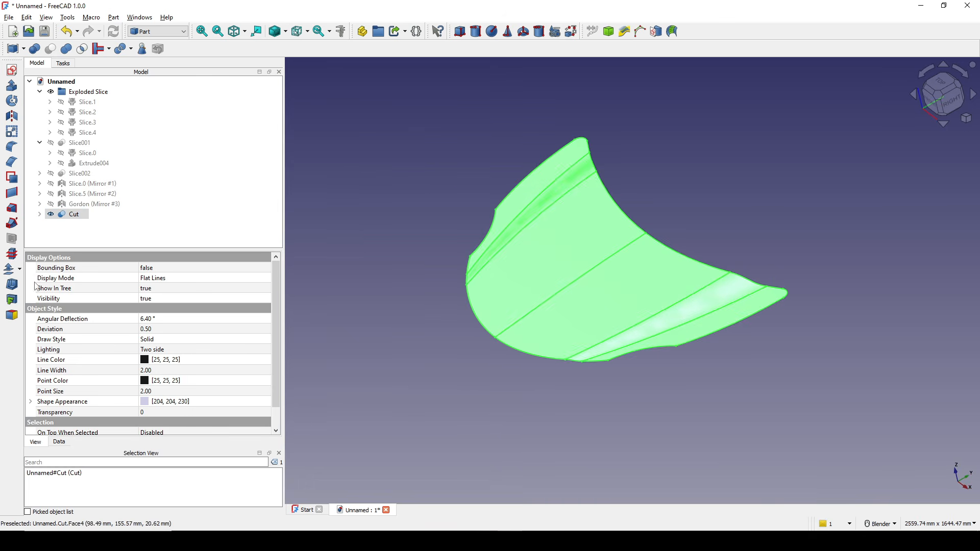
pyautogui.click(15, 273)
pyautogui.moveTo(417, 286); pyautogui.dragTo(903, 125, button='middle')
pyautogui.click(950, 107)
pyautogui.scroll(12, 543, 357)
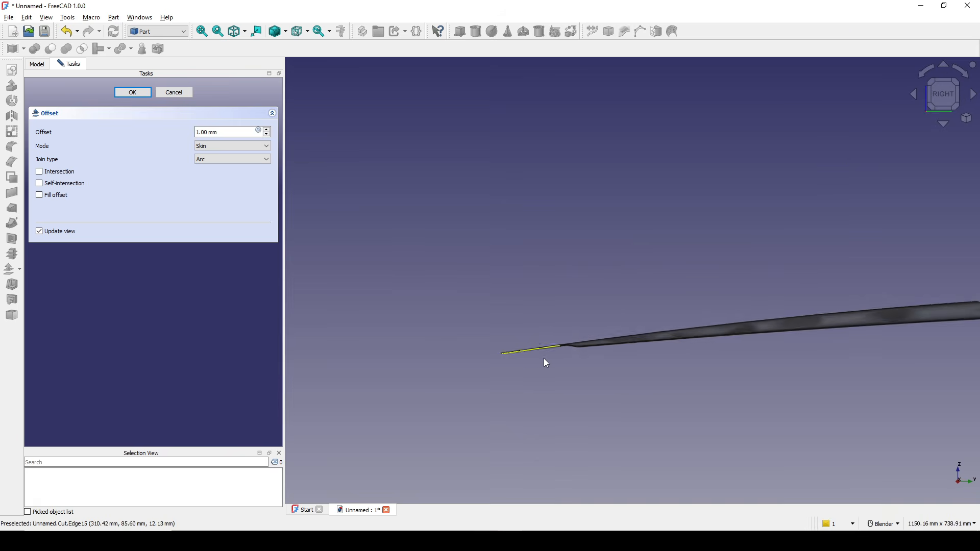
pyautogui.scroll(10, 510, 360)
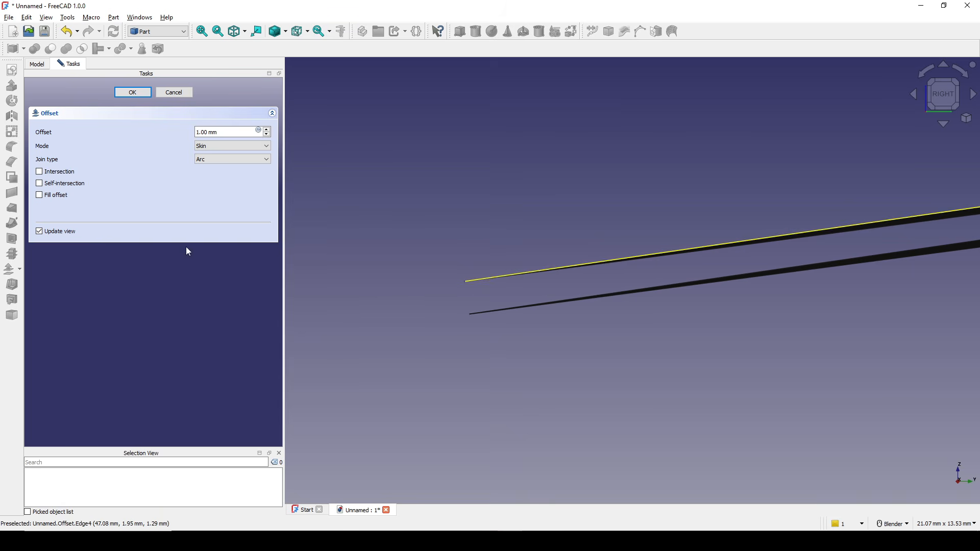
pyautogui.hotkey('ctrl', 'a')
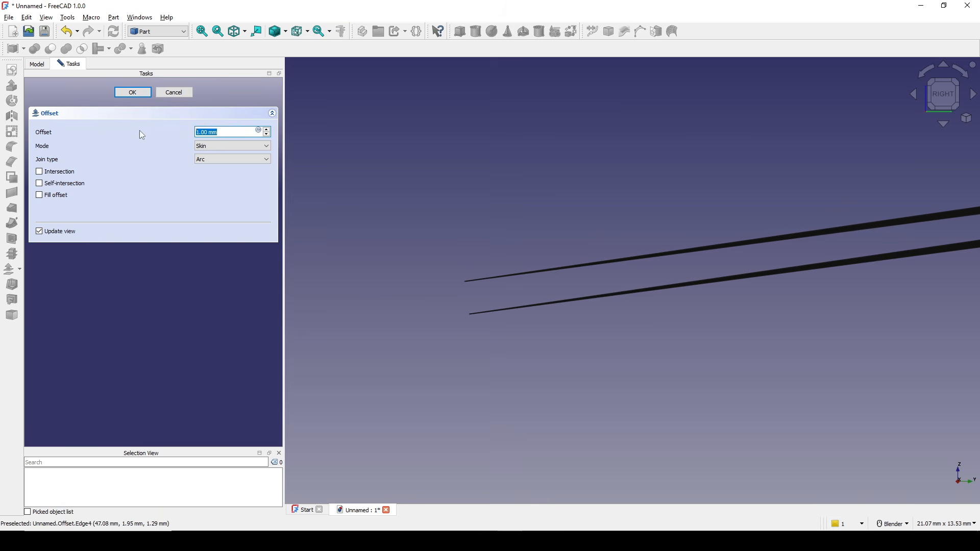
pyautogui.write('-3')
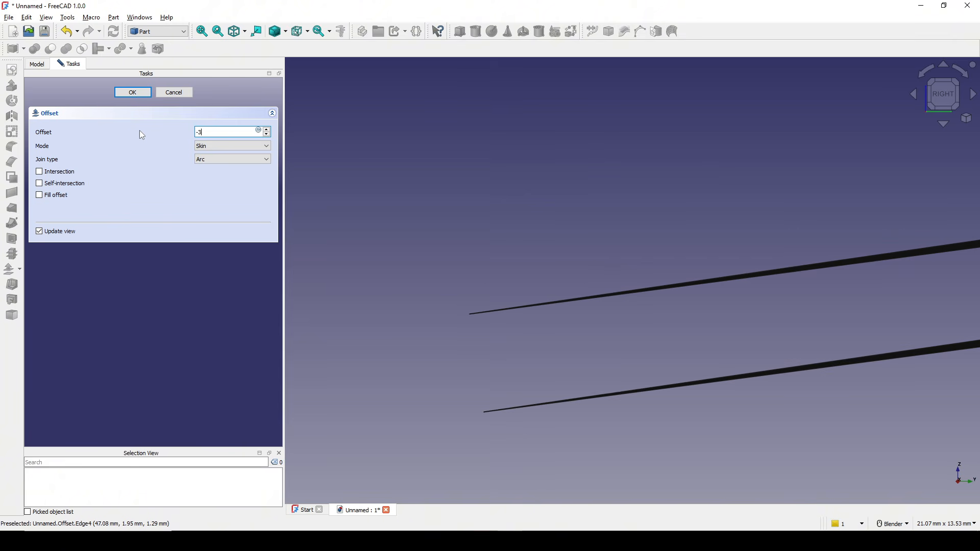
pyautogui.click(48, 200)
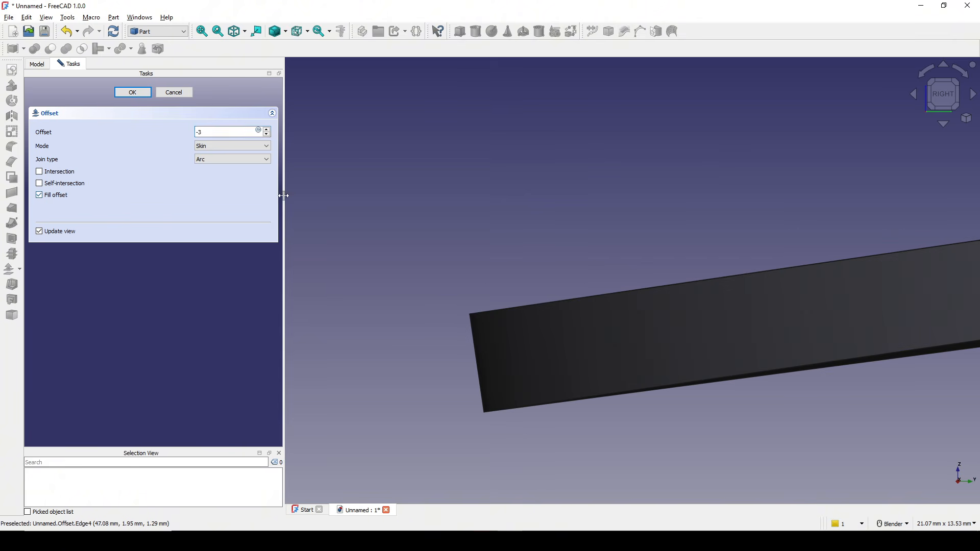
pyautogui.click(145, 96)
# Inspect the thickened body from its edge and from above
pyautogui.scroll(-5, 587, 362)
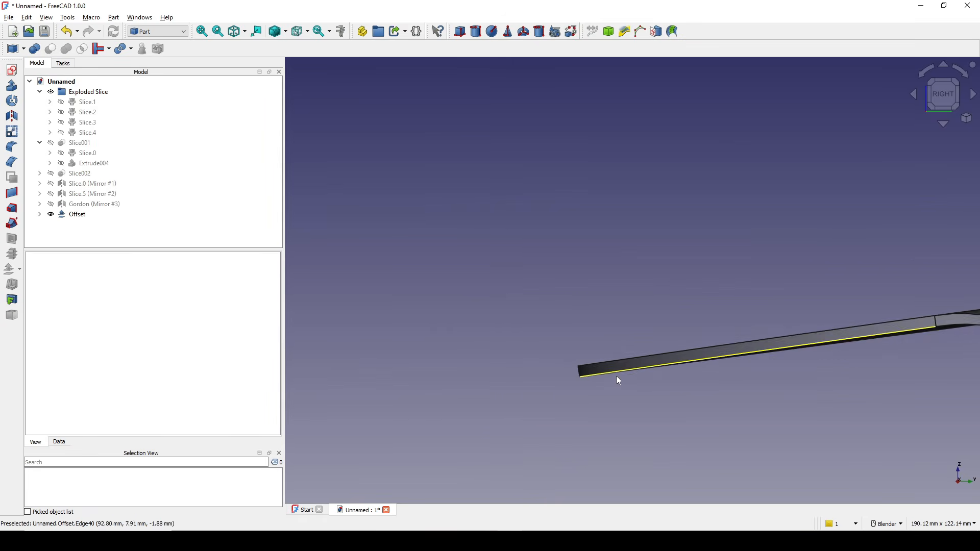
pyautogui.moveTo(570, 362); pyautogui.dragTo(702, 401, button='middle')
pyautogui.scroll(-8, 643, 397)
pyautogui.keyDown('shift'); pyautogui.moveTo(702, 401); pyautogui.dragTo(684, 388, button='middle'); pyautogui.keyUp('shift')
pyautogui.scroll(1, 684, 388)
pyautogui.keyDown('shift'); pyautogui.moveTo(586, 344); pyautogui.dragTo(625, 360, button='middle'); pyautogui.keyUp('shift')
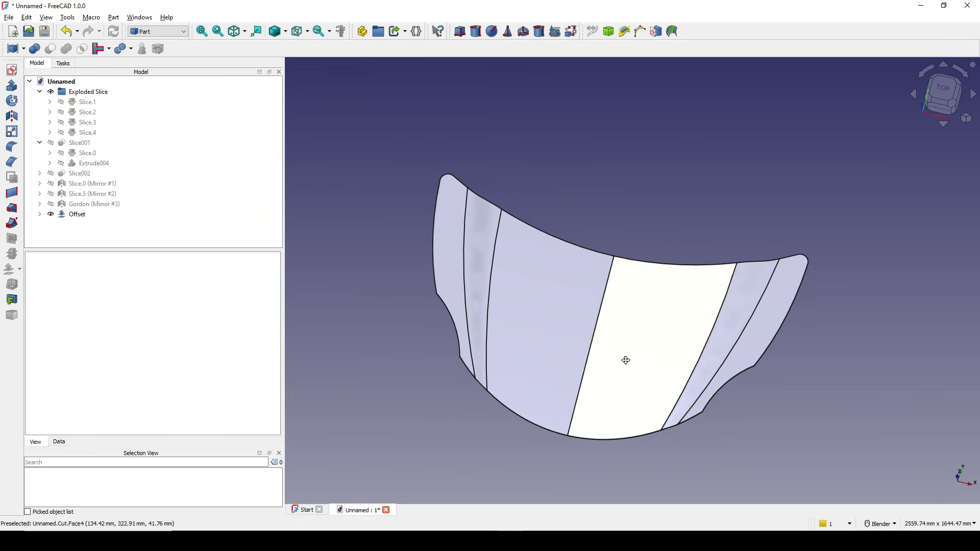
# Hide the Cut shape nested under the Offset object so only the thickened body is displayed
pyautogui.click(77, 215)
pyautogui.moveTo(611, 324); pyautogui.dragTo(678, 330, button='middle')
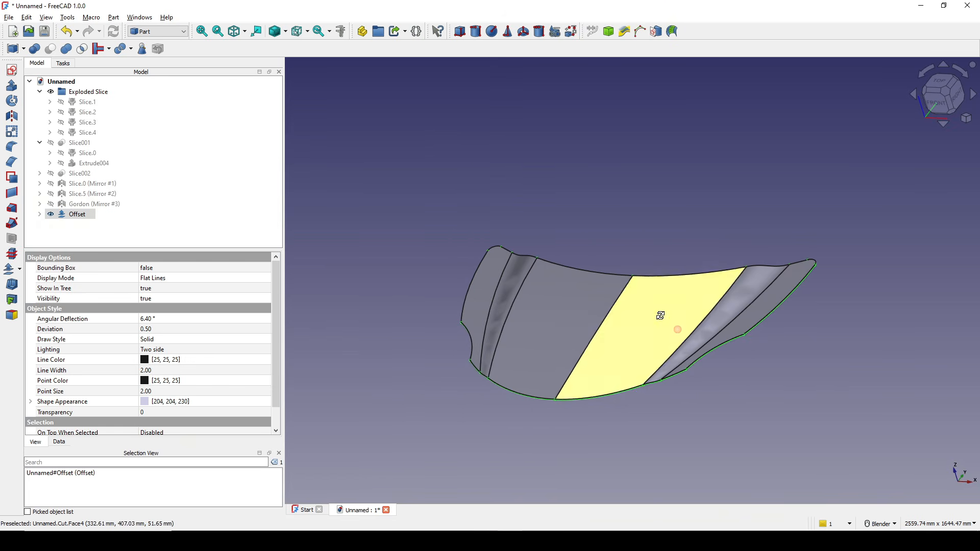
pyautogui.click(40, 214)
pyautogui.click(75, 228)
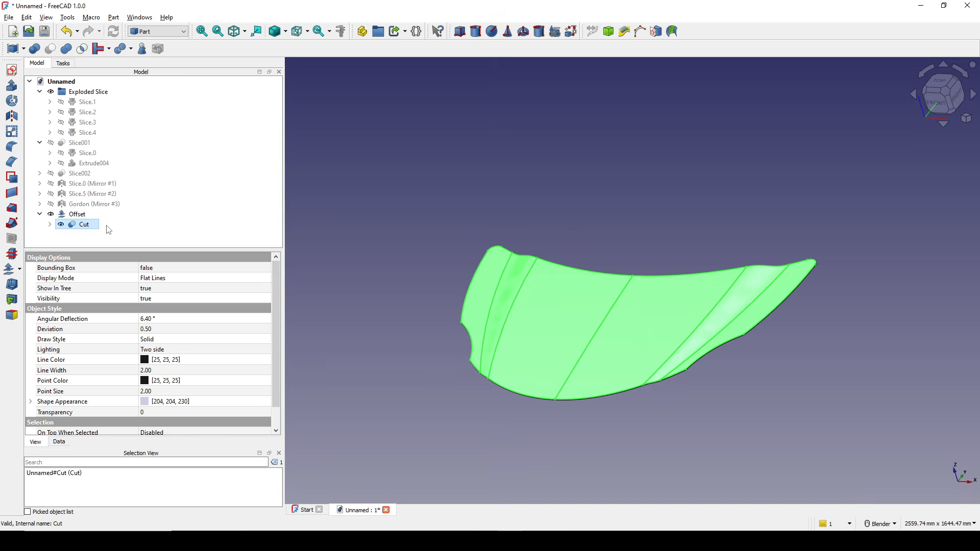
pyautogui.press('space')
# Set the Offset body's display deviation to 0.01
pyautogui.moveTo(561, 275)
pyautogui.mouseDown(button='middle')
pyautogui.moveTo(599, 284)
pyautogui.moveTo(748, 374)
pyautogui.moveTo(679, 337)
pyautogui.moveTo(616, 281)
pyautogui.moveTo(556, 266)
pyautogui.mouseUp(button='middle')
pyautogui.click(616, 281)
pyautogui.scroll(-1, 49, 384)
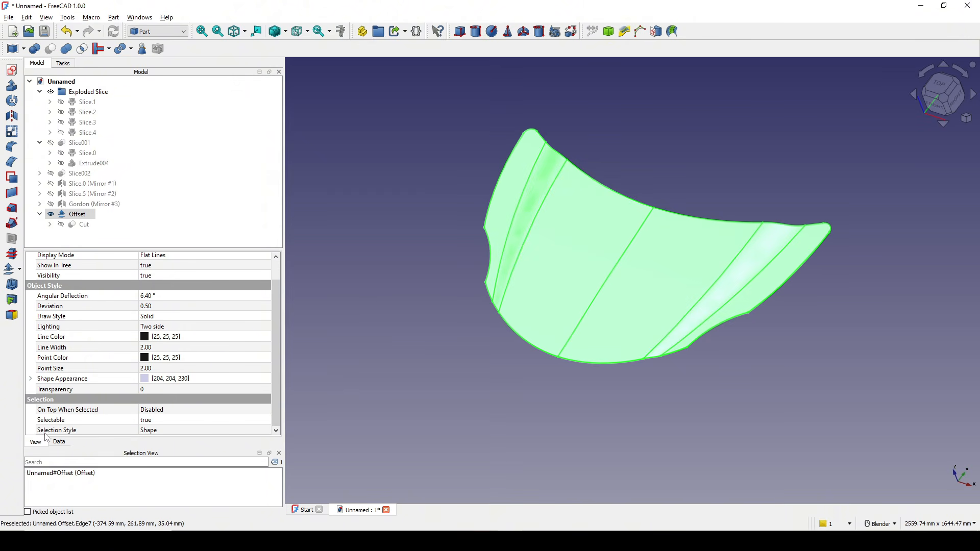
pyautogui.click(170, 306)
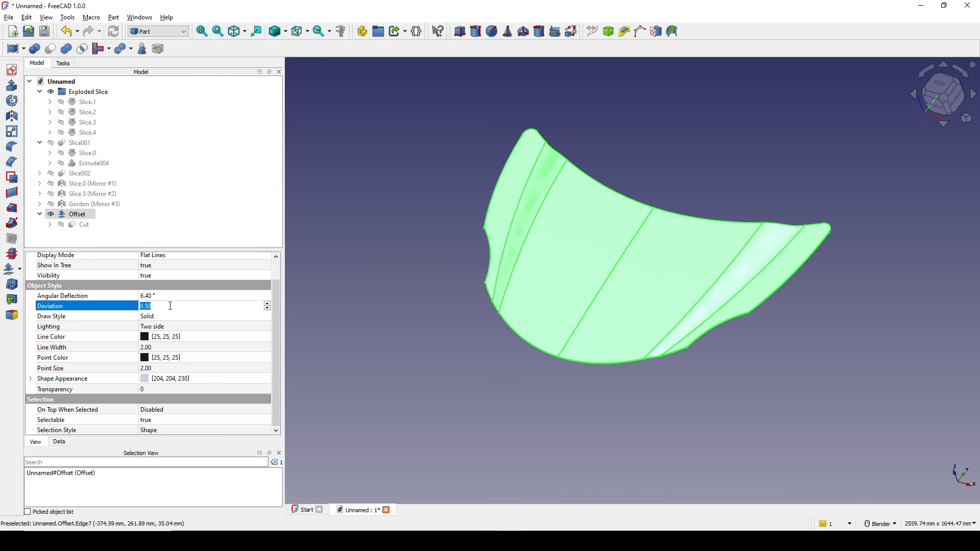
pyautogui.click(402, 308)
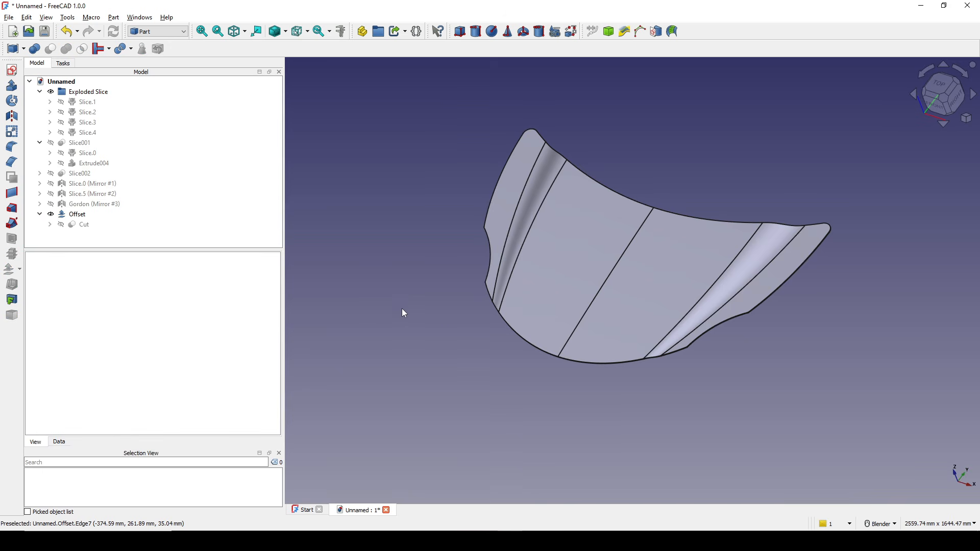
pyautogui.moveTo(402, 308); pyautogui.dragTo(567, 391, button='middle')
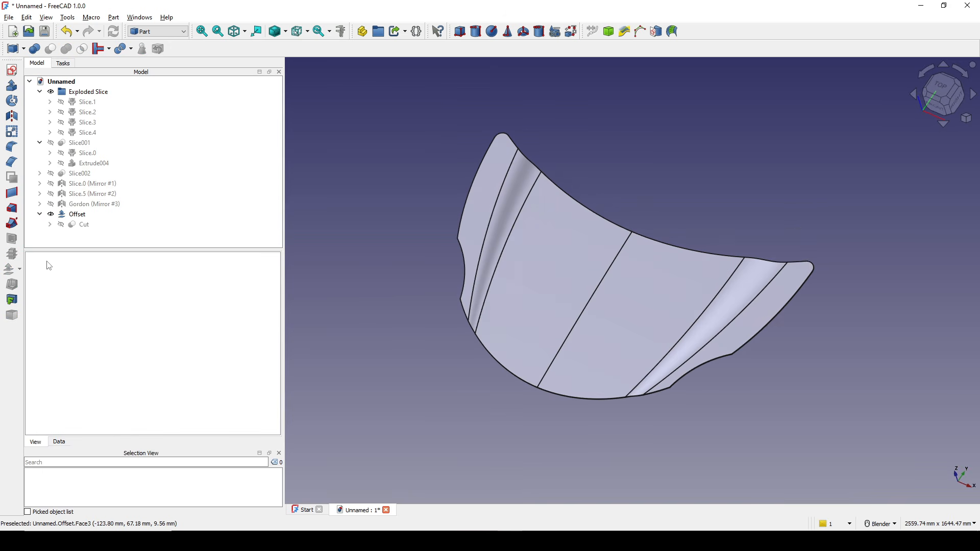
# Switch to the Curves workbench and try the Zebra Stripes Tool with the Offset body selected
pyautogui.click(71, 214)
pyautogui.click(163, 31)
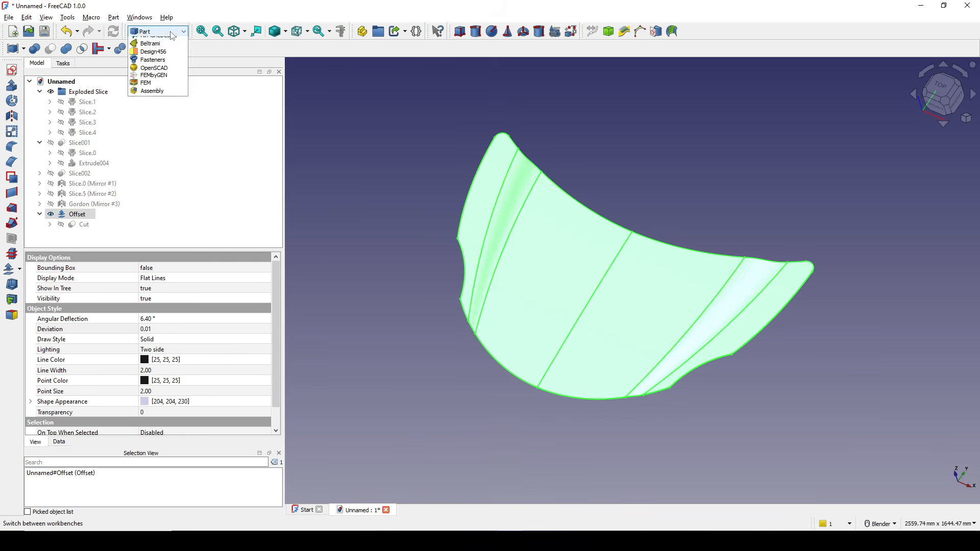
pyautogui.click(161, 68)
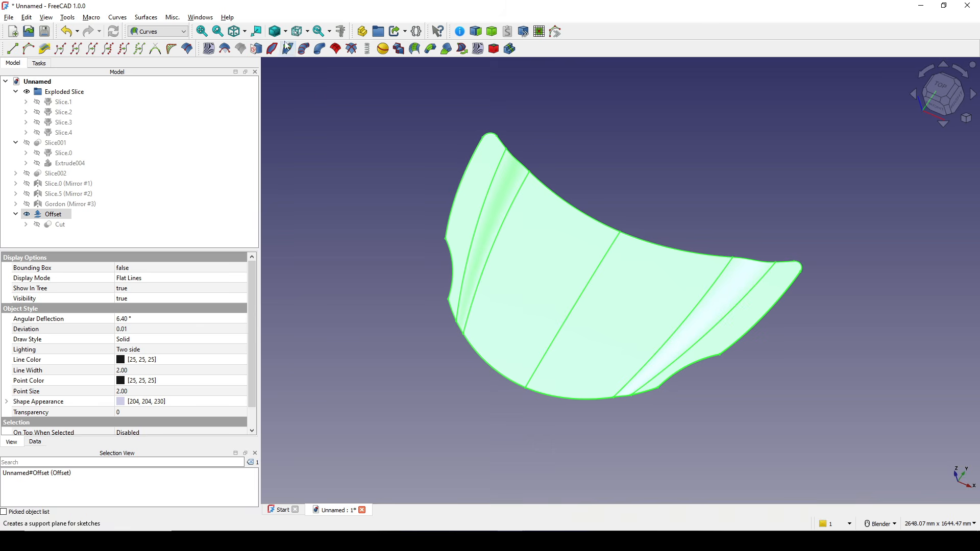
pyautogui.click(208, 49)
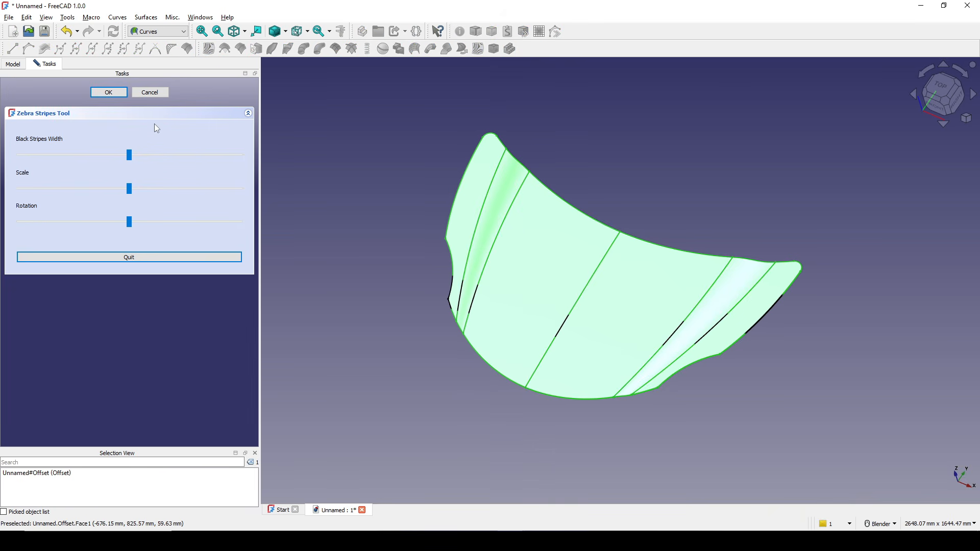
pyautogui.click(155, 94)
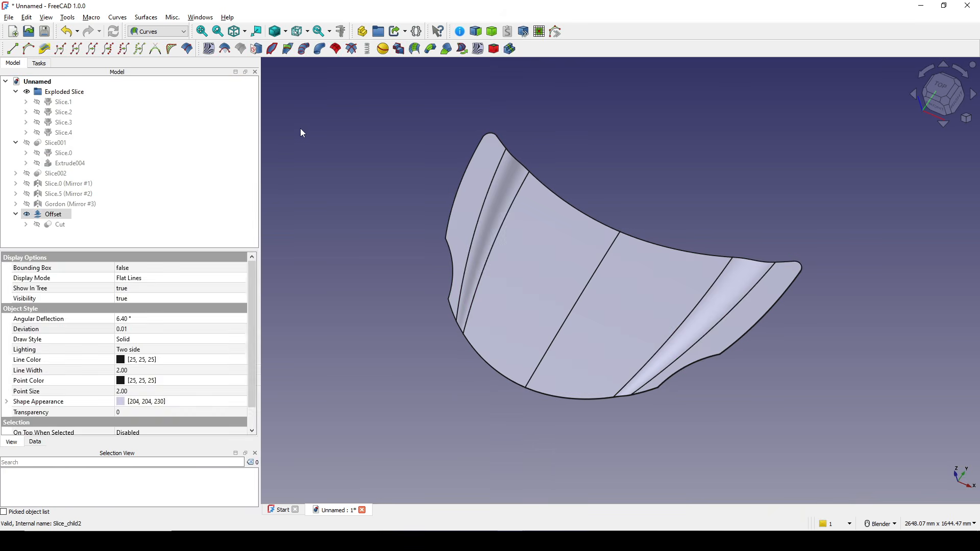
# Show zebra stripes with nothing selected and examine their continuity across the blend near the body's outer edge
pyautogui.click(208, 49)
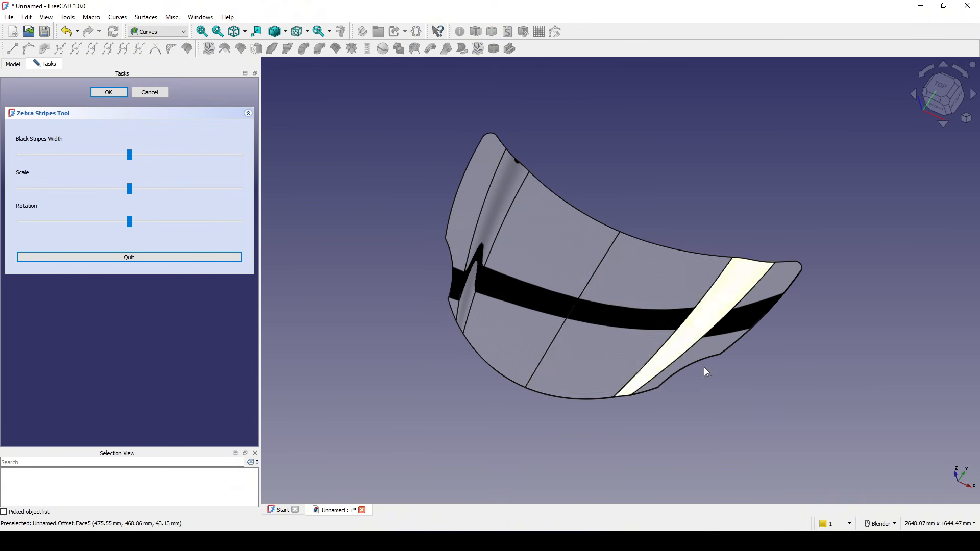
pyautogui.moveTo(658, 428); pyautogui.dragTo(609, 432, button='middle')
pyautogui.scroll(3, 610, 434)
pyautogui.keyDown('shift'); pyautogui.moveTo(809, 326); pyautogui.dragTo(573, 390, button='middle'); pyautogui.keyUp('shift')
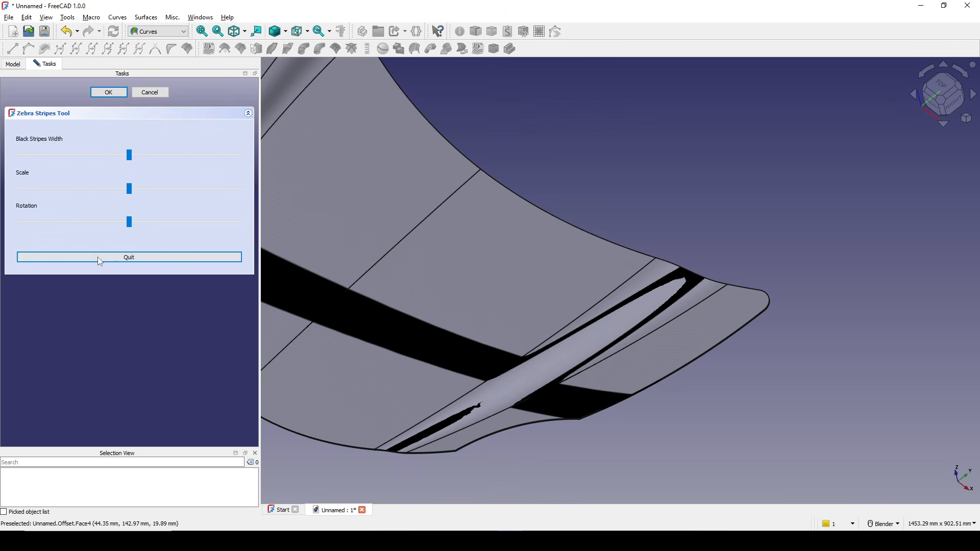
# Turn the zebra stripes' rotation to its minimum, inspect their flow across the whole body, and close the analysis
pyautogui.moveTo(132, 223); pyautogui.dragTo(26, 232)
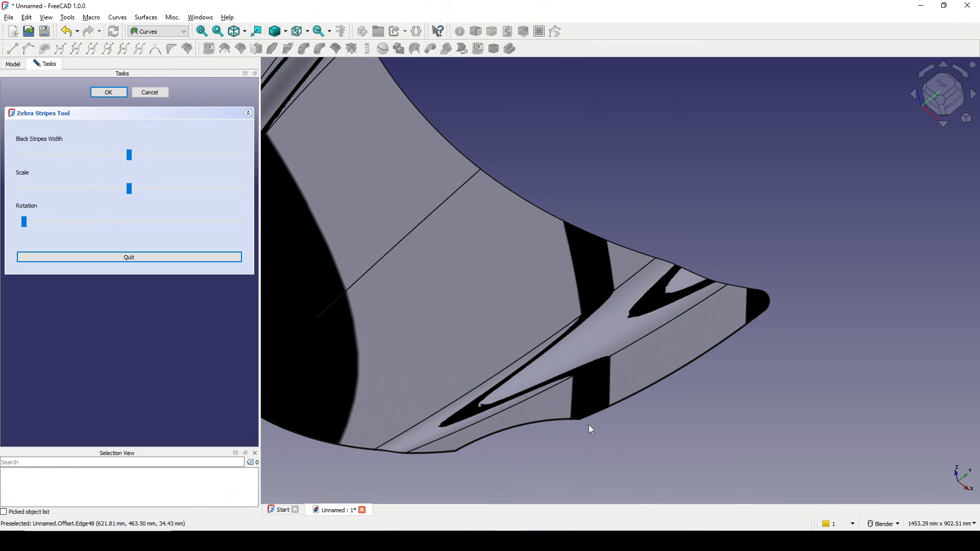
pyautogui.scroll(-2, 598, 469)
pyautogui.moveTo(597, 417)
pyautogui.mouseDown(button='middle')
pyautogui.moveTo(597, 373)
pyautogui.moveTo(650, 404)
pyautogui.moveTo(684, 398)
pyautogui.moveTo(744, 354)
pyautogui.moveTo(536, 383)
pyautogui.moveTo(580, 383)
pyautogui.mouseUp(button='middle')
pyautogui.scroll(1, 583, 380)
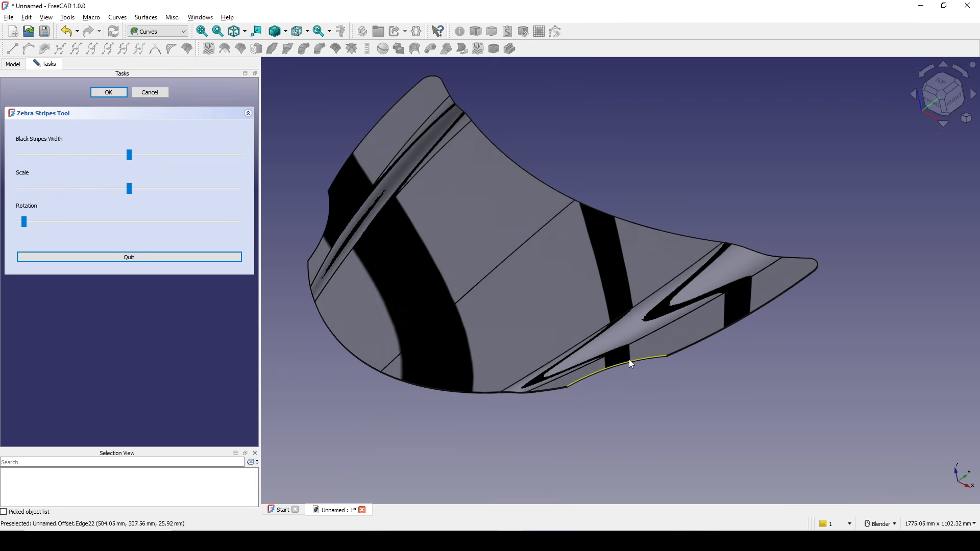
pyautogui.keyDown('shift'); pyautogui.moveTo(666, 171); pyautogui.dragTo(658, 191, button='middle'); pyautogui.keyUp('shift')
pyautogui.click(112, 92)
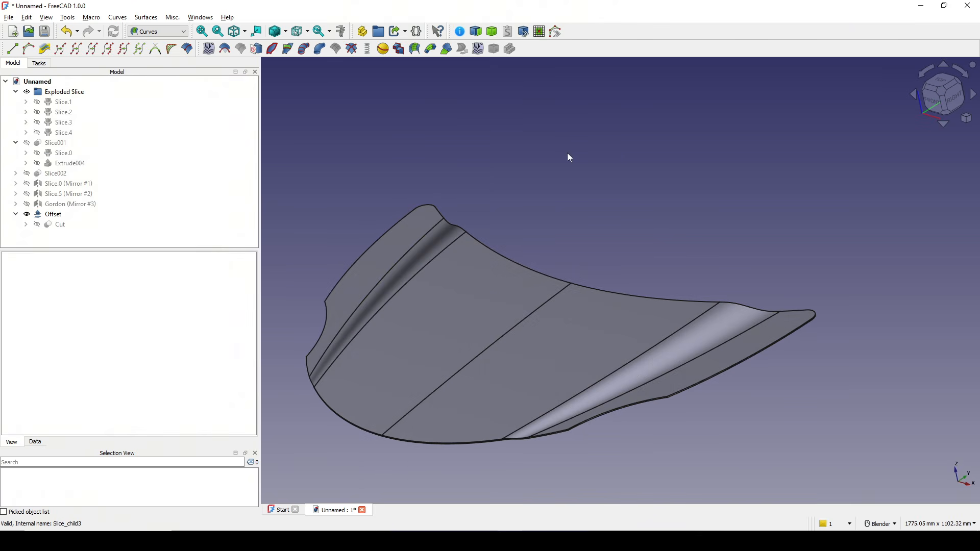